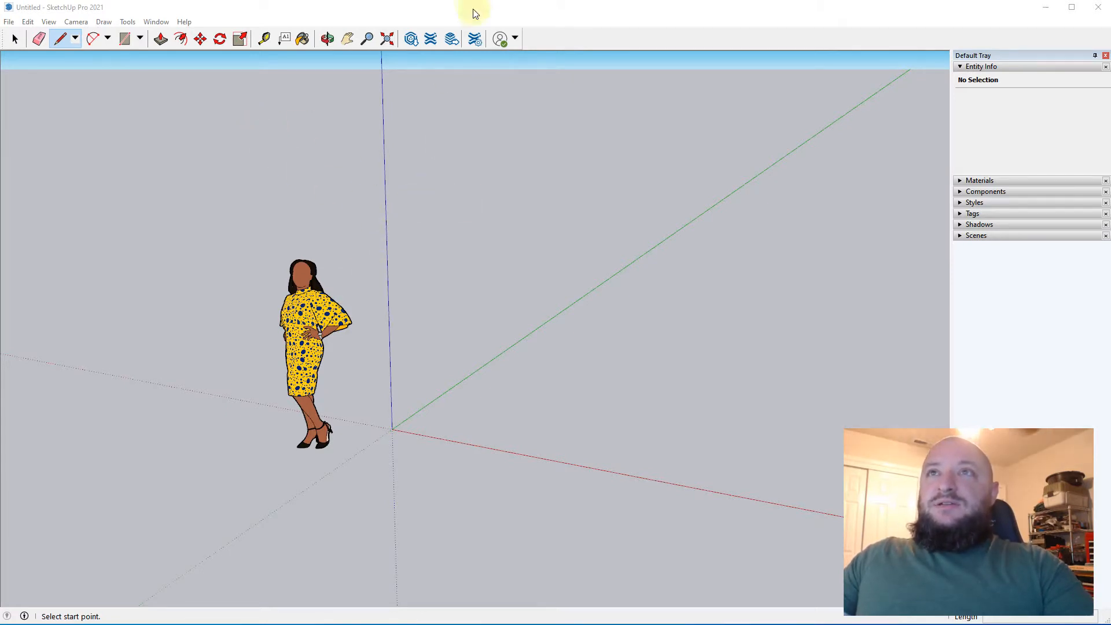
Erase the default human figure standing near the origin
key(e)
click(288, 300)
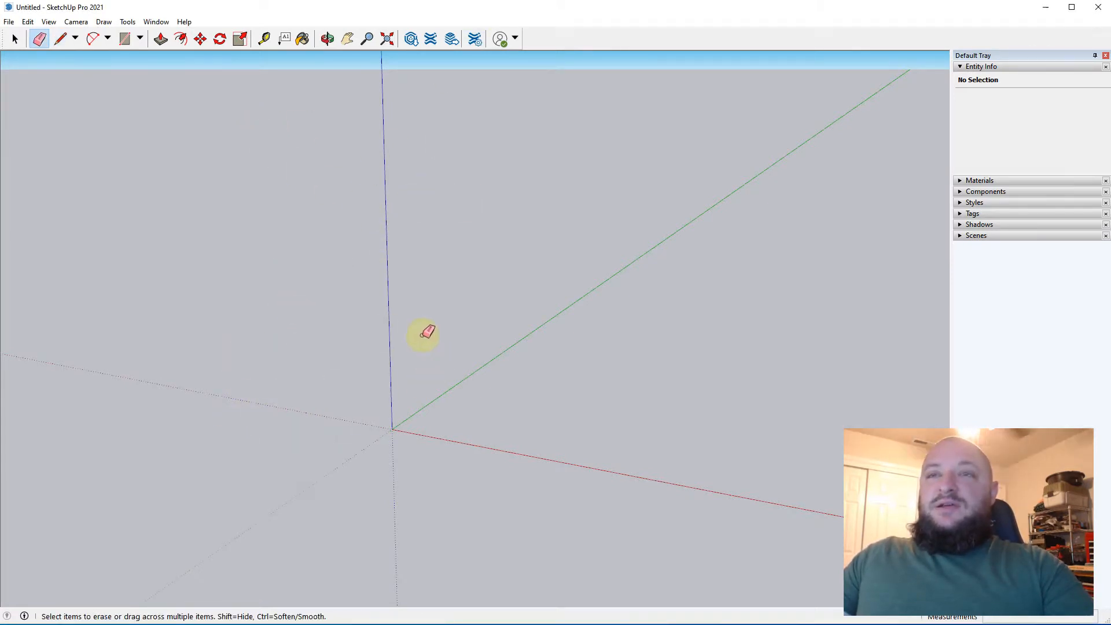
middle_drag(418, 338, 414, 372)
key(h)
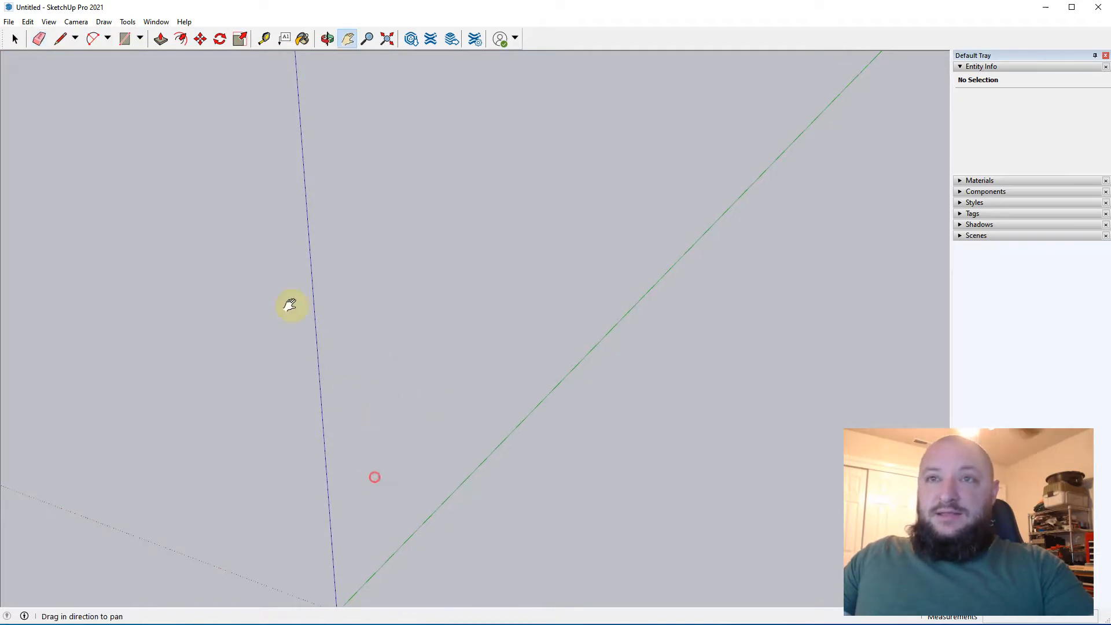
drag(290, 305, 258, 246)
middle_drag(259, 247, 241, 261)
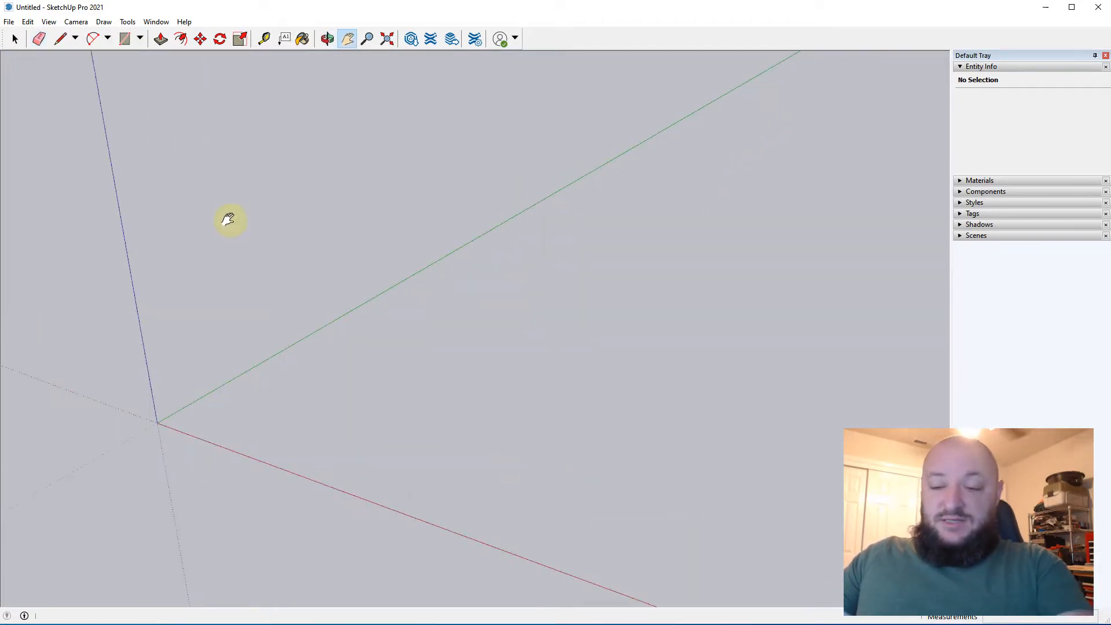
click(60, 38)
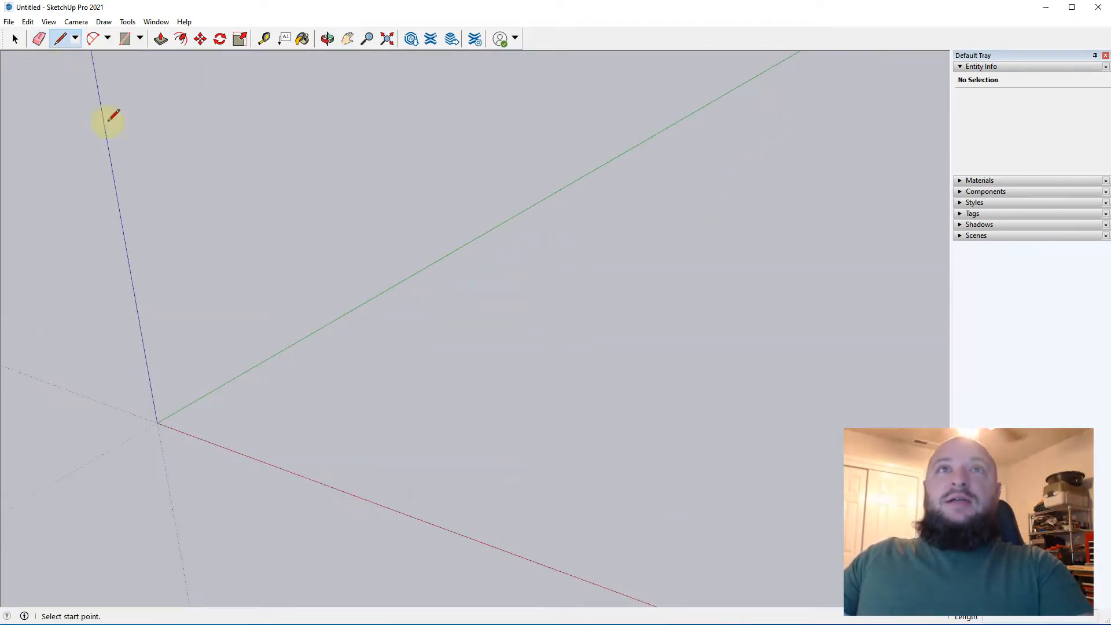
click(157, 422)
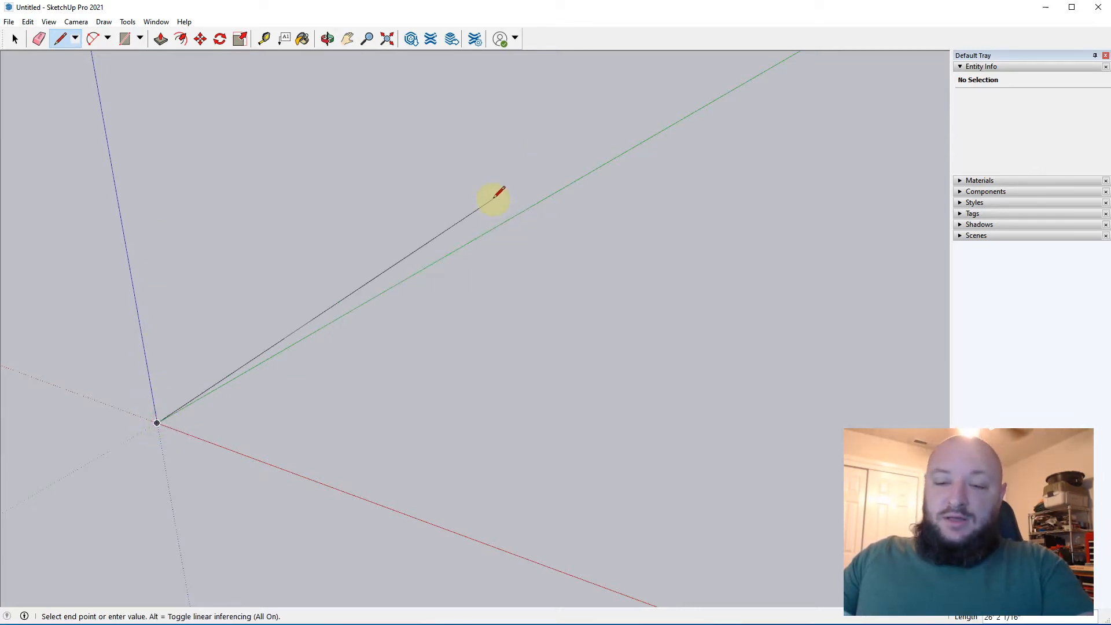
text(8')
key(Return)
key(ctrl+z)
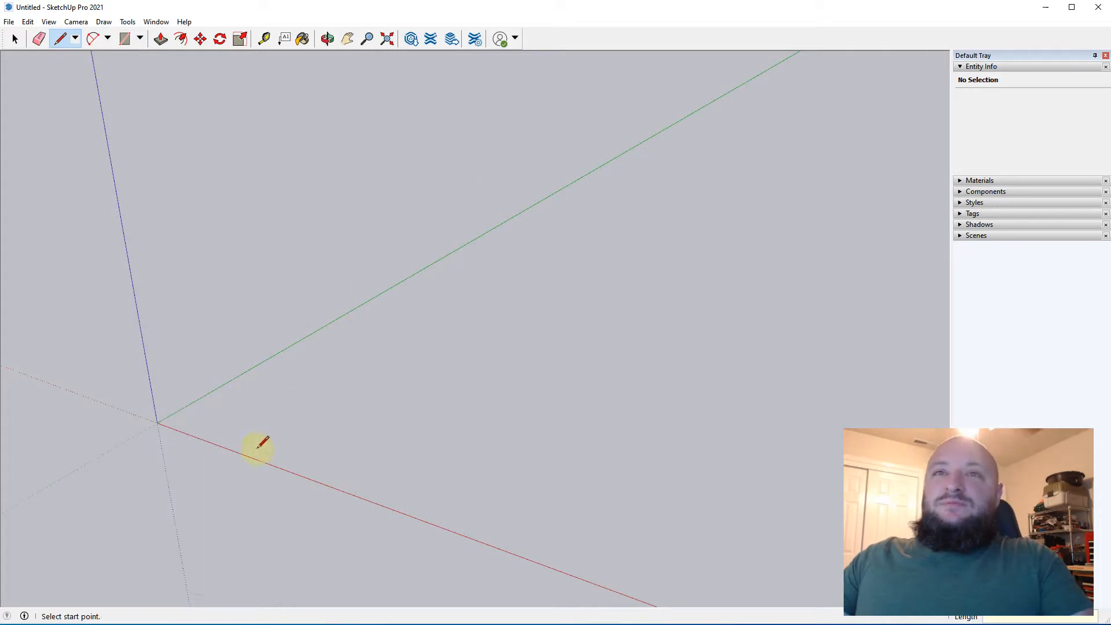
Draw a closed rectangle with the Line tool from the origin, 8' along the green axis and 6' along the red axis
click(157, 422)
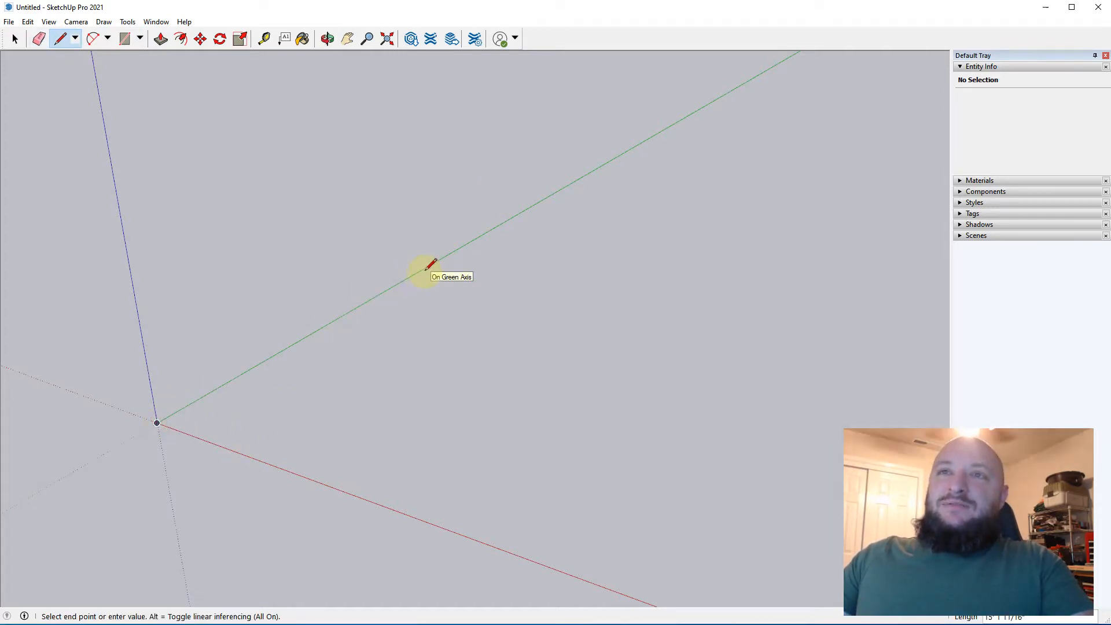
text(8')
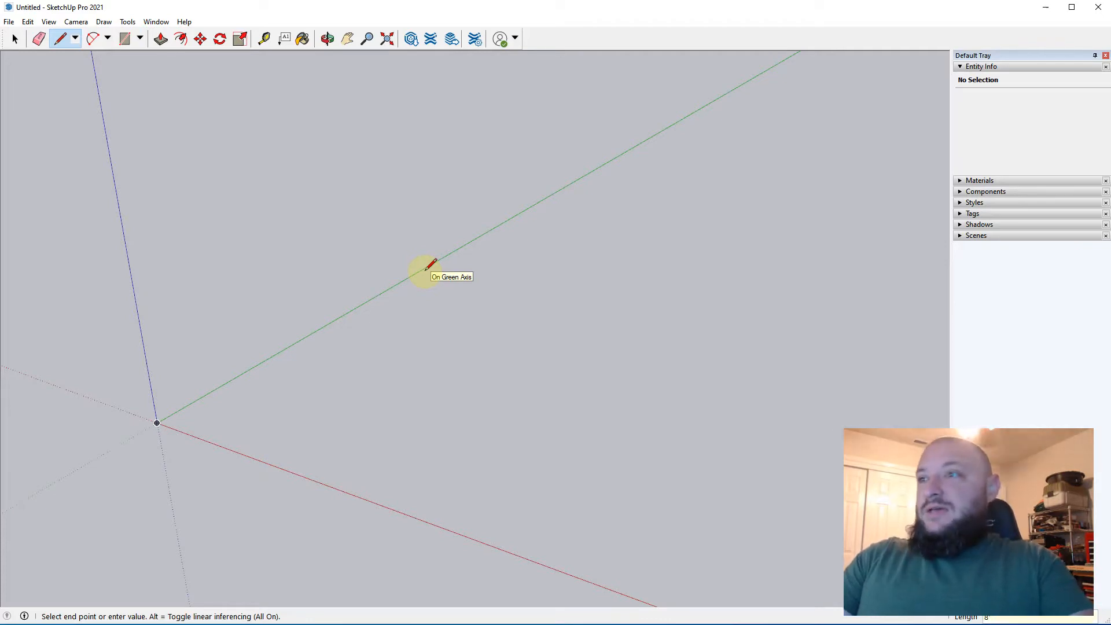
key(Return)
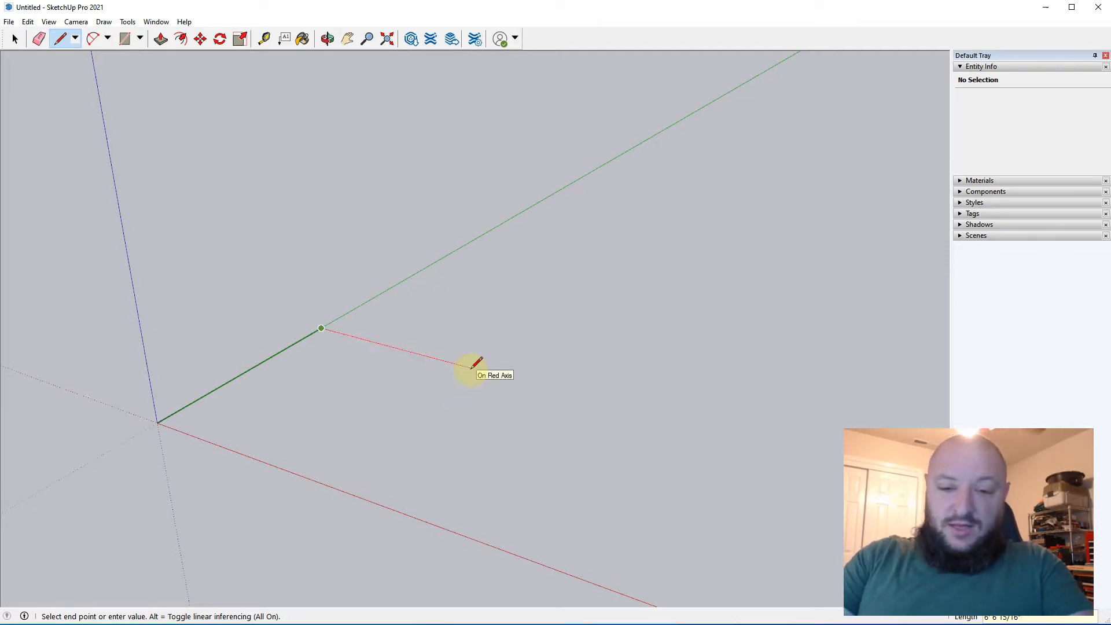
text(6')
key(Return)
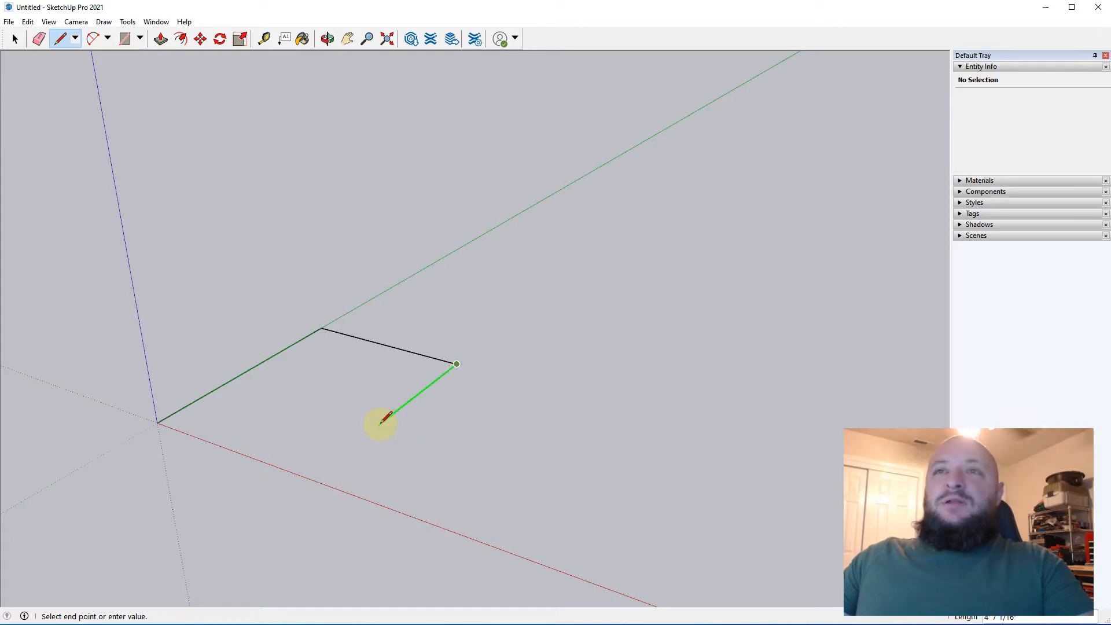
key(shift)
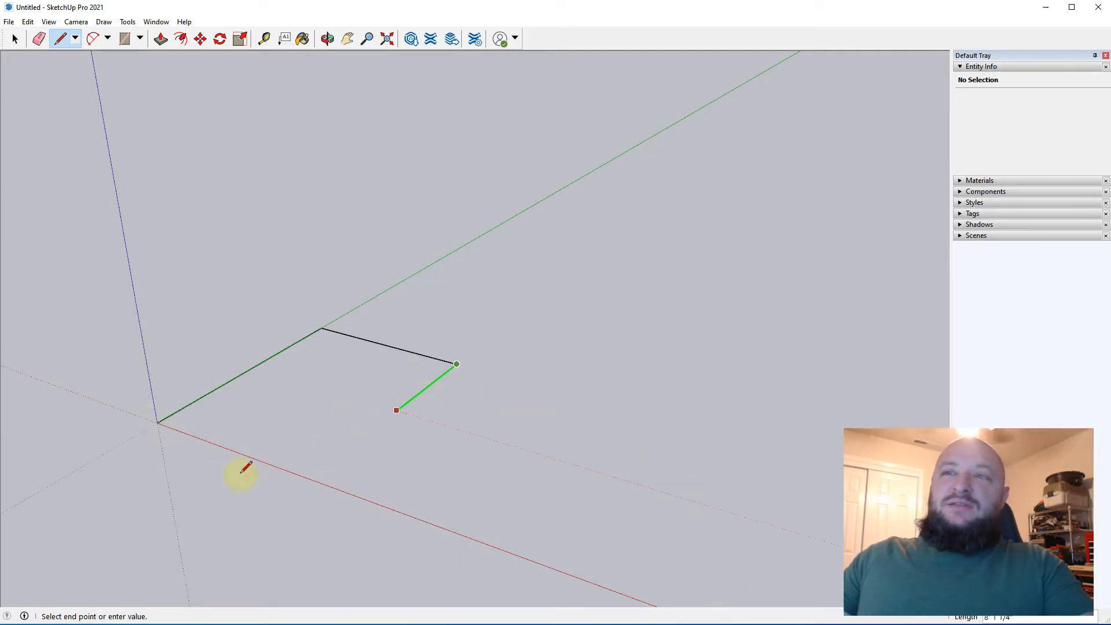
click(156, 423)
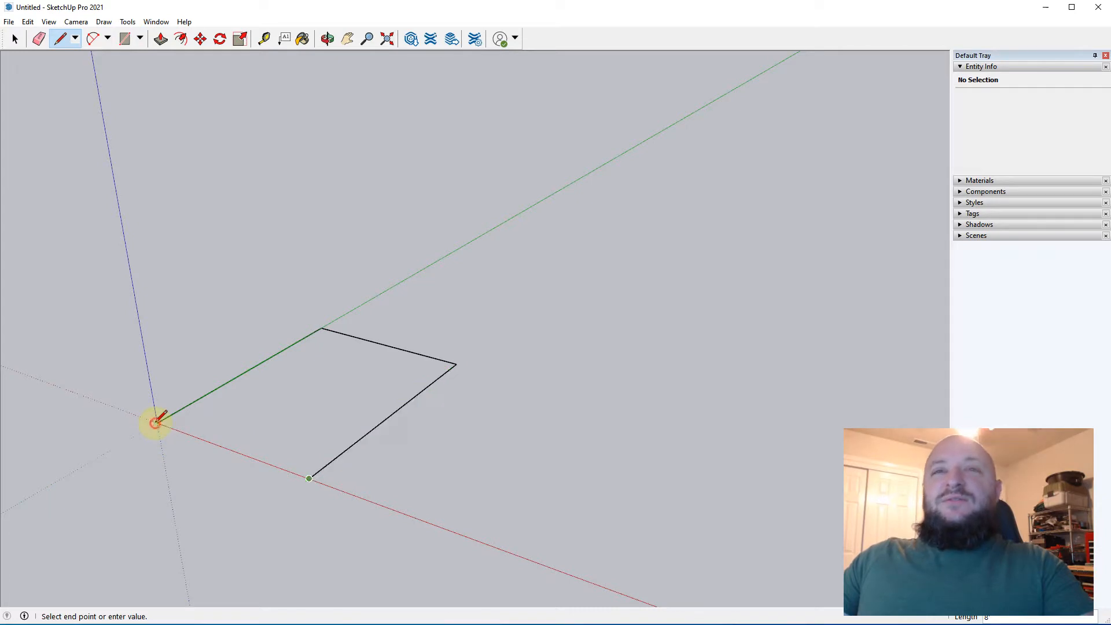
click(157, 423)
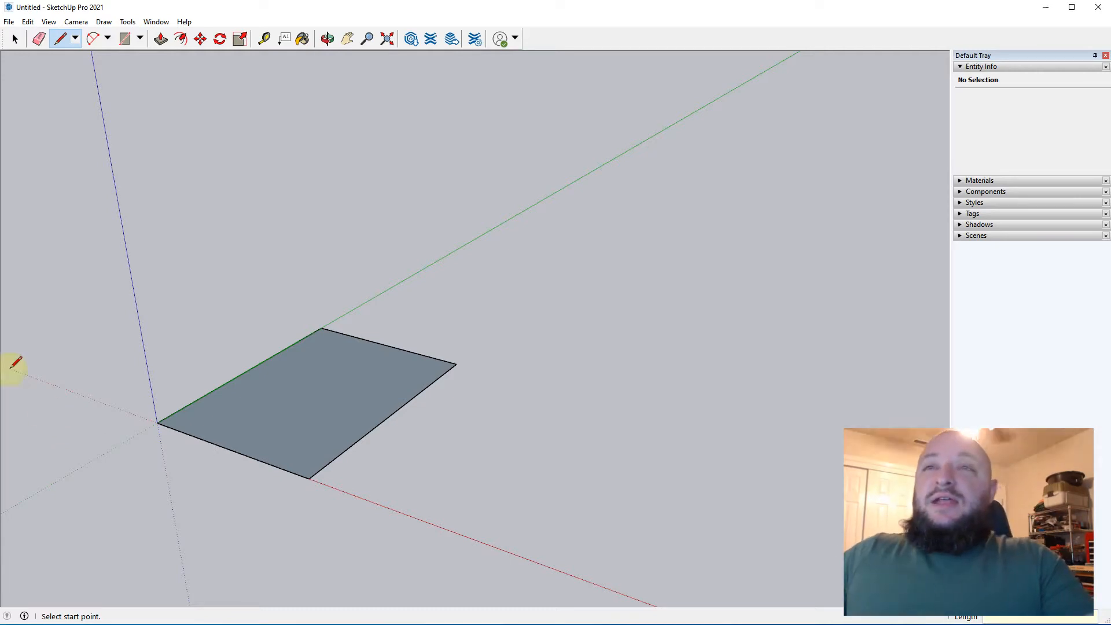
Select the rectangle's face and look at it from above
key(space)
mouse_move(243, 367)
middle_down()
mouse_move(498, 543)
mouse_move(415, 532)
mouse_move(47, 422)
mouse_move(211, 470)
middle_up()
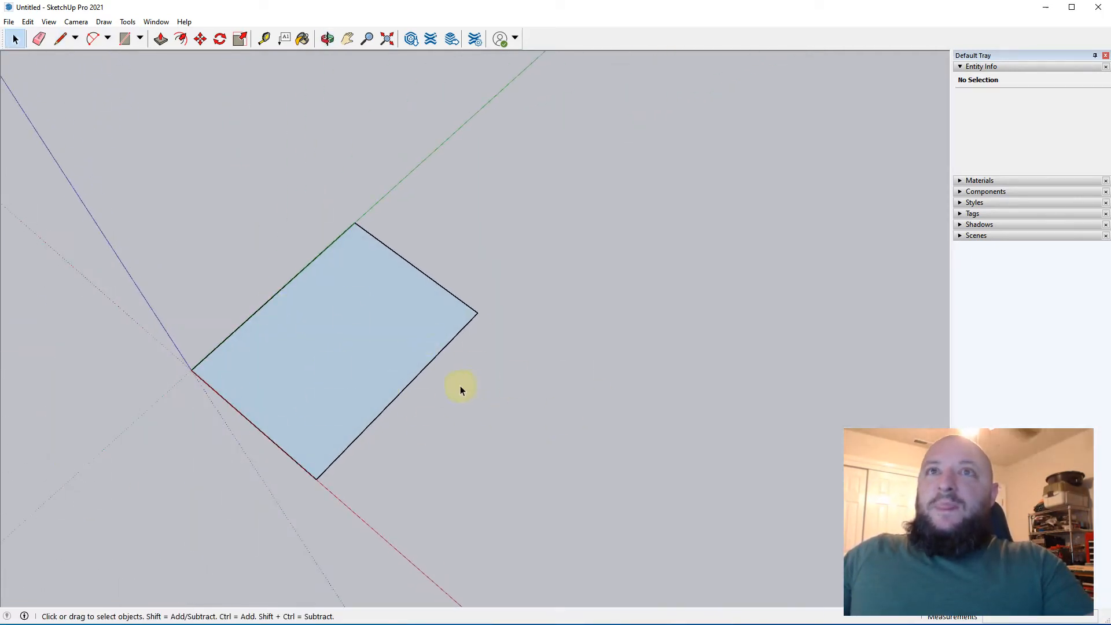
click(344, 365)
middle_drag(397, 409, 478, 564)
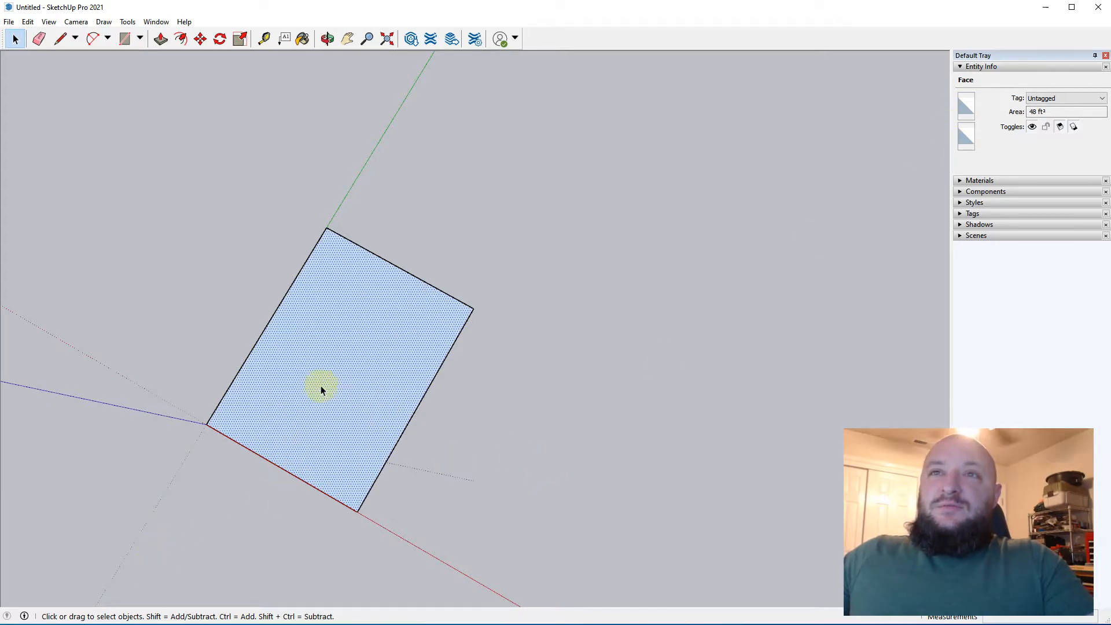
Split the rectangle into two halves with a line between the midpoints of its 8' edges
key(l)
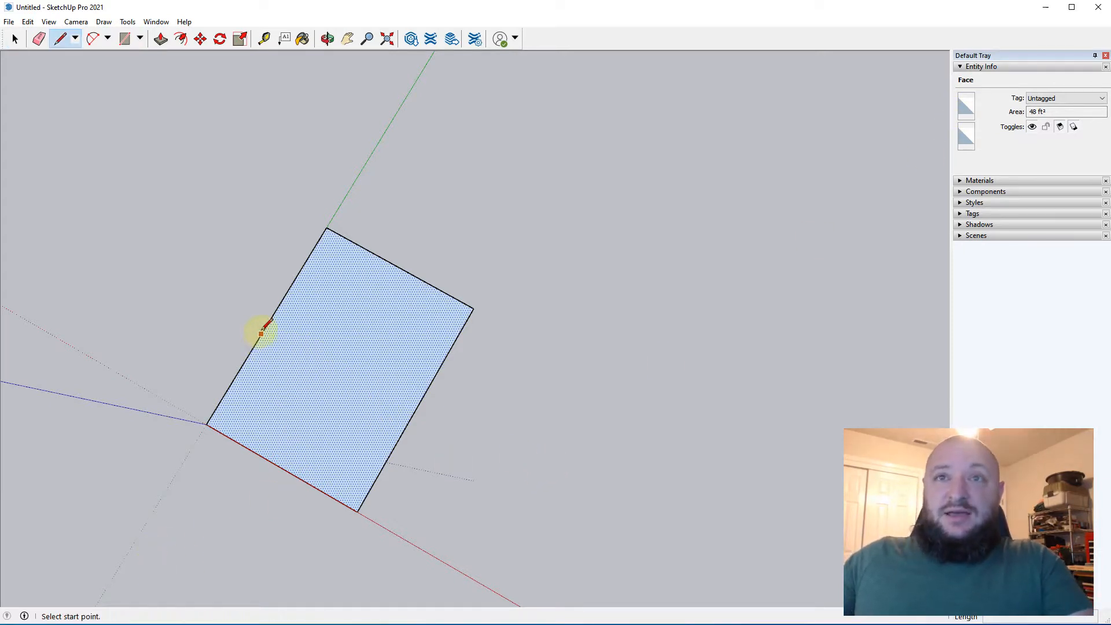
click(267, 325)
click(416, 407)
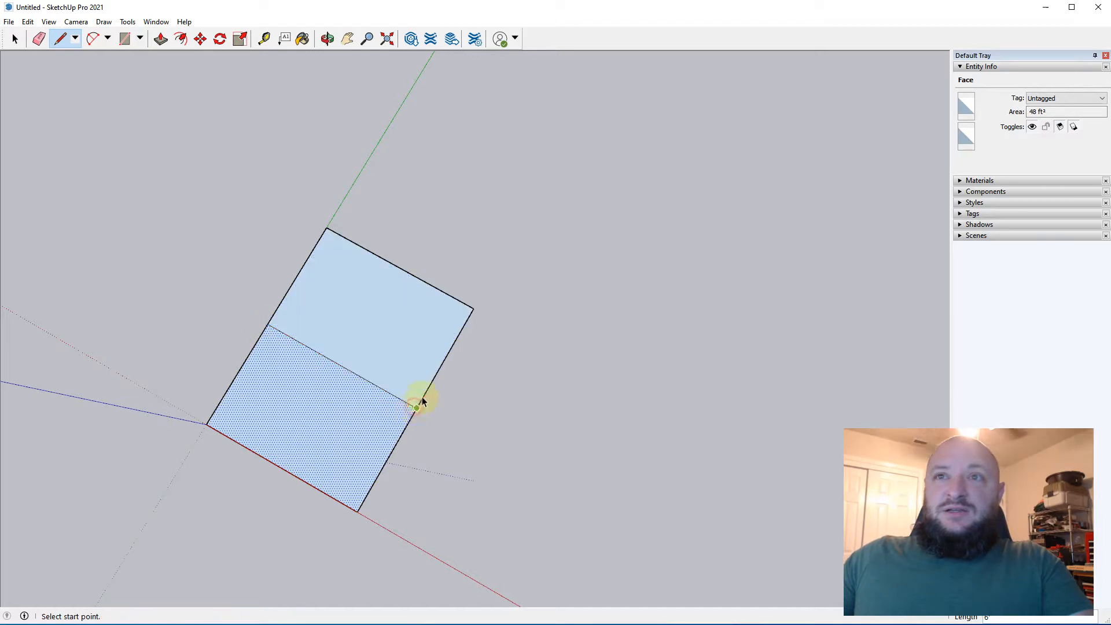
Reverse the face of the half farther from the origin and select the other half for comparison
key(space)
right_click(390, 332)
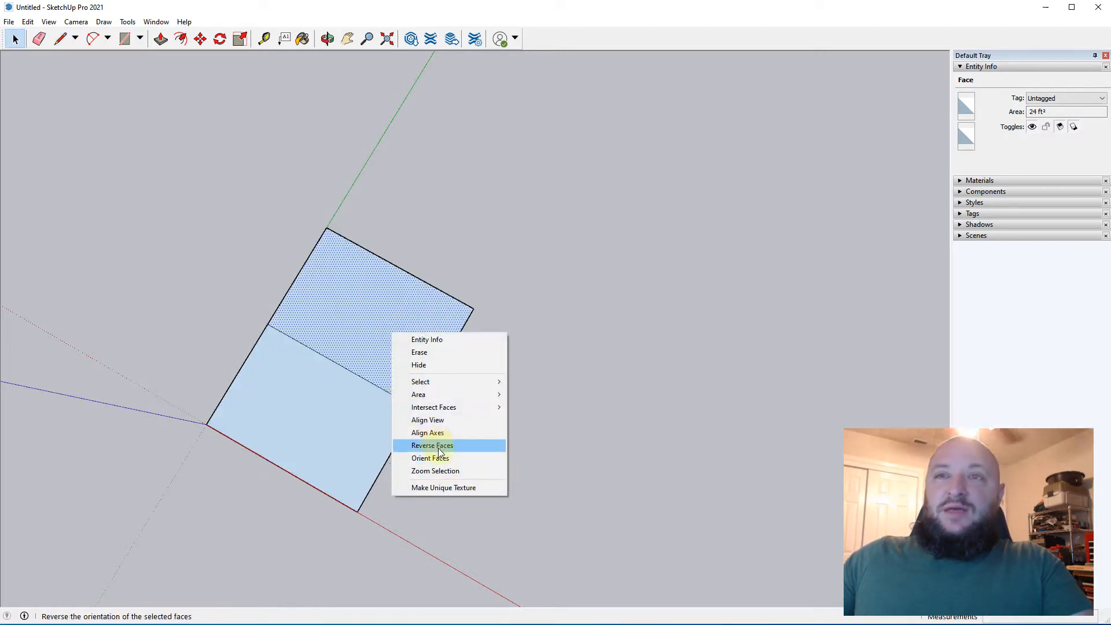
click(439, 446)
click(460, 531)
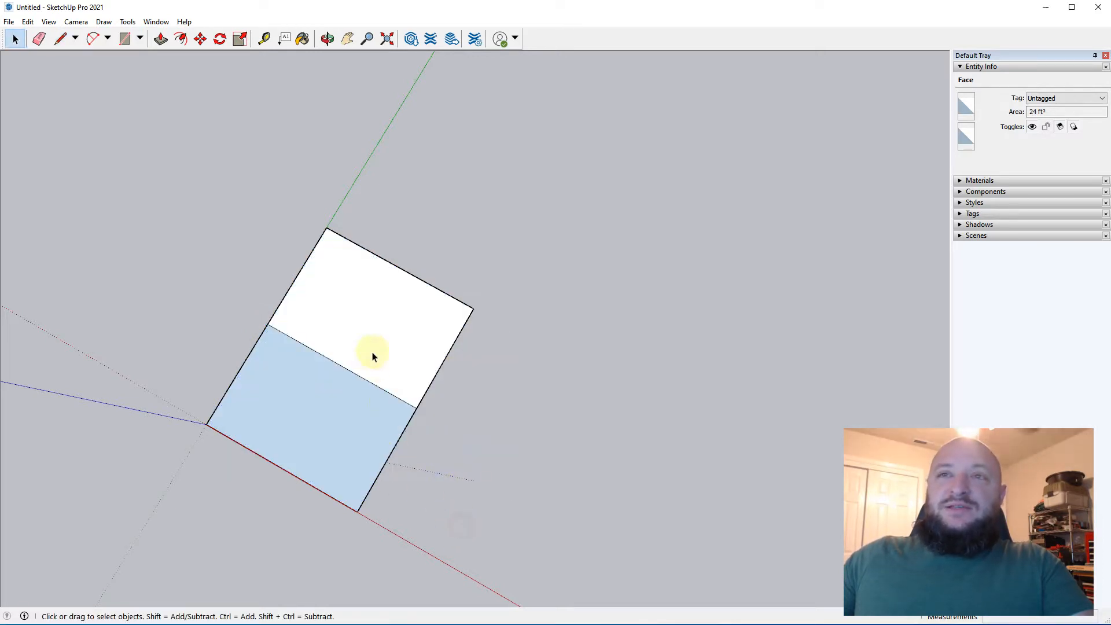
click(341, 418)
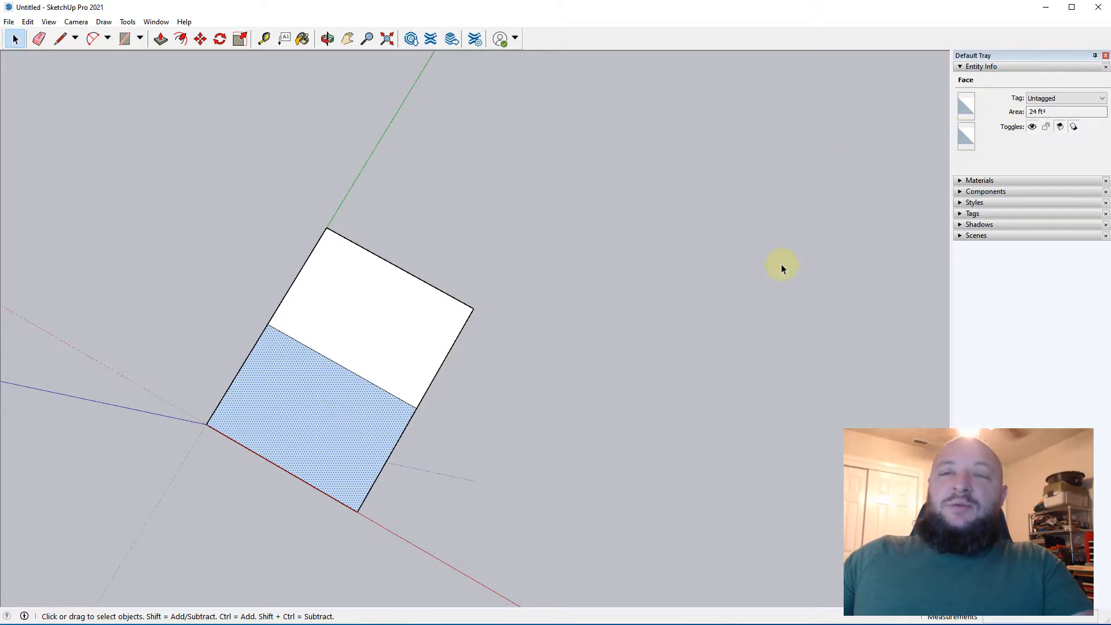
Erase the dividing line between the two halves of the rectangle
key(e)
drag(372, 330, 329, 417)
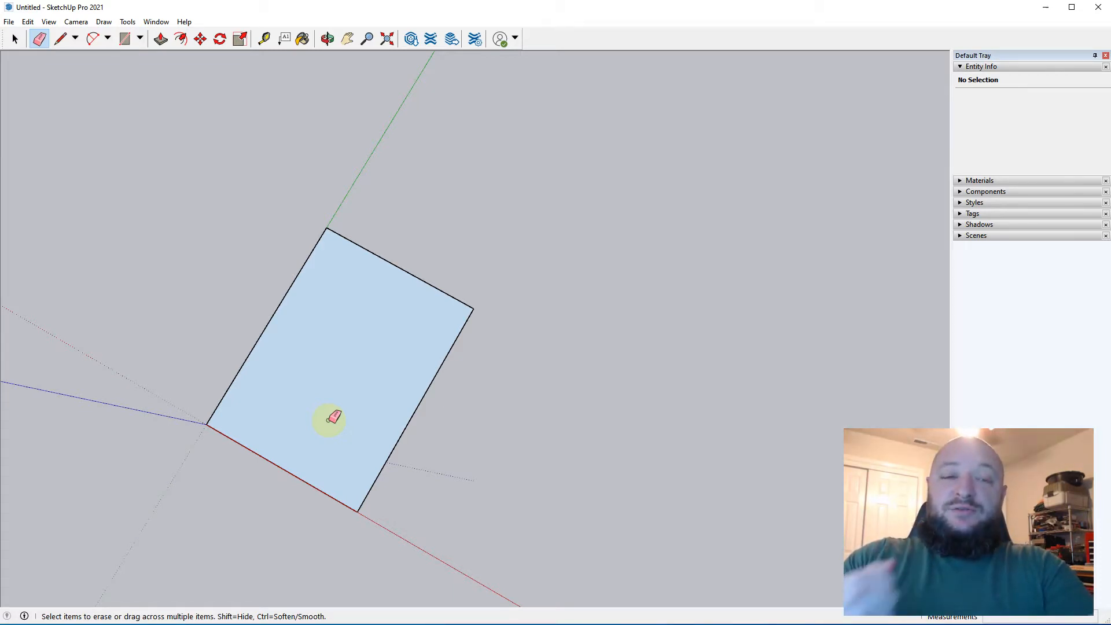
Reverse the rectangle's face so its front side points up
key(space)
click(340, 376)
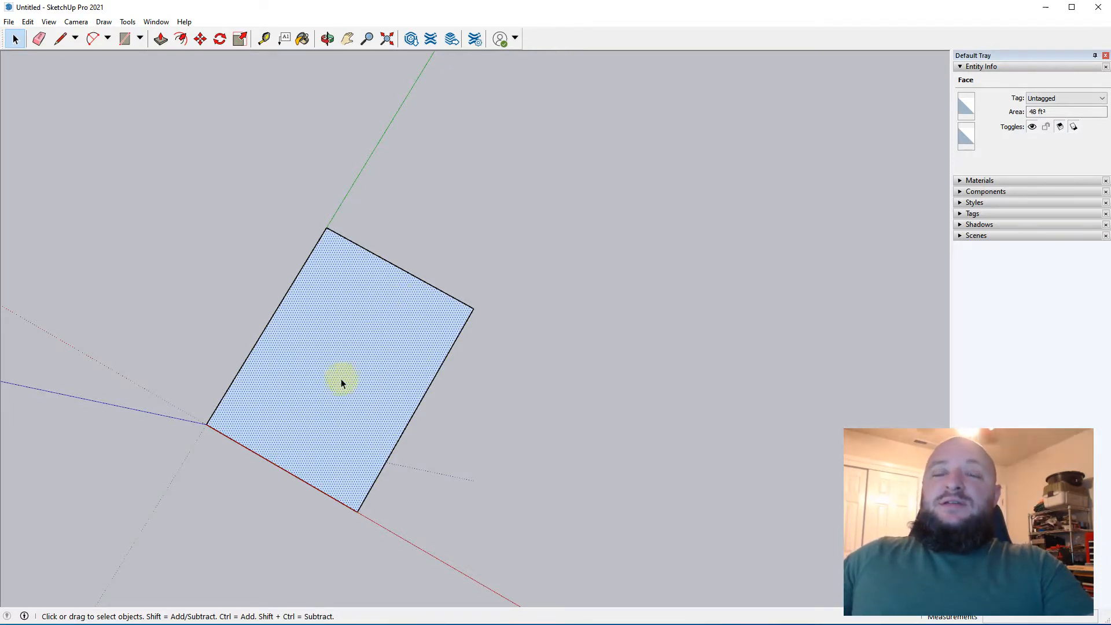
right_click(341, 379)
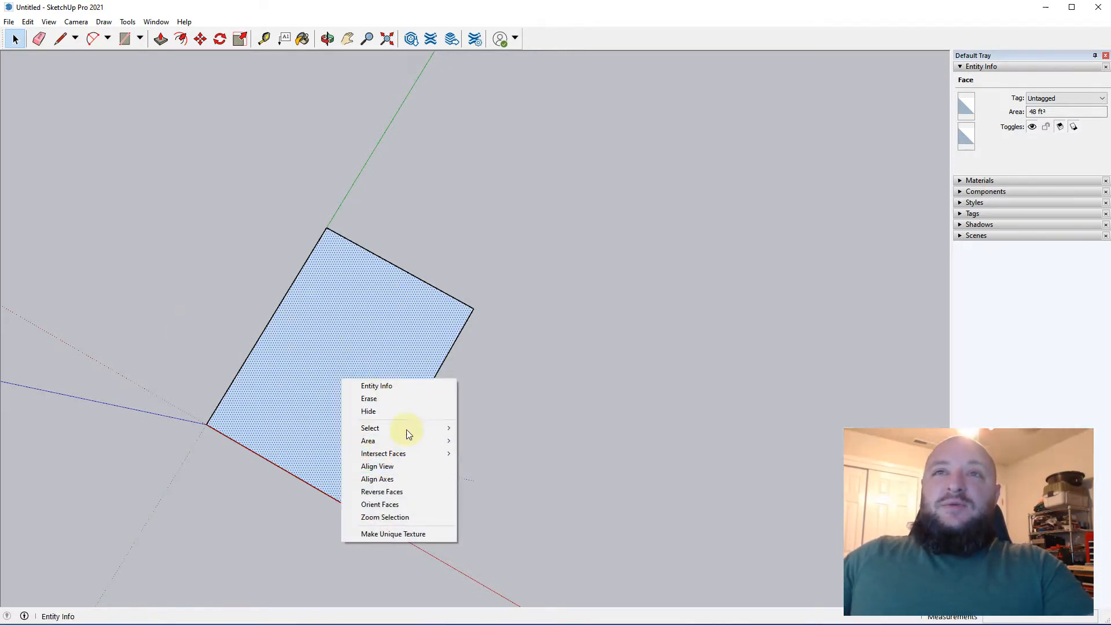
click(419, 492)
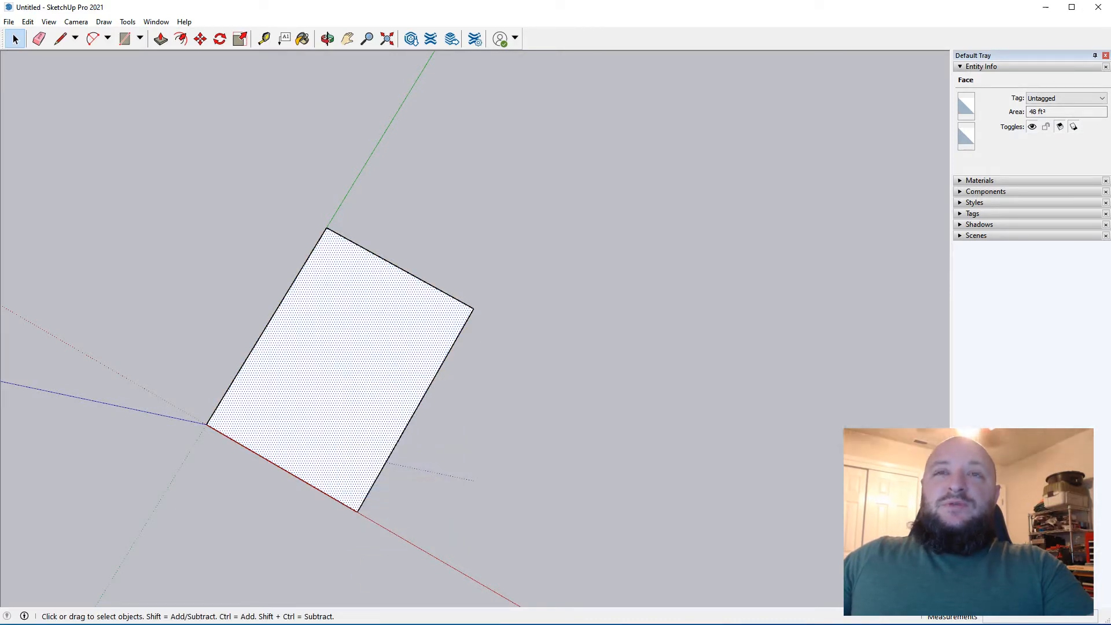
middle_drag(389, 563, 430, 413)
drag(430, 413, 435, 418)
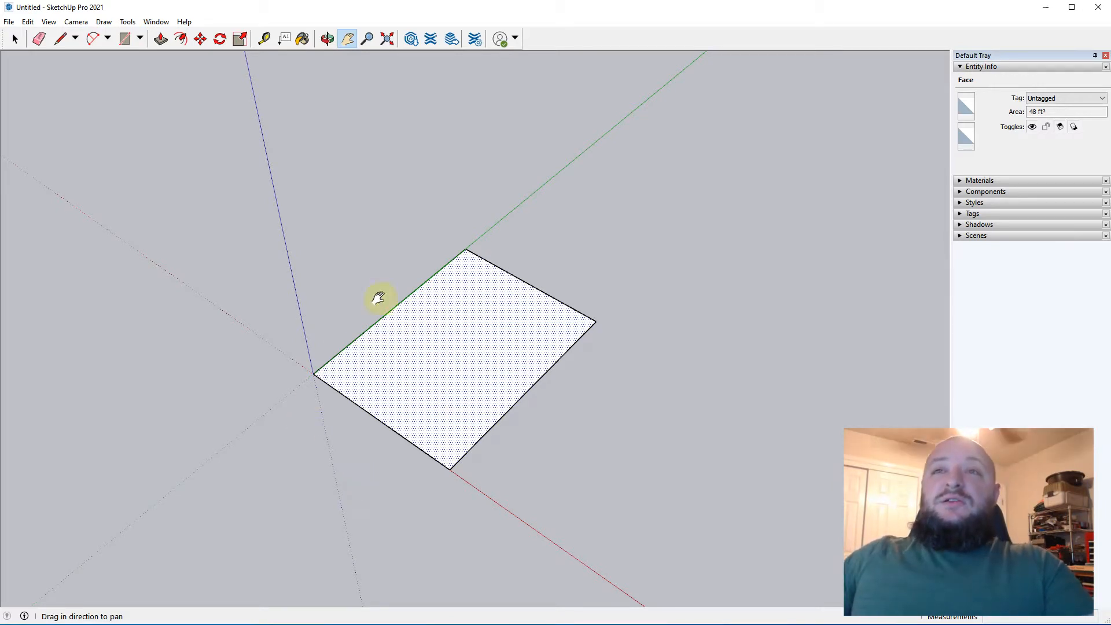
scroll(581, 297, up, 1)
middle_drag(473, 387, 362, 489)
scroll(370, 474, up, 2)
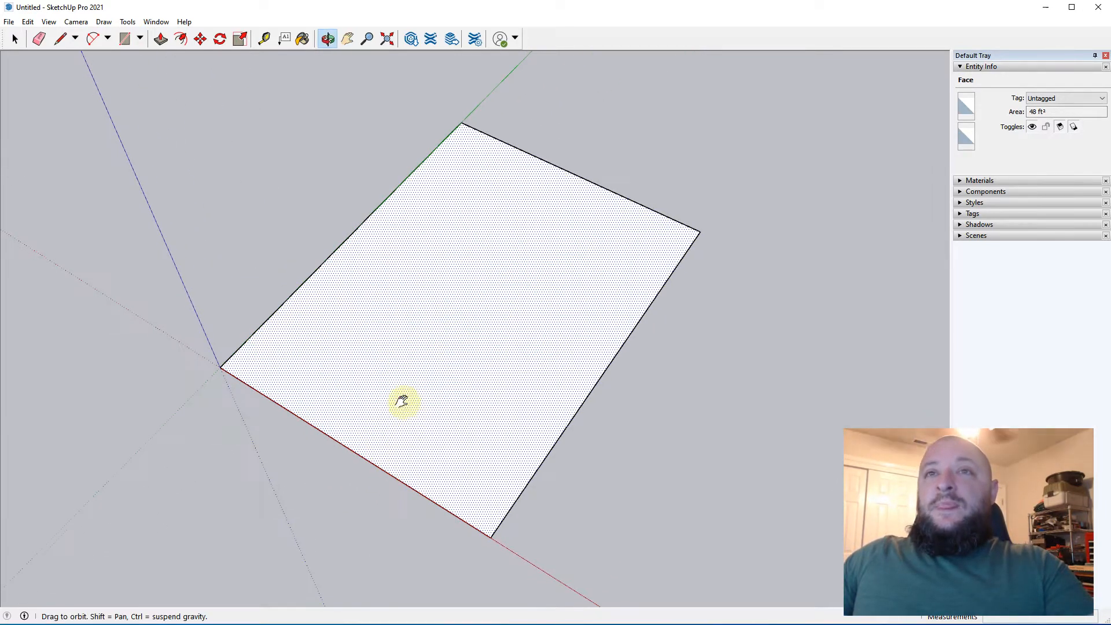
key(f)
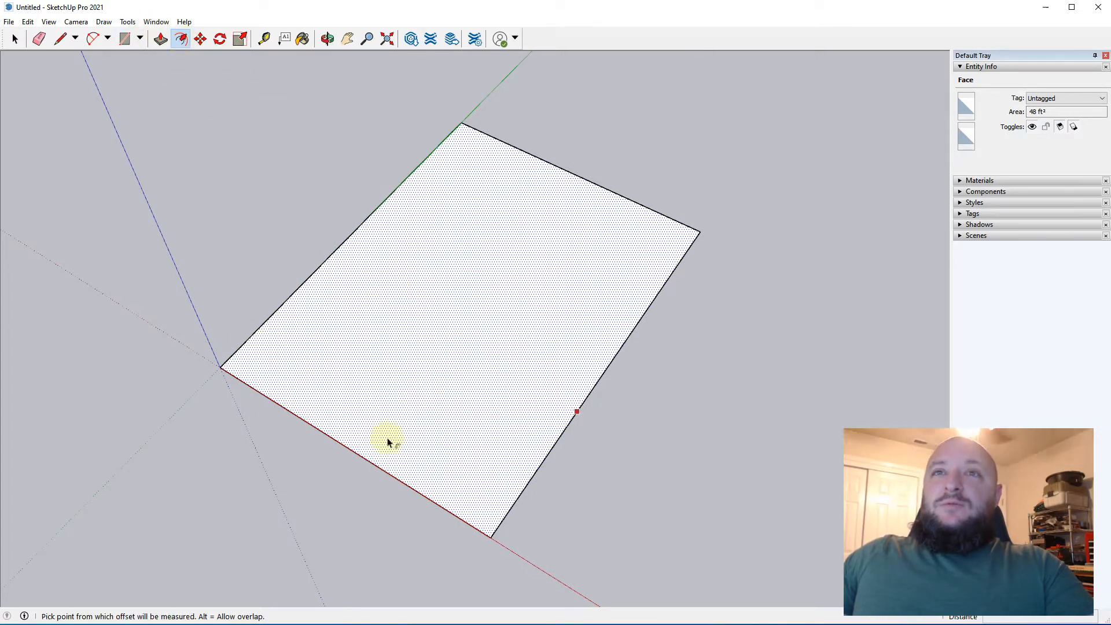
key(space)
click(619, 483)
key(f)
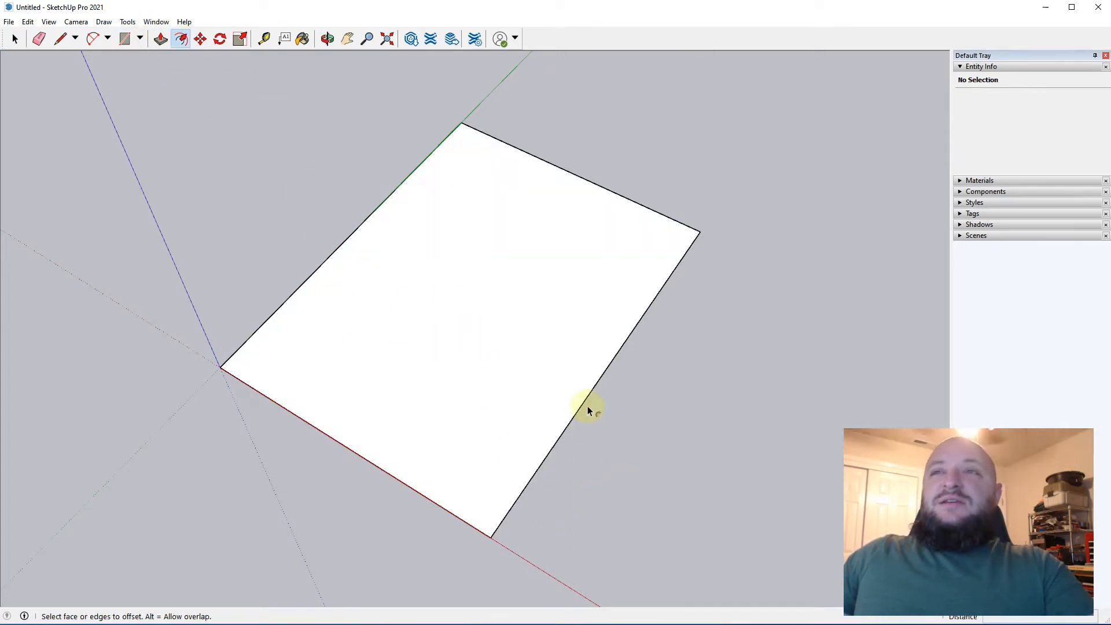
key(space)
click(476, 391)
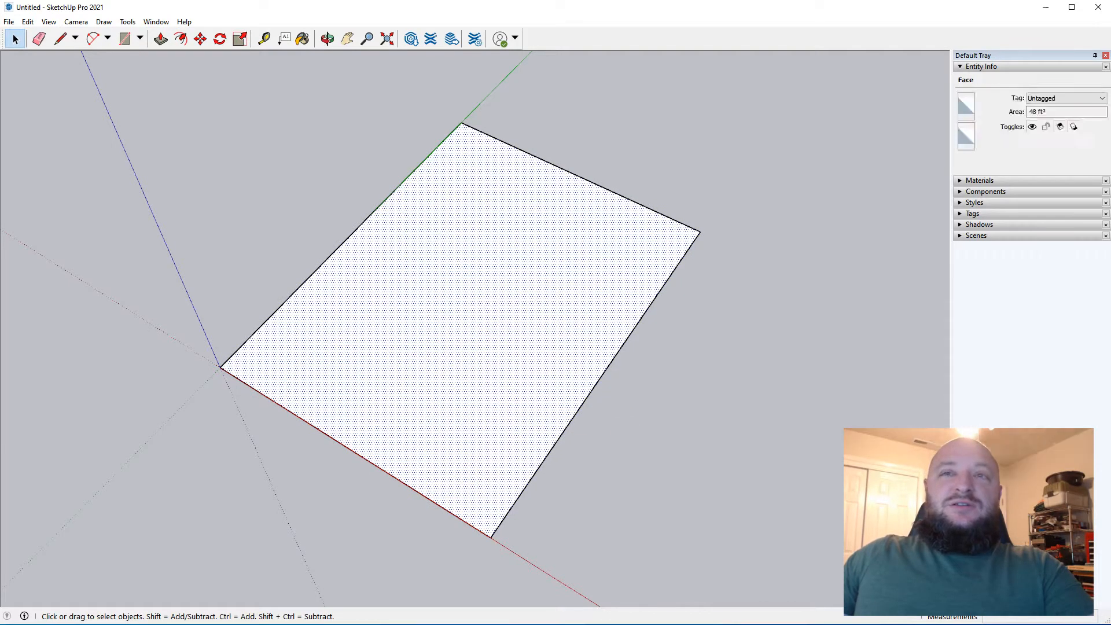
Offset the selected face's outline outward by 6 inches
key(f)
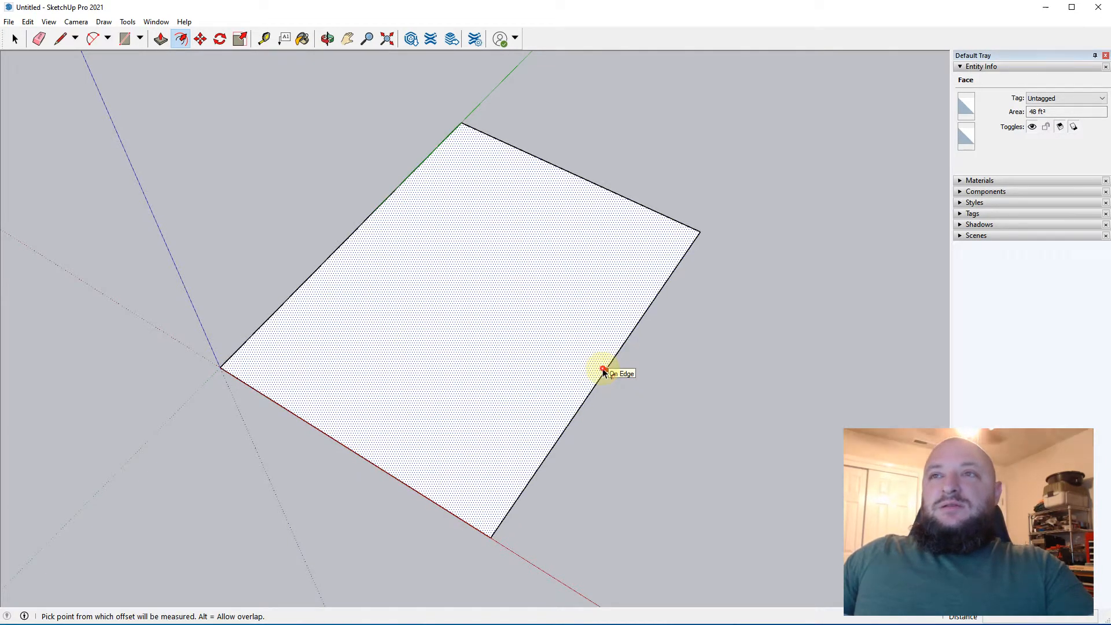
click(604, 370)
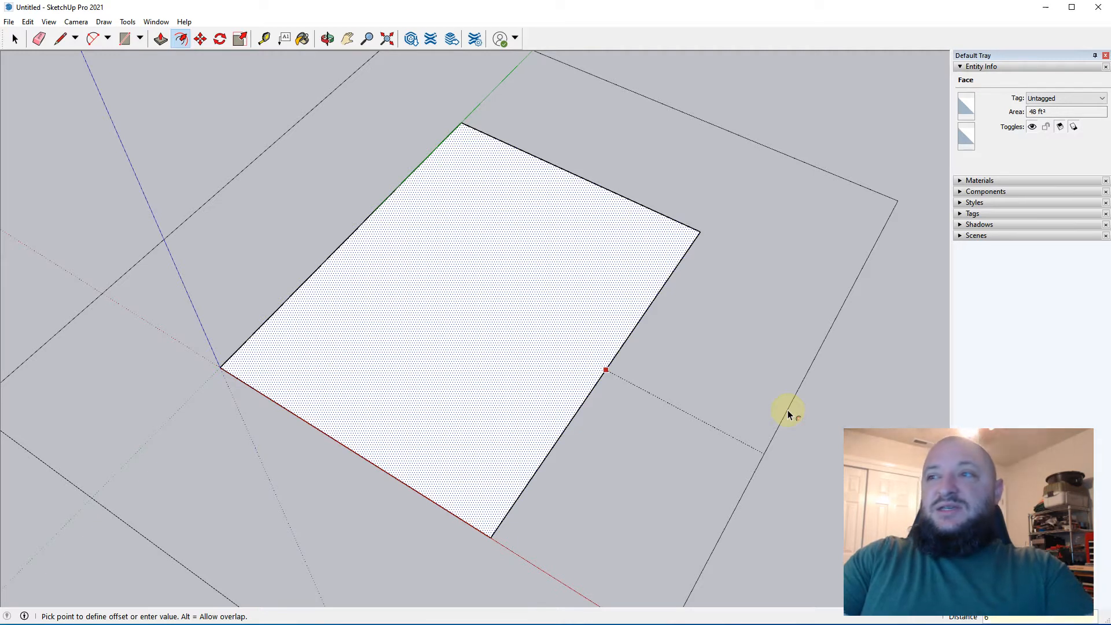
text(6)
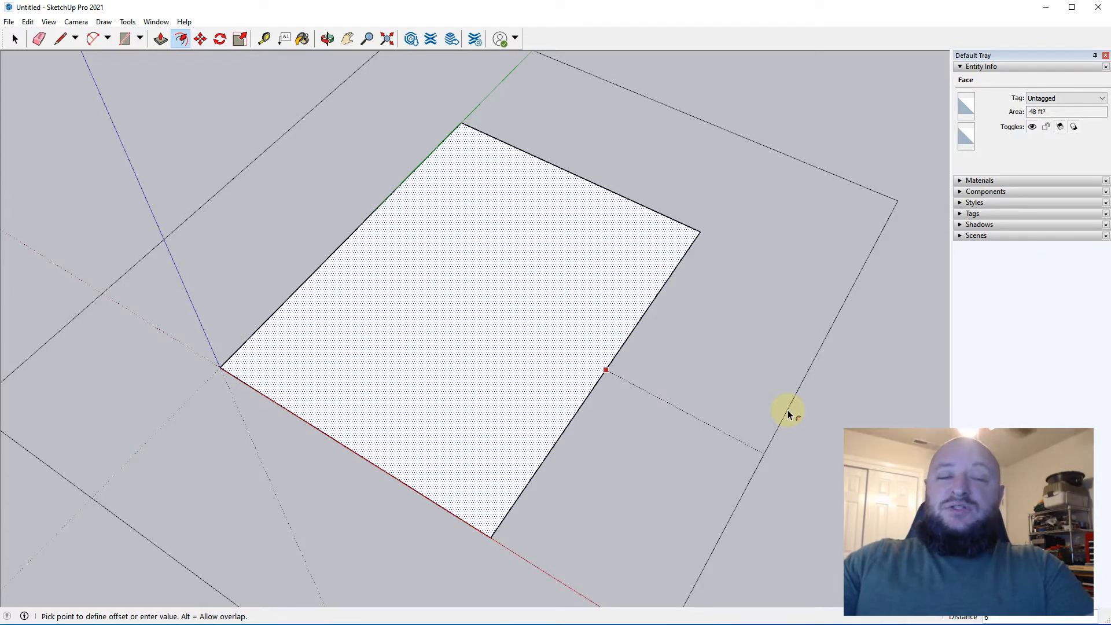
key(Return)
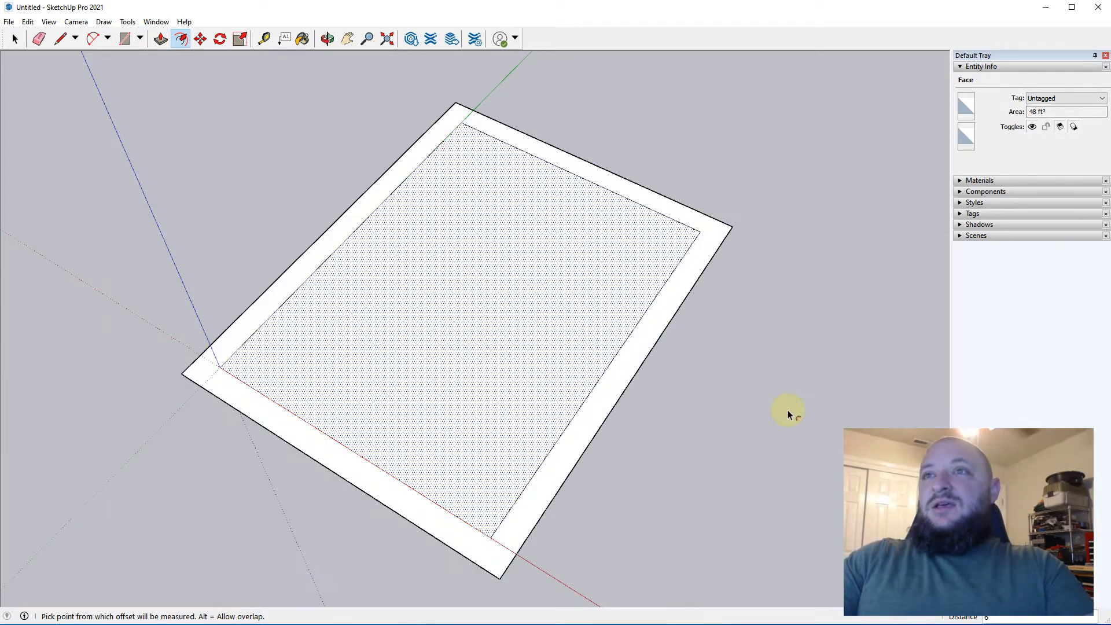
key(space)
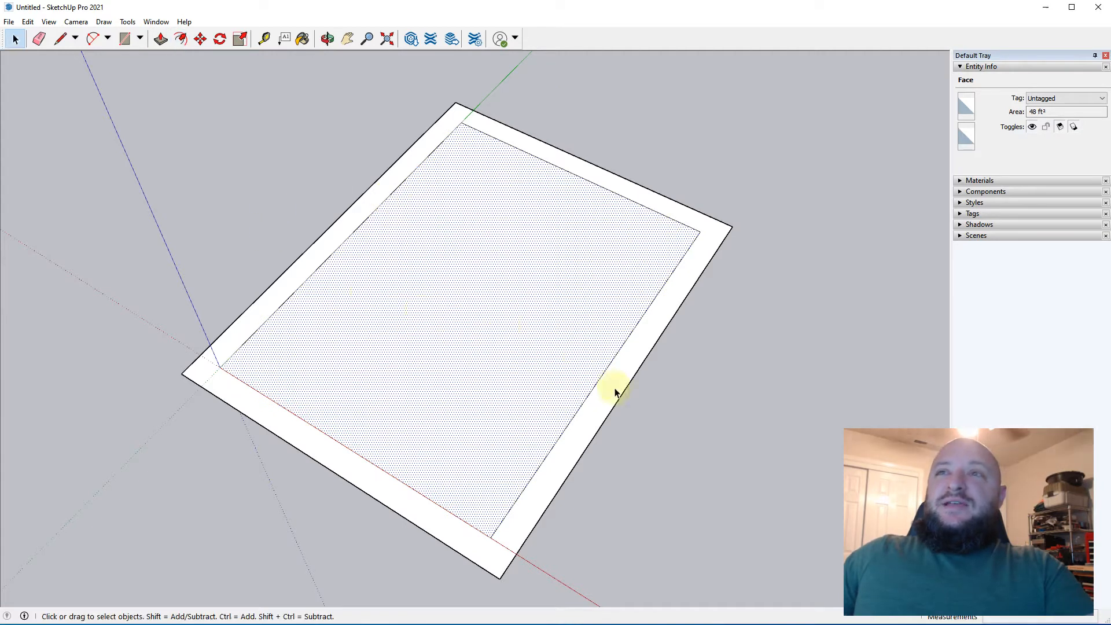
key(t)
click(609, 365)
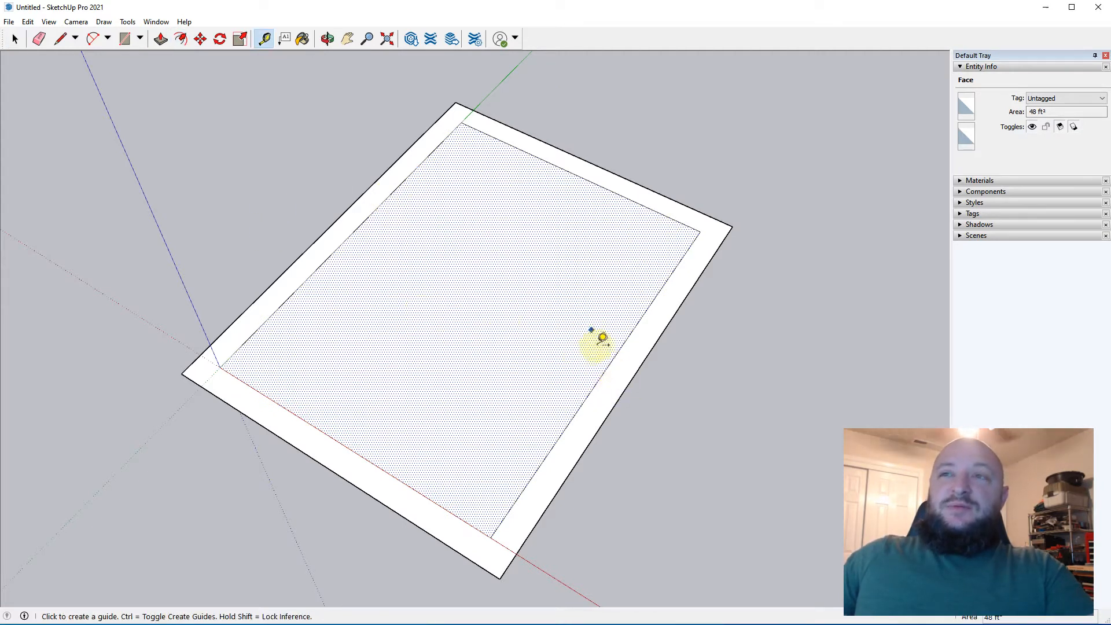
click(626, 345)
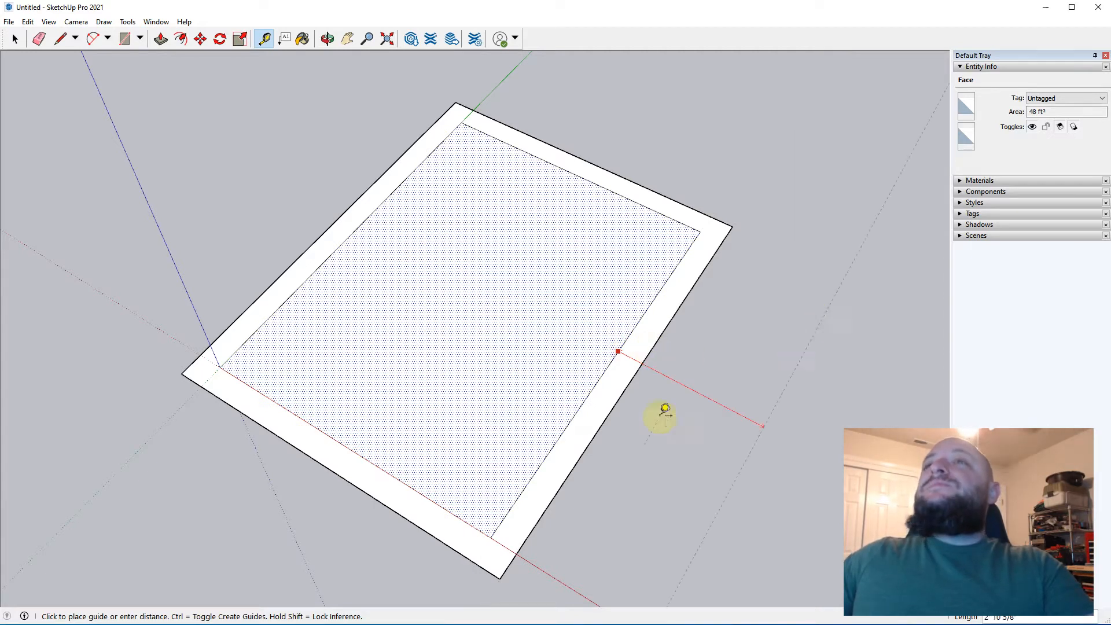
key(Escape)
key(space)
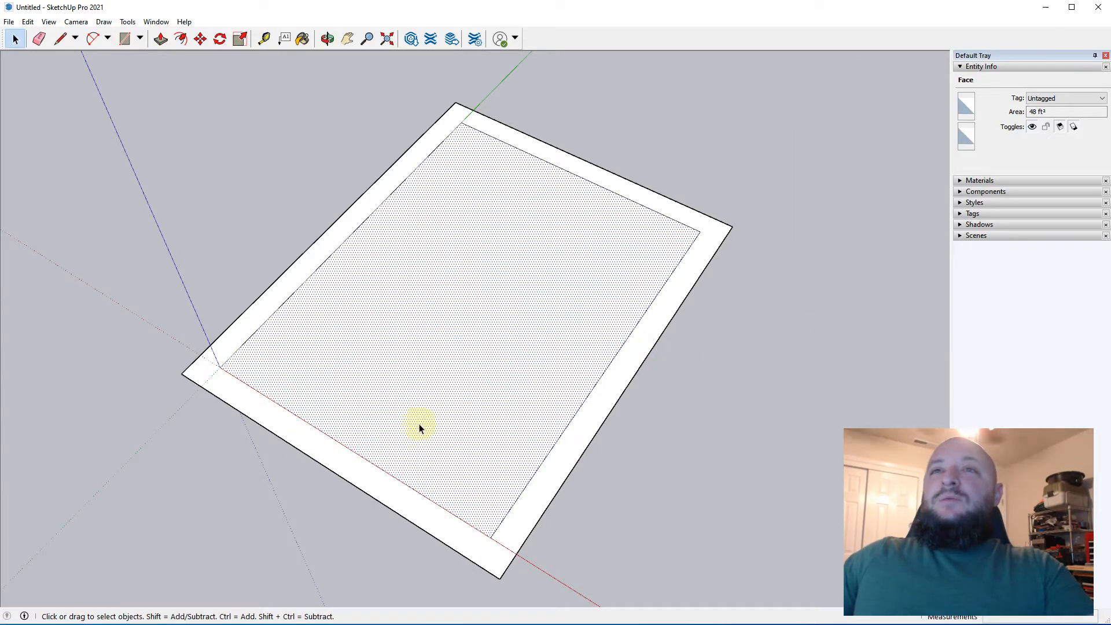
Select the border face, then view the model from the standard Top view and clear the selection
click(709, 476)
middle_drag(441, 521, 568, 416)
click(269, 451)
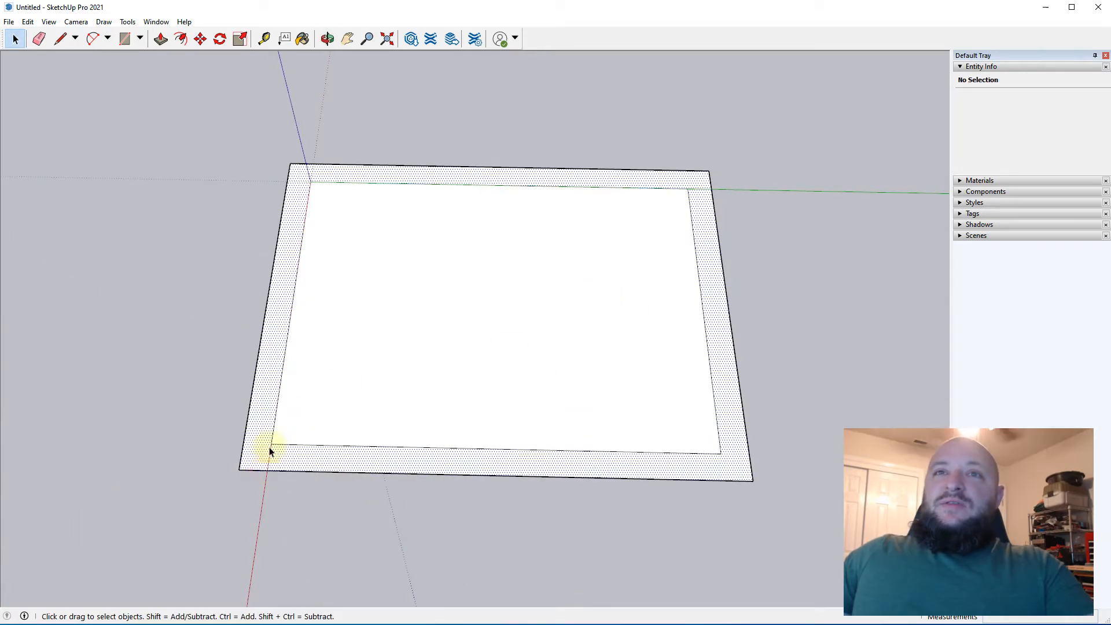
click(76, 22)
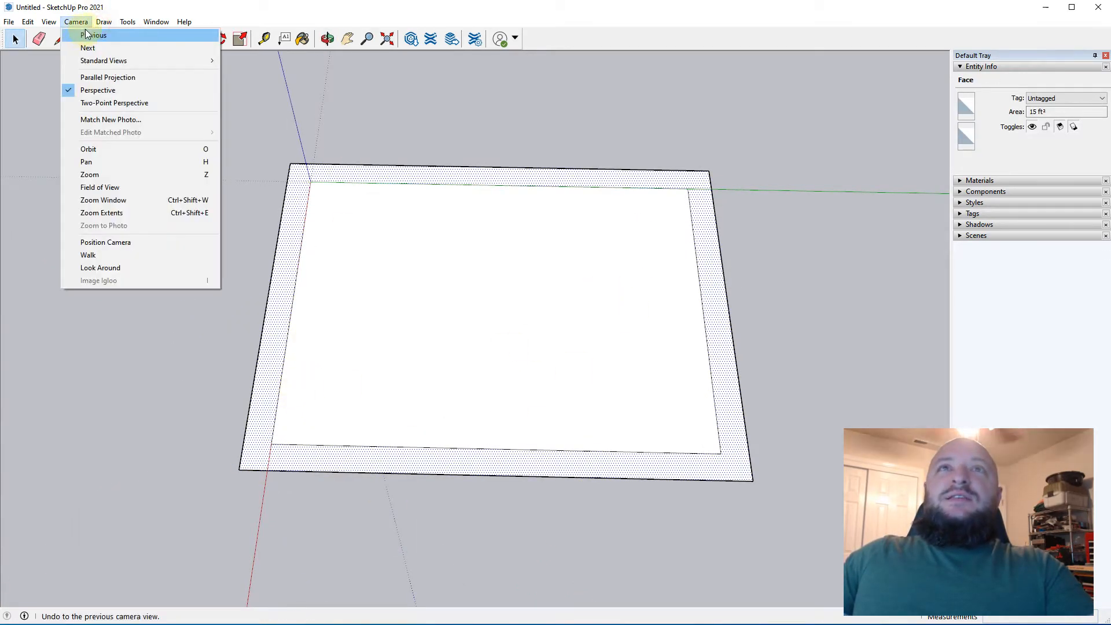
mouse_move(93, 61)
click(250, 61)
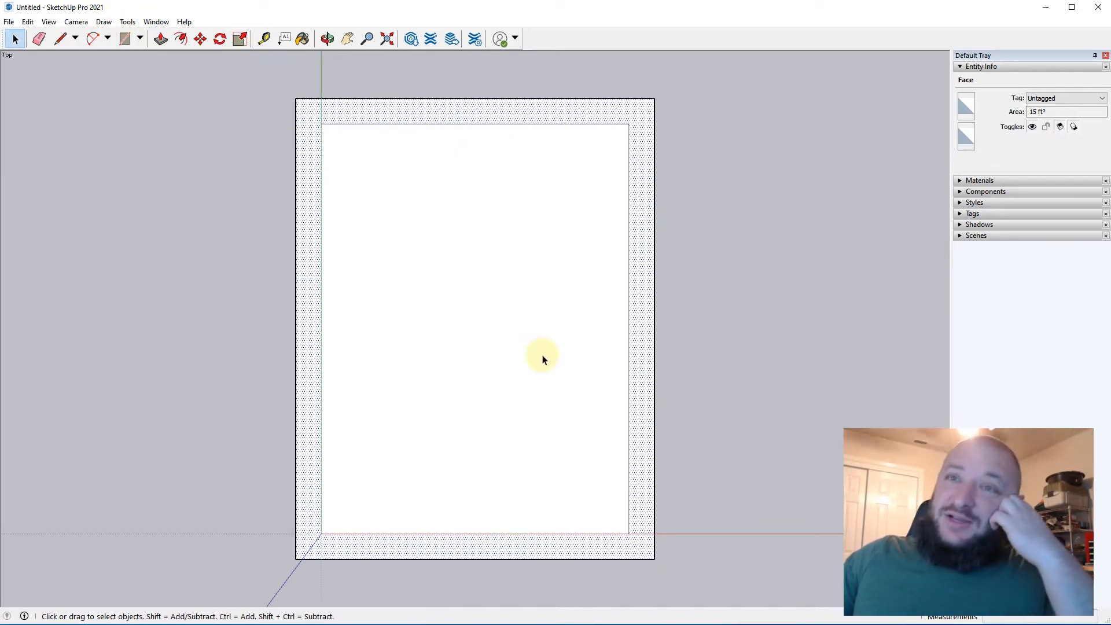
click(727, 381)
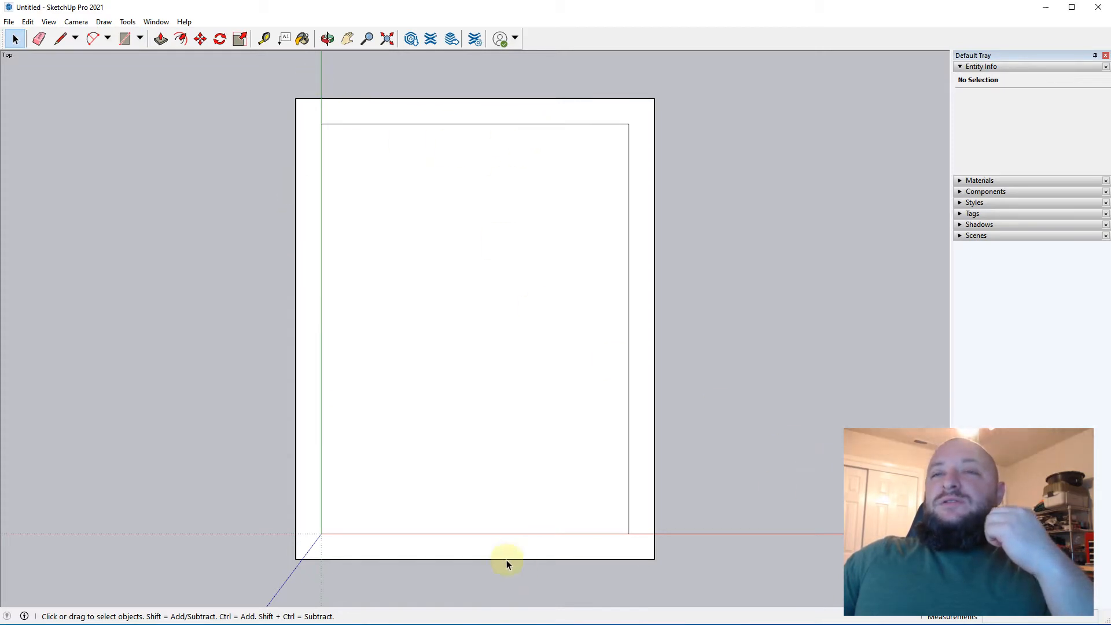
Select the inner face, the border and all their edges and move them diagonally off the origin by about 2' 7"
click(369, 437)
triple_click(370, 438)
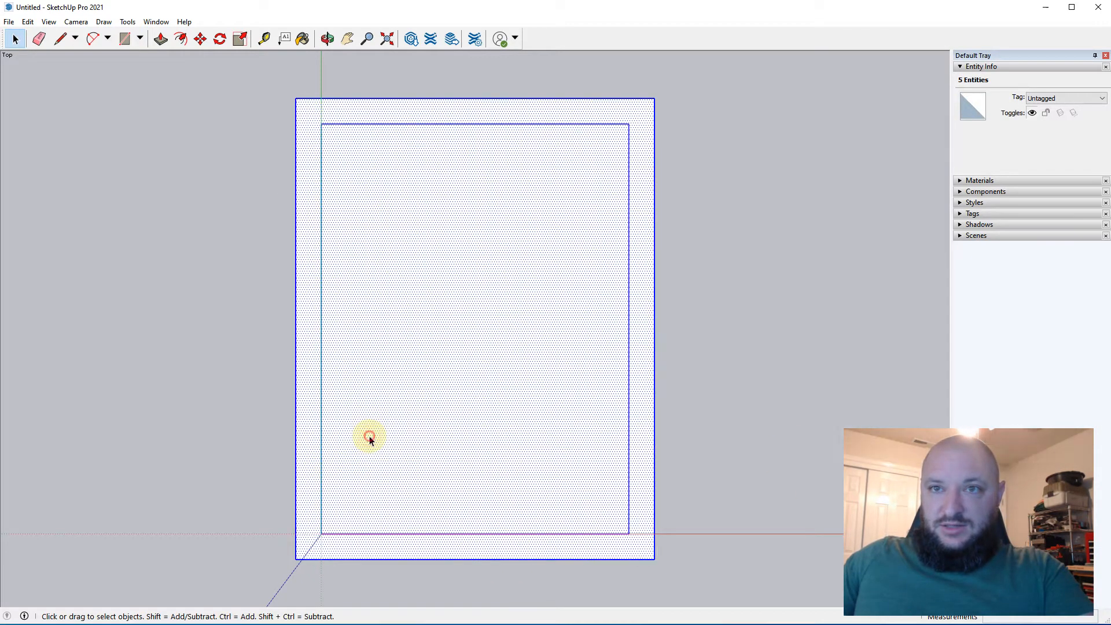
key(m)
click(379, 480)
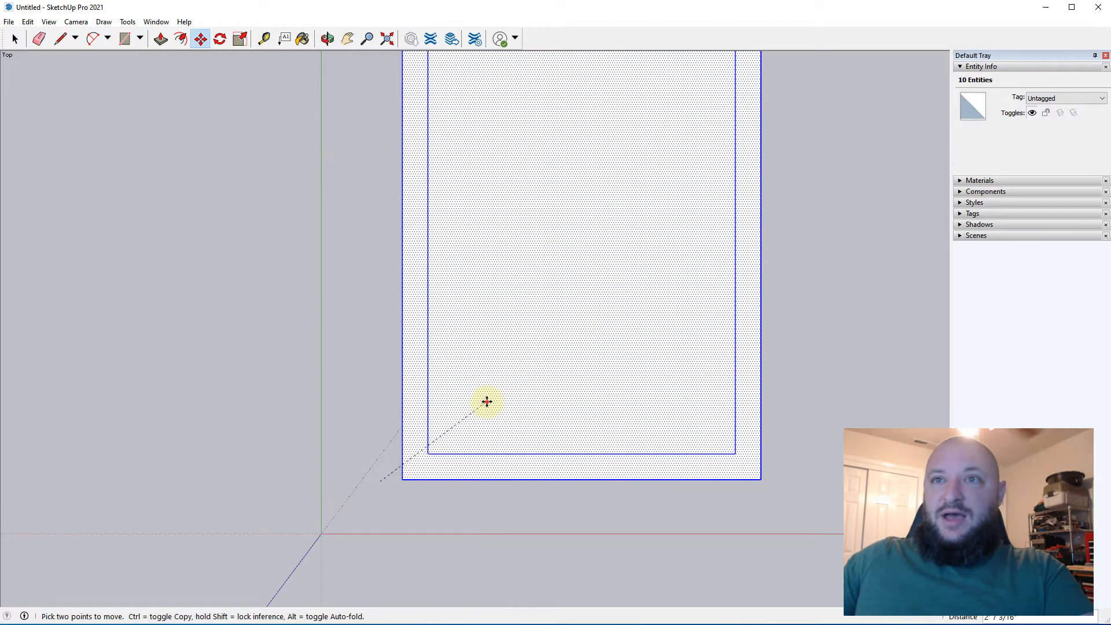
click(487, 400)
key(space)
shift+middle_drag(580, 238, 520, 312)
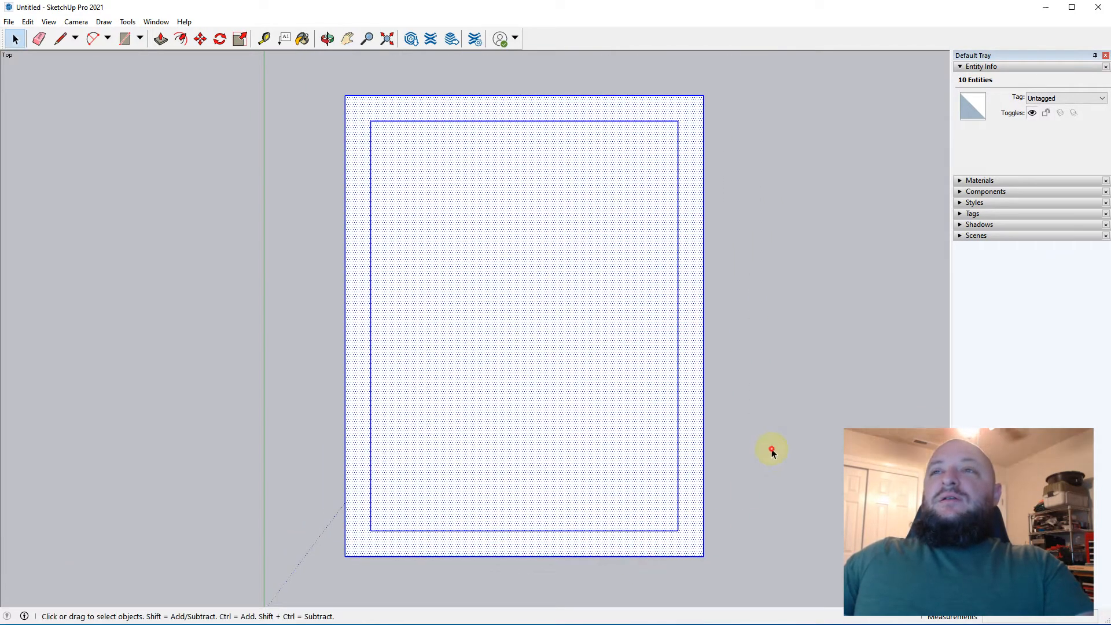
click(773, 452)
Push/Pull the border face upward 8' to form walls around the inner face
middle_drag(665, 518, 483, 453)
scroll(492, 451, down, 2)
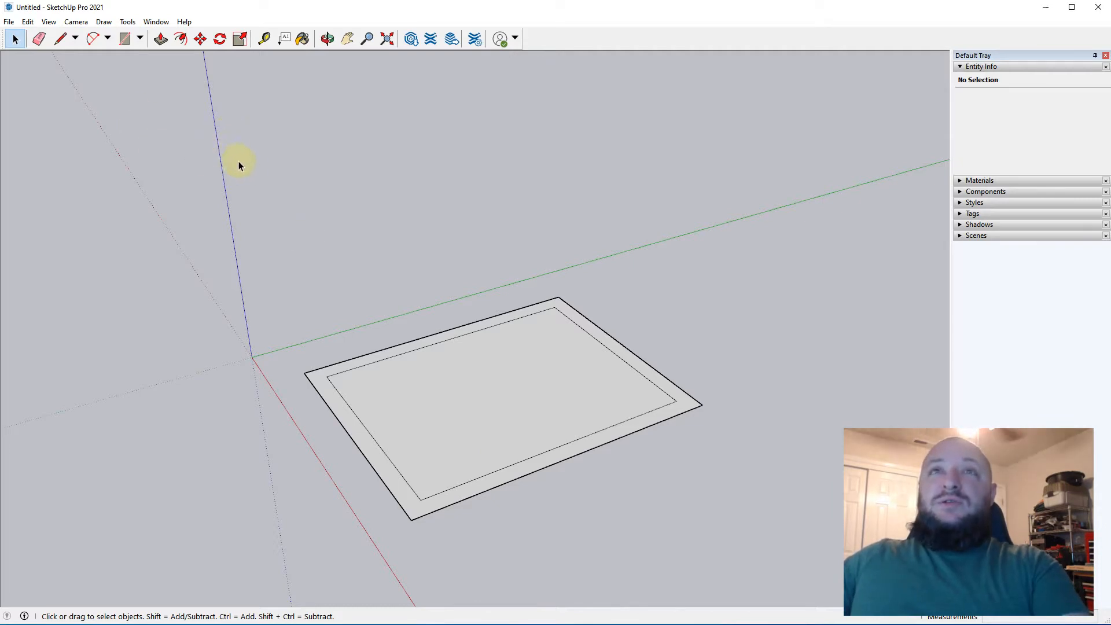
key(p)
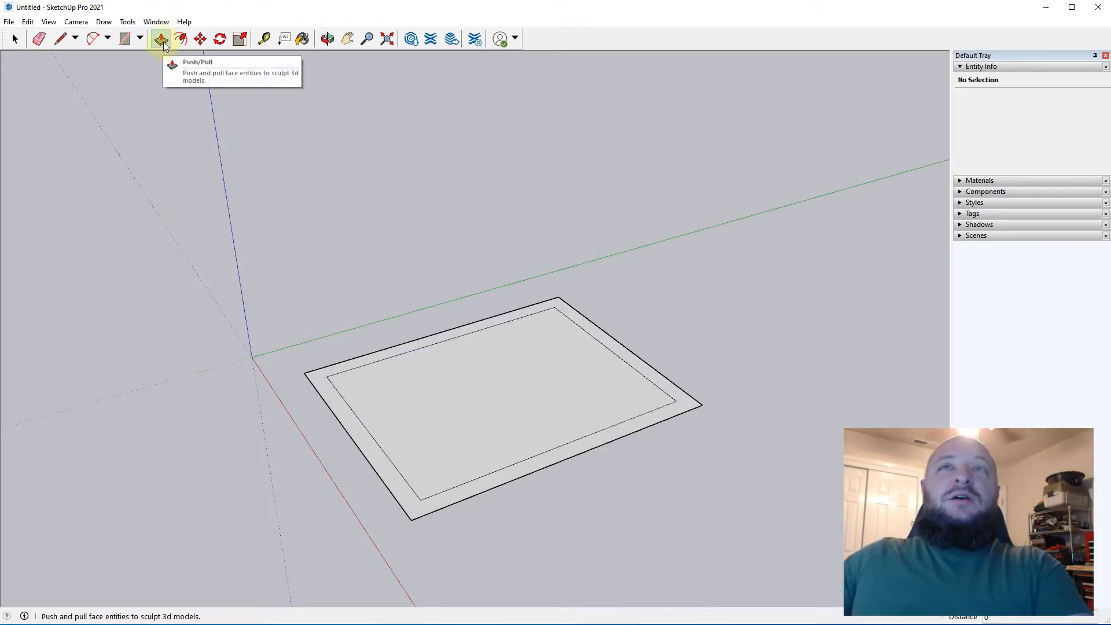
click(76, 22)
mouse_move(140, 26)
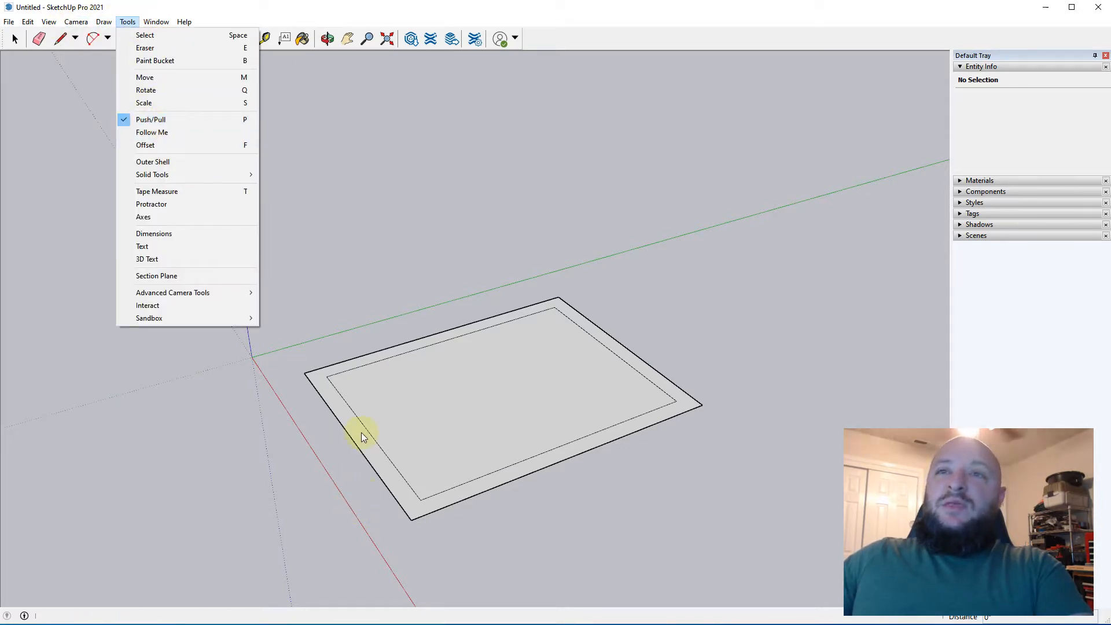
drag(359, 427, 330, 382)
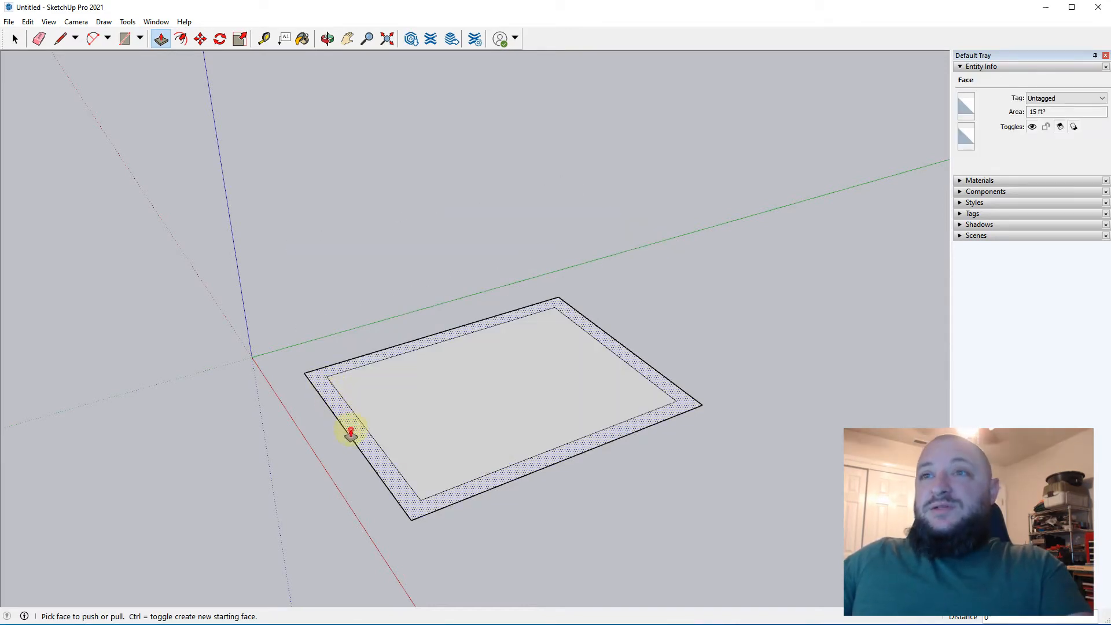
drag(351, 432, 505, 262)
drag(377, 338, 238, 189)
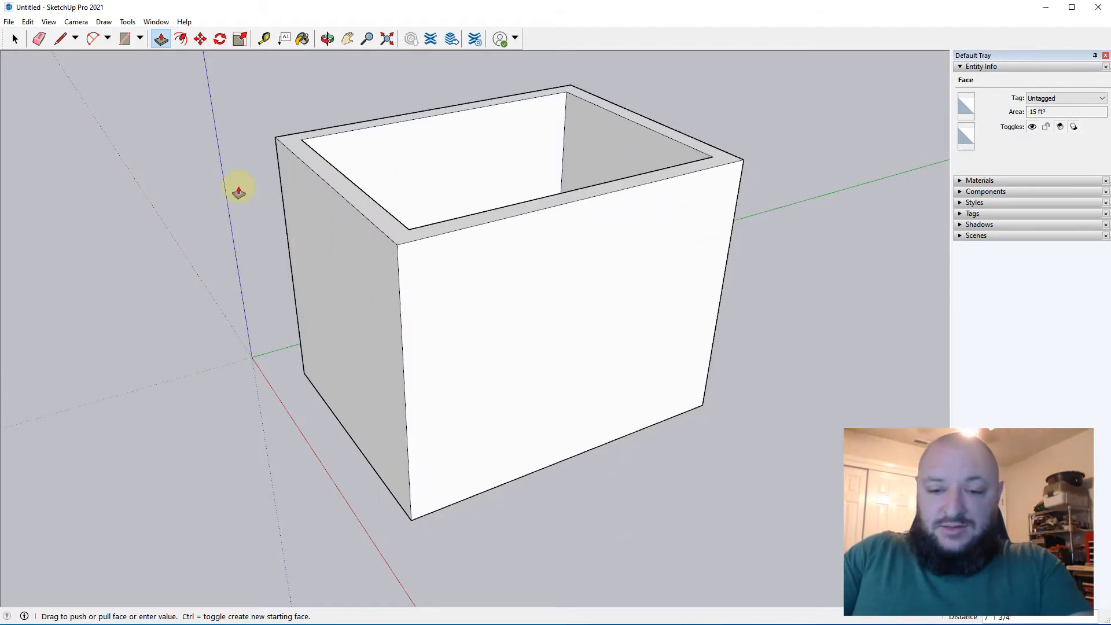
drag(238, 189, 238, 190)
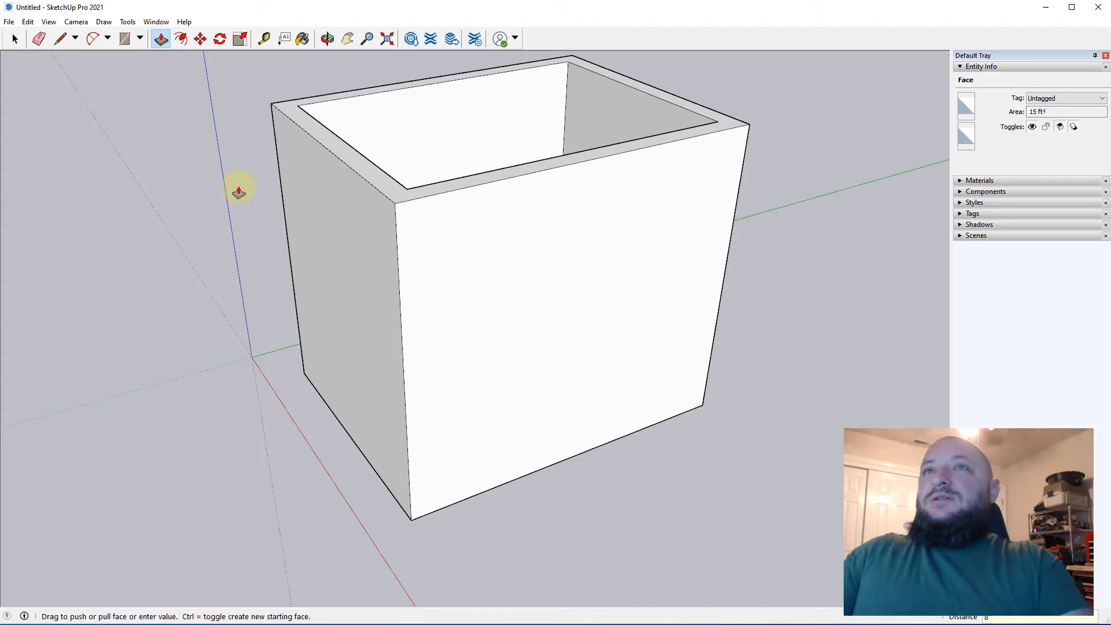
mouse_move(409, 310)
middle_down()
mouse_move(293, 293)
mouse_move(306, 382)
mouse_move(272, 389)
mouse_move(717, 310)
mouse_move(218, 322)
mouse_move(409, 330)
middle_up()
key(space)
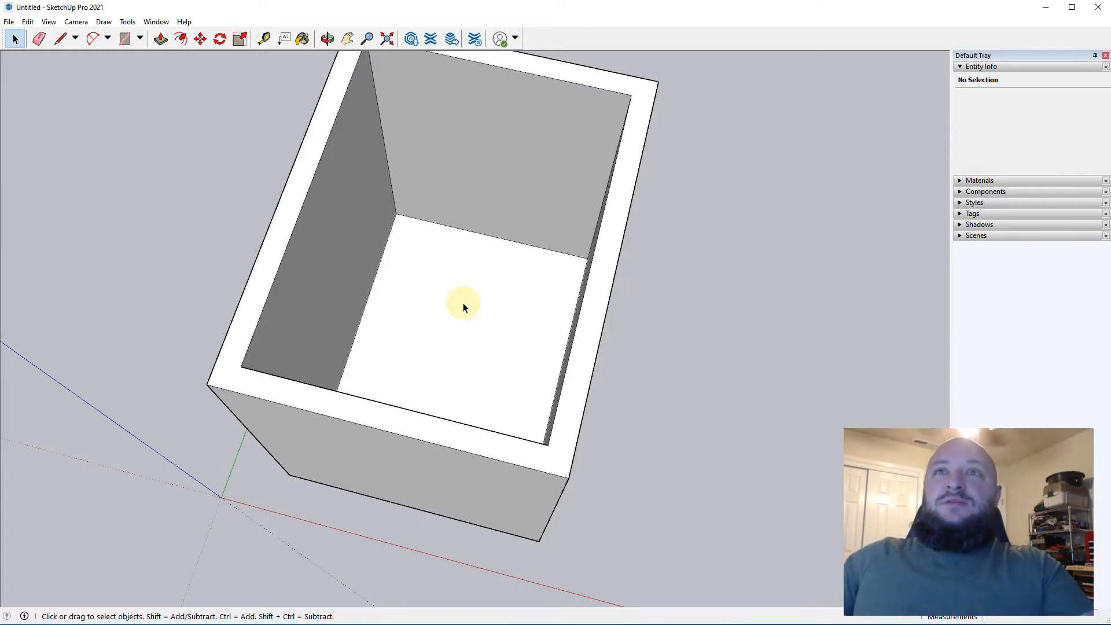
Select all the connected geometry of the walls and floor and make it a group
middle_drag(446, 253, 471, 183)
click(474, 187)
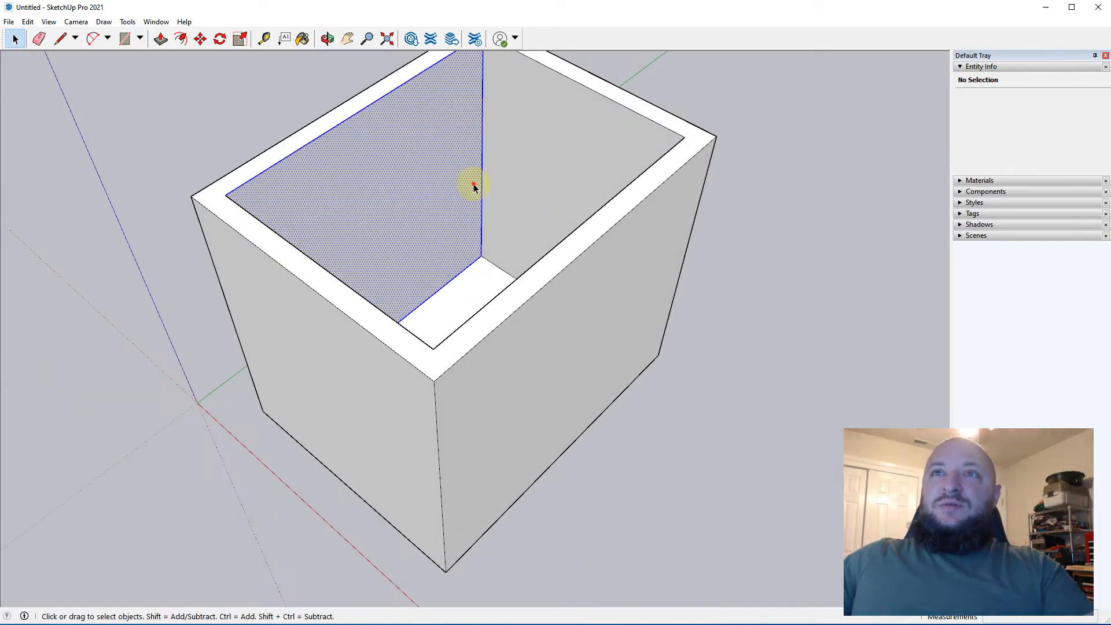
triple_click(473, 187)
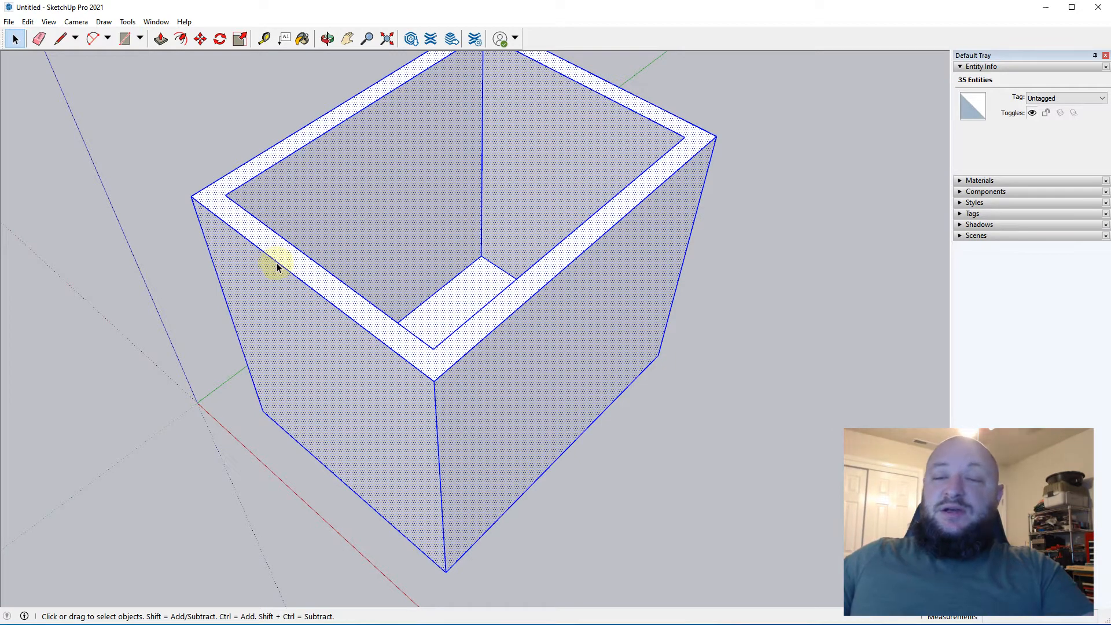
right_click(273, 297)
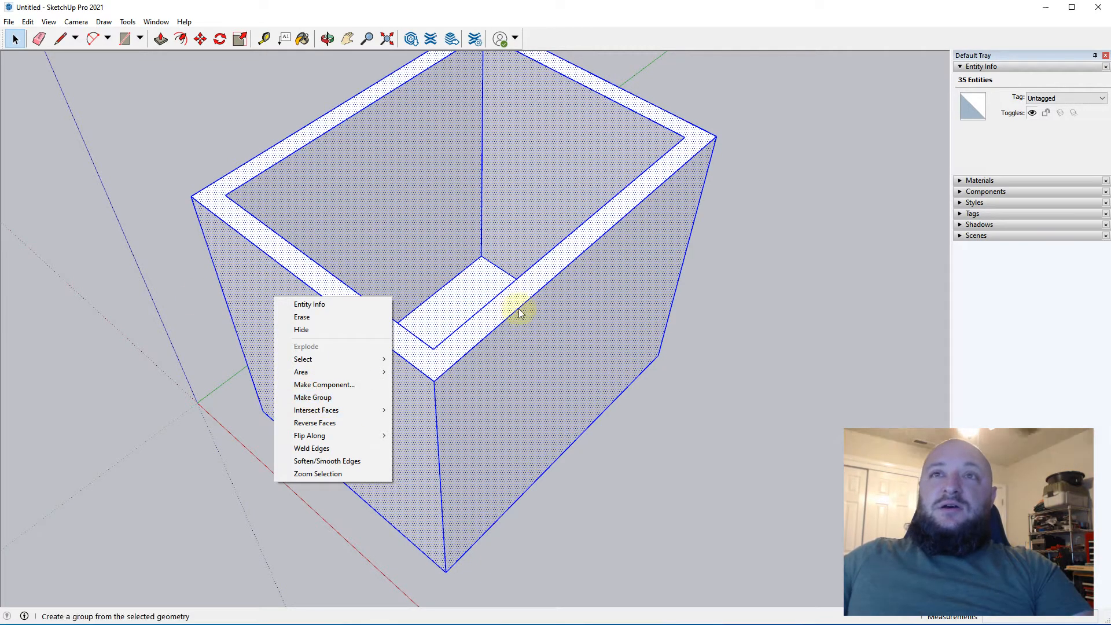
click(347, 397)
scroll(427, 450, down, 4)
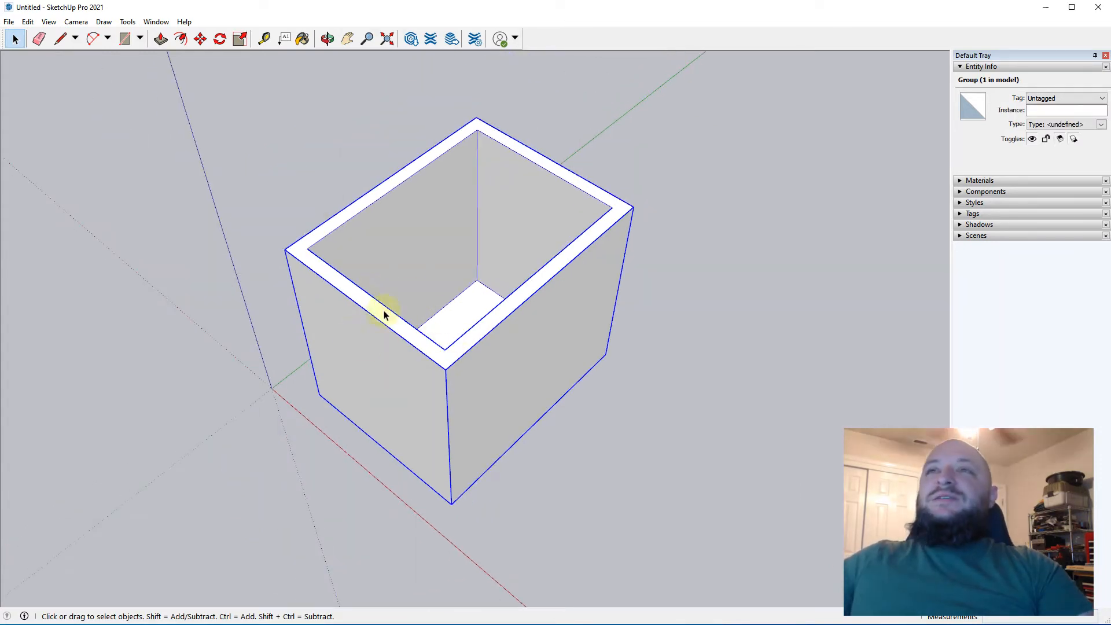
Open the group for editing, cut the floor face out of it and close the group
middle_drag(385, 310, 290, 392)
middle_drag(397, 298, 198, 199)
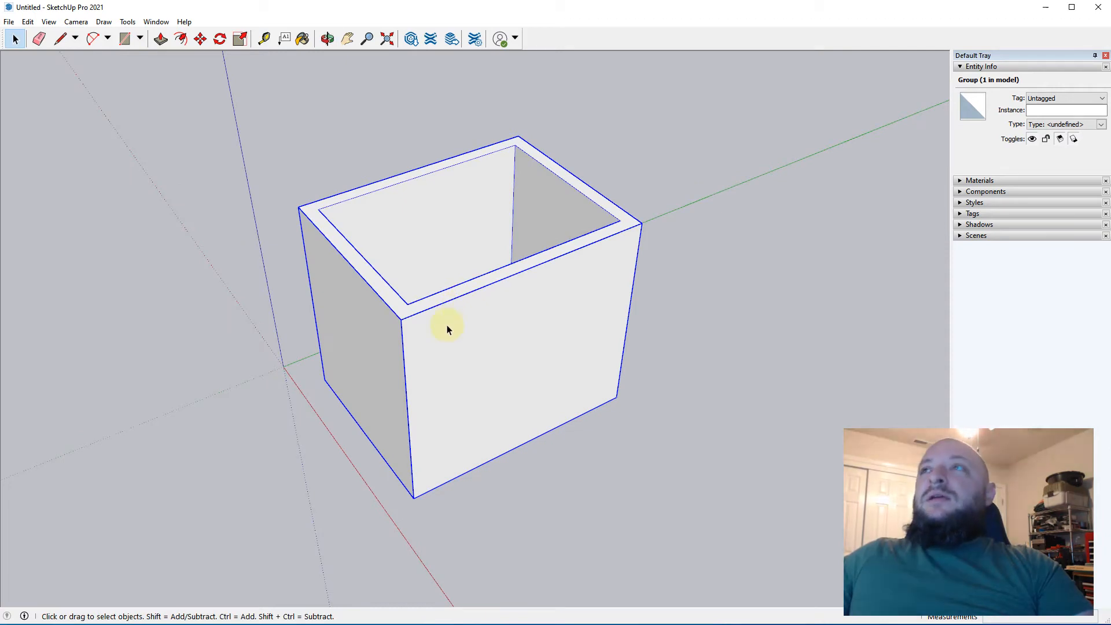
middle_drag(446, 324, 468, 290)
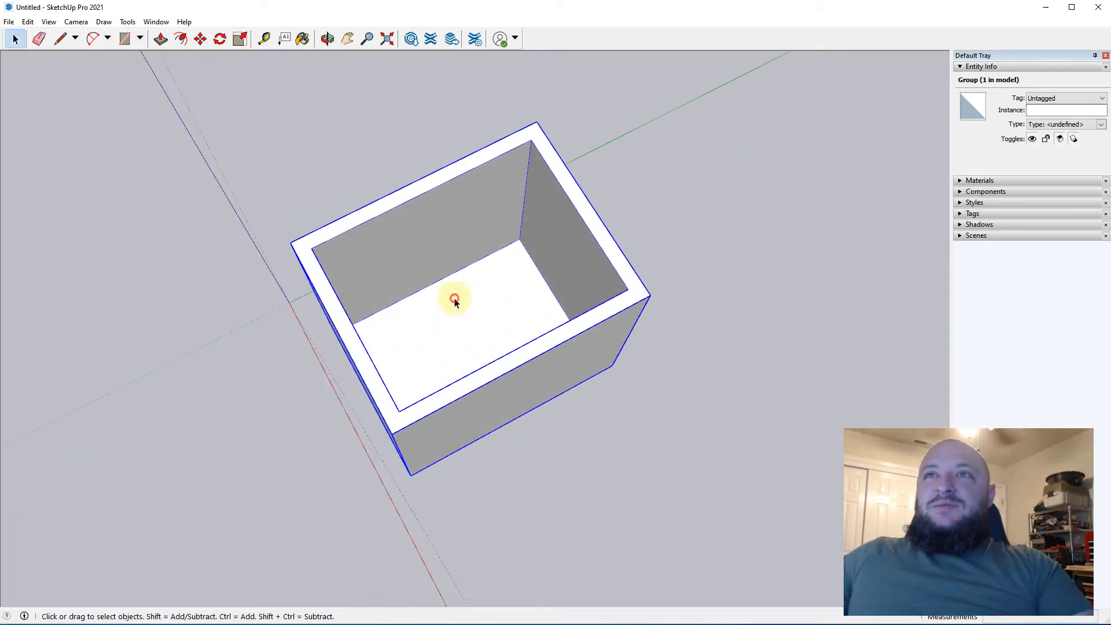
double_click(454, 301)
click(451, 339)
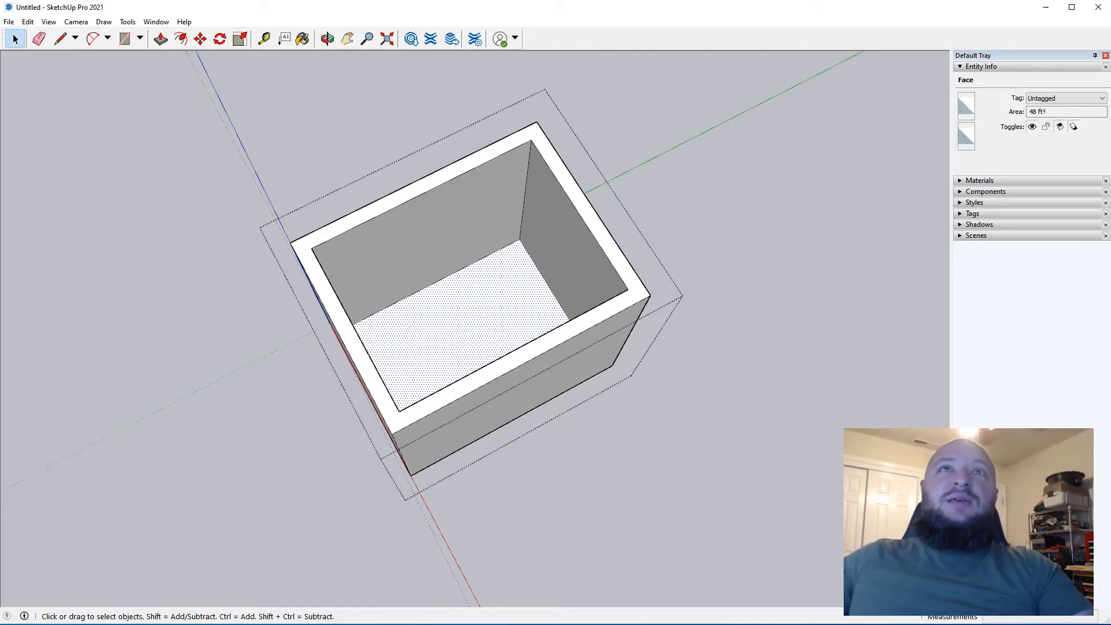
key(ctrl+x)
click(28, 21)
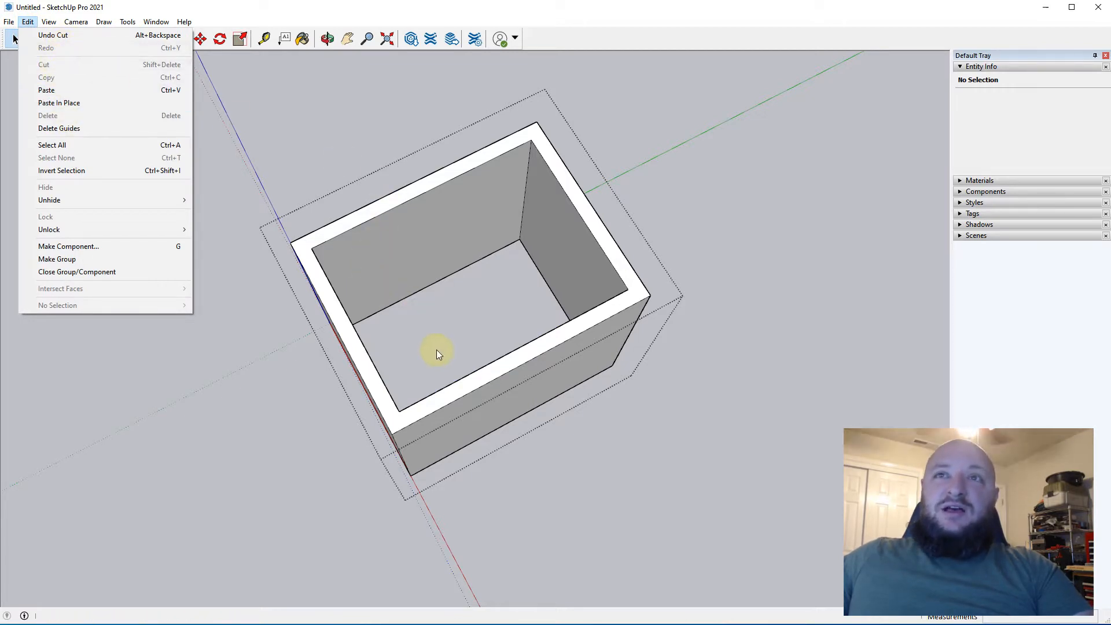
key(Escape)
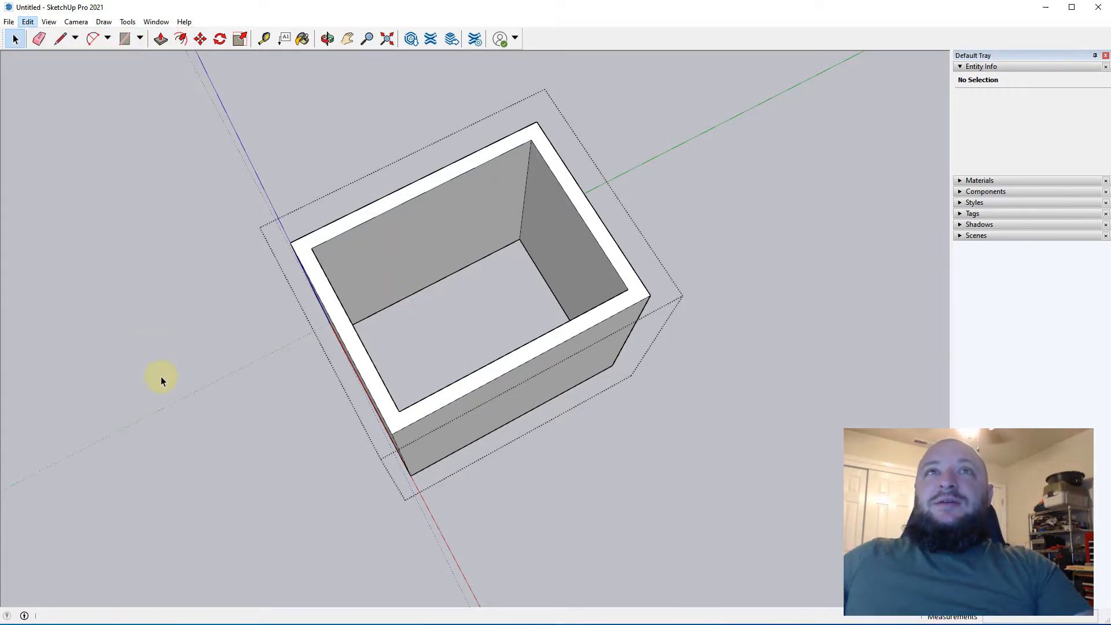
middle_drag(175, 407, 363, 350)
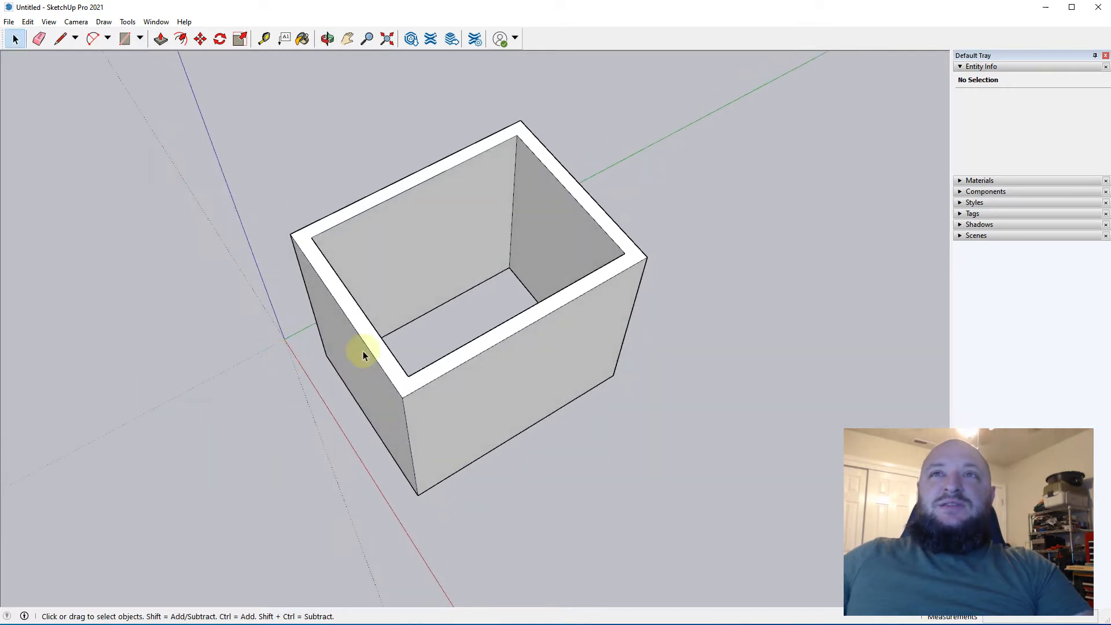
Open and close the wall group several times, selecting an inner bottom edge inside it, to examine how group editing works
double_click(347, 347)
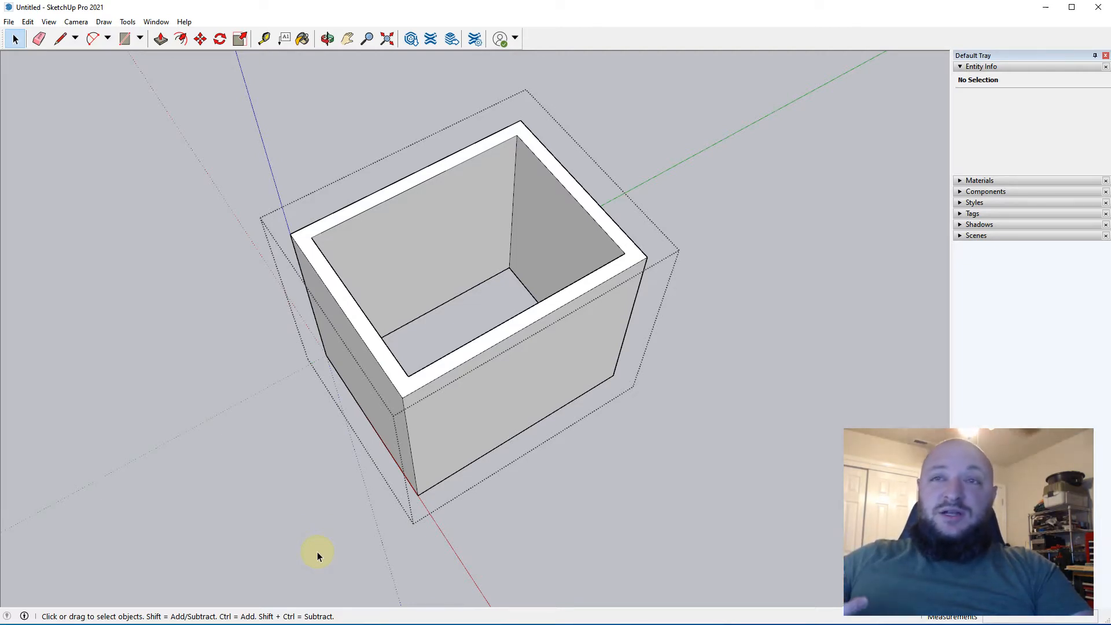
click(299, 471)
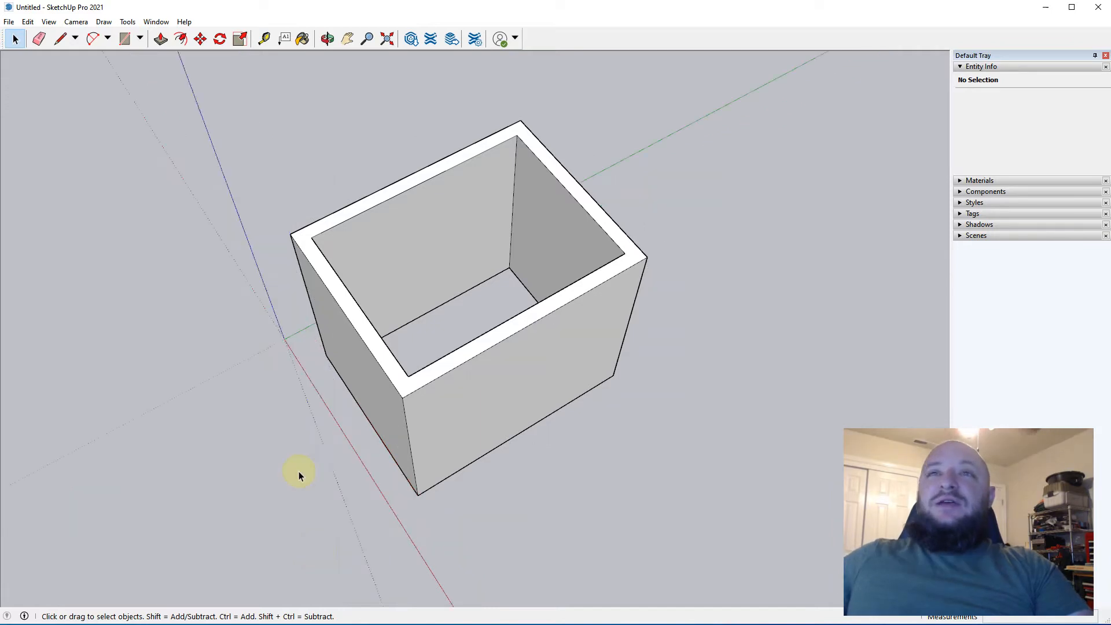
double_click(401, 393)
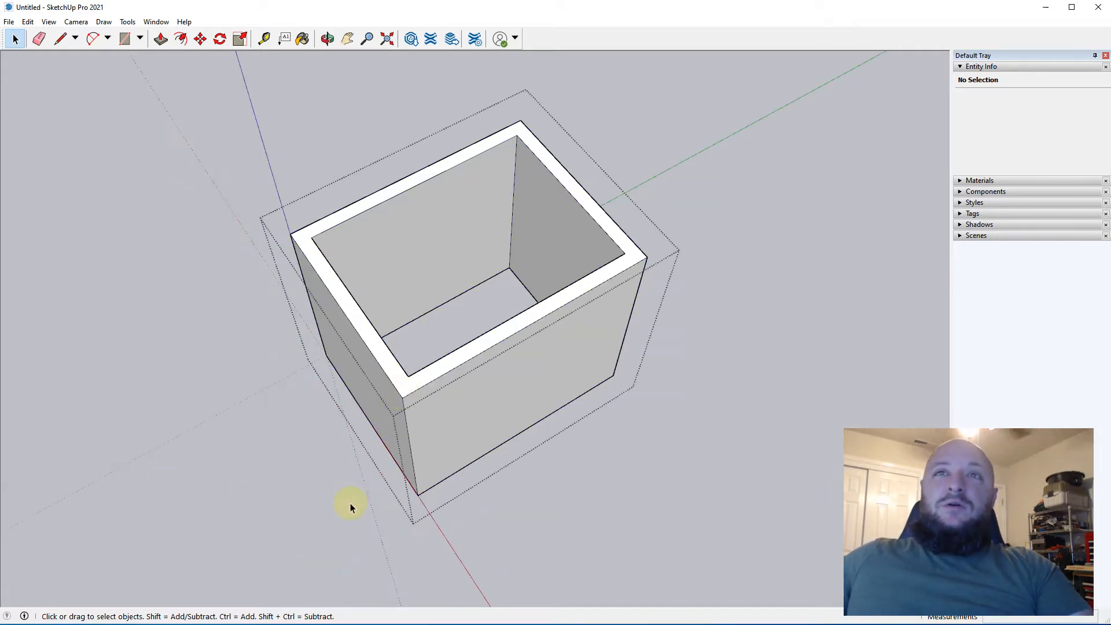
click(135, 234)
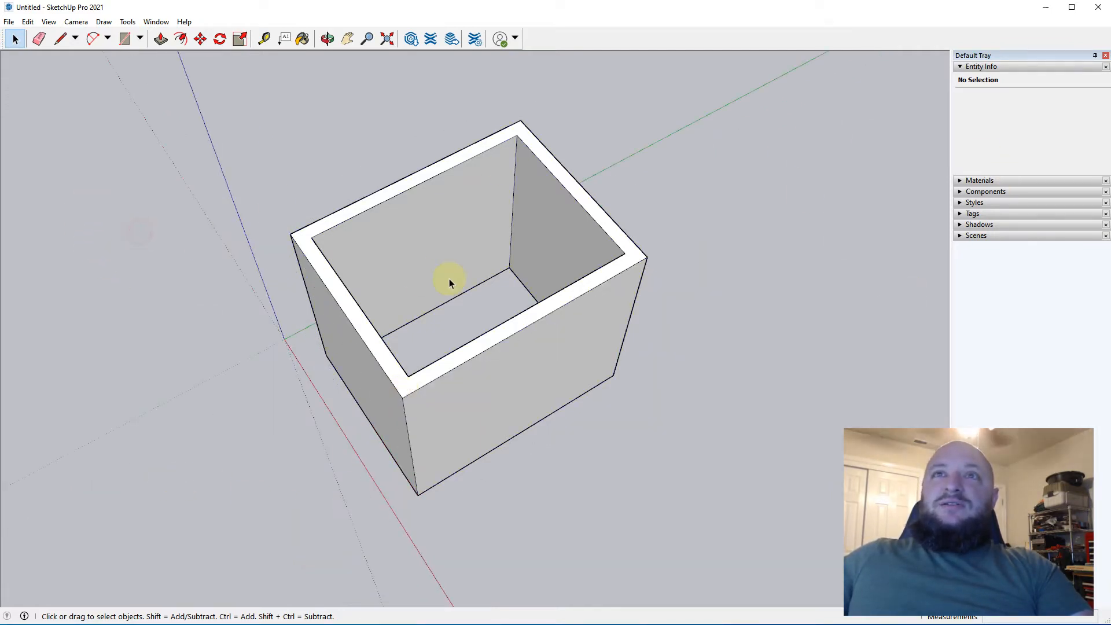
double_click(373, 384)
click(676, 264)
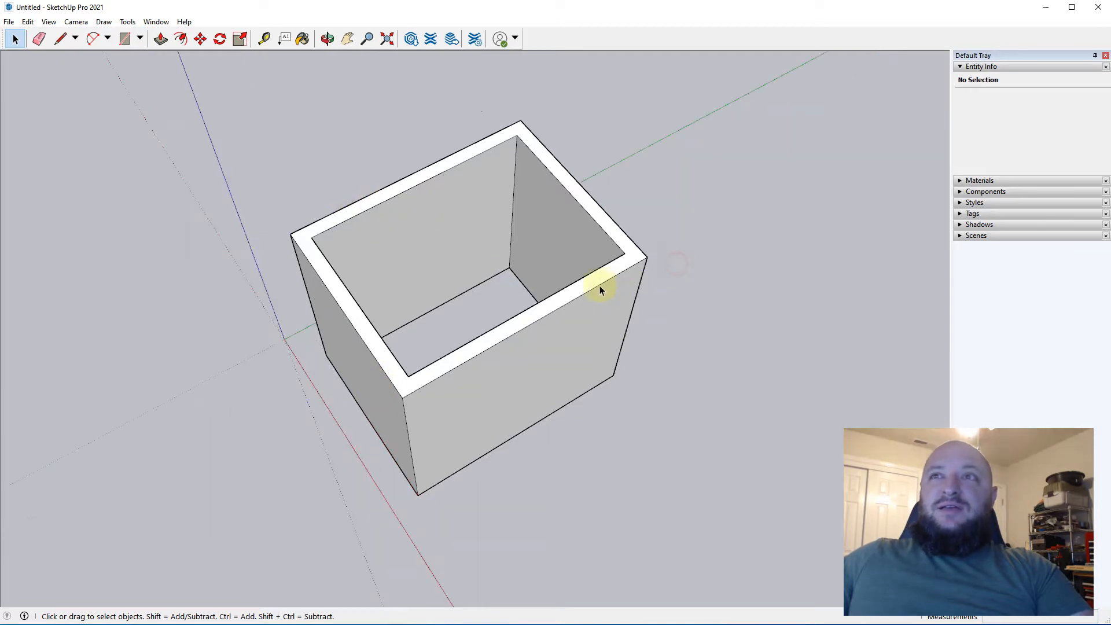
click(511, 260)
double_click(550, 246)
click(565, 230)
click(524, 285)
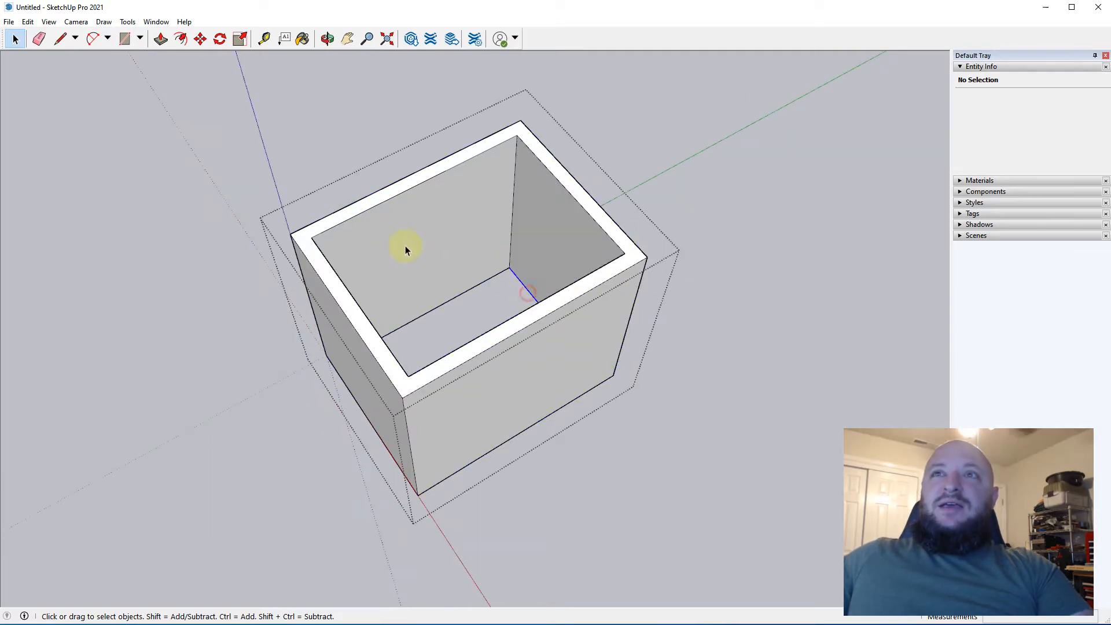
click(405, 245)
click(727, 179)
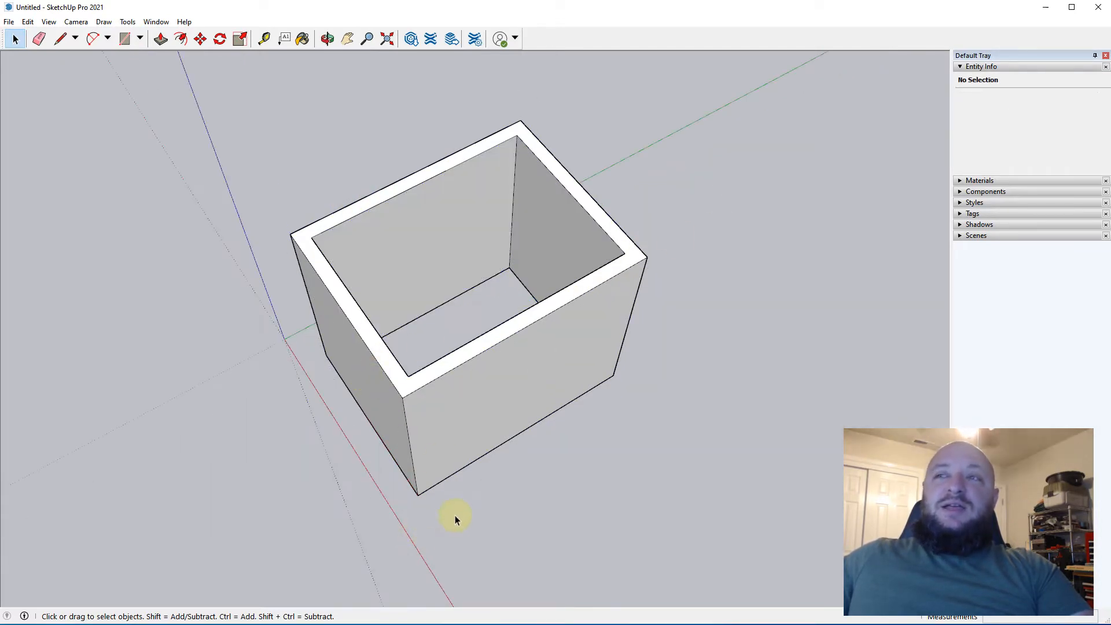
Paste the cut floor face back at its original location and make it a separate group
click(27, 22)
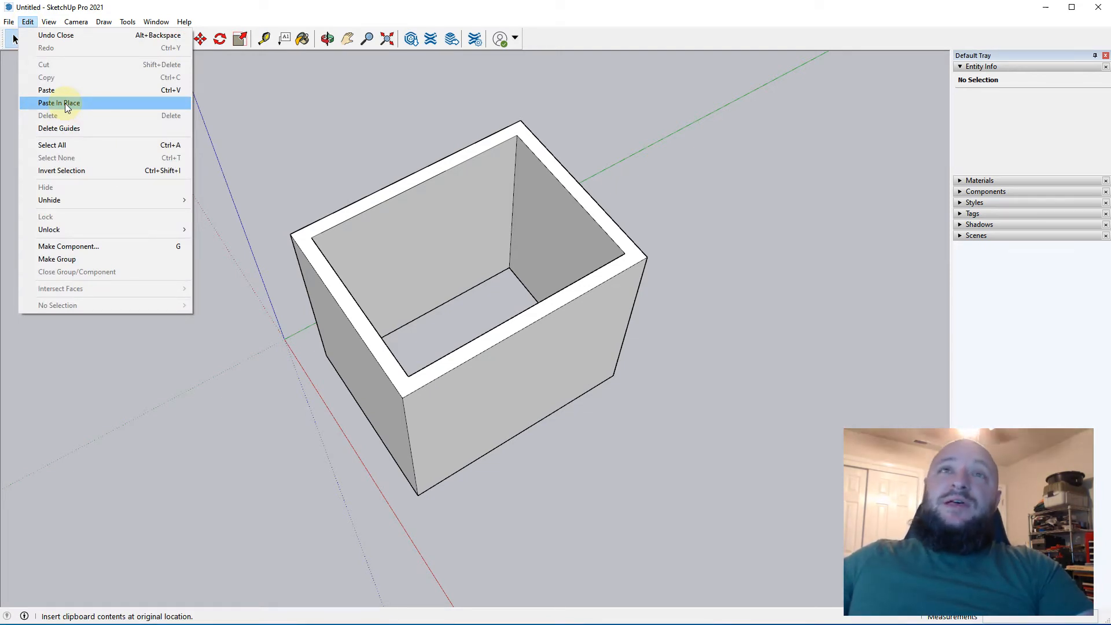
click(64, 103)
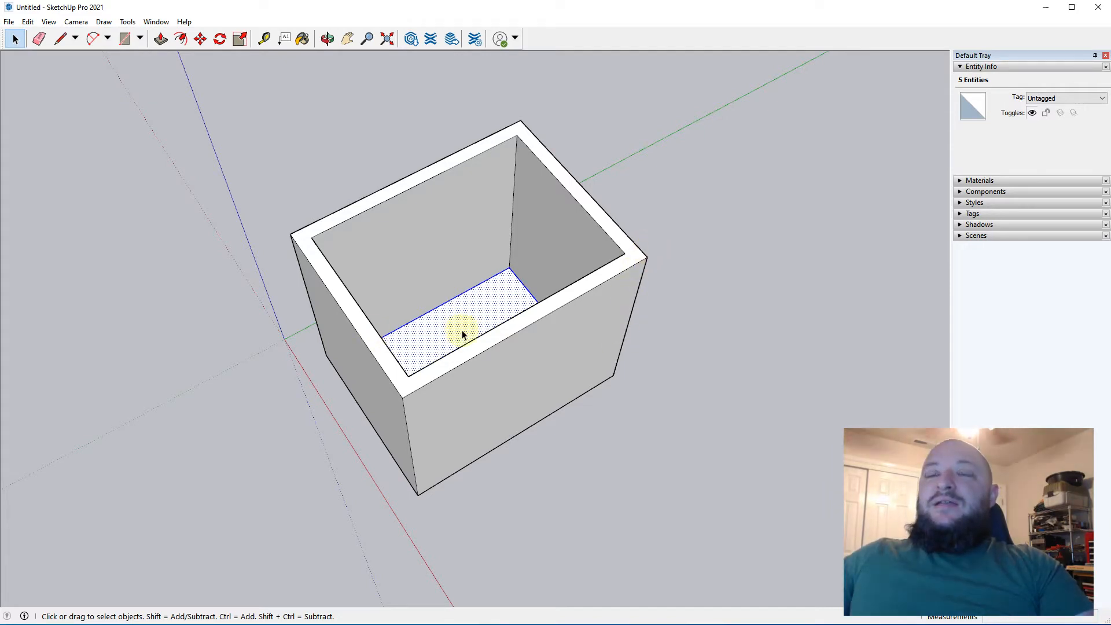
right_click(476, 309)
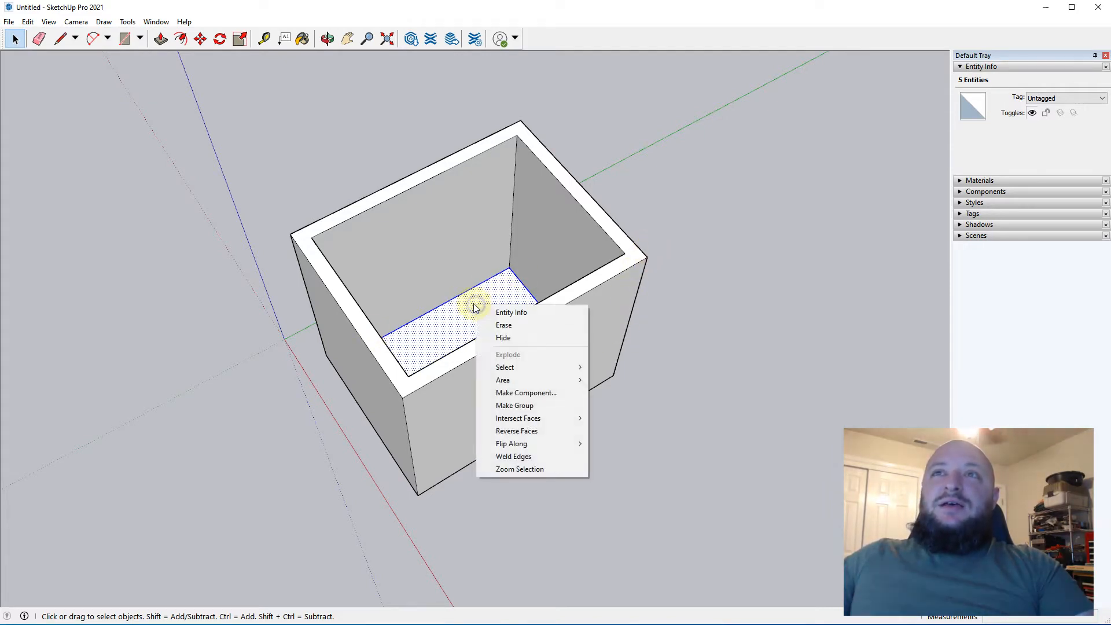
click(525, 405)
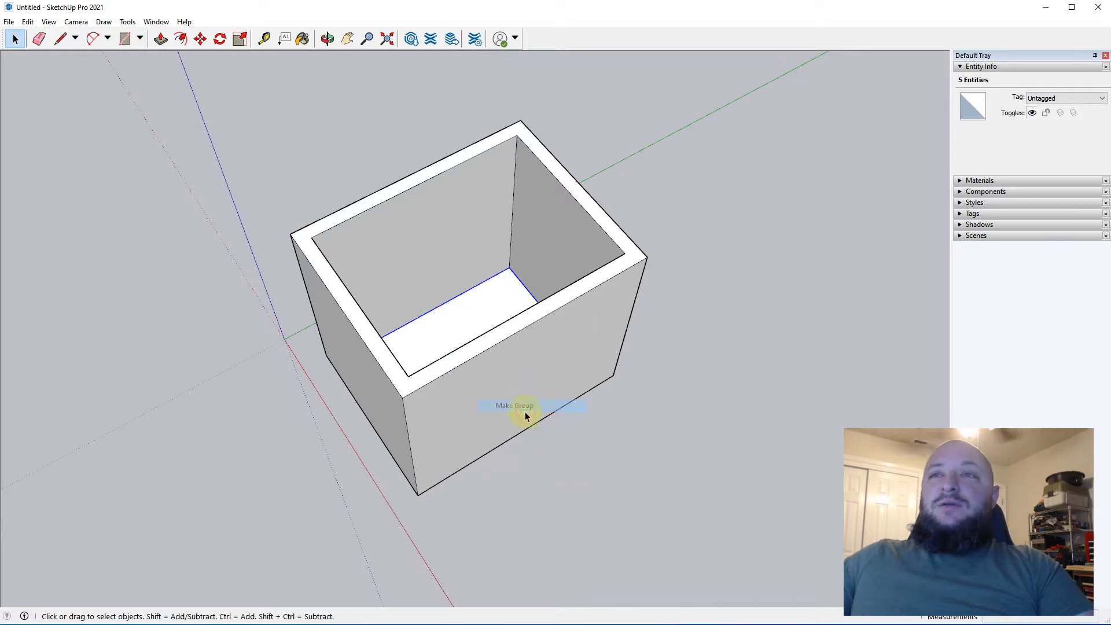
Copy the floor group about 10' 5" along the red axis, outside the walls
middle_drag(221, 335, 471, 166)
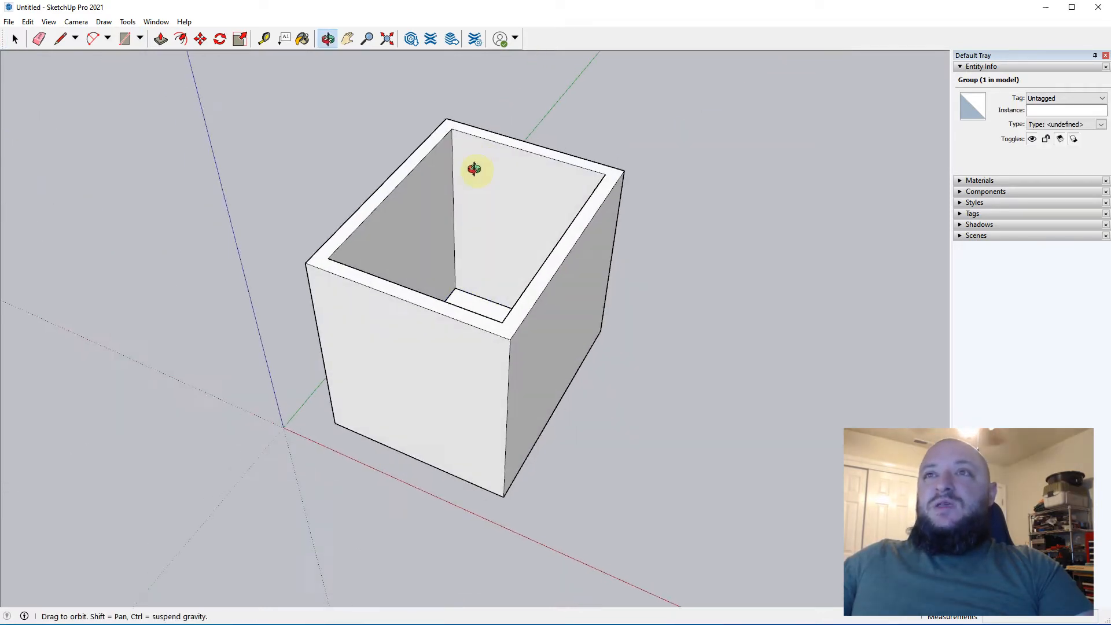
scroll(506, 334, down, 3)
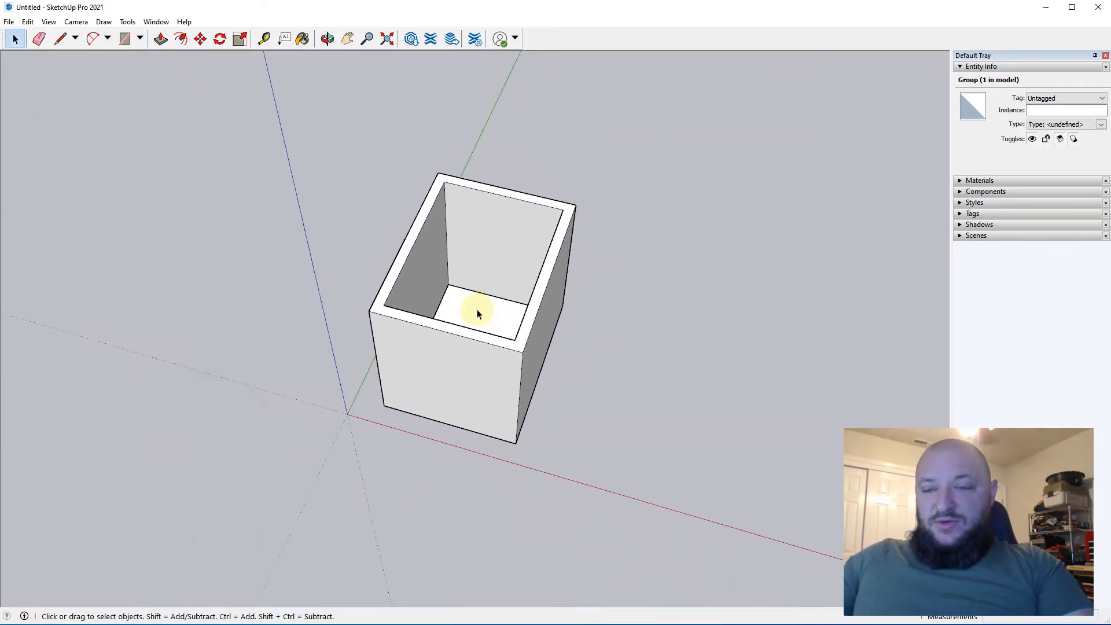
key(m)
key(ctrl)
click(471, 300)
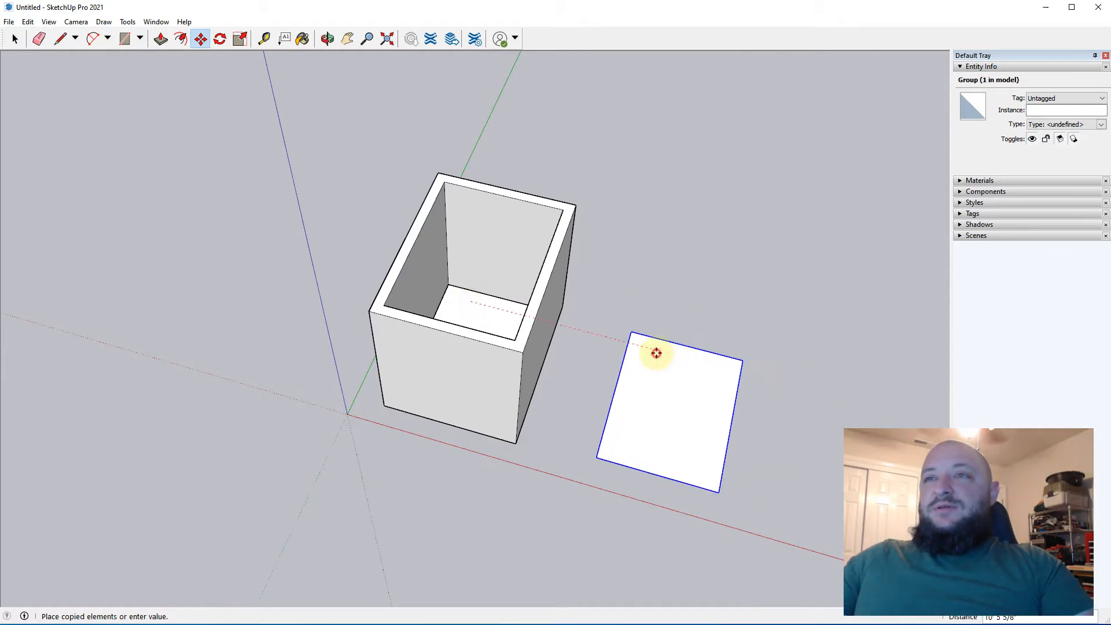
click(655, 351)
key(space)
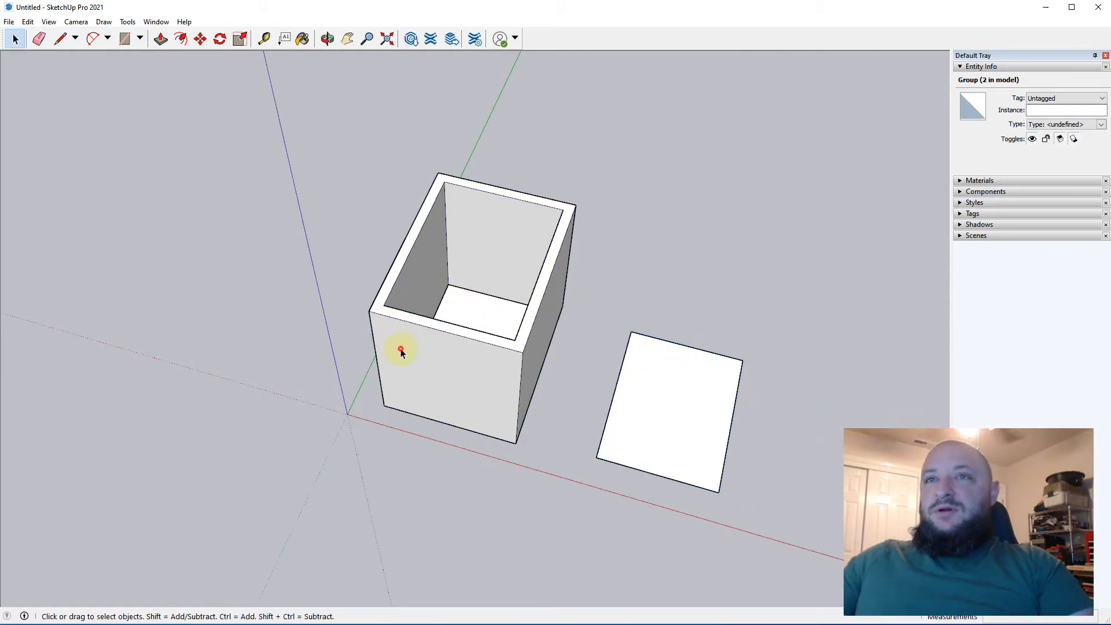
Copy the wall group along the red axis, placing it beyond the floor copy
key(m)
click(400, 349)
key(ctrl)
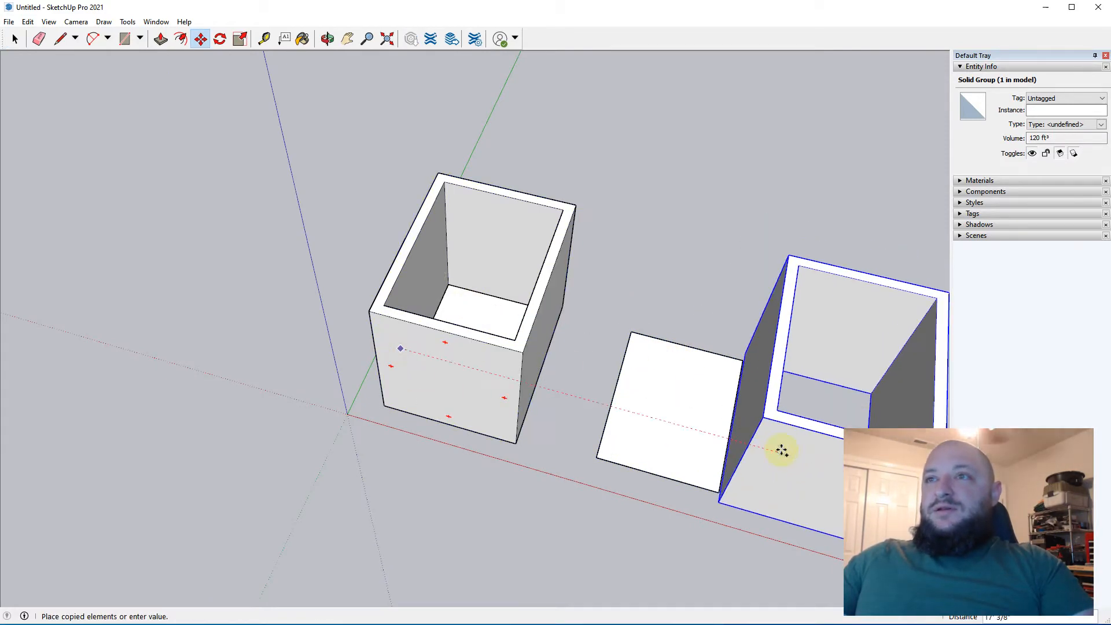
click(804, 454)
shift+middle_drag(607, 354, 420, 394)
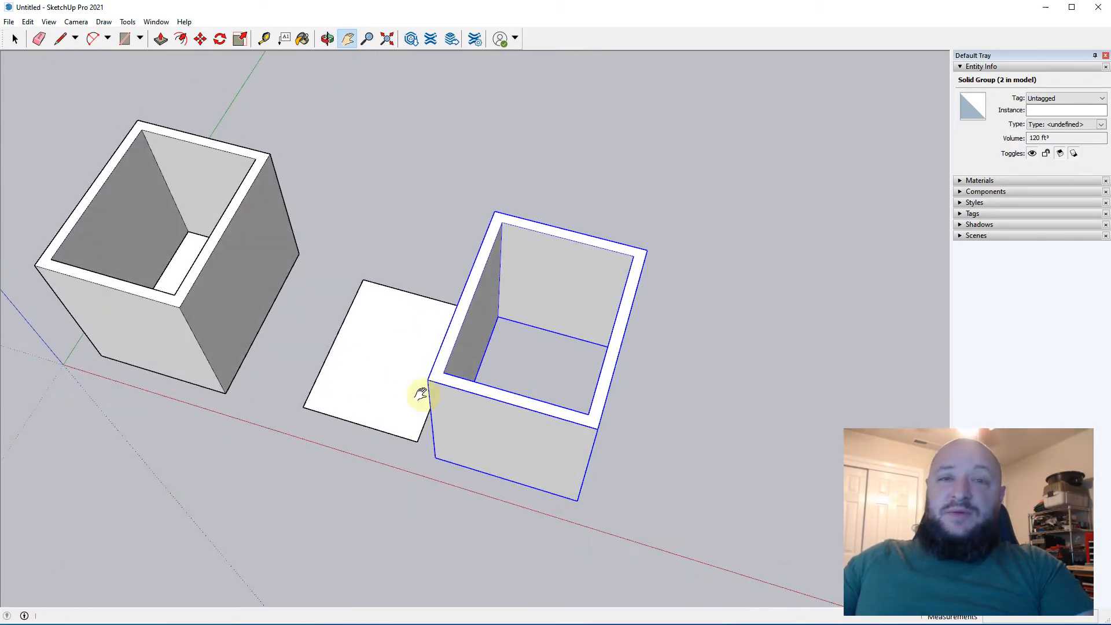
key(space)
Open the floor copy for editing, Push/Pull its face upward into a tall box and close the group
middle_drag(322, 415, 389, 397)
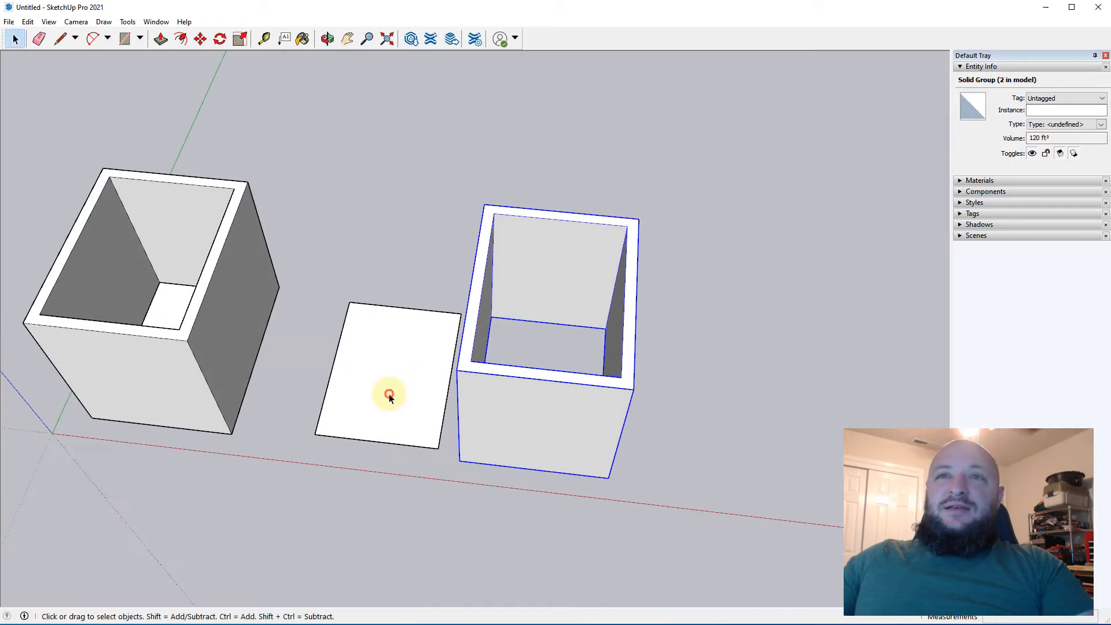
double_click(387, 397)
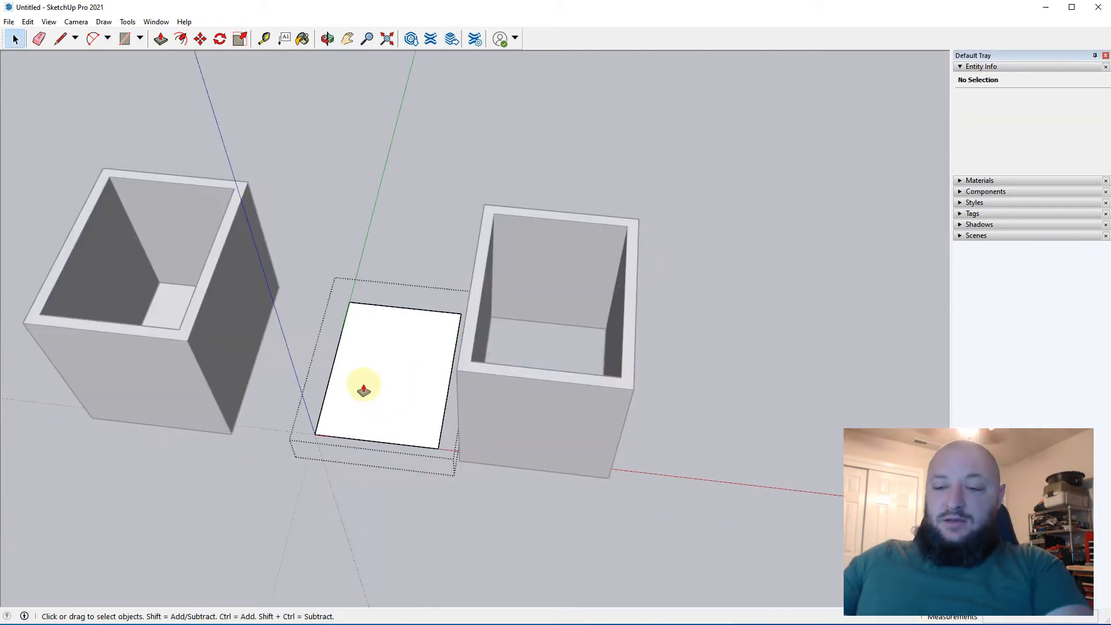
key(p)
drag(364, 390, 354, 234)
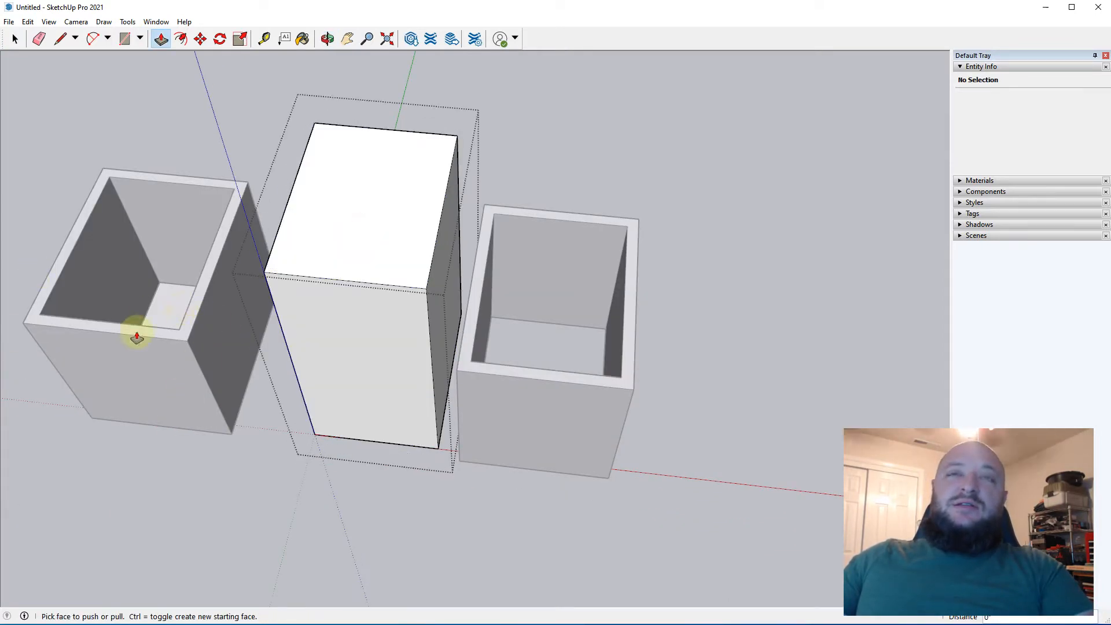
key(space)
click(291, 552)
Delete the extruded floor copy and the wall copy, keeping only the original room
click(414, 342)
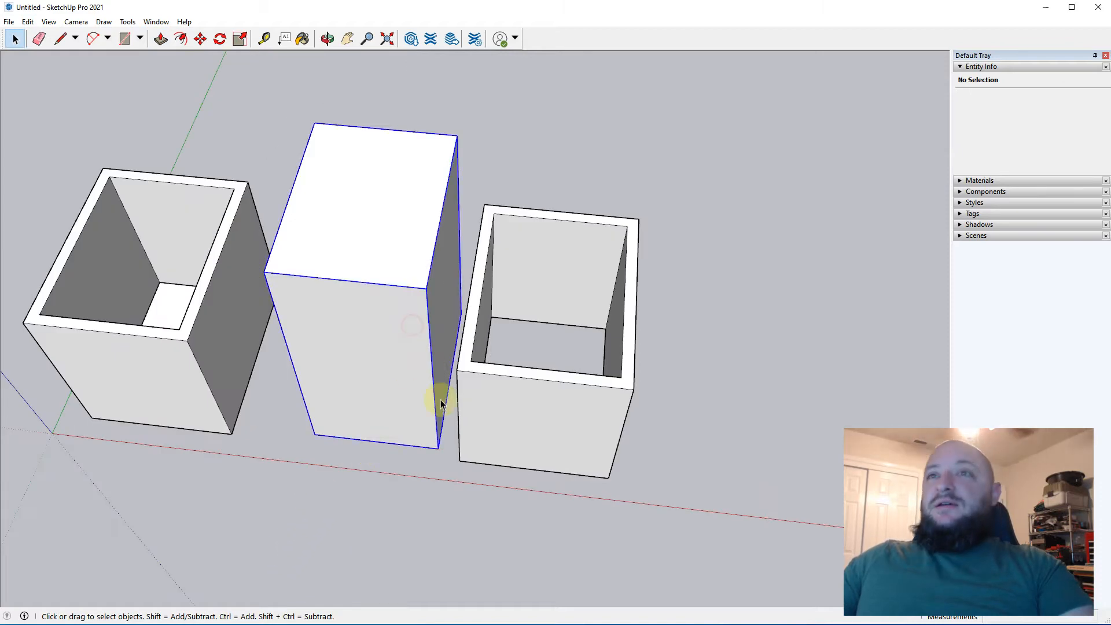
key(Delete)
click(505, 423)
key(Delete)
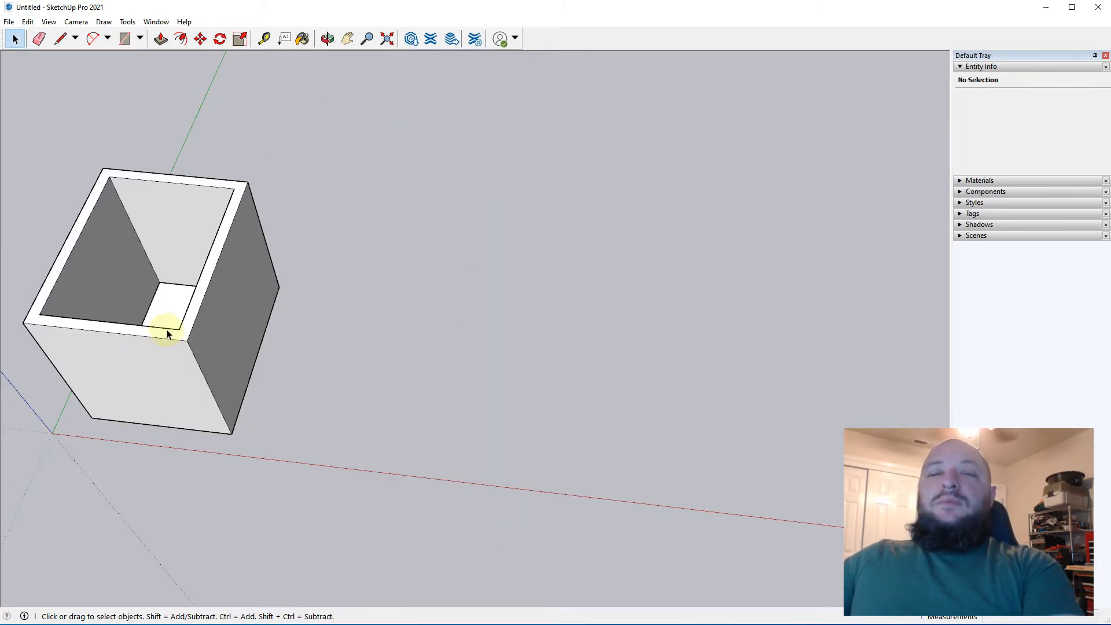
Select the wall and floor groups together and copy them along the red axis as a second room
click(171, 341)
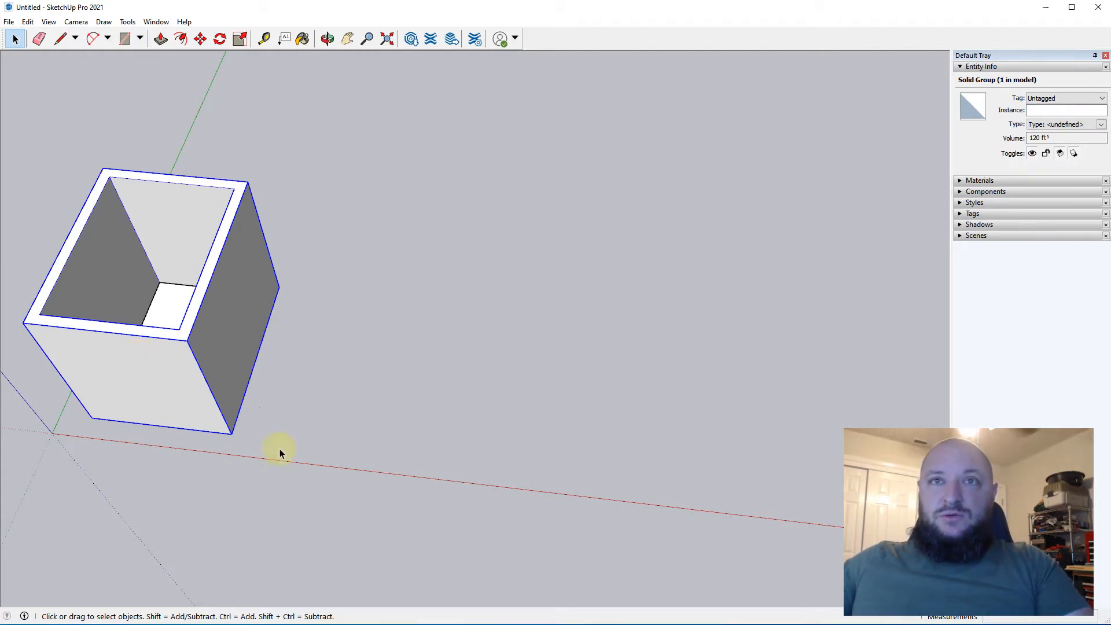
ctrl+click(90, 259)
key(m)
middle_drag(146, 381, 397, 409)
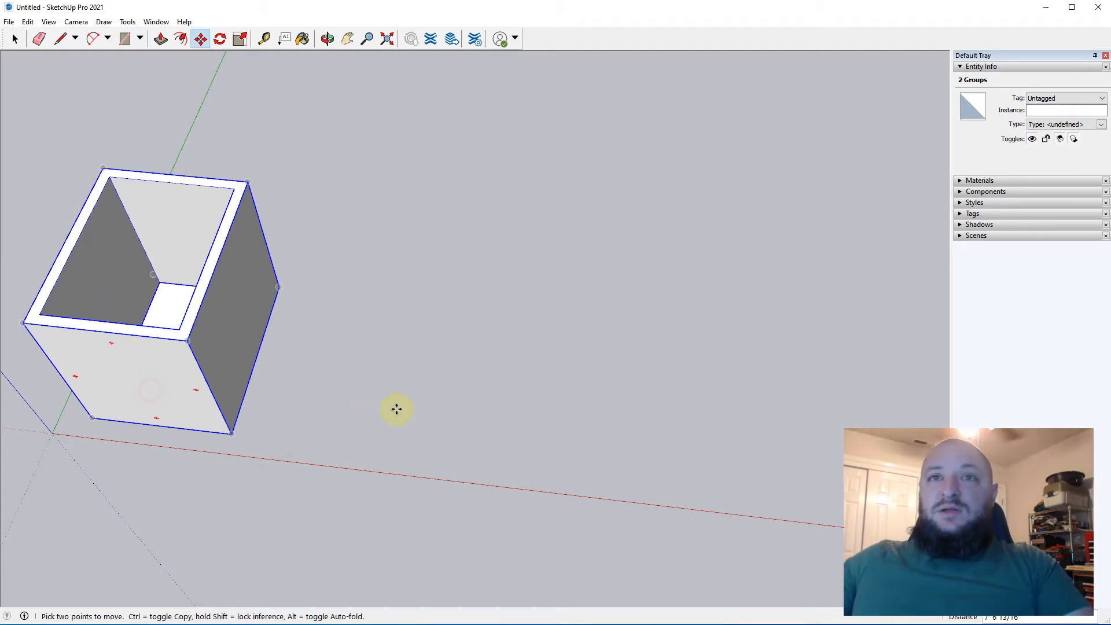
key(ctrl)
click(397, 409)
click(488, 429)
middle_drag(489, 429, 386, 477)
click(387, 477)
Explode the second room's wall group and make its geometry a component named Walls
click(466, 364)
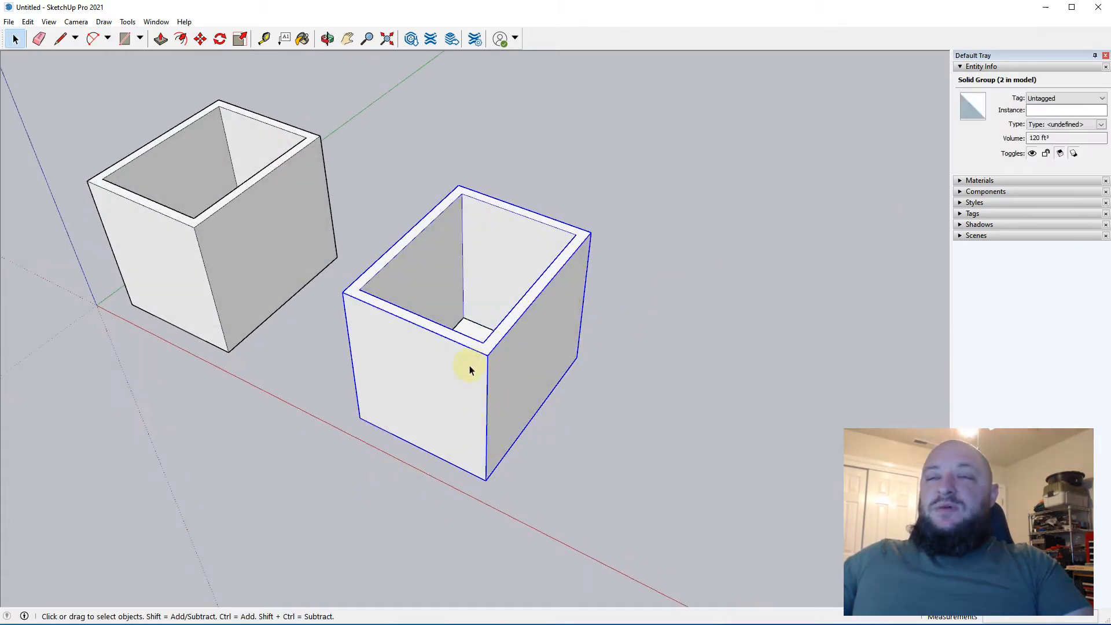
right_click(469, 365)
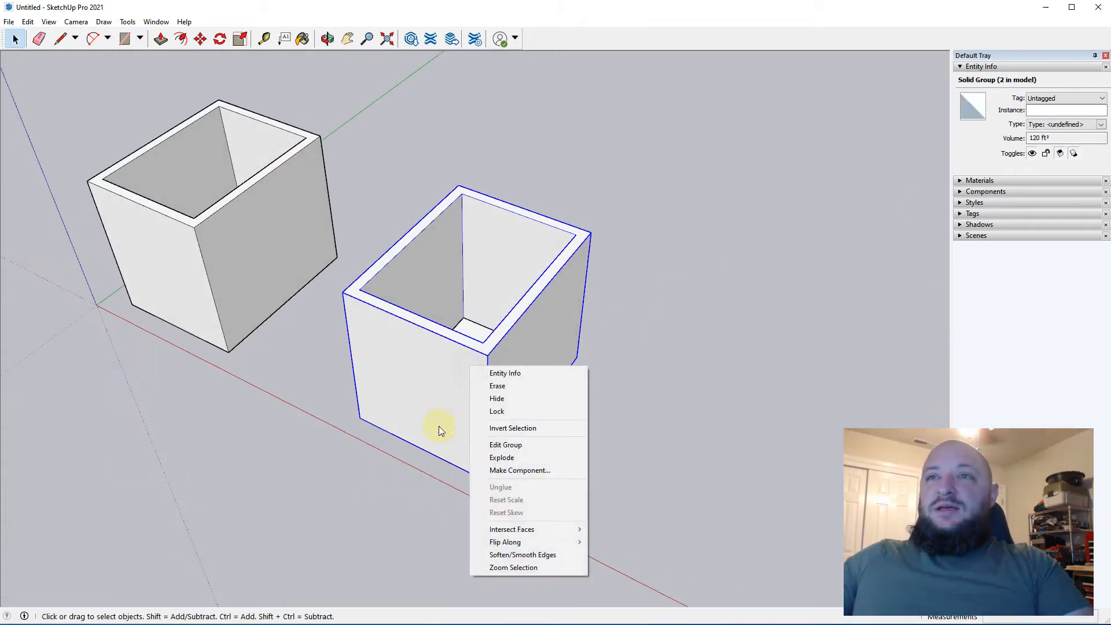
click(498, 458)
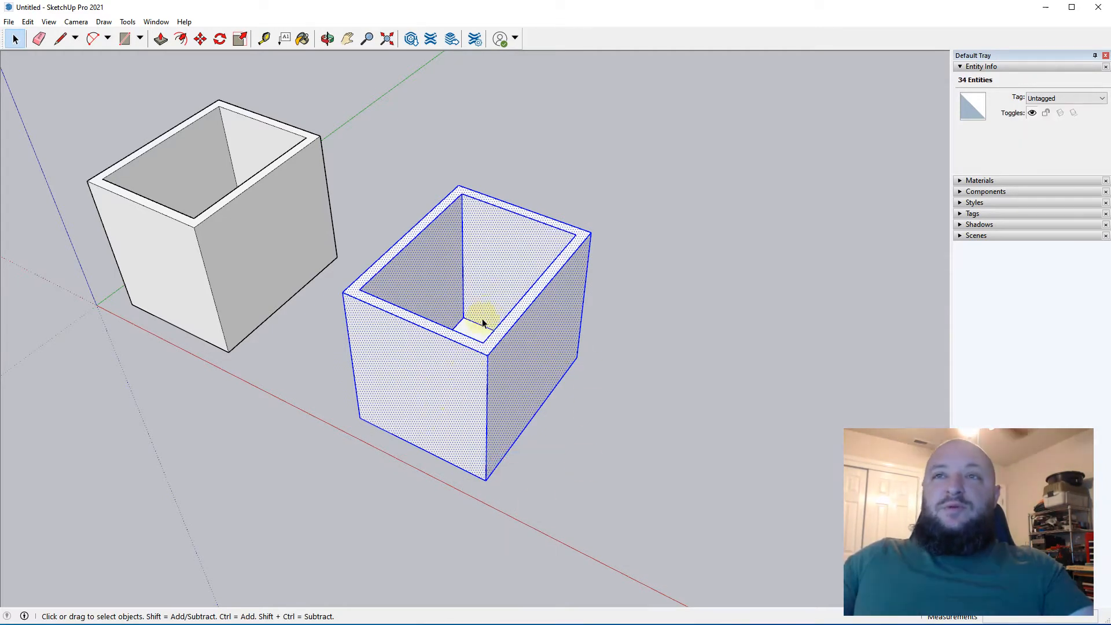
right_click(457, 384)
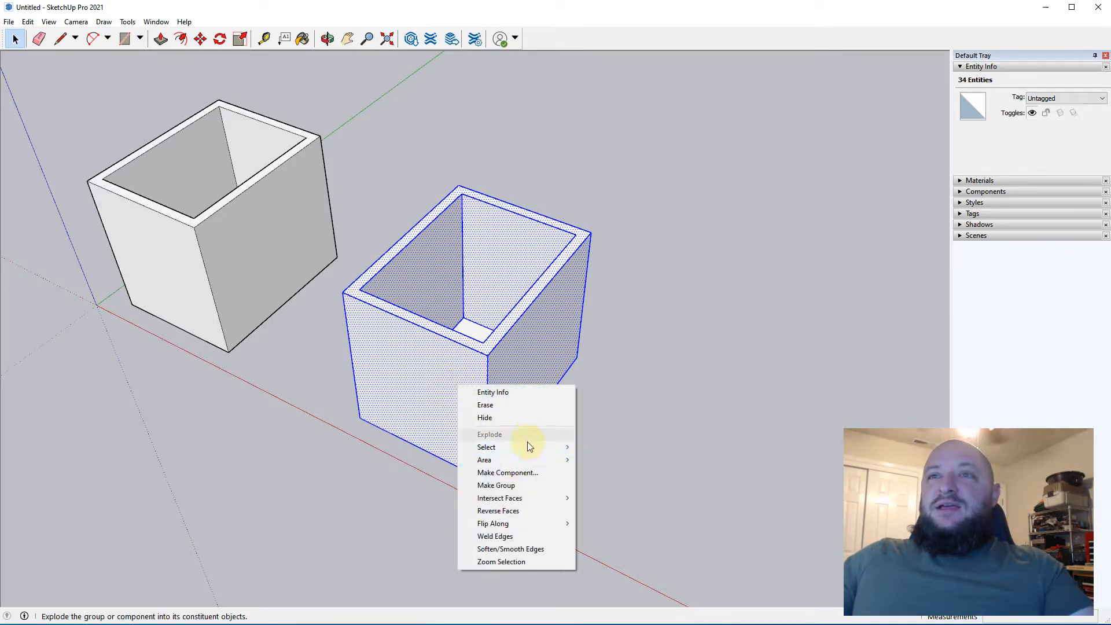
click(539, 472)
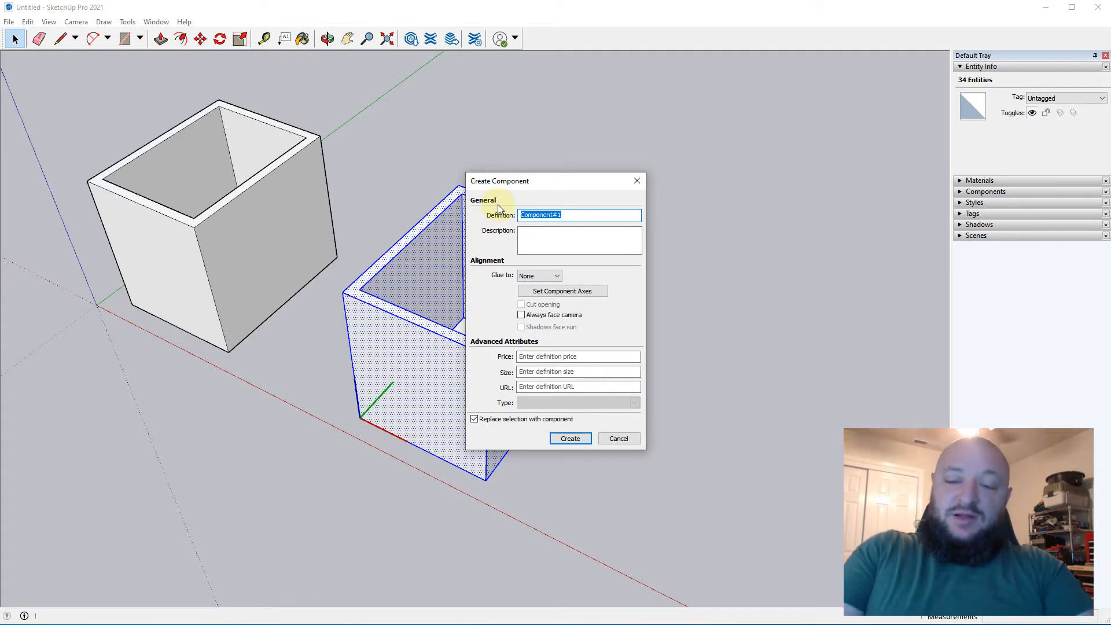
text(Walls)
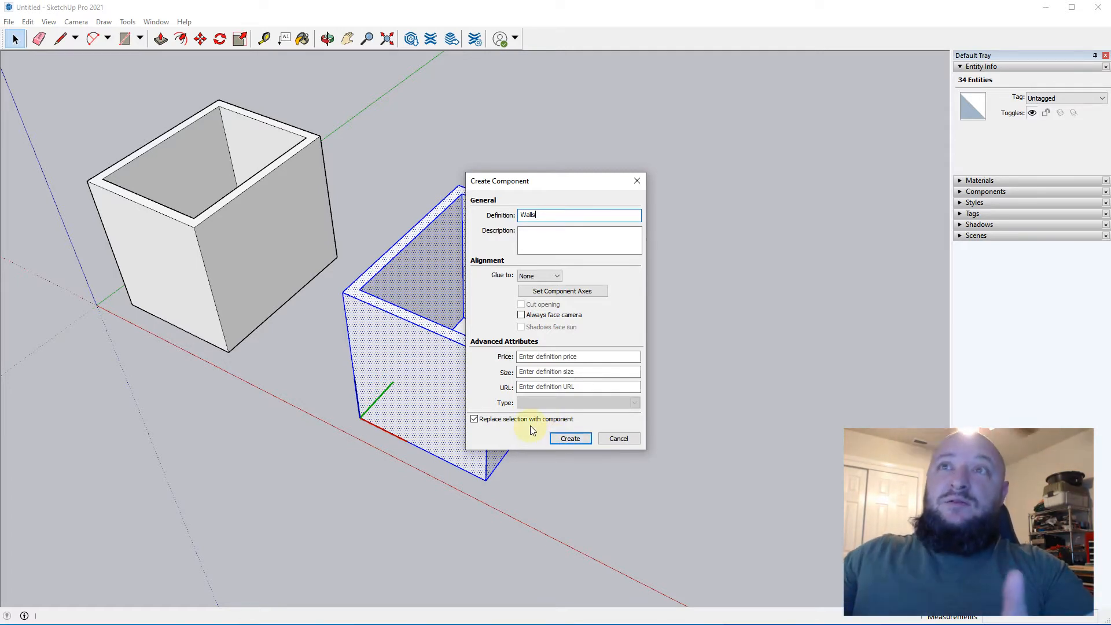
click(575, 438)
List the components in the model and purge the unused ones
click(959, 191)
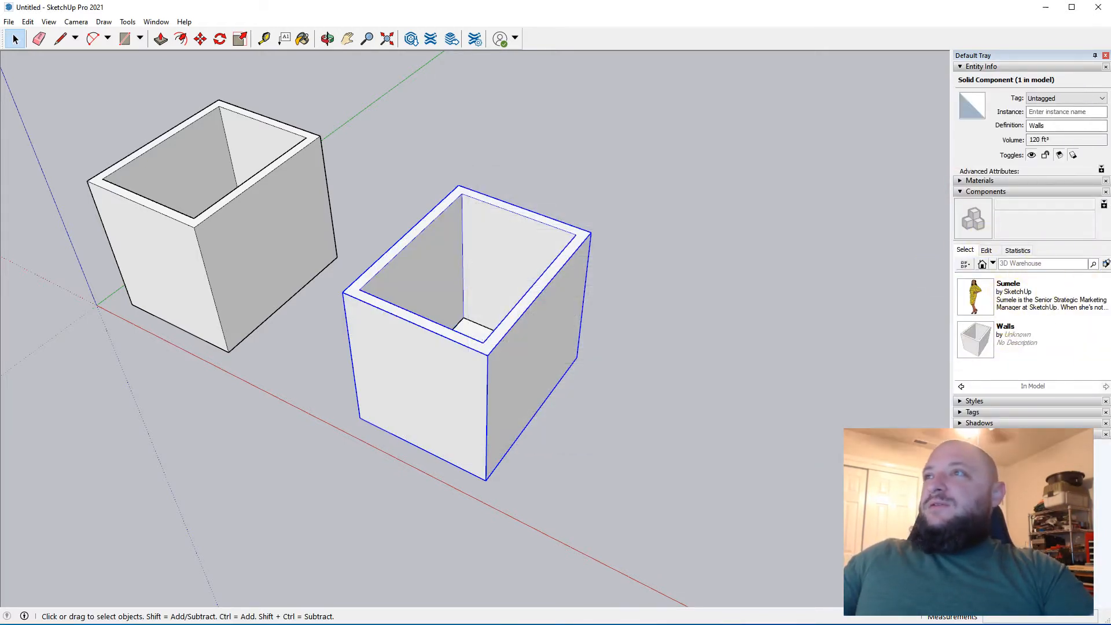
click(1105, 265)
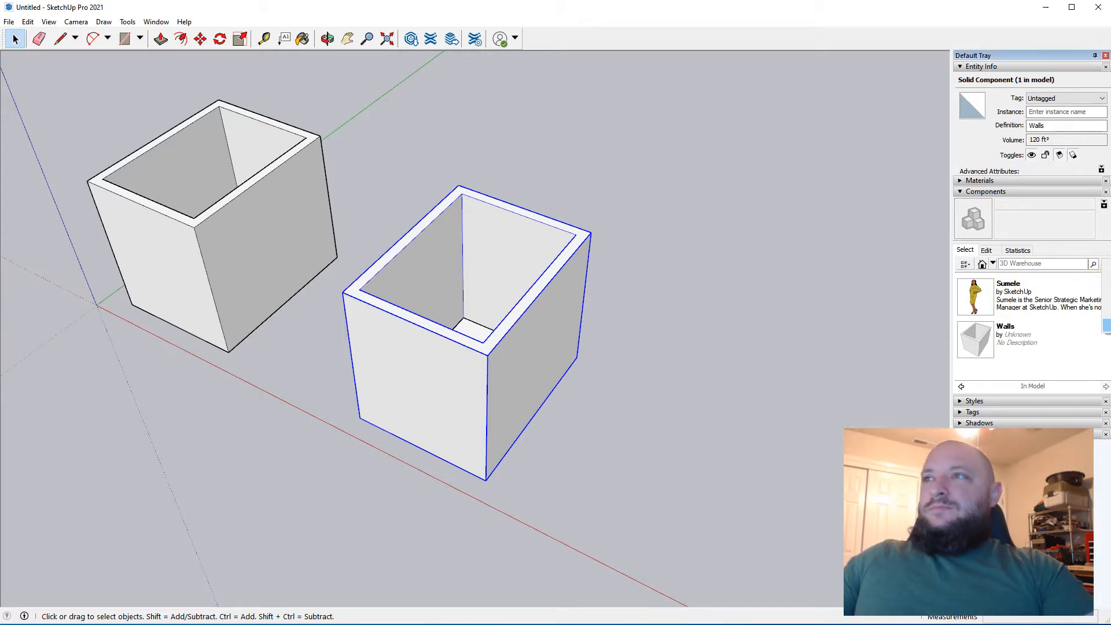
click(627, 478)
Select the second room's Walls component and floor group and move them farther along the red axis
middle_drag(627, 478, 408, 360)
click(210, 249)
middle_drag(186, 223, 560, 497)
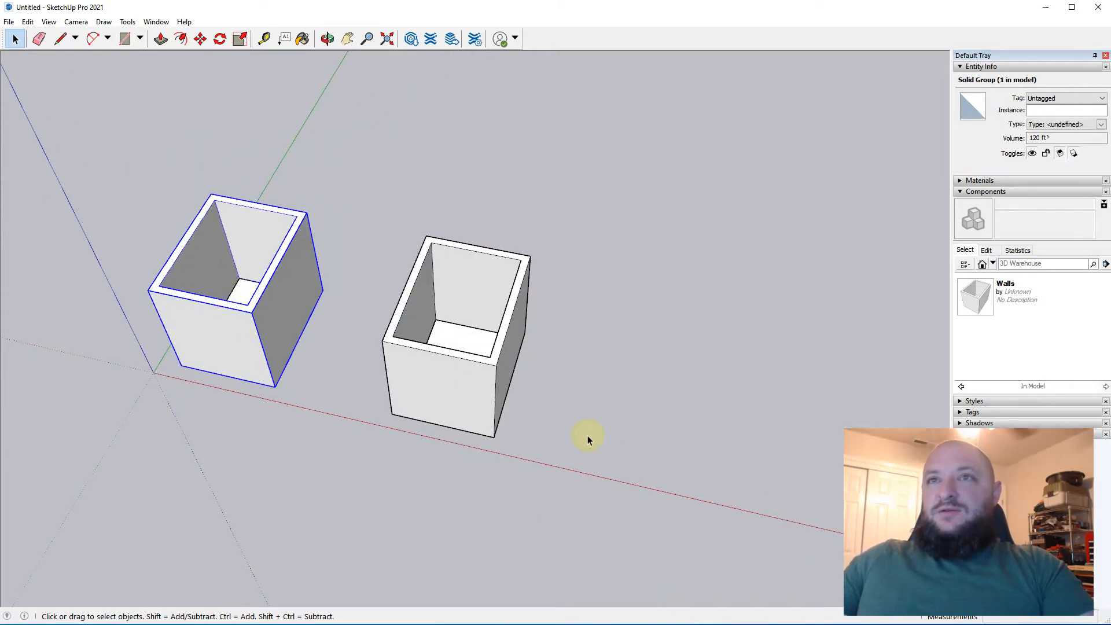
drag(410, 296, 408, 299)
scroll(113, 219, down, 2)
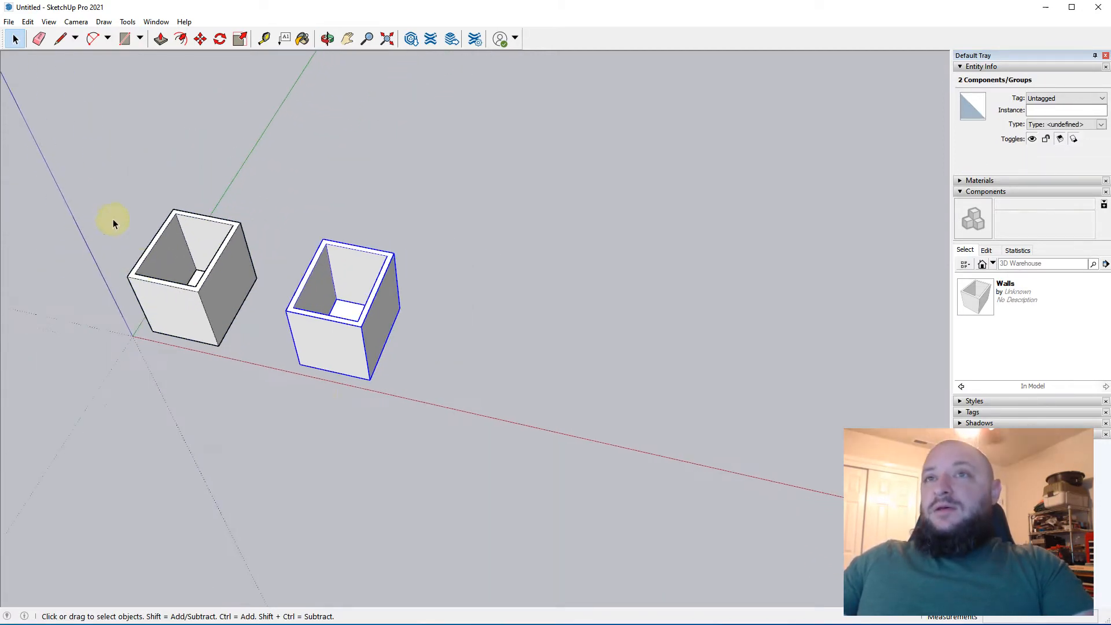
key(m)
click(293, 403)
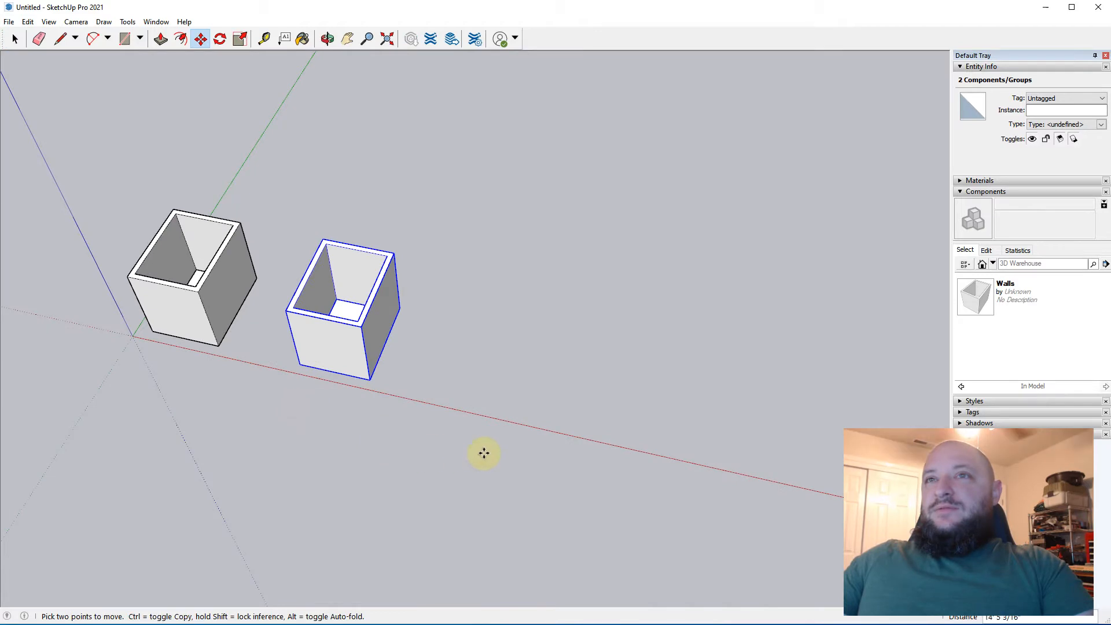
click(639, 495)
key(h)
drag(516, 355, 287, 260)
scroll(462, 316, up, 3)
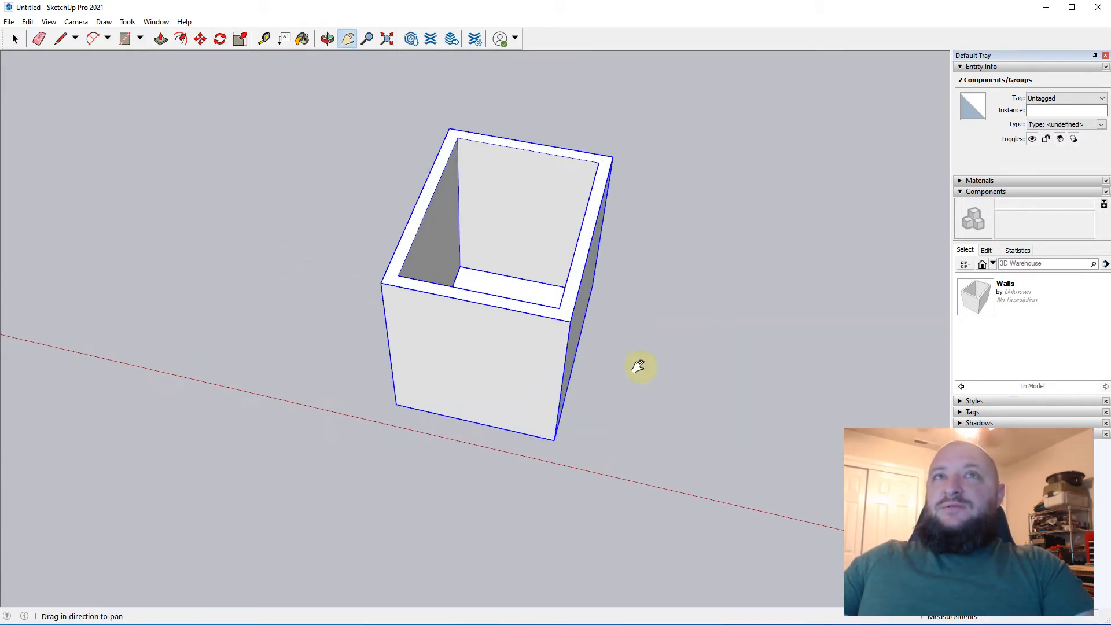
scroll(290, 314, up, 1)
key(space)
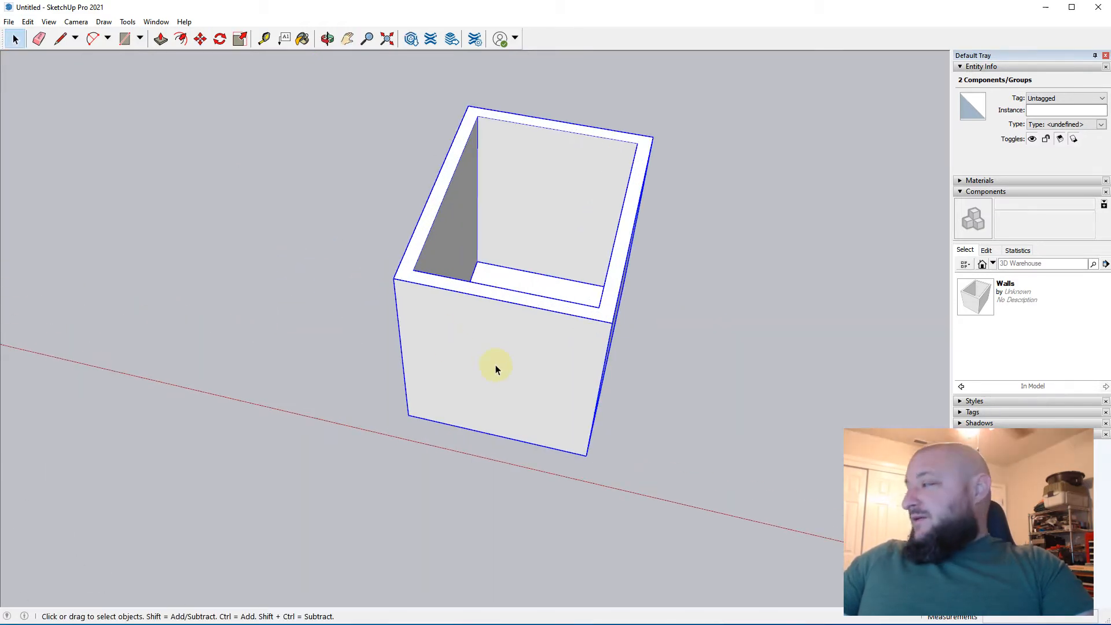
Copy only the Walls component, without its floor, farther along the red axis
click(462, 391)
scroll(461, 391, down, 2)
click(619, 392)
key(h)
drag(647, 387, 421, 287)
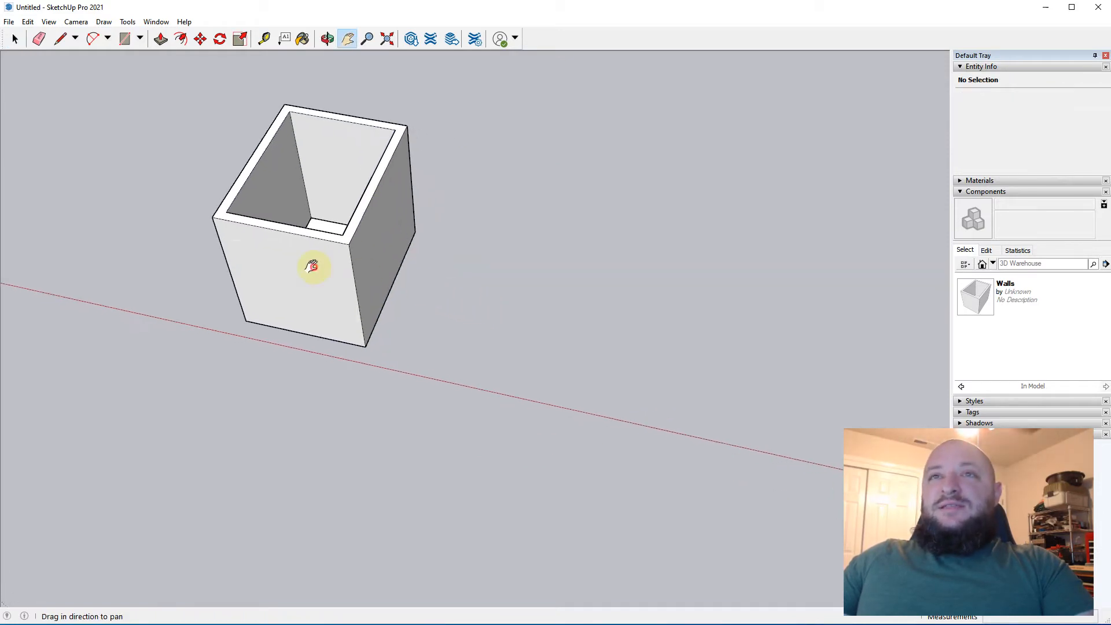
key(m)
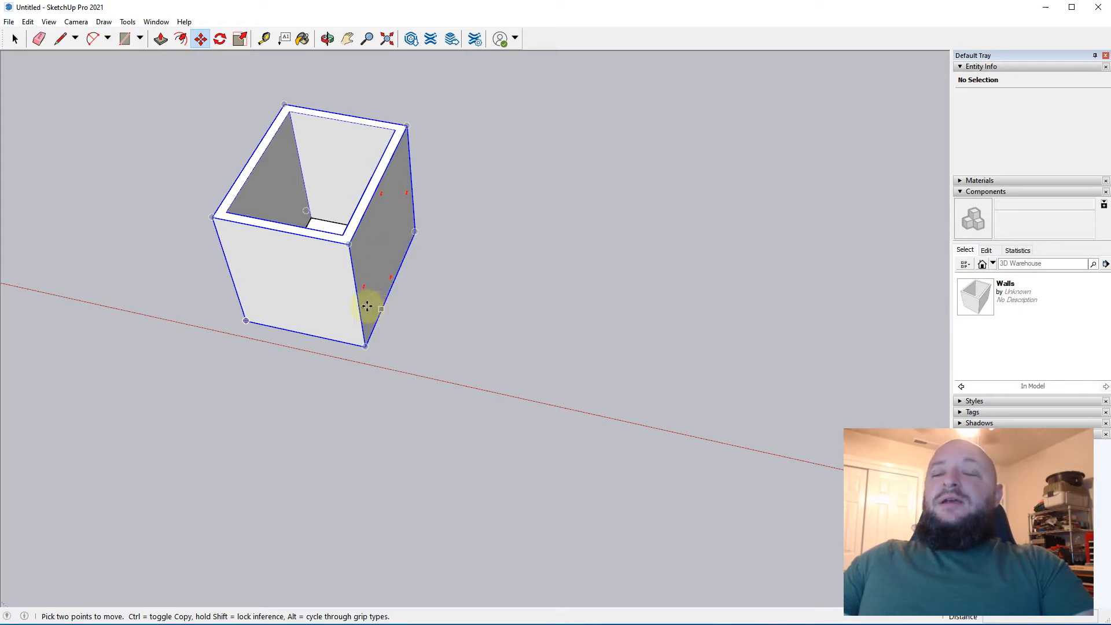
click(298, 273)
key(ctrl)
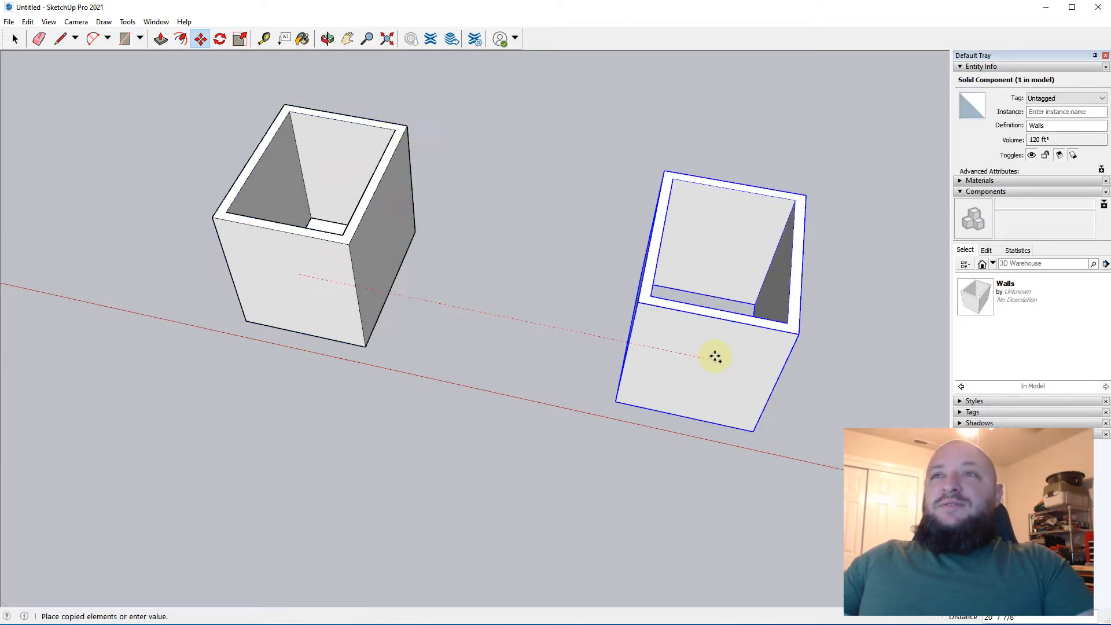
click(762, 367)
middle_drag(649, 371, 334, 197)
middle_drag(613, 334, 310, 334)
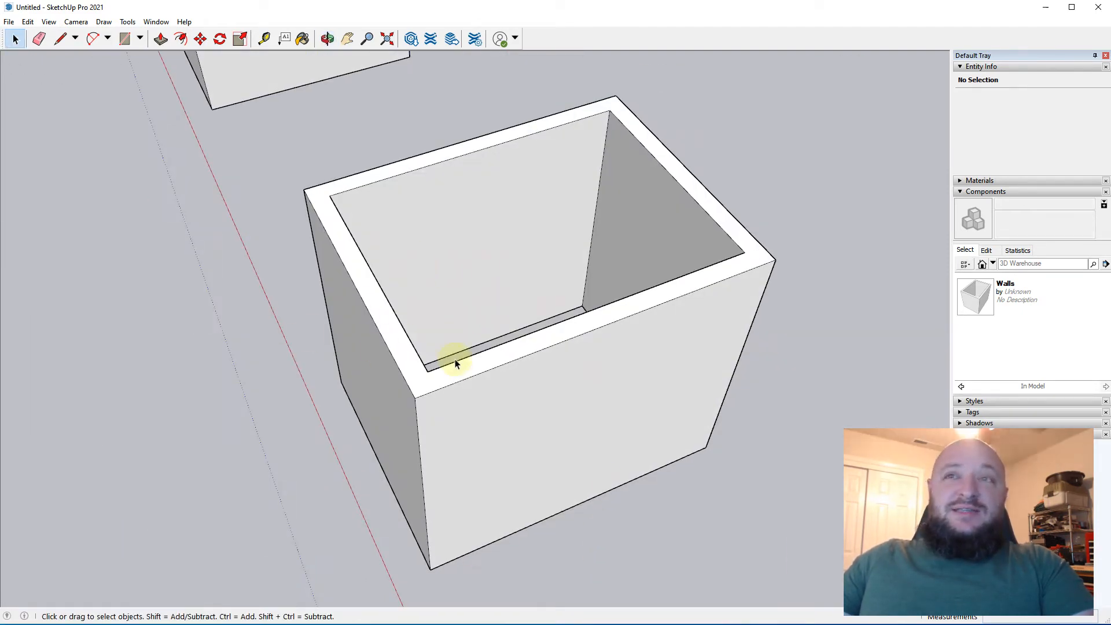
middle_drag(442, 411, 543, 413)
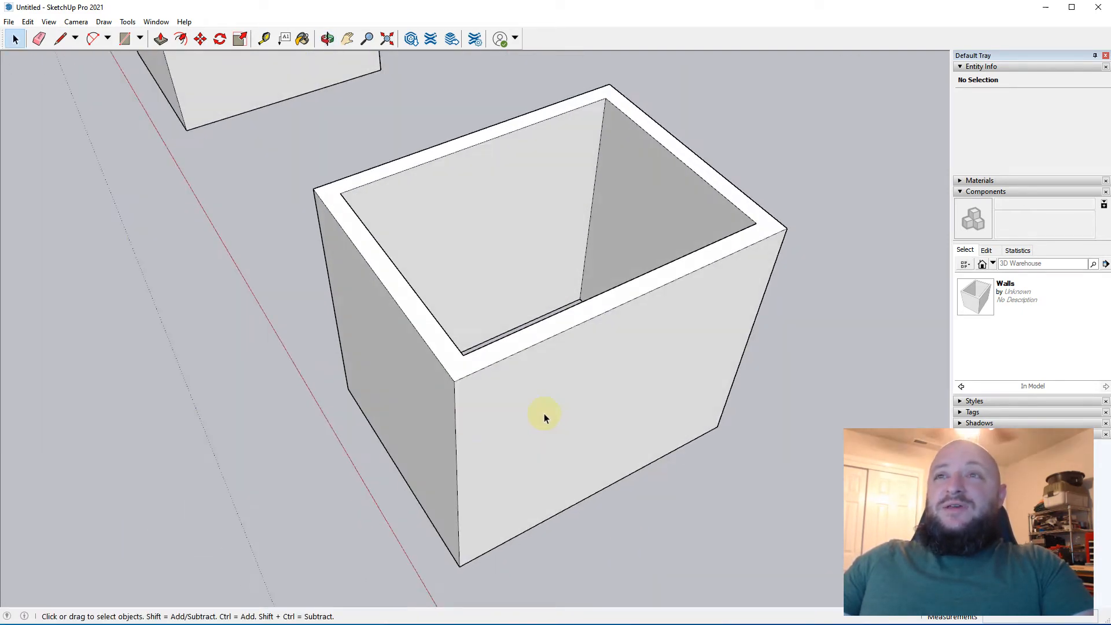
Place a vertical guide on the front of the walls-only copy, about 4' 2" from its near corner edge
key(t)
click(456, 445)
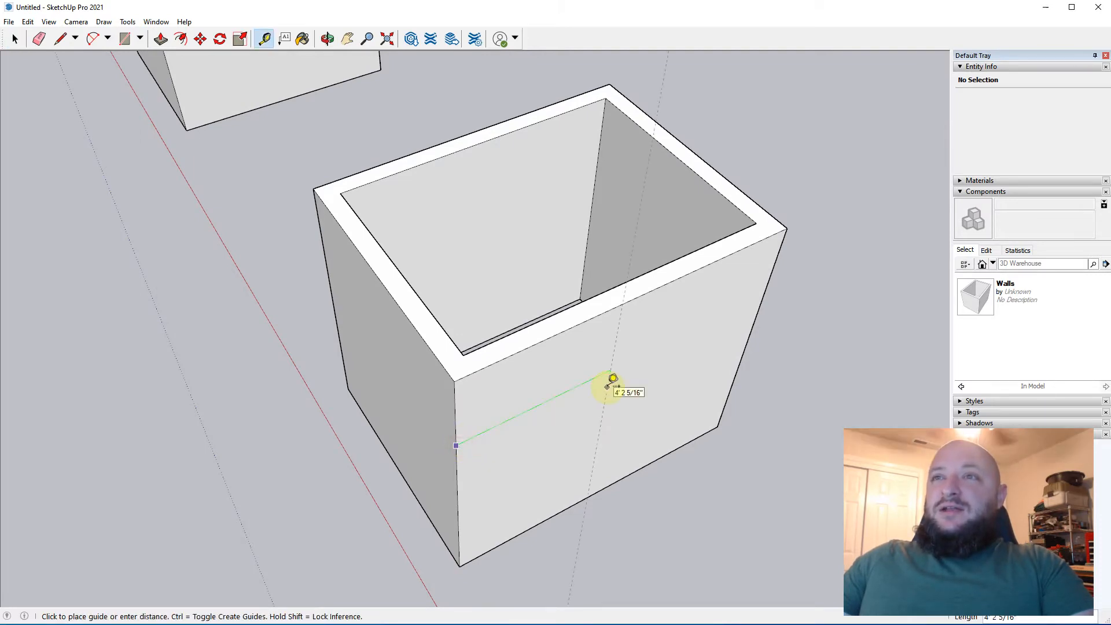
key(Escape)
key(space)
Inside the Walls component, draw a window rectangle on the front wall with one corner on the guide
double_click(509, 488)
key(r)
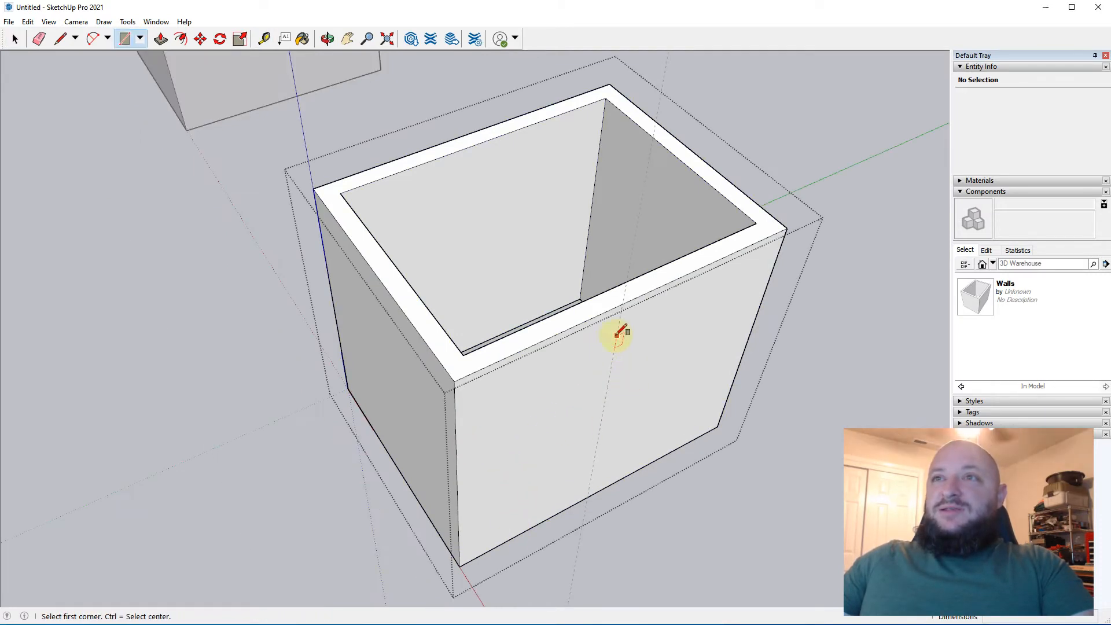
click(616, 335)
click(541, 465)
key(space)
Push the rectangle through the wall thickness to cut a window opening, compare the other instance, and leave the component
key(p)
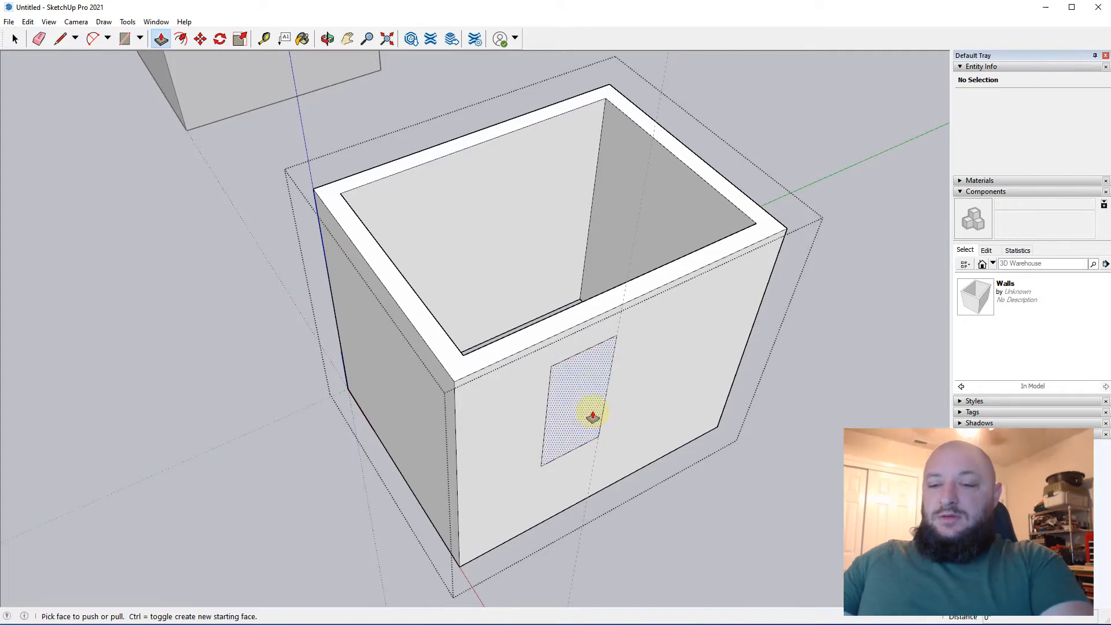
click(592, 416)
click(565, 382)
middle_drag(515, 422, 305, 173)
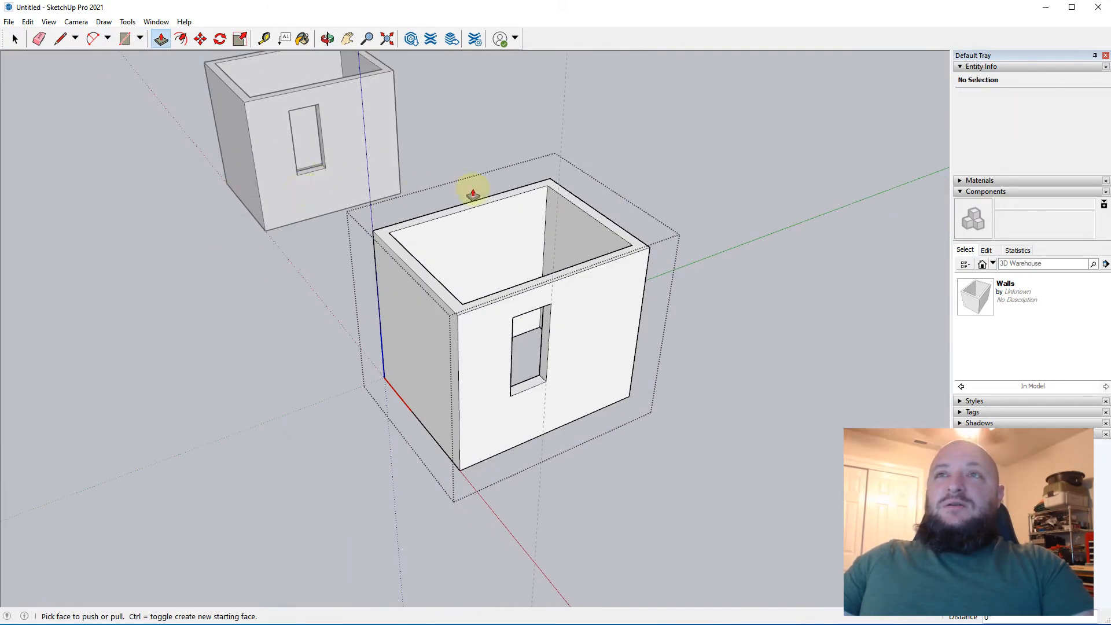
key(space)
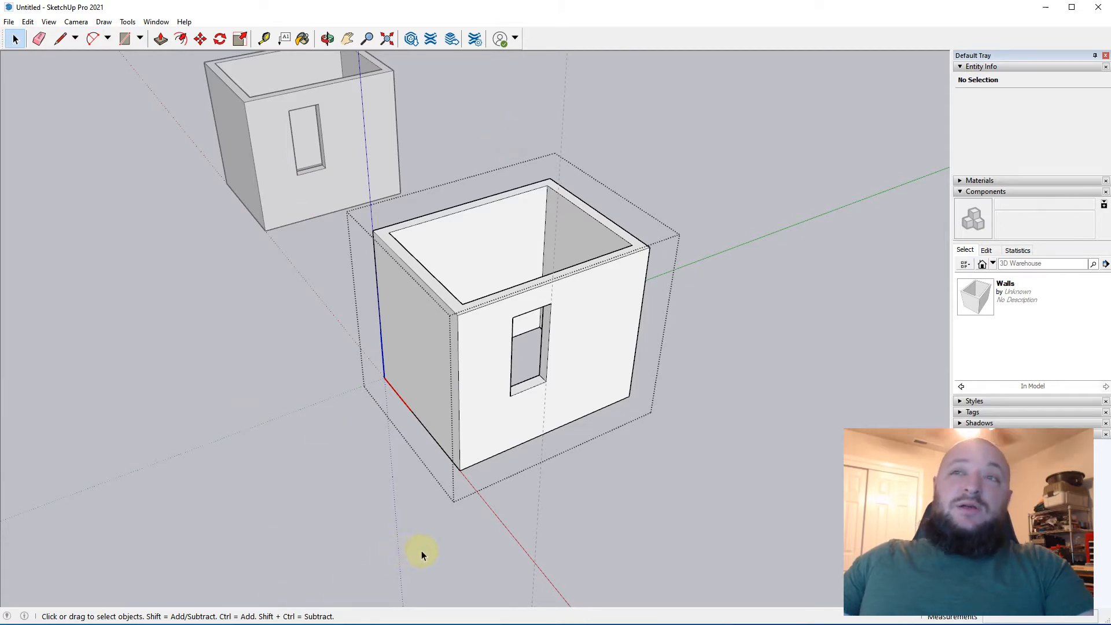
click(405, 517)
Erase the vertical guide and both Walls component rooms along the red axis, keeping only the original room at the origin
key(e)
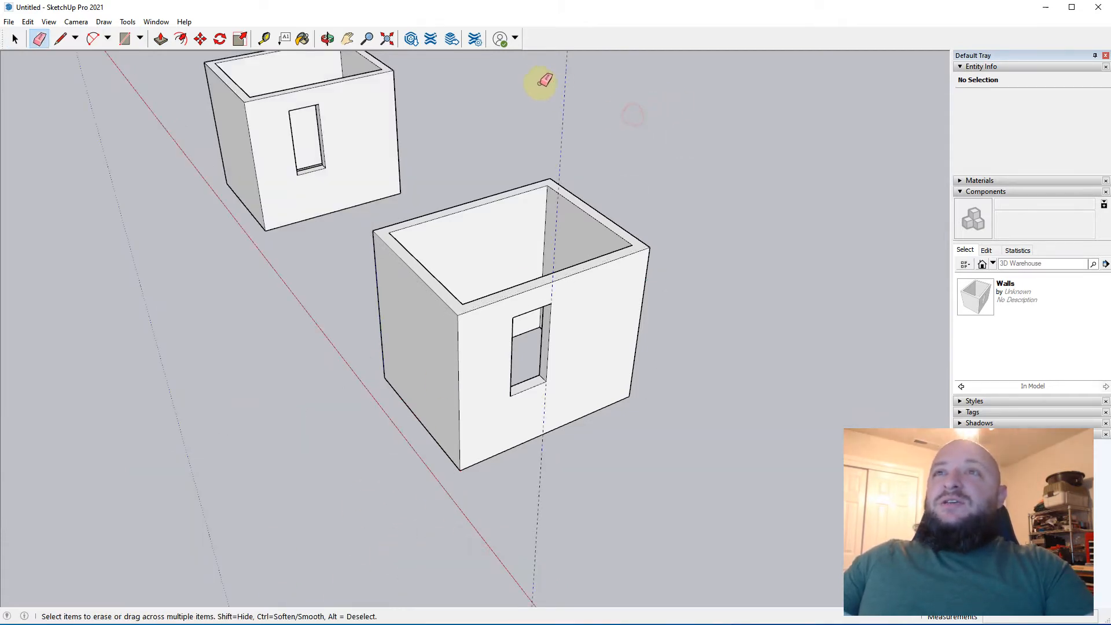
mouse_move(538, 82)
middle_down()
mouse_move(627, 315)
mouse_move(565, 305)
middle_up()
click(565, 304)
key(h)
drag(219, 303, 757, 476)
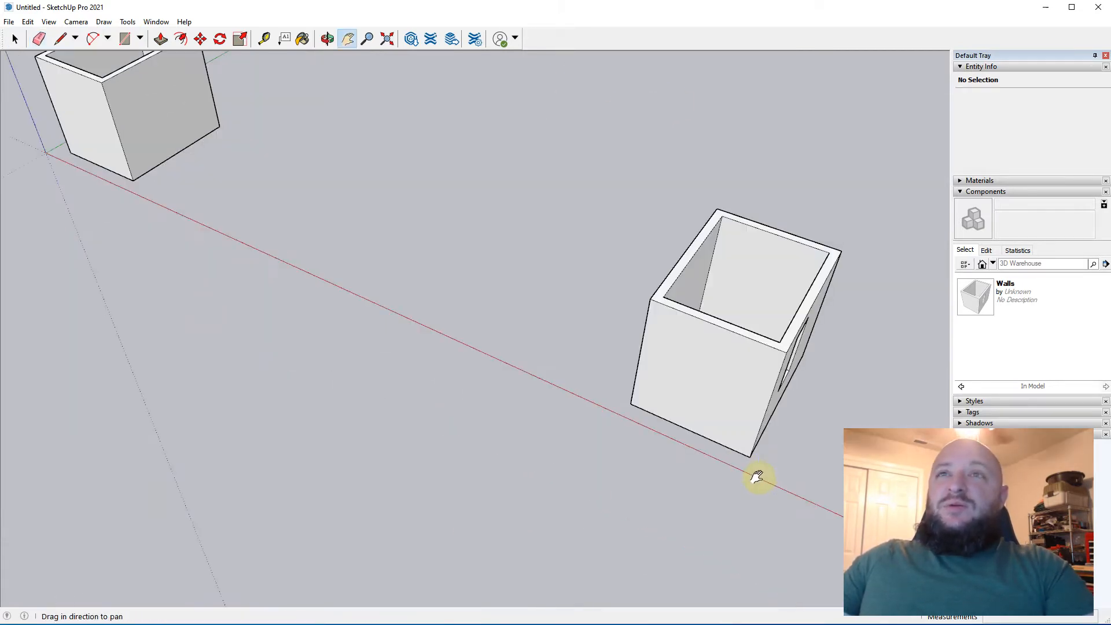
middle_drag(698, 427, 644, 520)
key(space)
click(701, 329)
key(Delete)
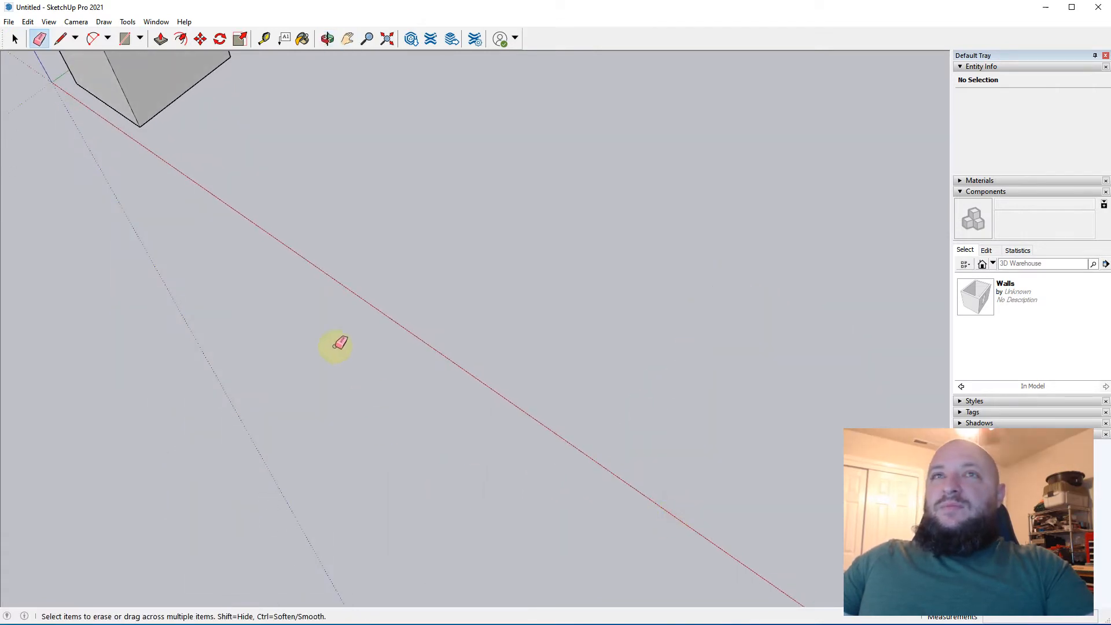
Frame the original room in view, collapse the component and entity details, and open the model's tag list
key(h)
drag(260, 192, 371, 297)
scroll(285, 317, up, 3)
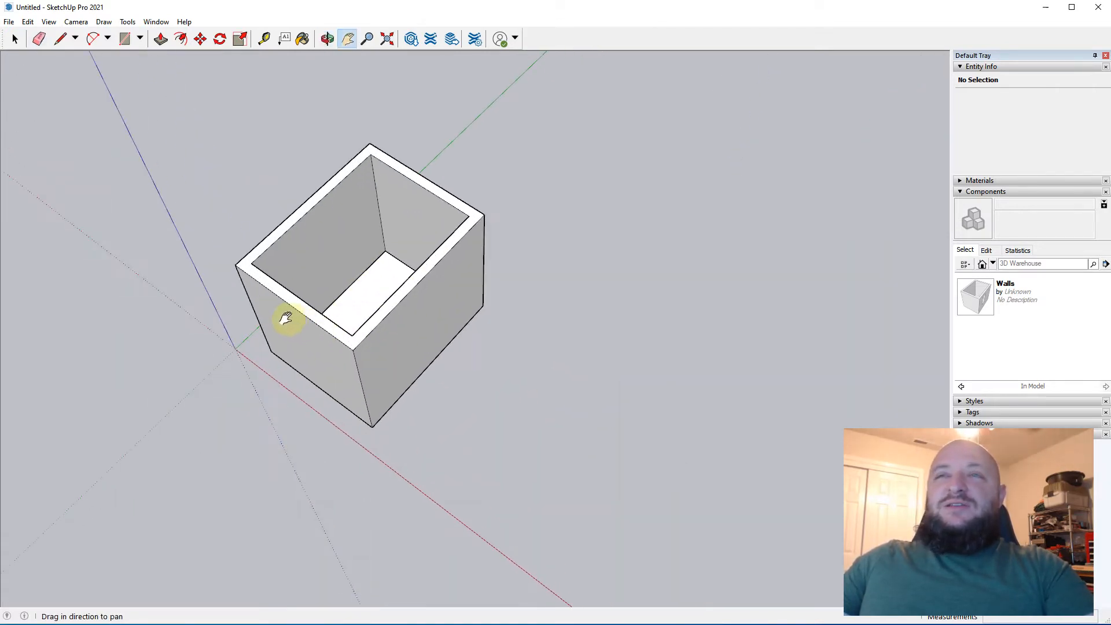
key(space)
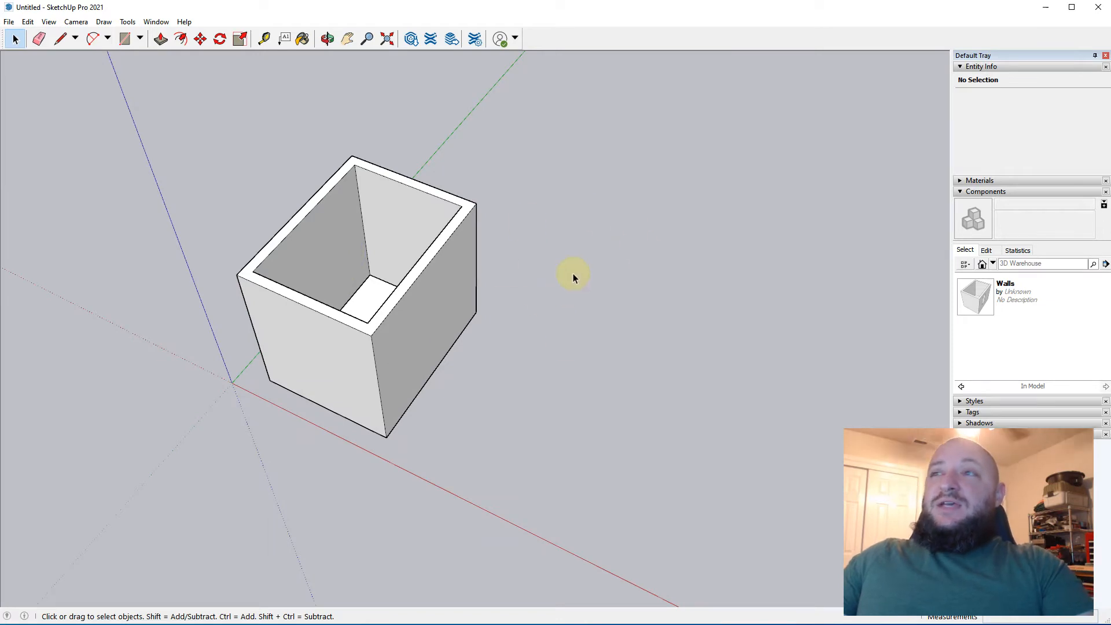
click(960, 191)
double_click(960, 67)
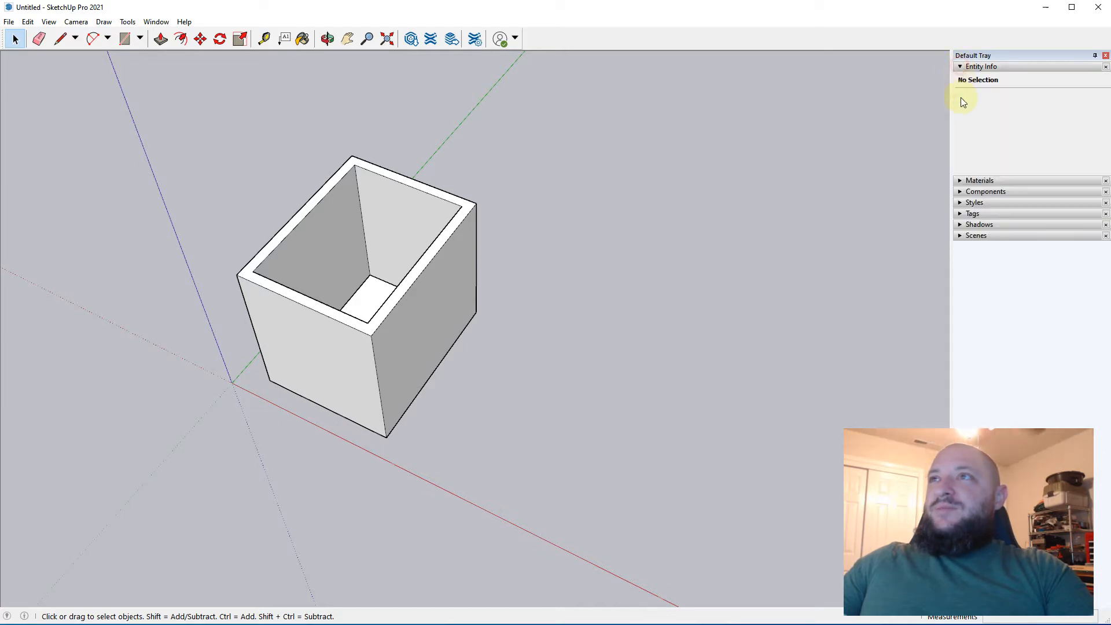
click(962, 67)
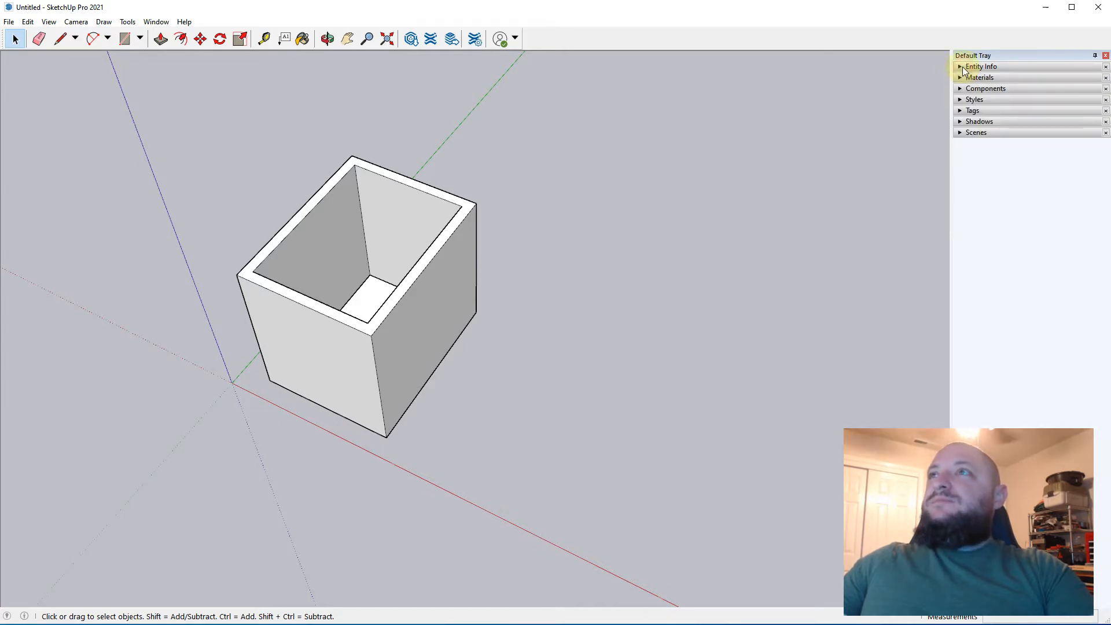
click(961, 110)
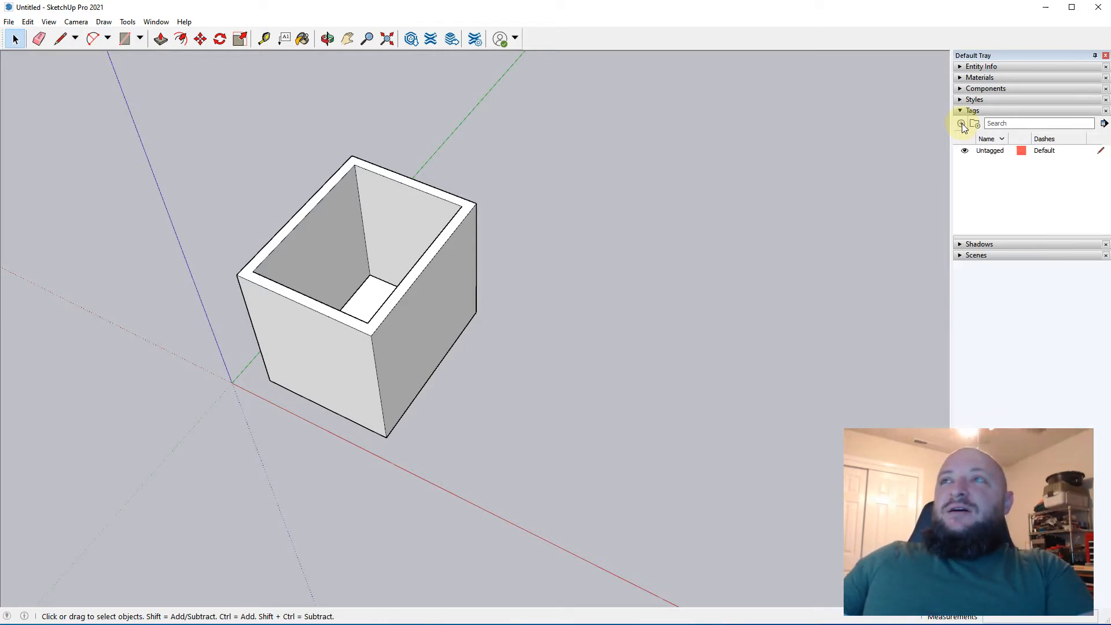
Create two new tags named Walls and Floor
click(962, 125)
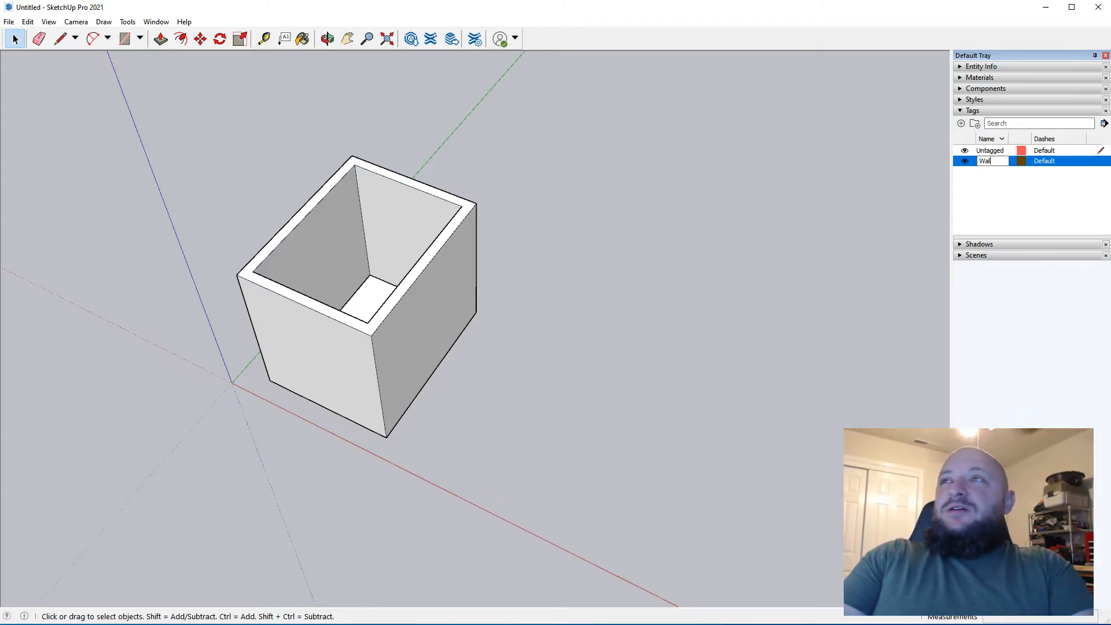
click(1000, 196)
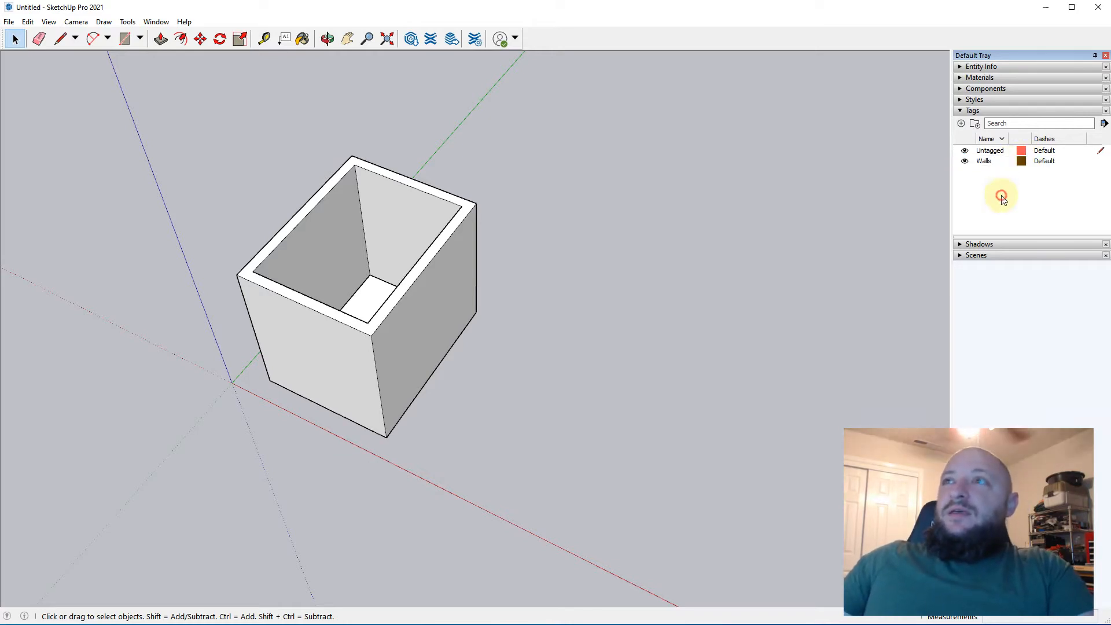
click(961, 122)
text(Floor)
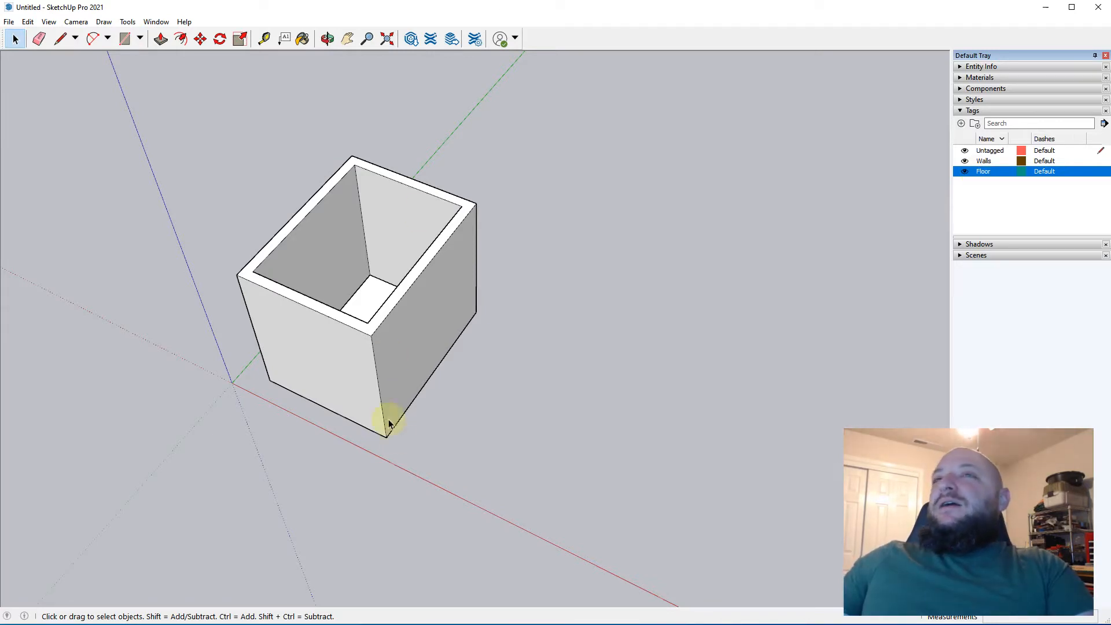
click(591, 460)
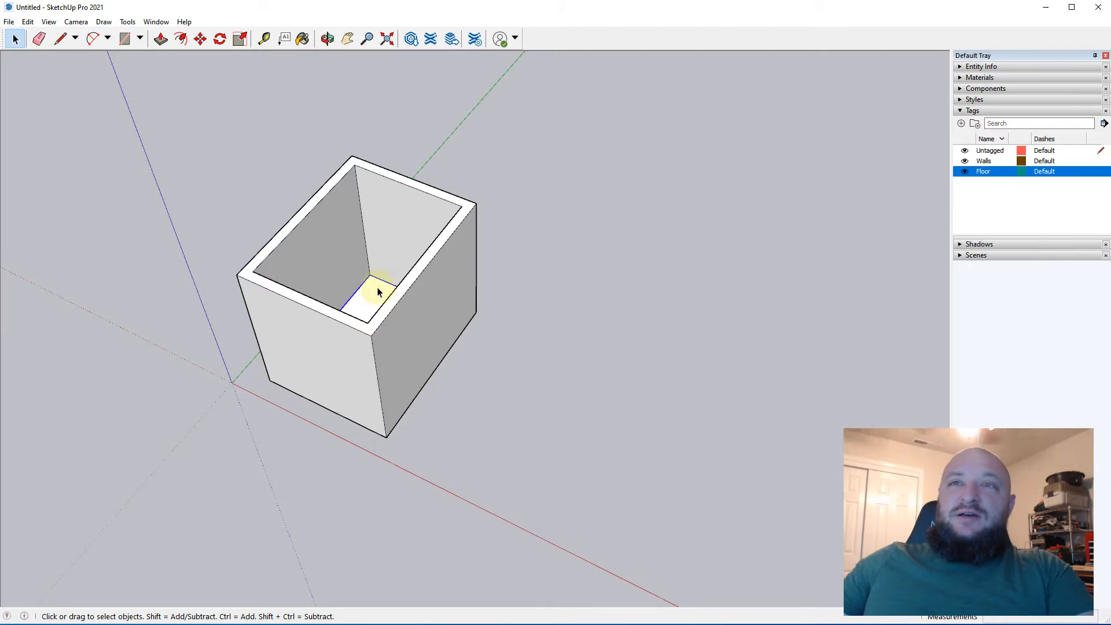
Assign the Floor tag to the room's floor group
click(959, 66)
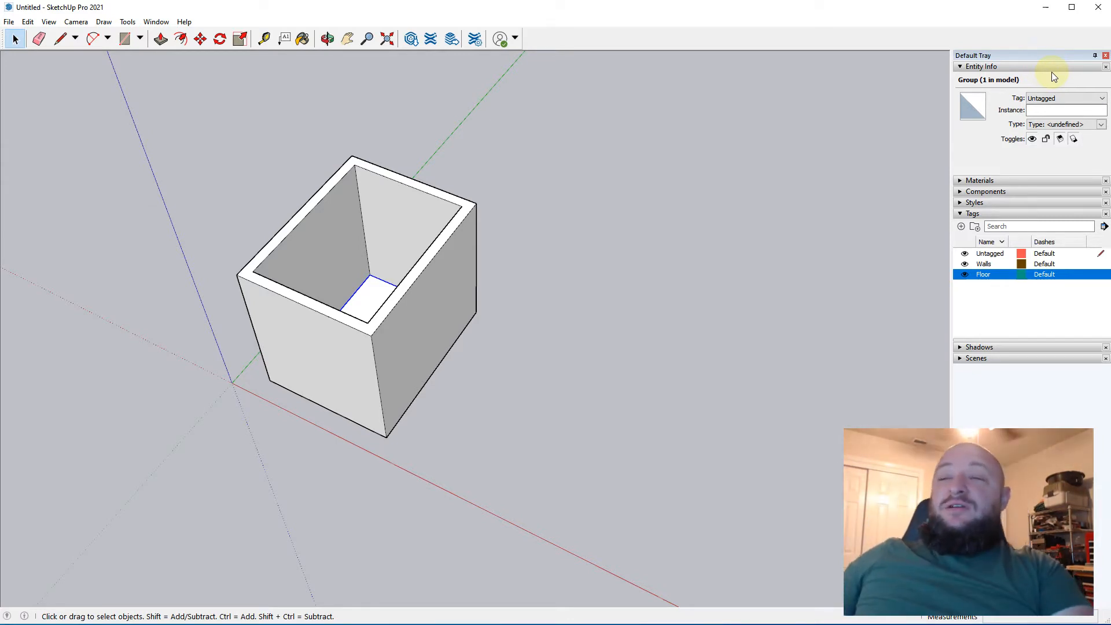
click(1050, 102)
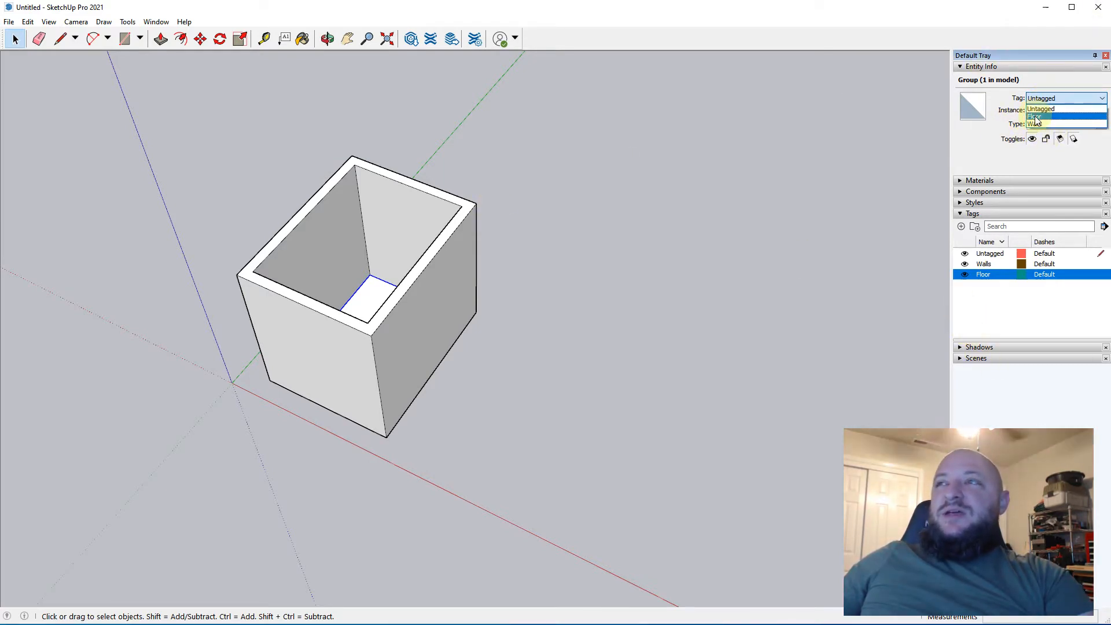
click(1035, 117)
Assign the Walls tag to the room's wall group and clear the selection
click(384, 181)
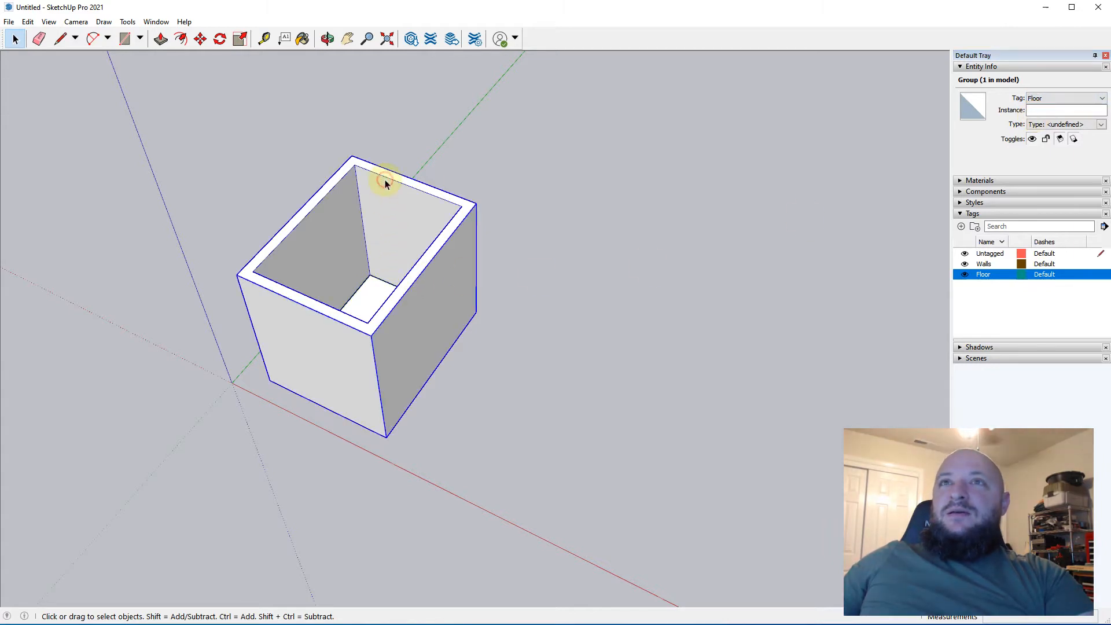
click(1065, 98)
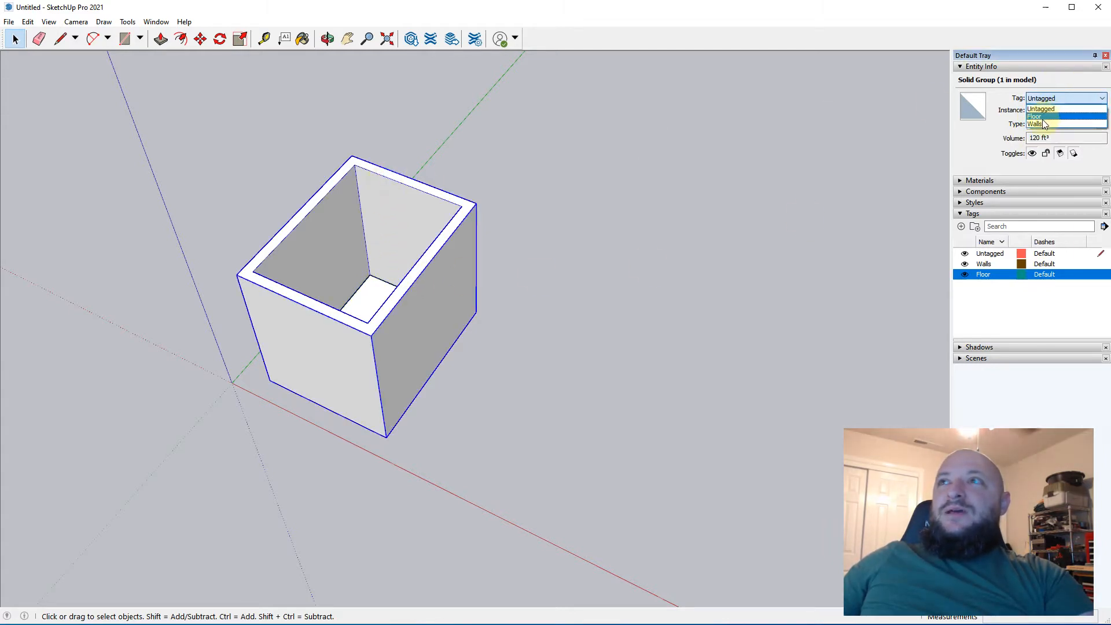
click(1055, 123)
click(603, 251)
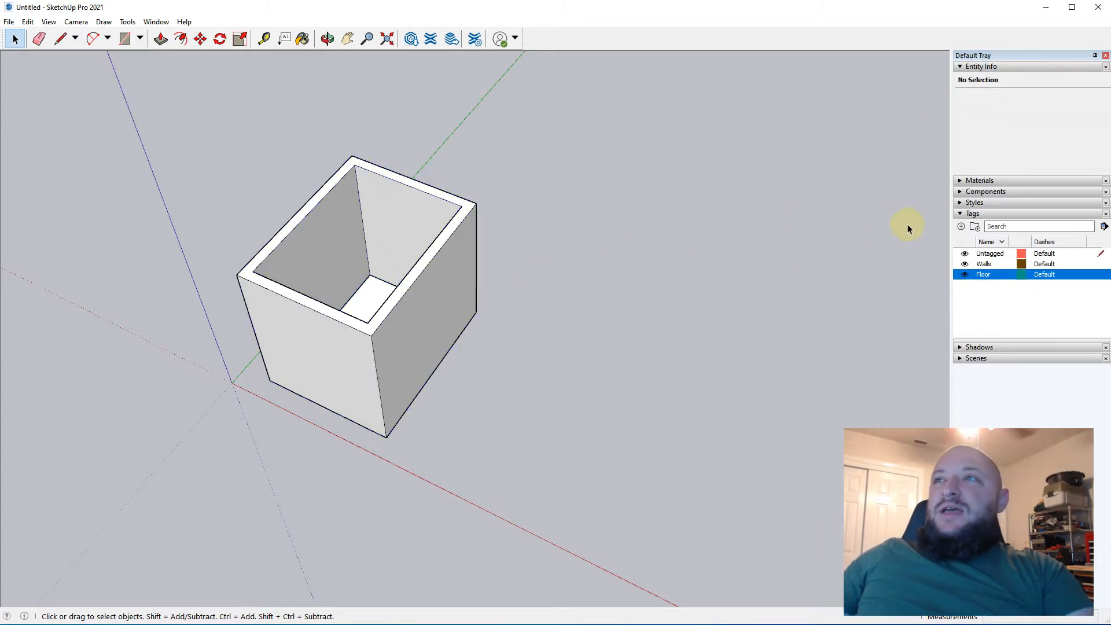
Test tag visibility by hiding Floor, trying to hide Untagged and hiding Walls, and show Floor and Walls again
click(964, 274)
click(964, 253)
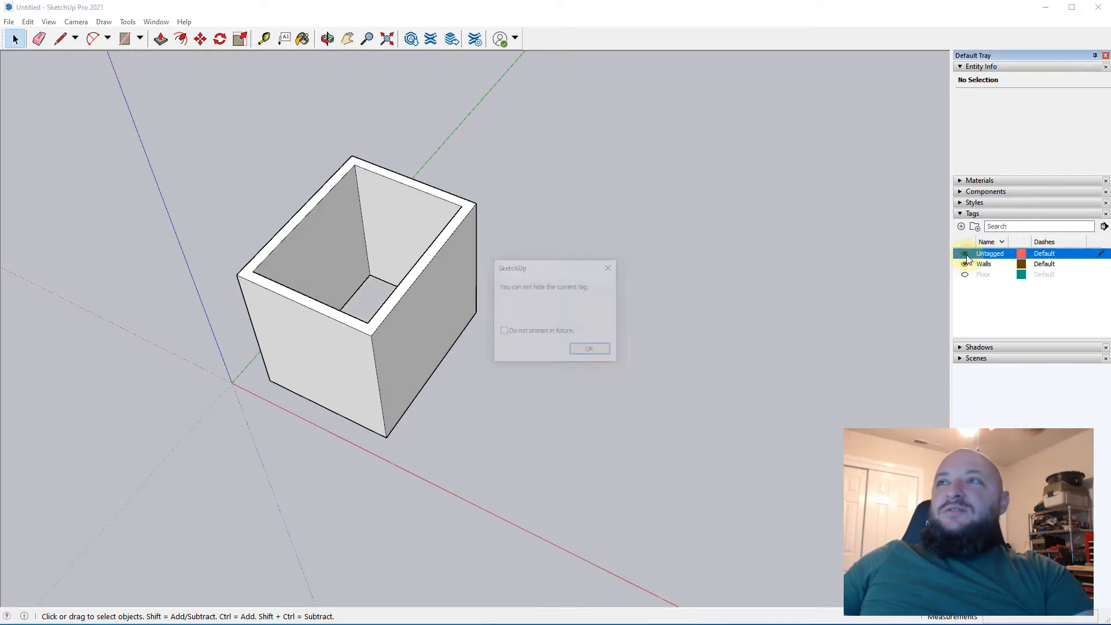
click(594, 349)
click(965, 263)
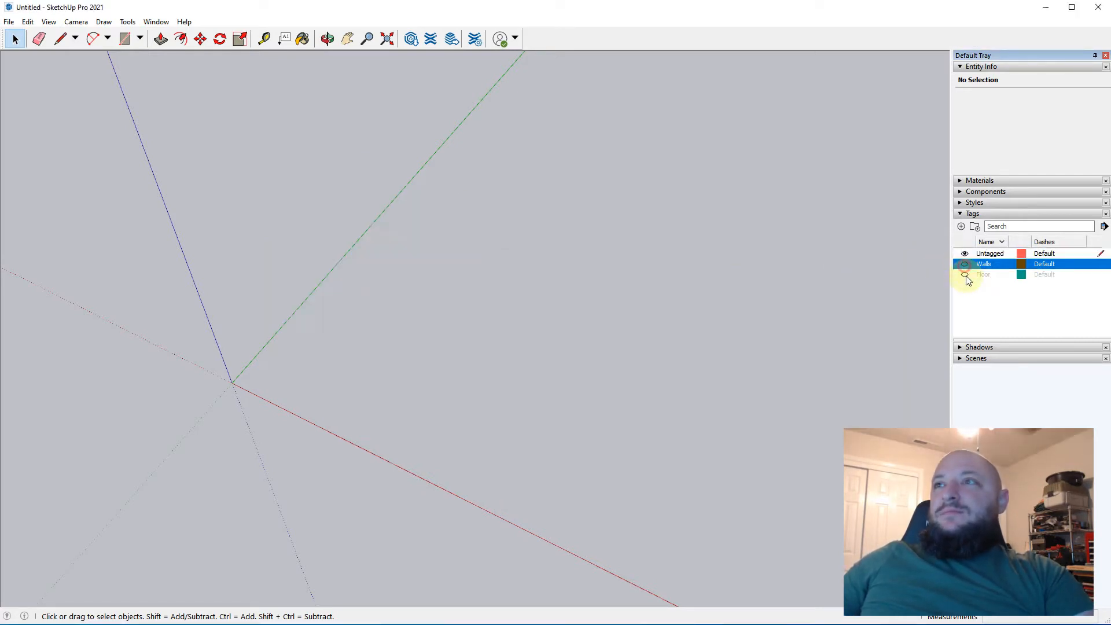
click(964, 274)
click(964, 264)
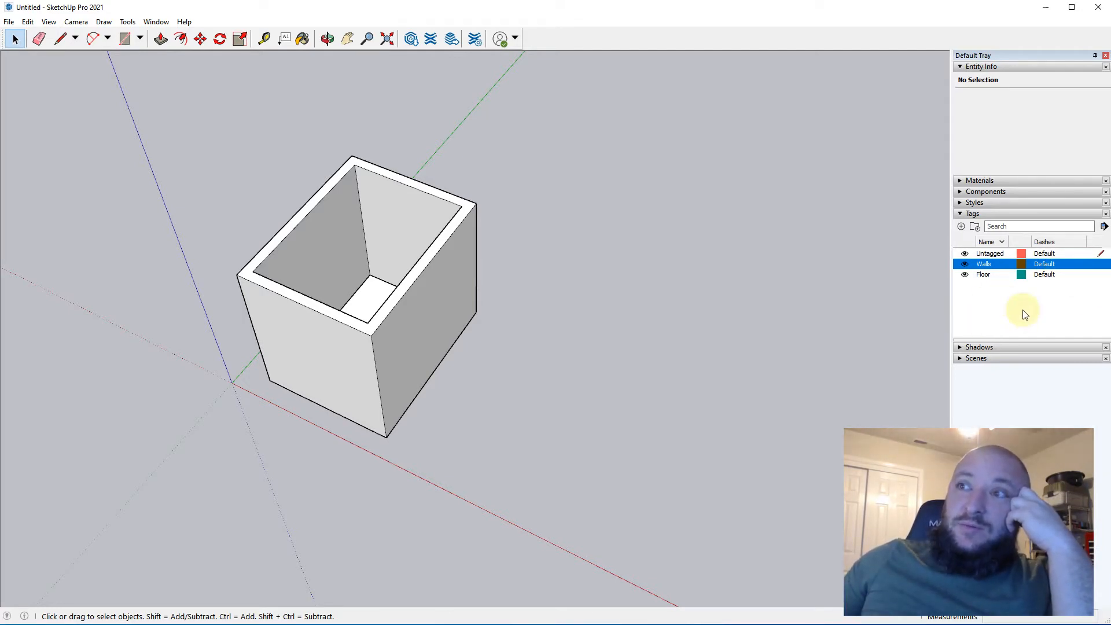
Check the tag on the wall group and on all the geometry inside it, and leave the group
click(405, 318)
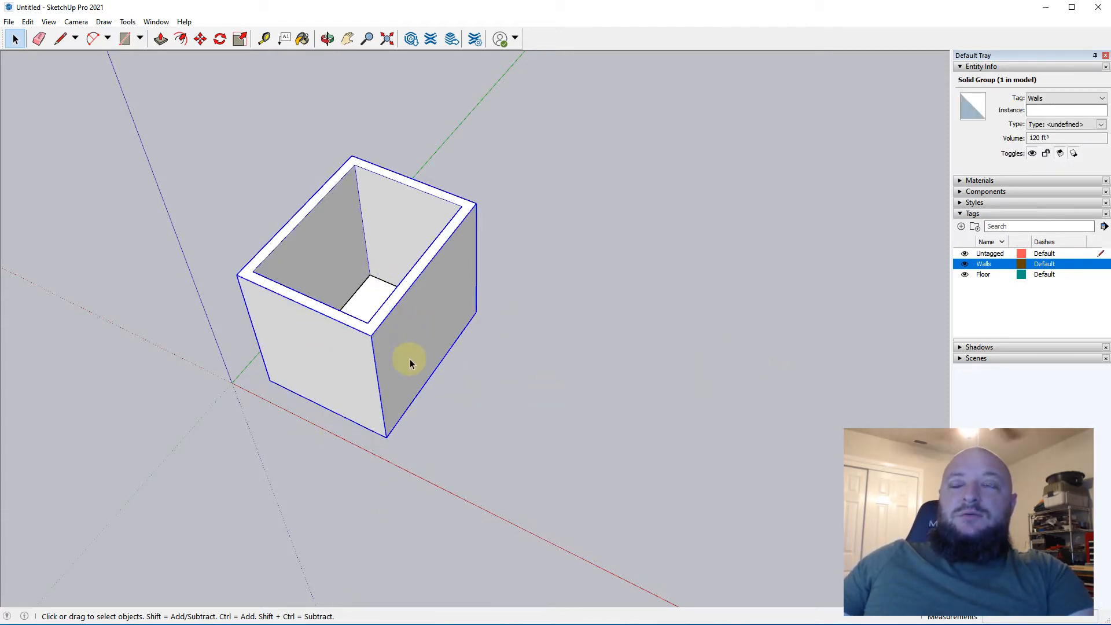
triple_click(397, 347)
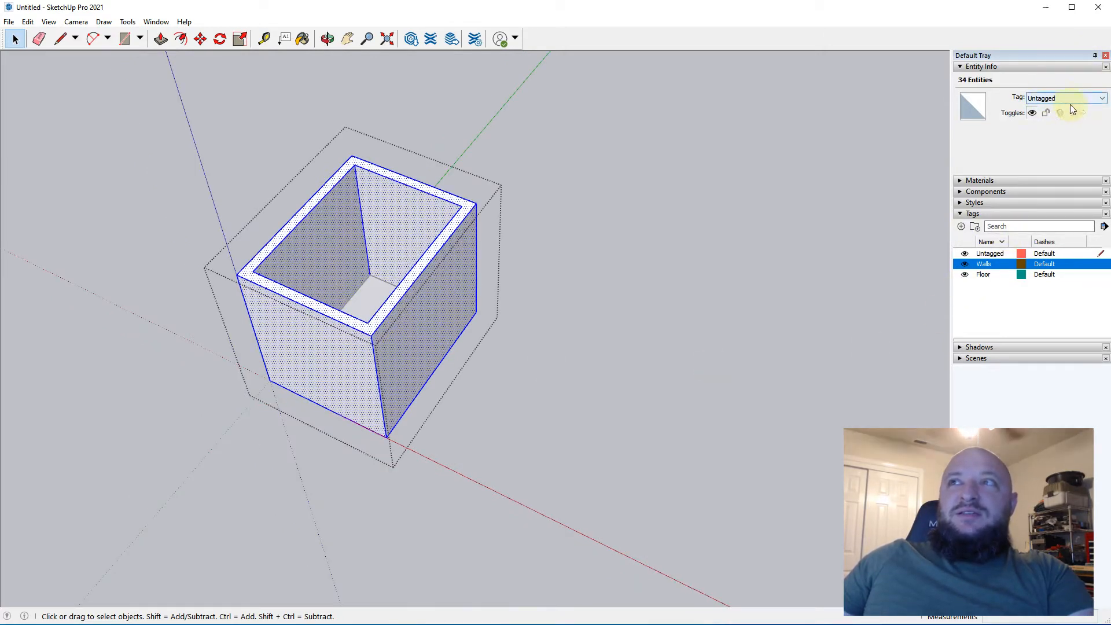
click(688, 322)
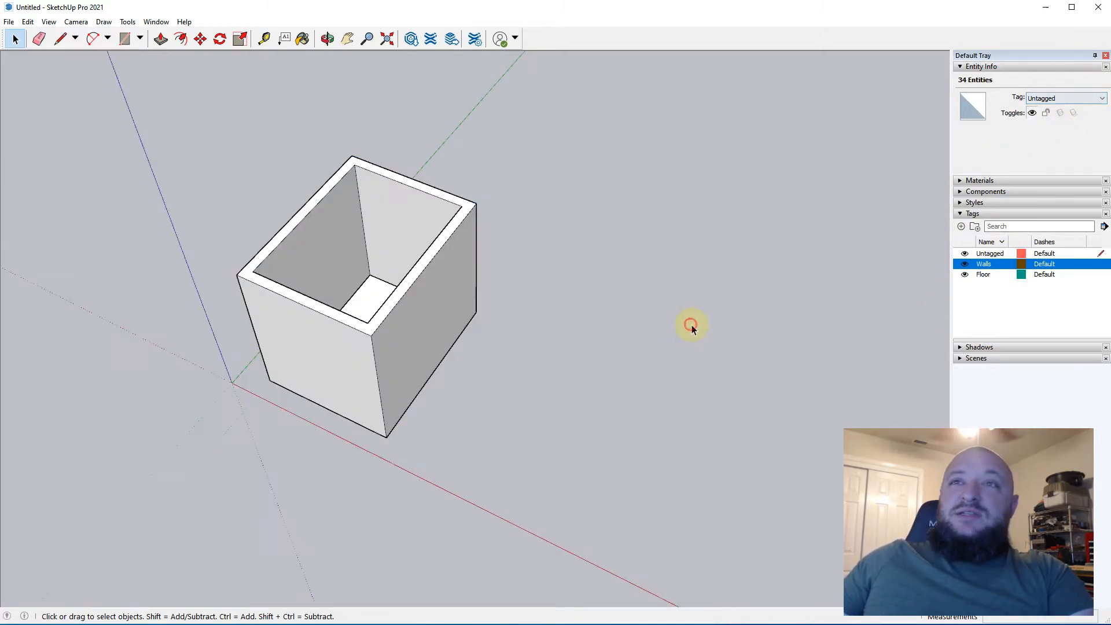
Inside the wall group, select the faces and edges of two adjoining walls and assign them the Floor tag
double_click(431, 358)
click(431, 359)
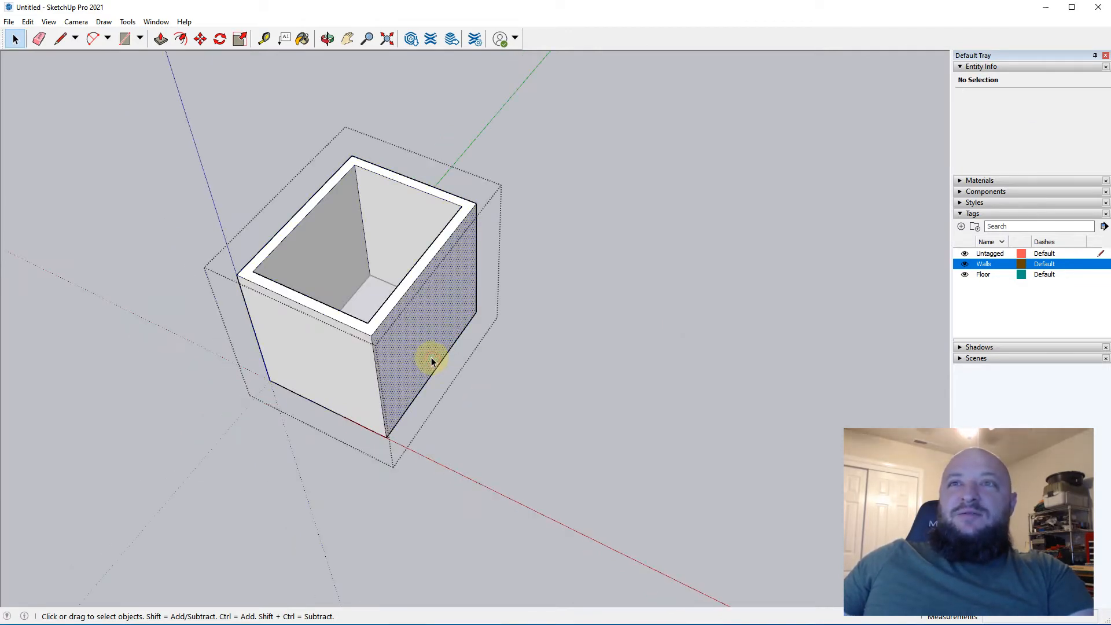
middle_drag(464, 383, 442, 425)
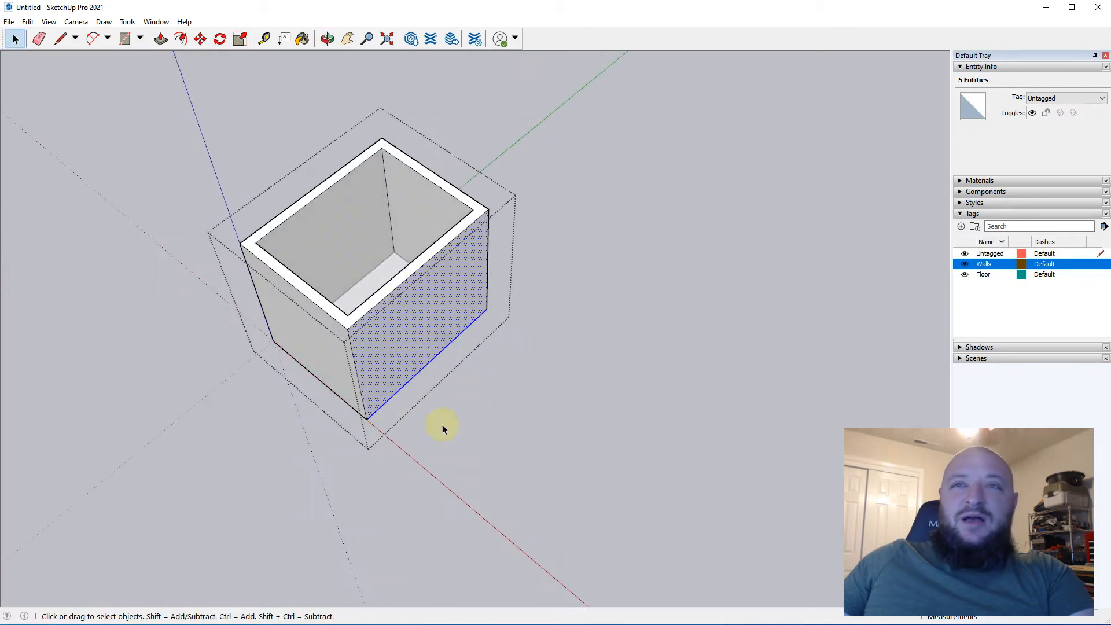
drag(442, 425, 436, 168)
drag(576, 406, 436, 143)
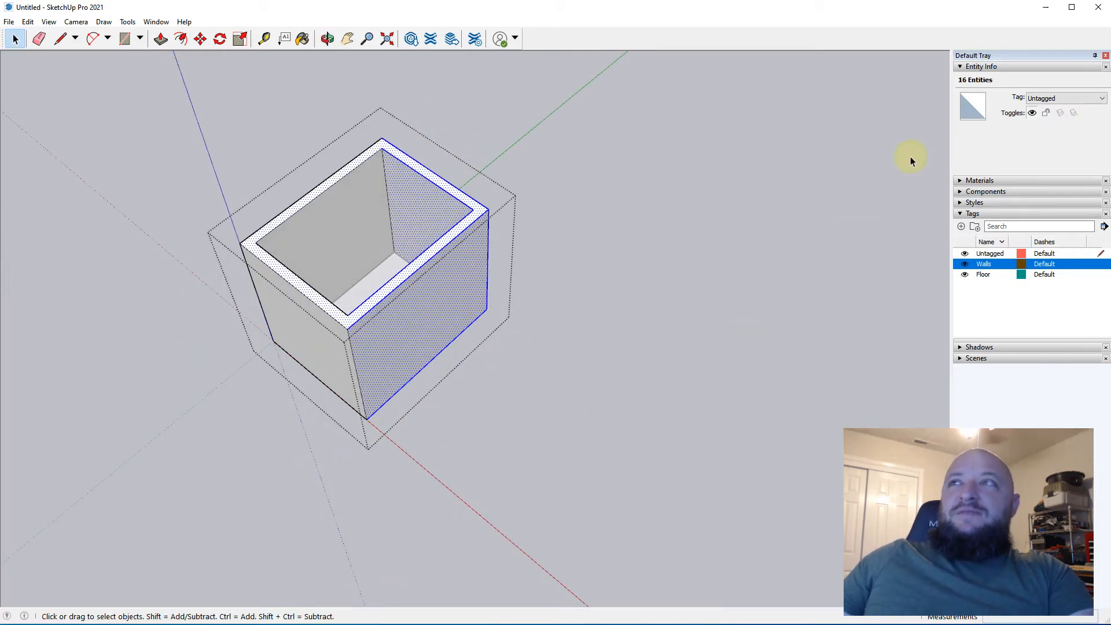
click(1092, 98)
click(1041, 122)
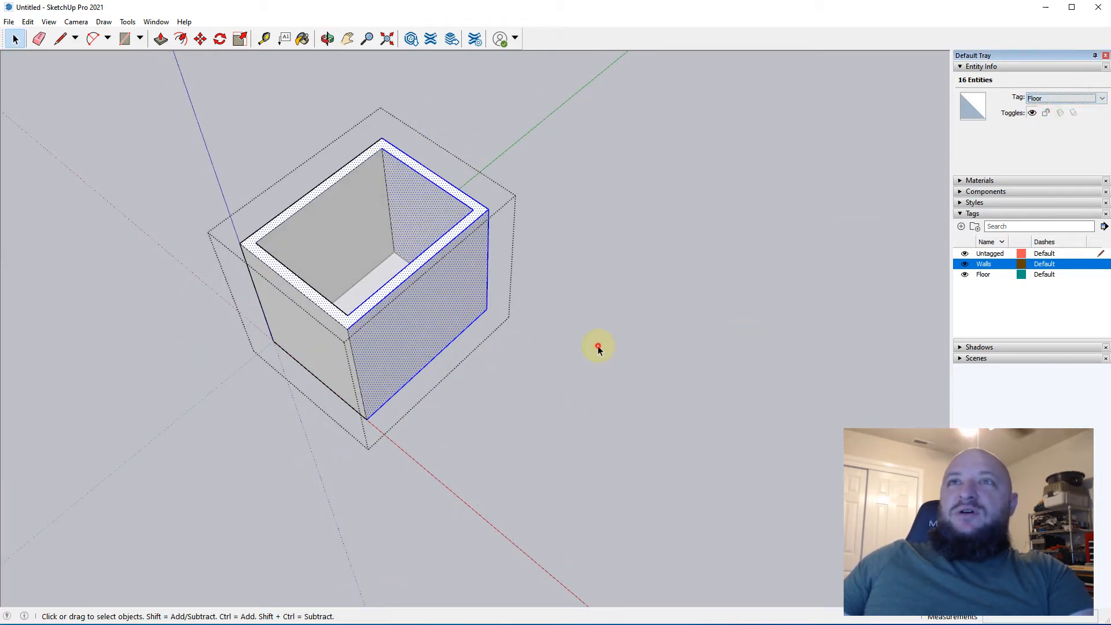
click(597, 345)
Hide the Floor tag to see its effect on the partly tagged walls, and undo the change
middle_drag(479, 415, 492, 405)
click(964, 274)
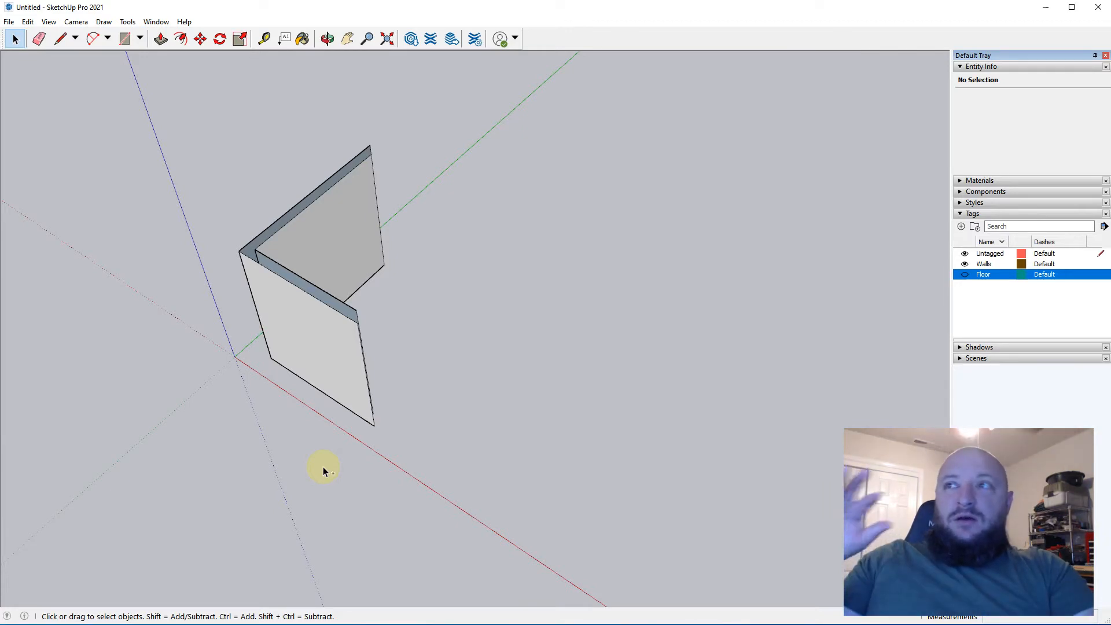
key(ctrl+z)
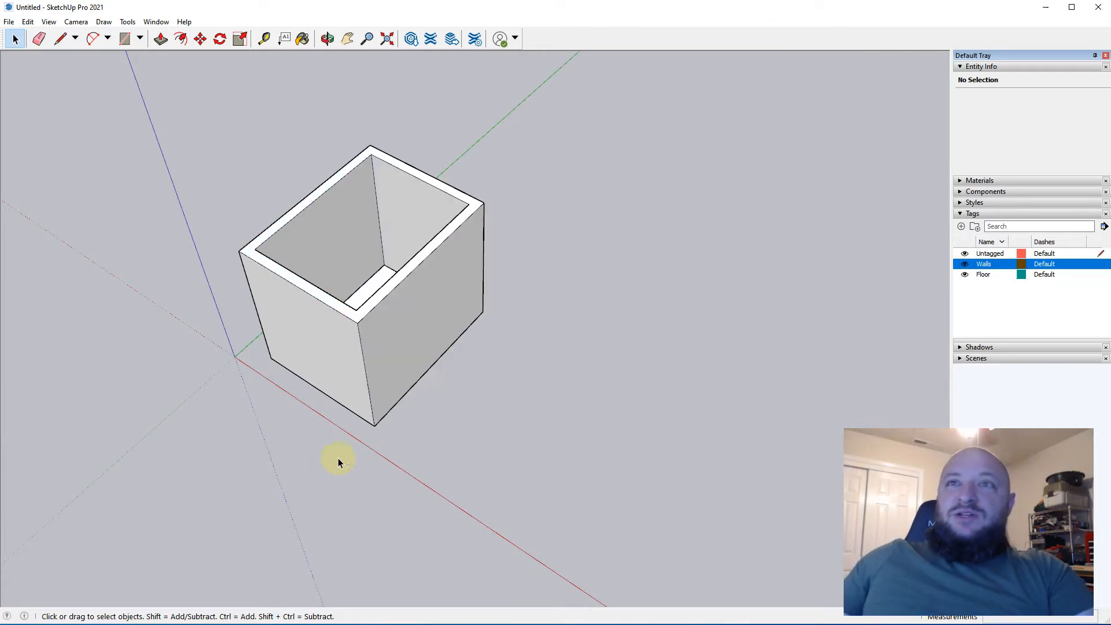
Inside the wall group, check the tag on all its geometry and on the long outer wall face, and leave the group
double_click(430, 307)
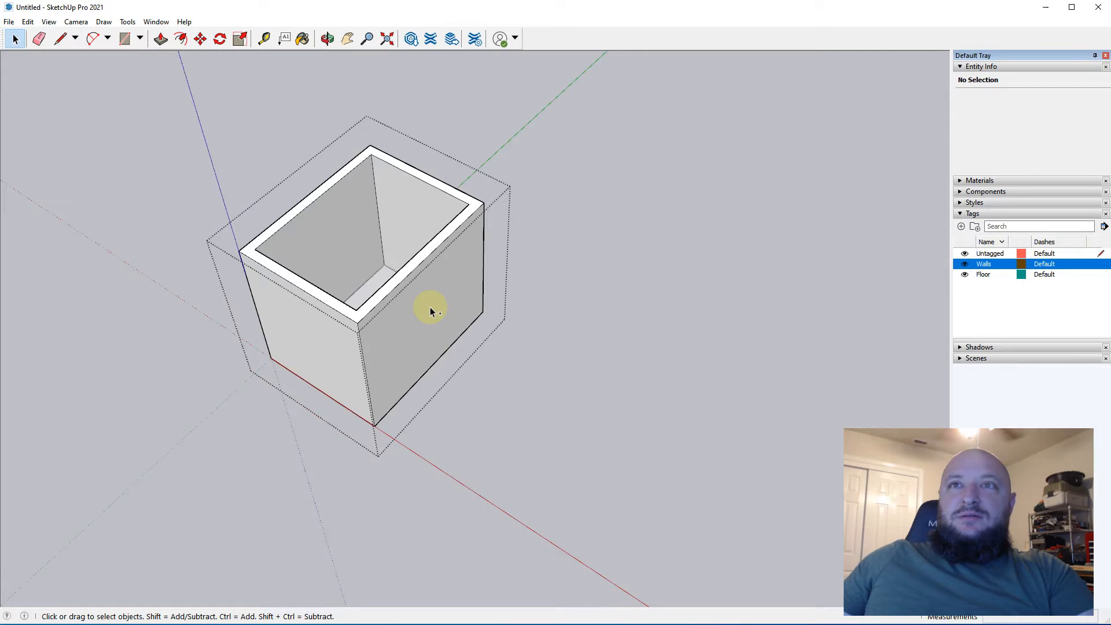
key(Escape)
double_click(429, 307)
click(429, 307)
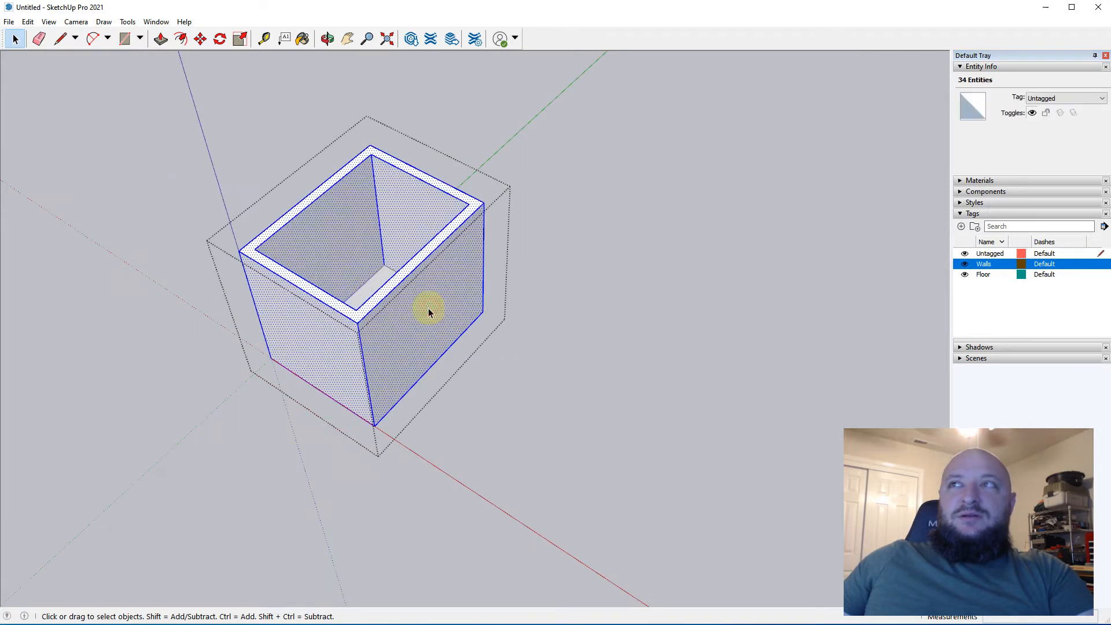
click(530, 370)
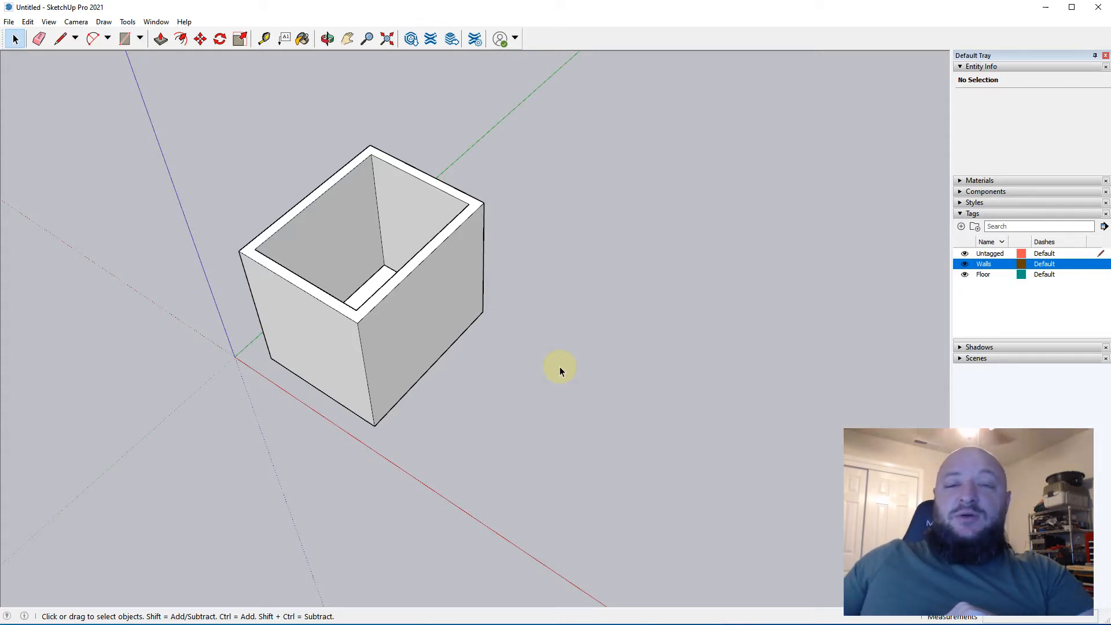
triple_click(397, 369)
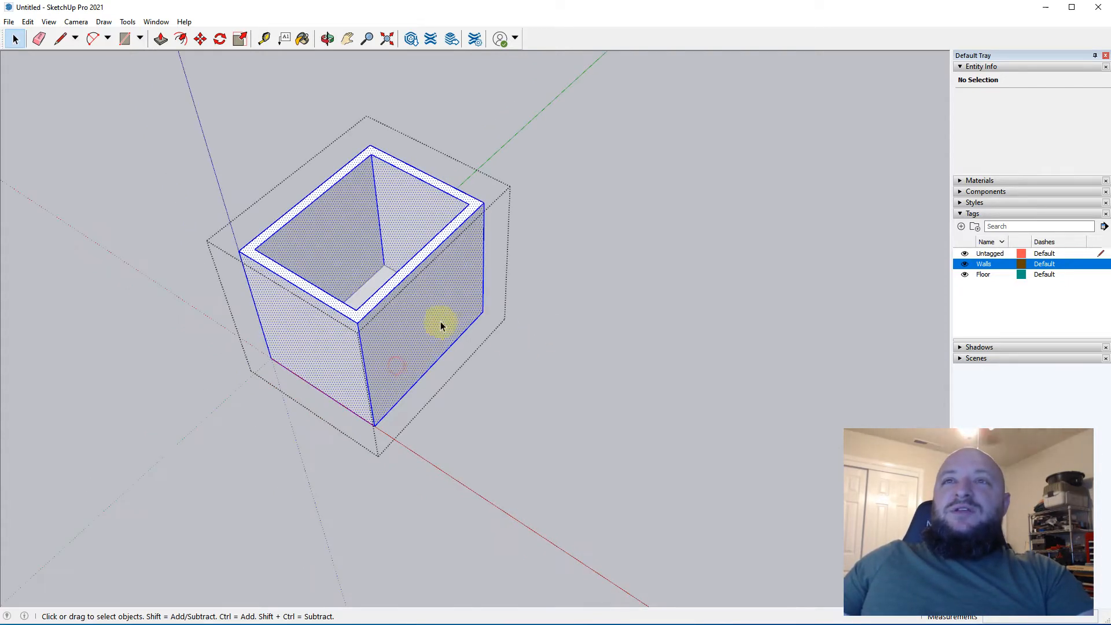
click(426, 347)
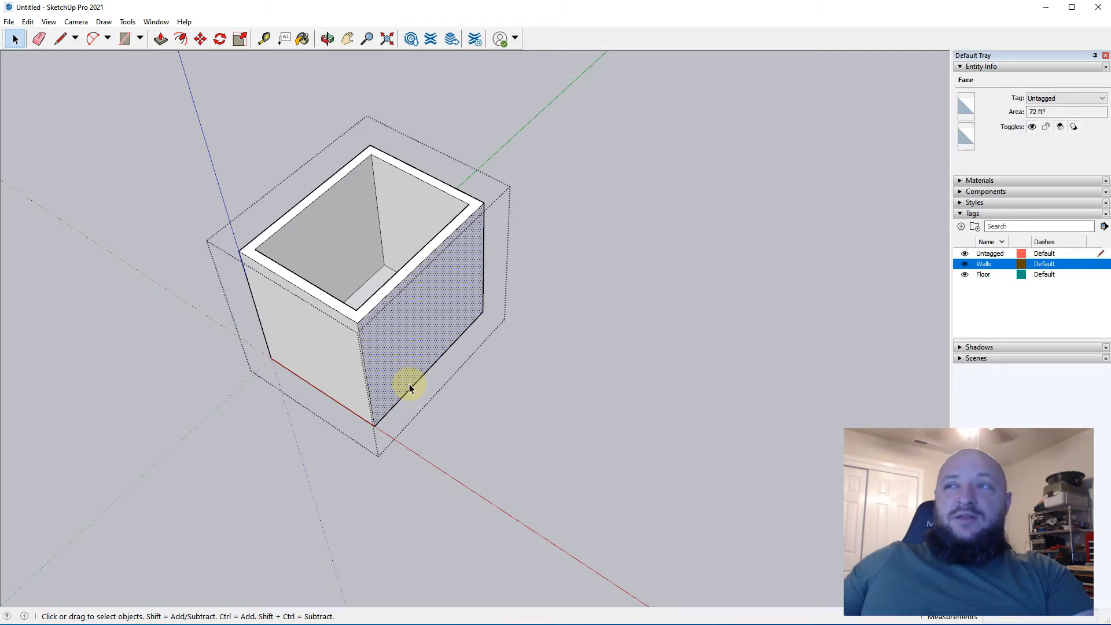
key(Escape)
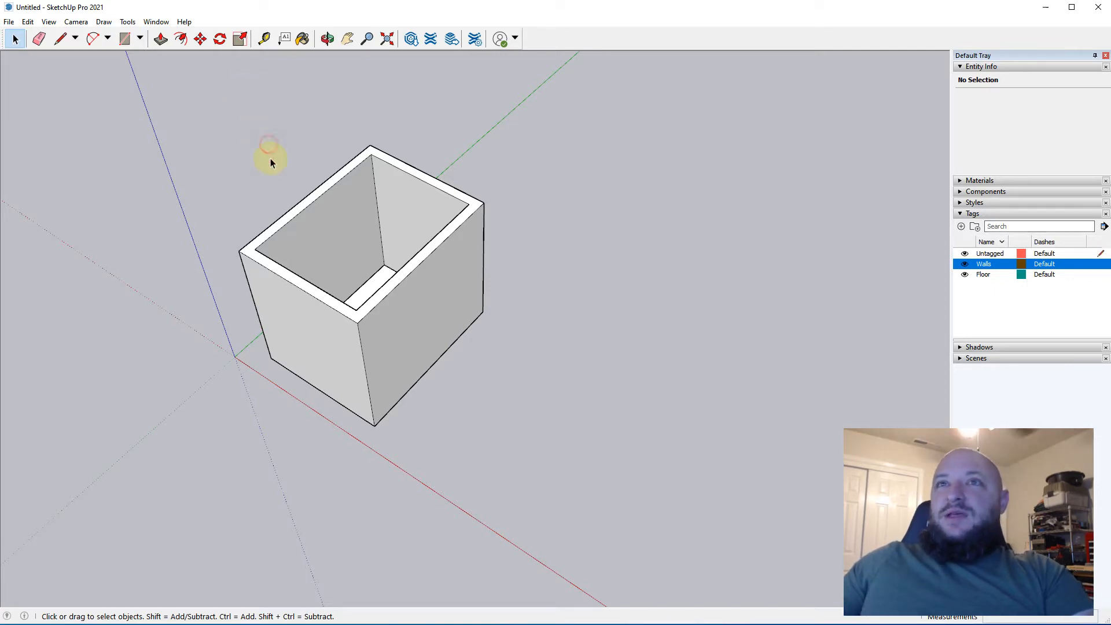
Hide the Floor tag
middle_drag(351, 209, 419, 133)
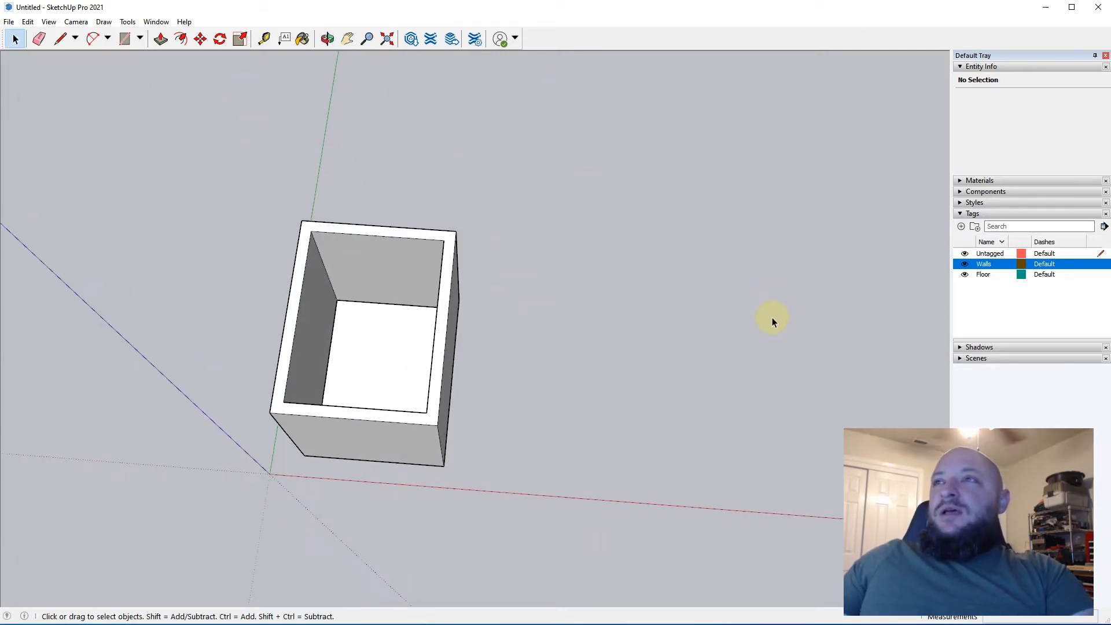
middle_drag(734, 384, 593, 182)
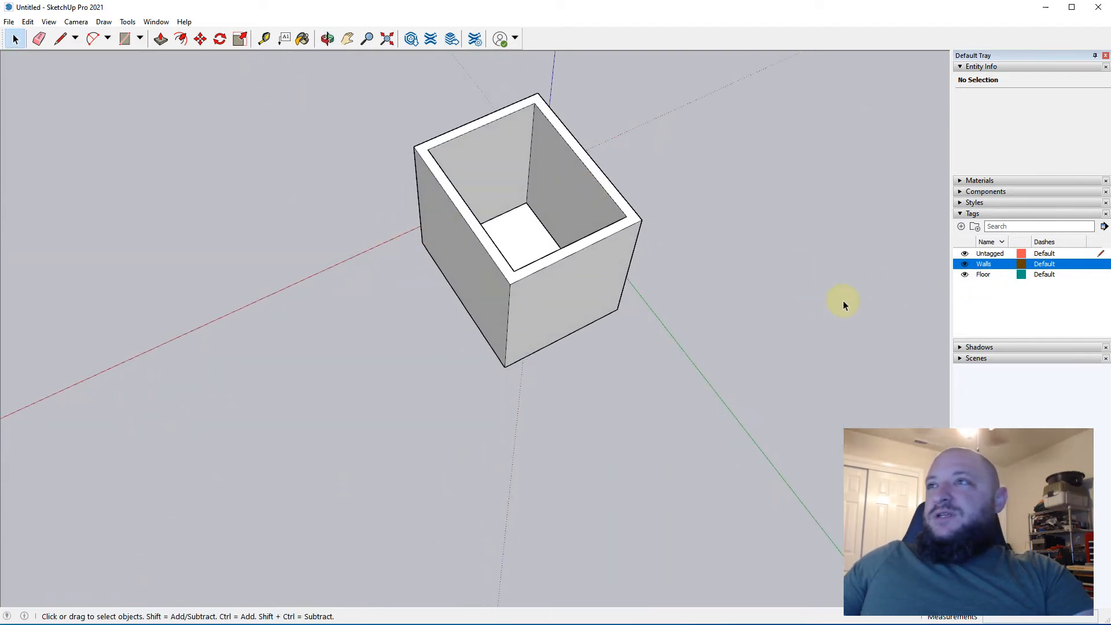
click(964, 274)
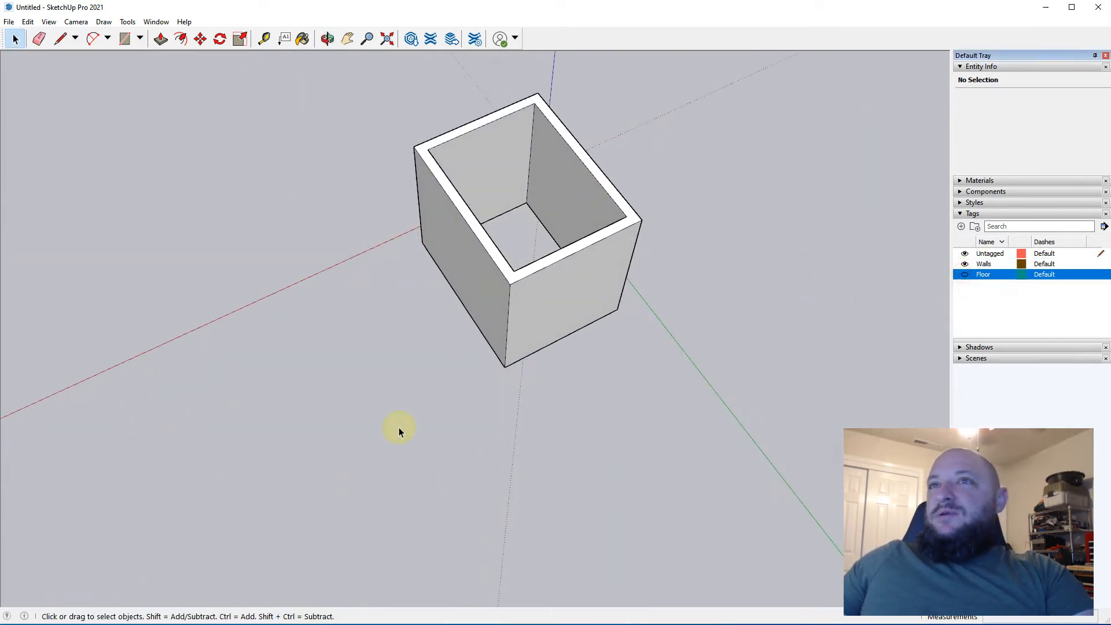
Open the wall group, purge the unused Walls component from the model, and leave the group
key(h)
drag(441, 248, 260, 377)
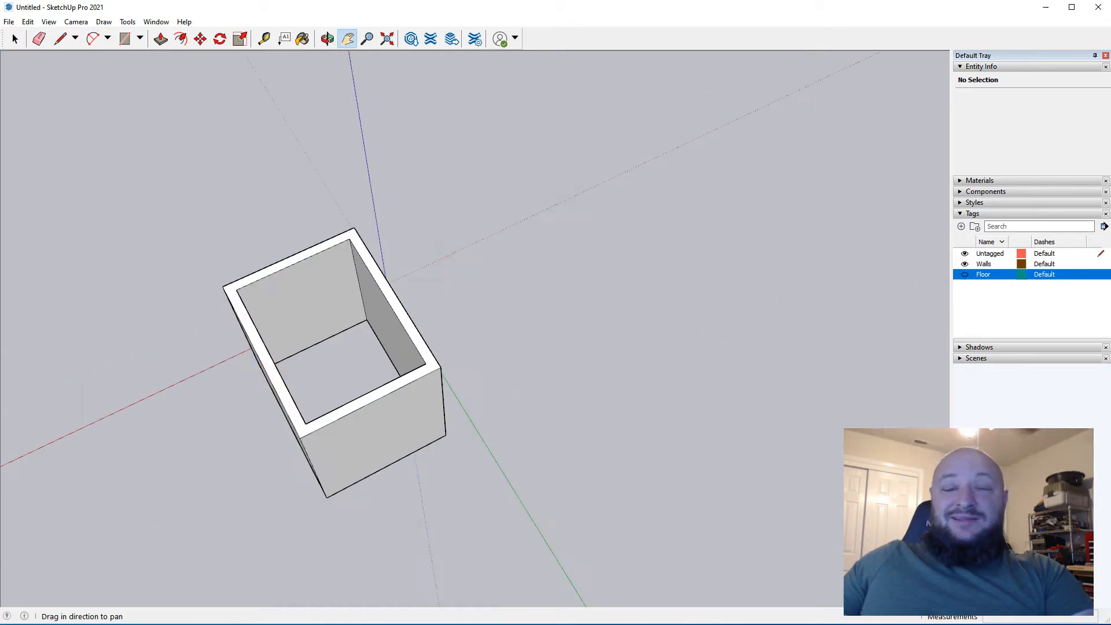
middle_drag(198, 409, 433, 426)
drag(433, 427, 590, 439)
key(h)
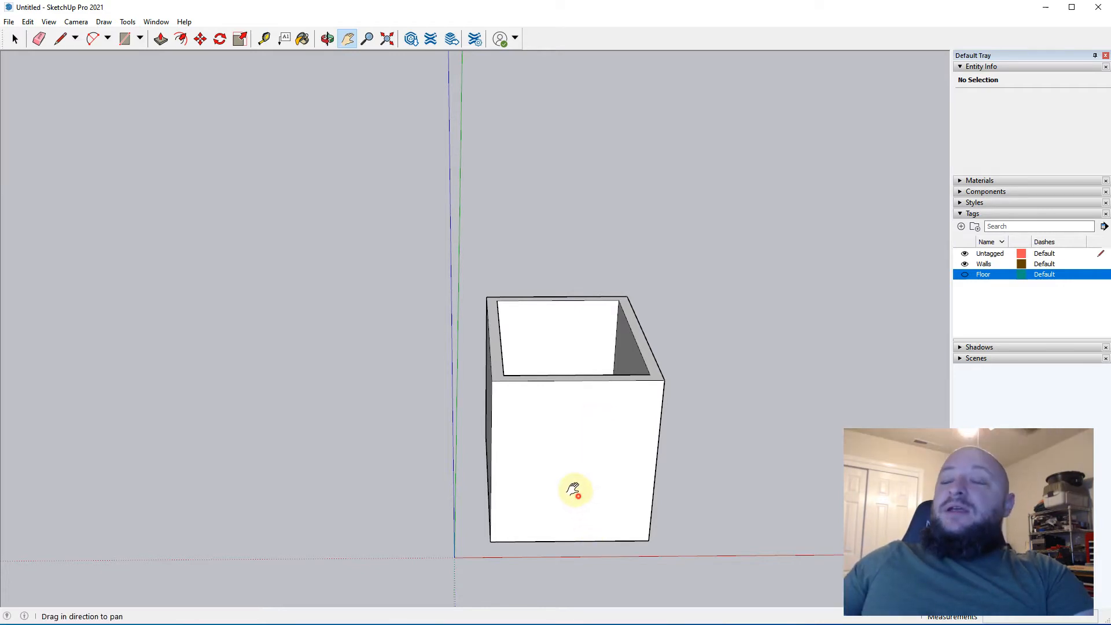
drag(575, 488, 414, 349)
scroll(444, 368, up, 4)
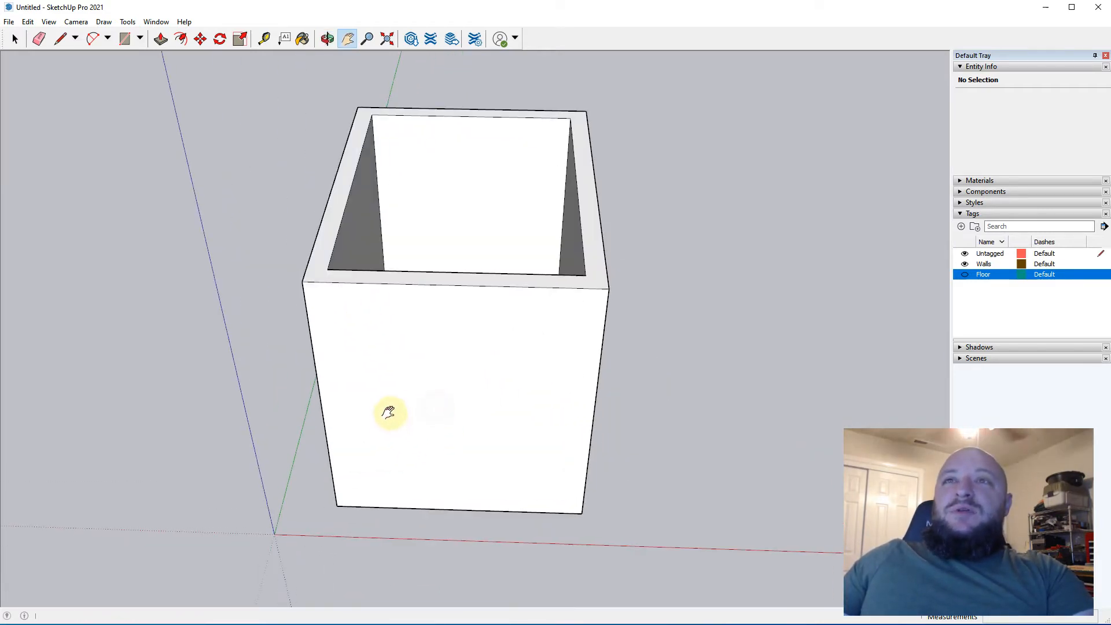
key(space)
click(332, 310)
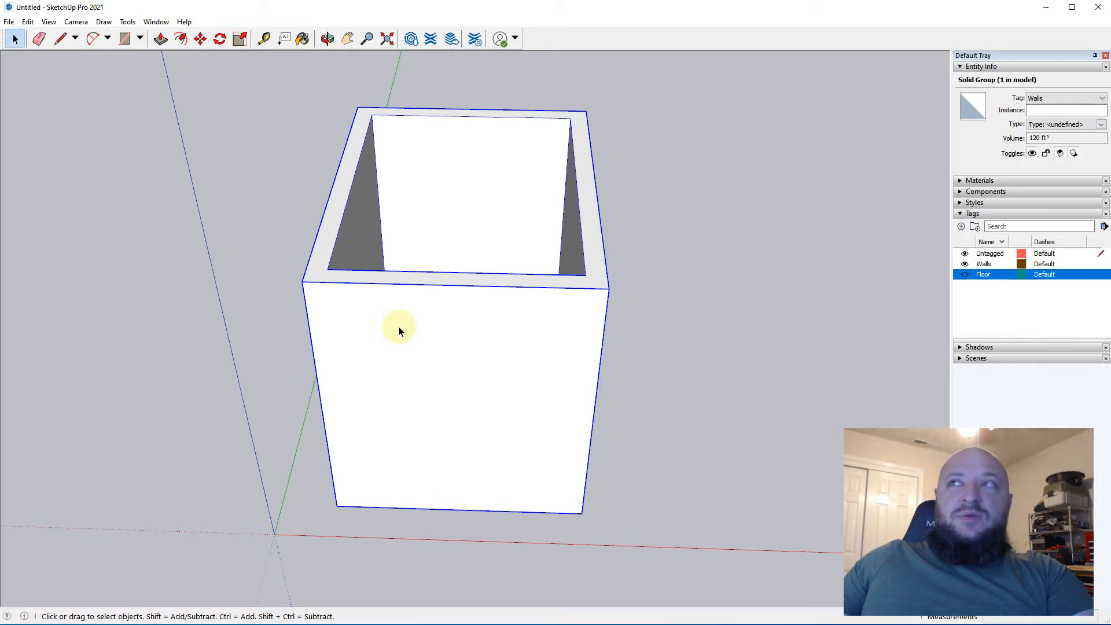
double_click(399, 331)
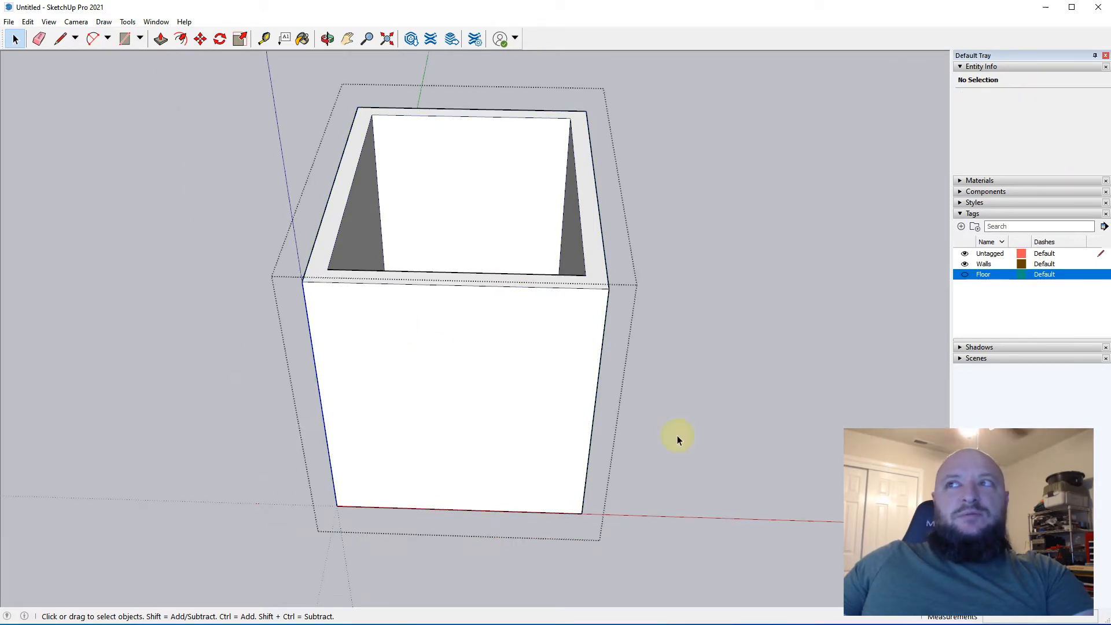
click(977, 192)
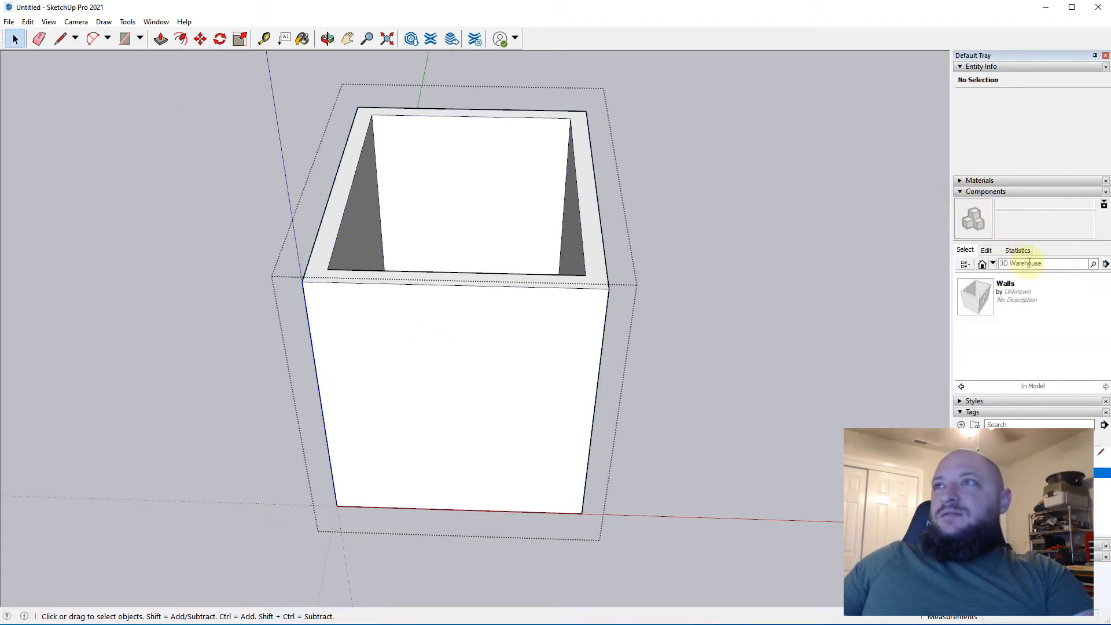
click(1105, 325)
click(774, 412)
Open the wall group for editing and start the Tape Measure tool
middle_drag(543, 385, 478, 411)
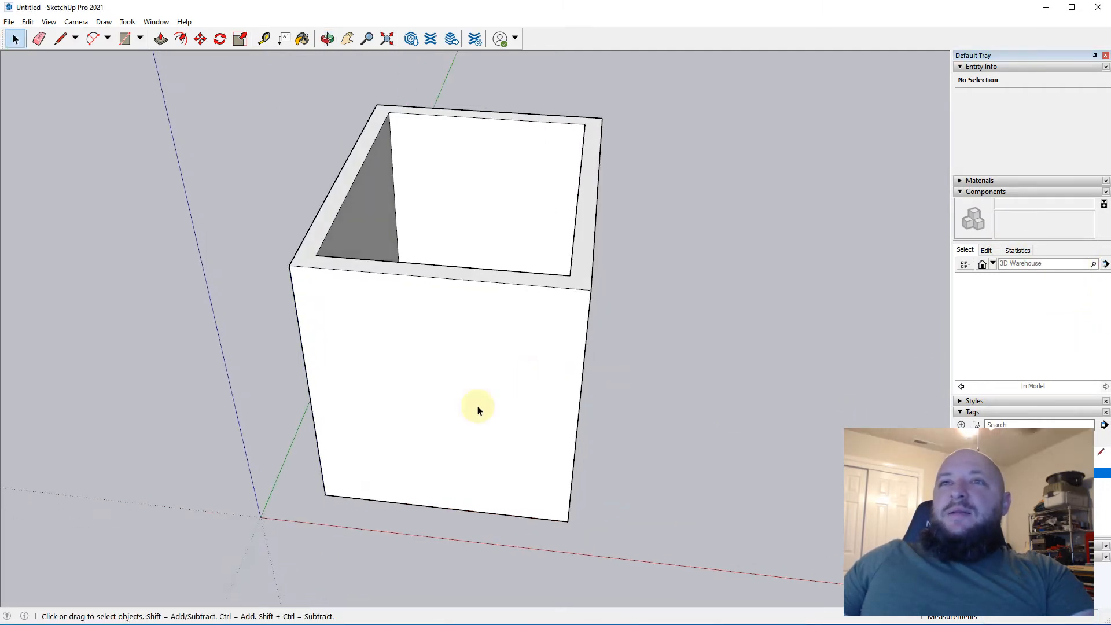
double_click(405, 375)
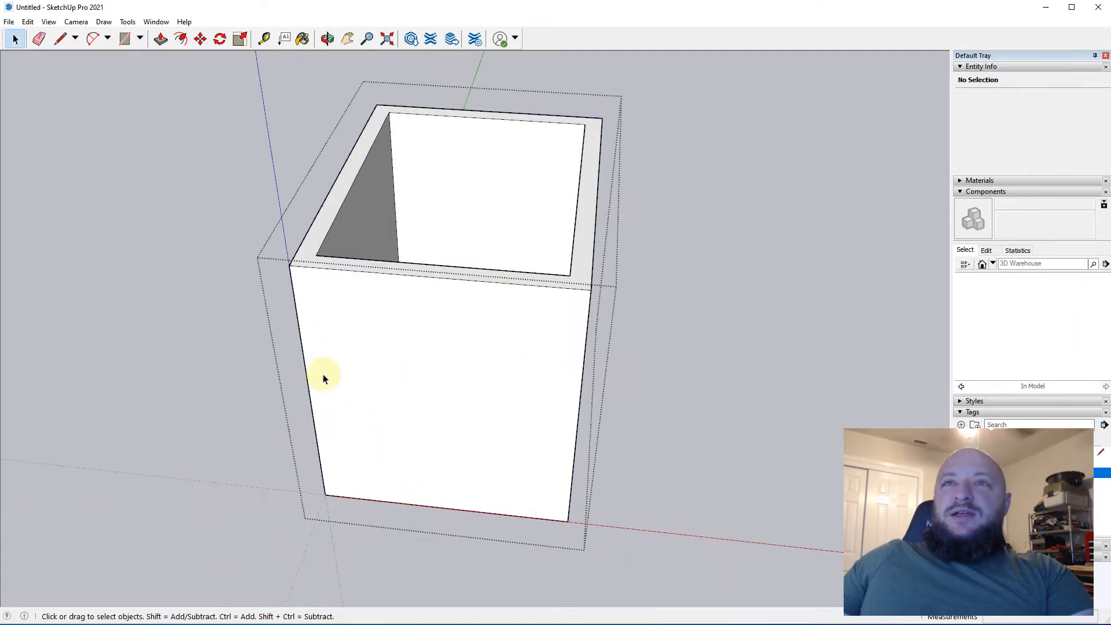
key(t)
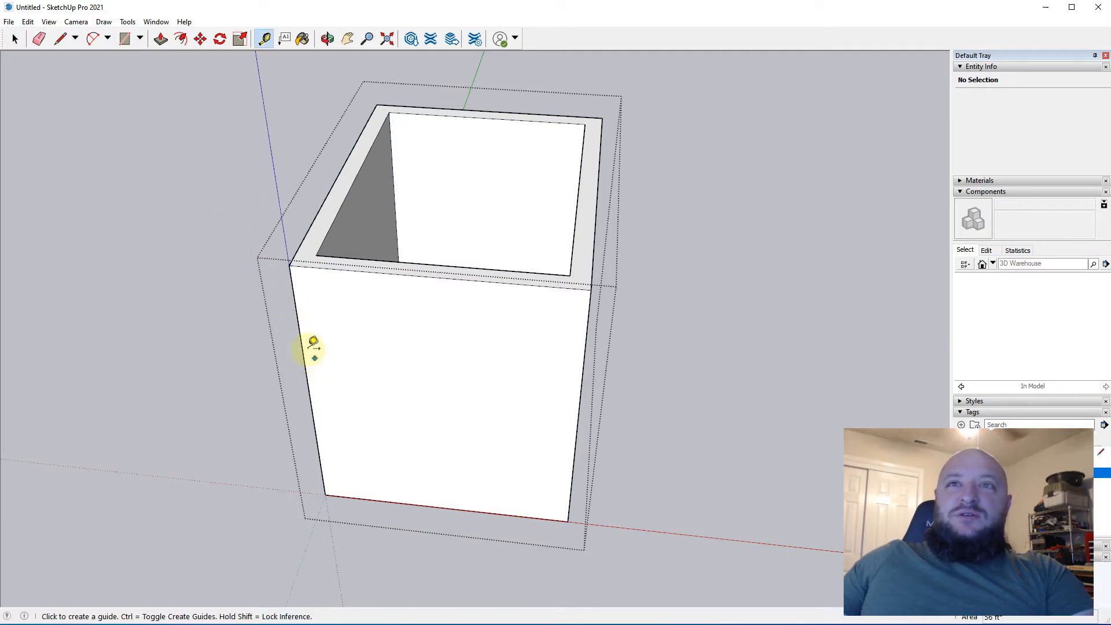
Try placing a vertical guide close to the front wall's left edge, and undo it
click(302, 348)
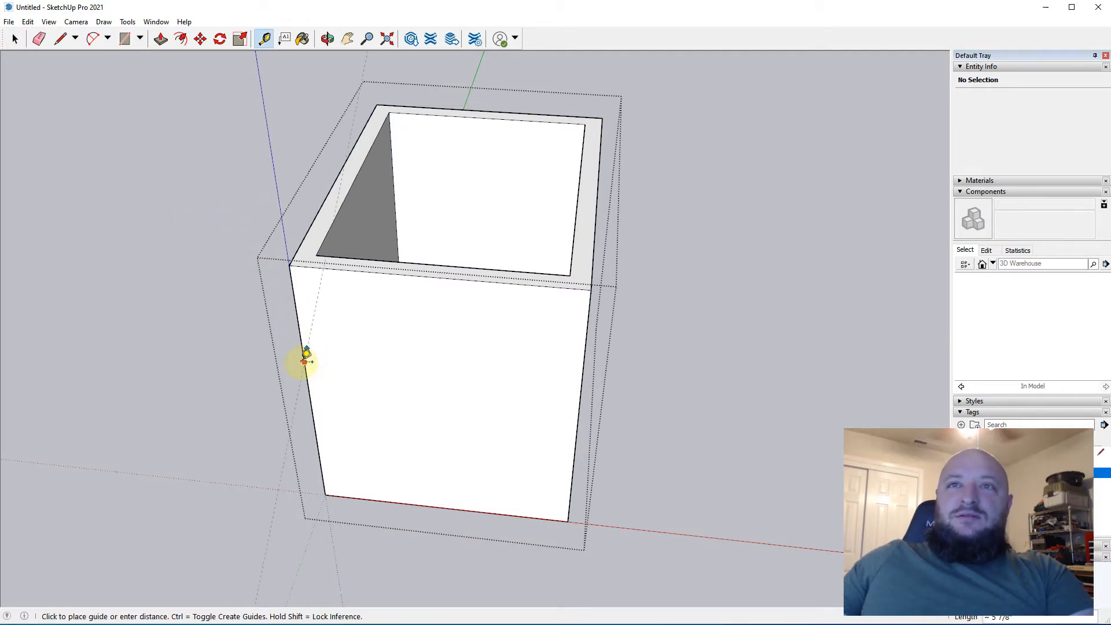
key(Escape)
click(301, 333)
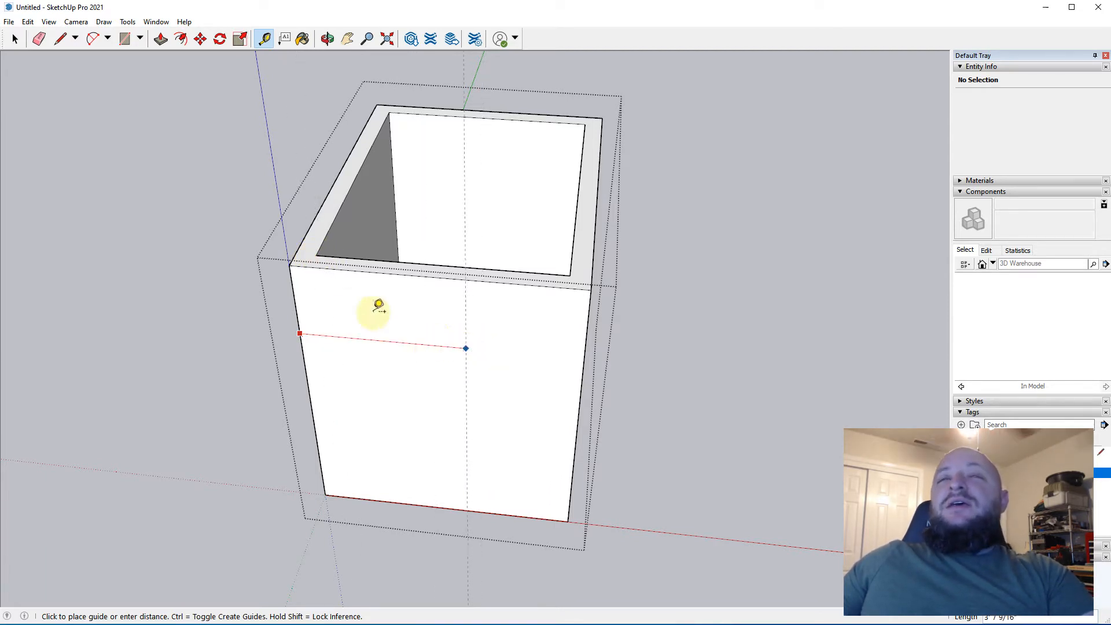
click(321, 243)
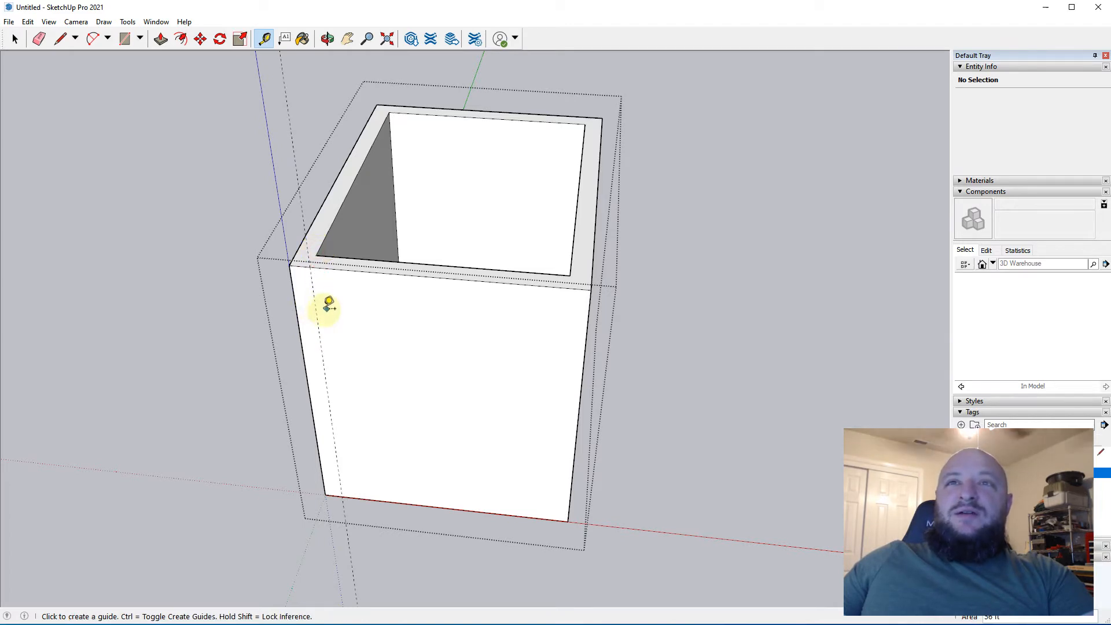
click(317, 308)
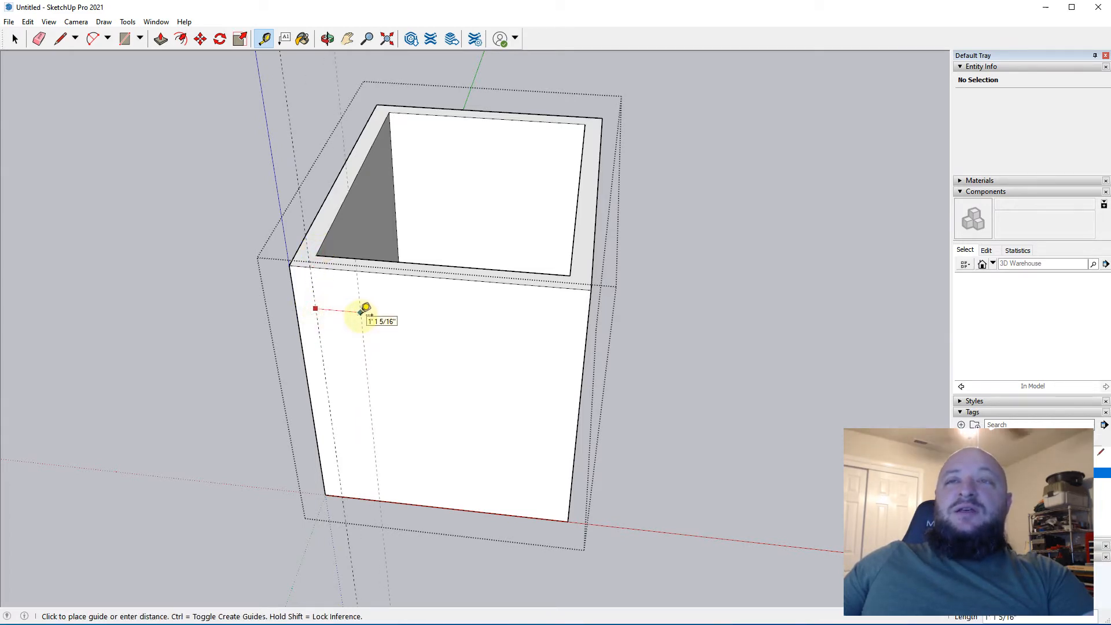
key(ctrl+z)
Place a vertical guide 1' in from the front wall's left edge and check its distance from that edge
click(298, 325)
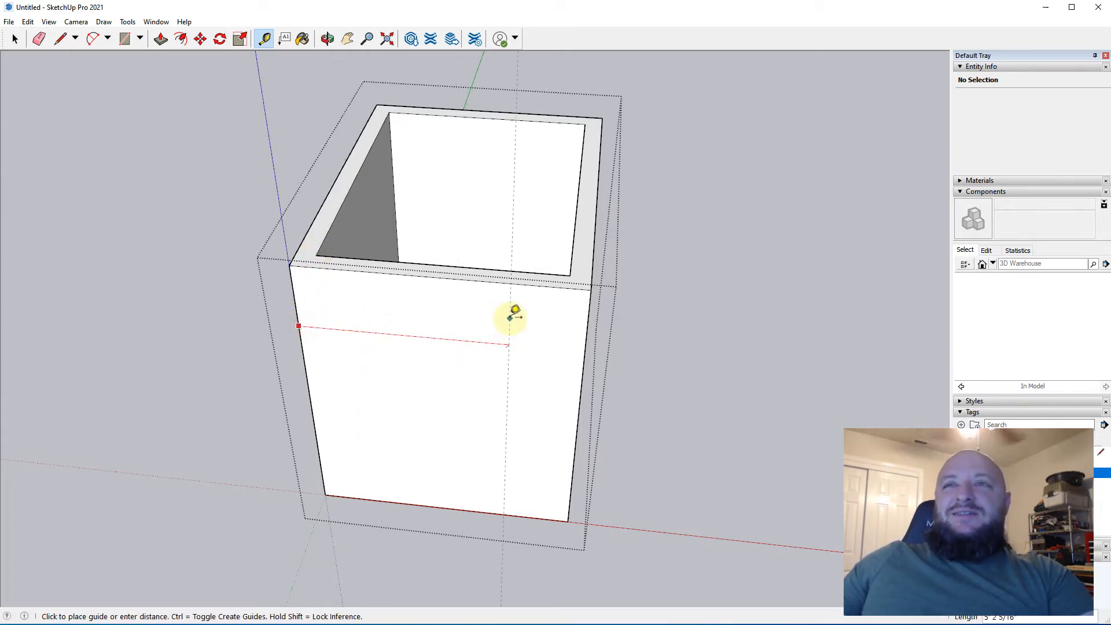
text(6)
key(Return)
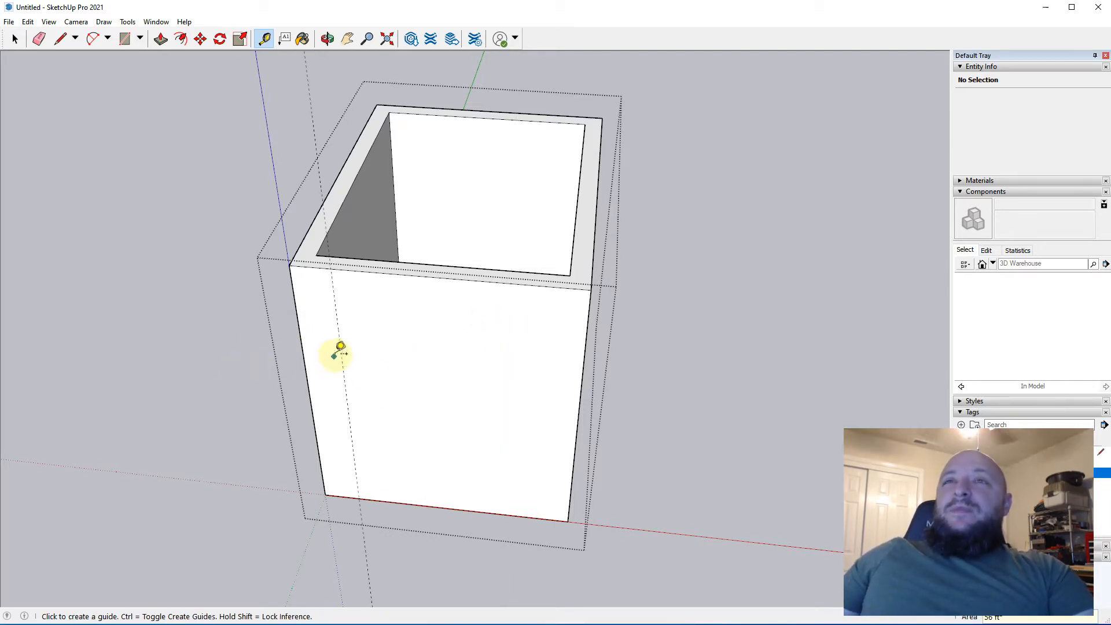
click(299, 326)
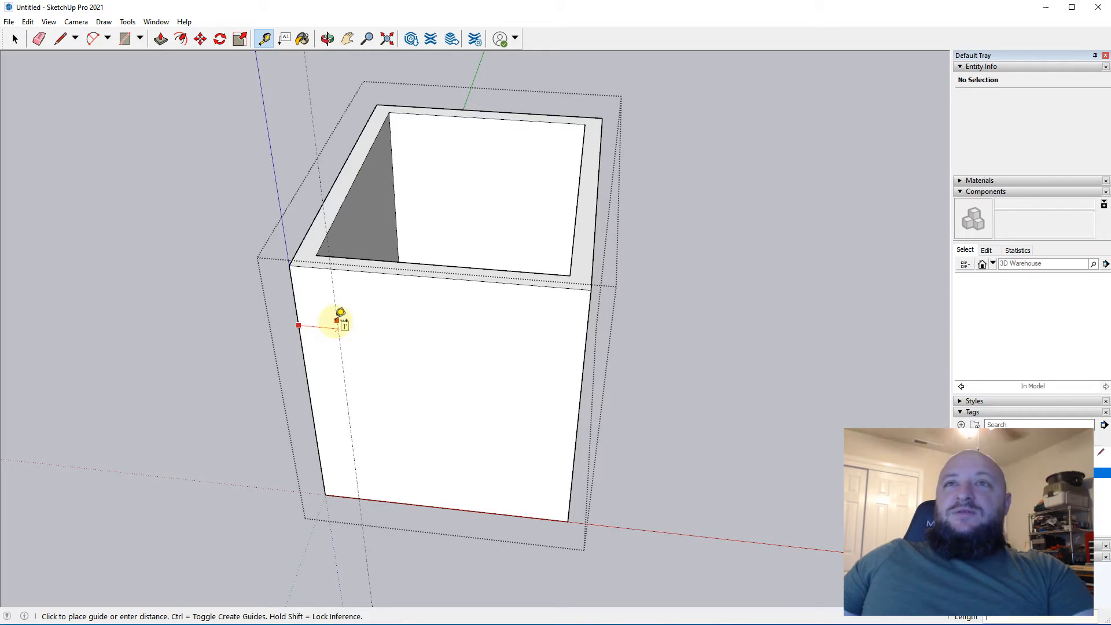
click(340, 312)
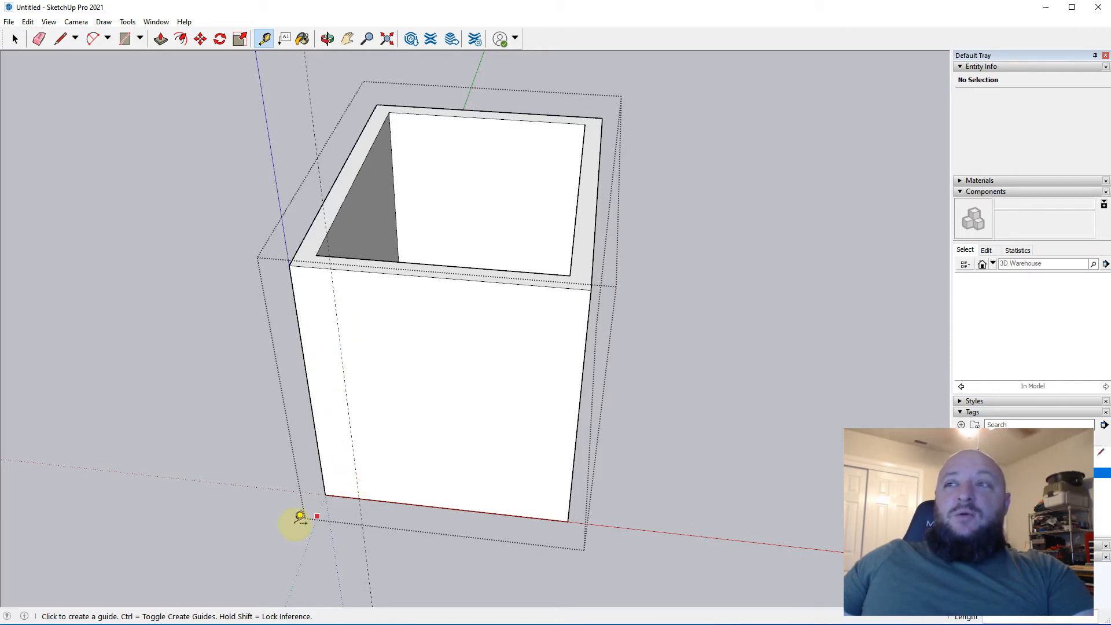
Place a second vertical guide on the front wall, 2'6" to the right of the first guide
click(340, 349)
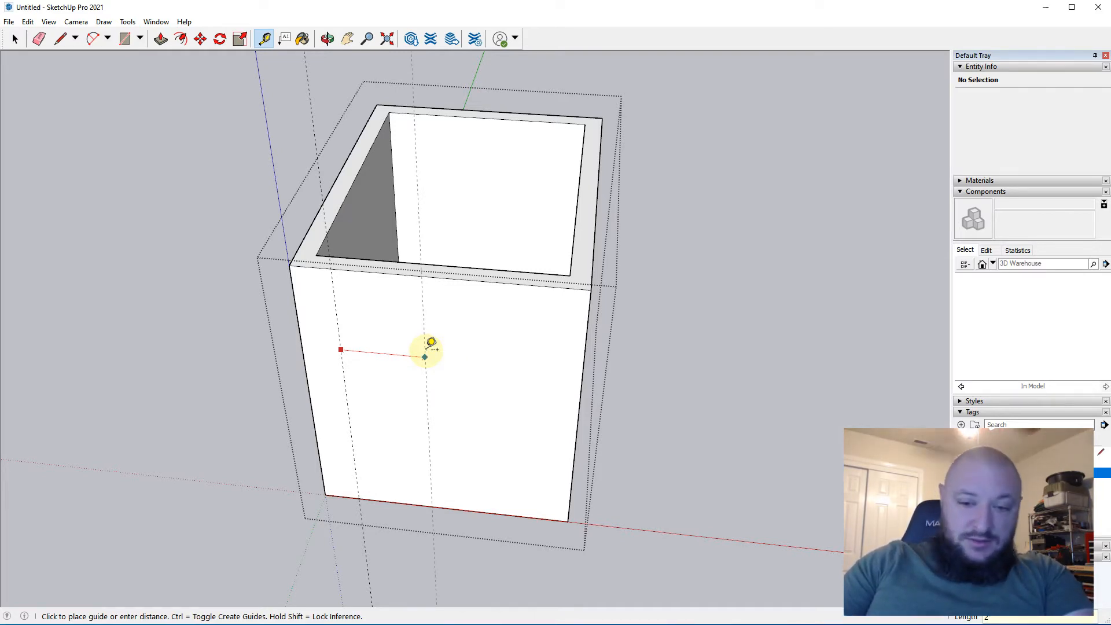
text(2'6)
key(Return)
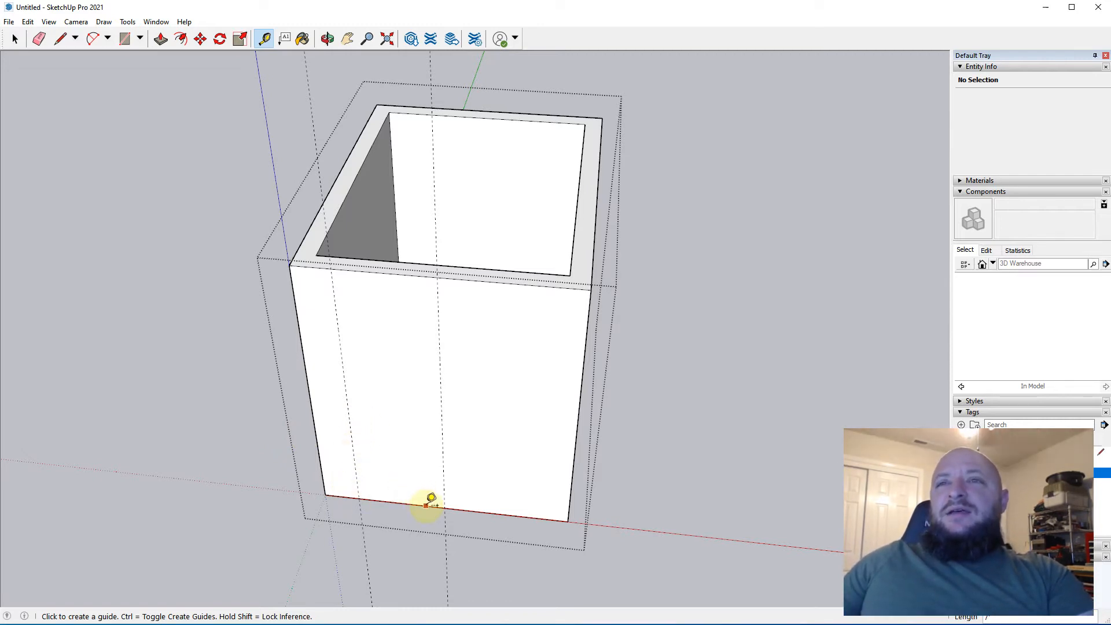
Try starting a horizontal guide from different points along the front wall's bottom edge, and undo the guide placed
click(426, 504)
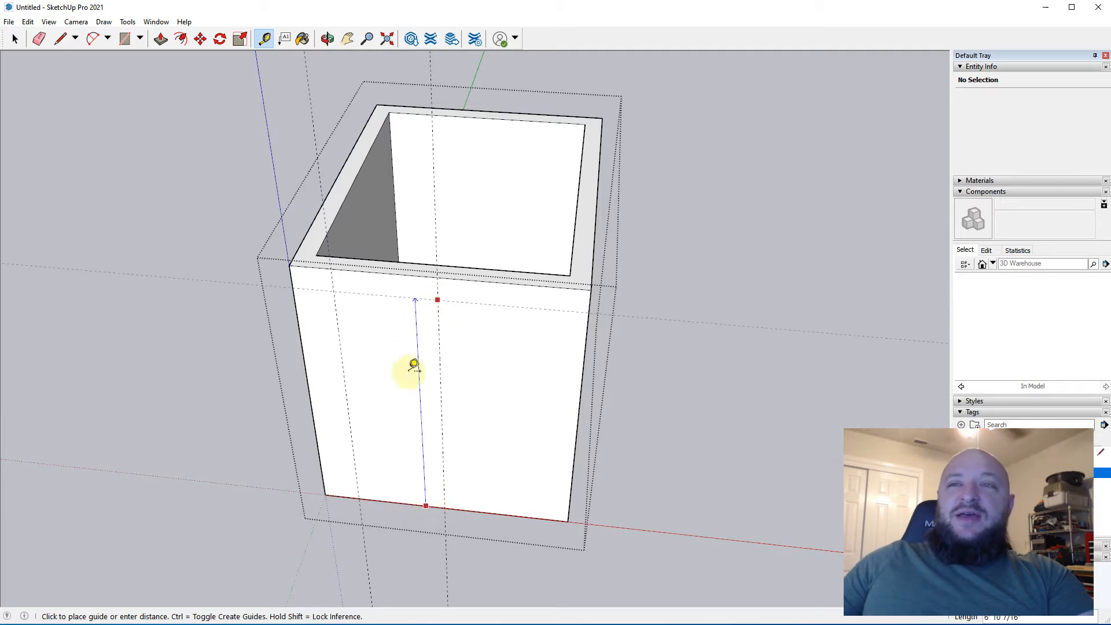
click(445, 503)
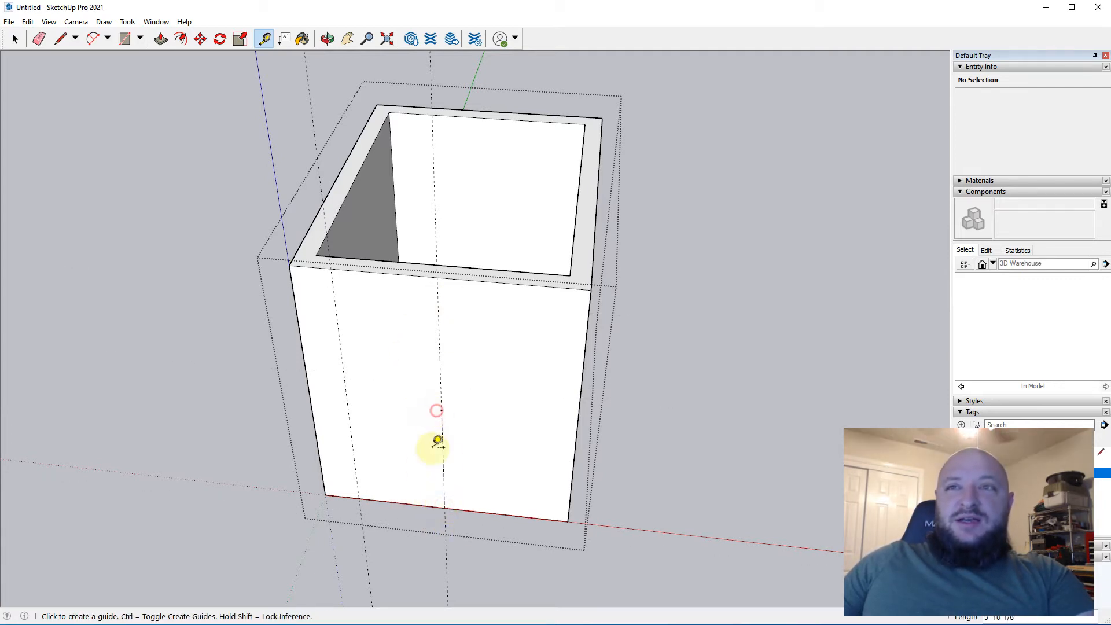
click(454, 508)
click(453, 382)
key(ctrl+z)
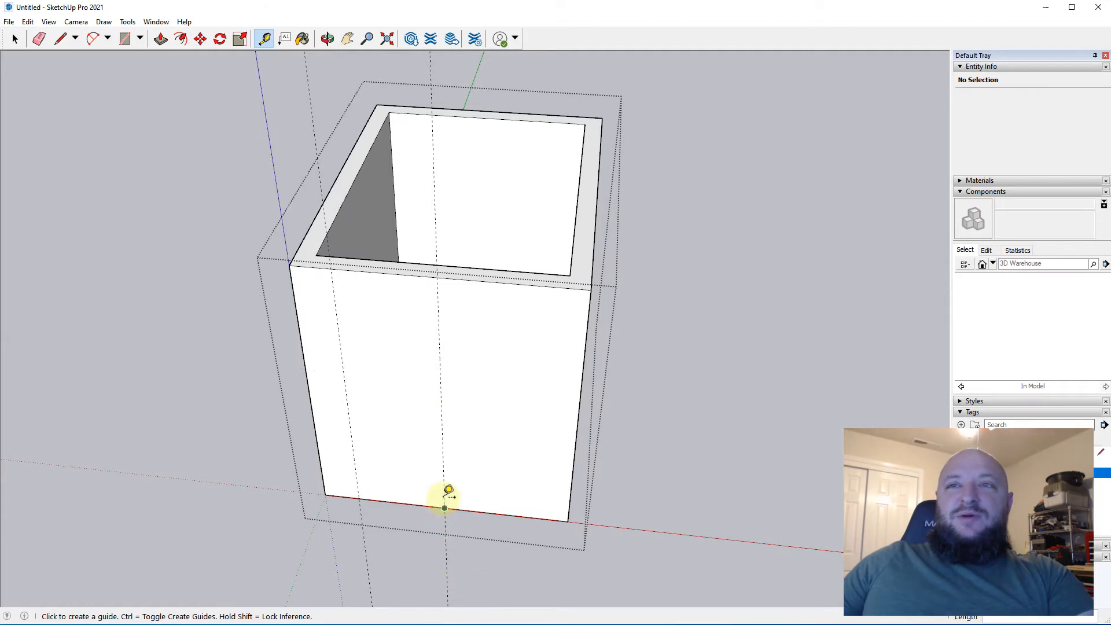
click(445, 507)
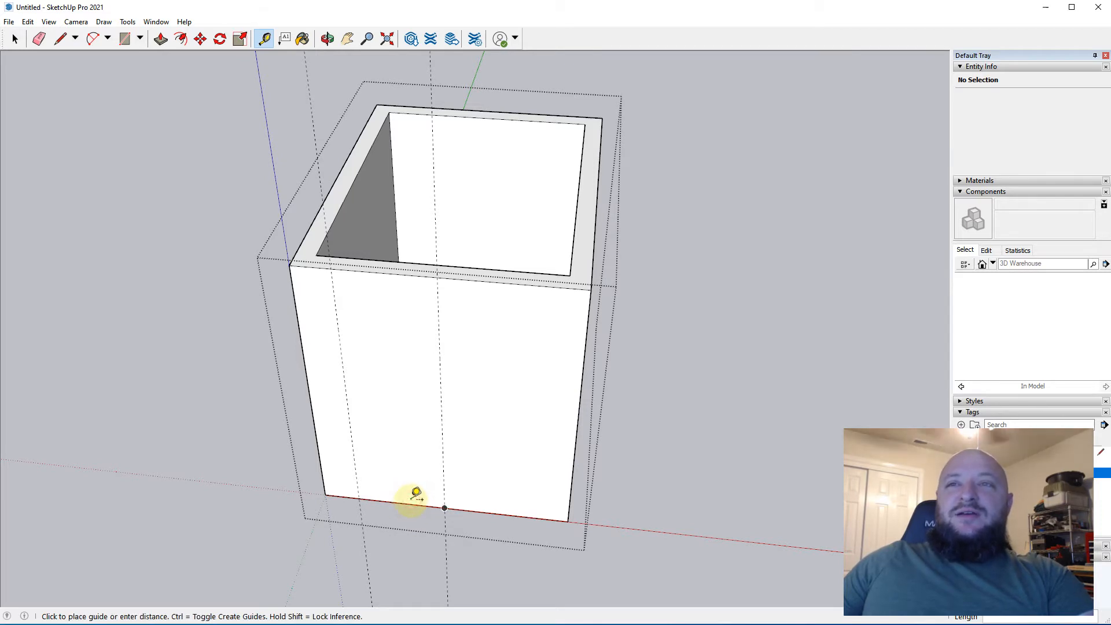
Place a horizontal guide 6'8" above the front wall's bottom edge
click(408, 503)
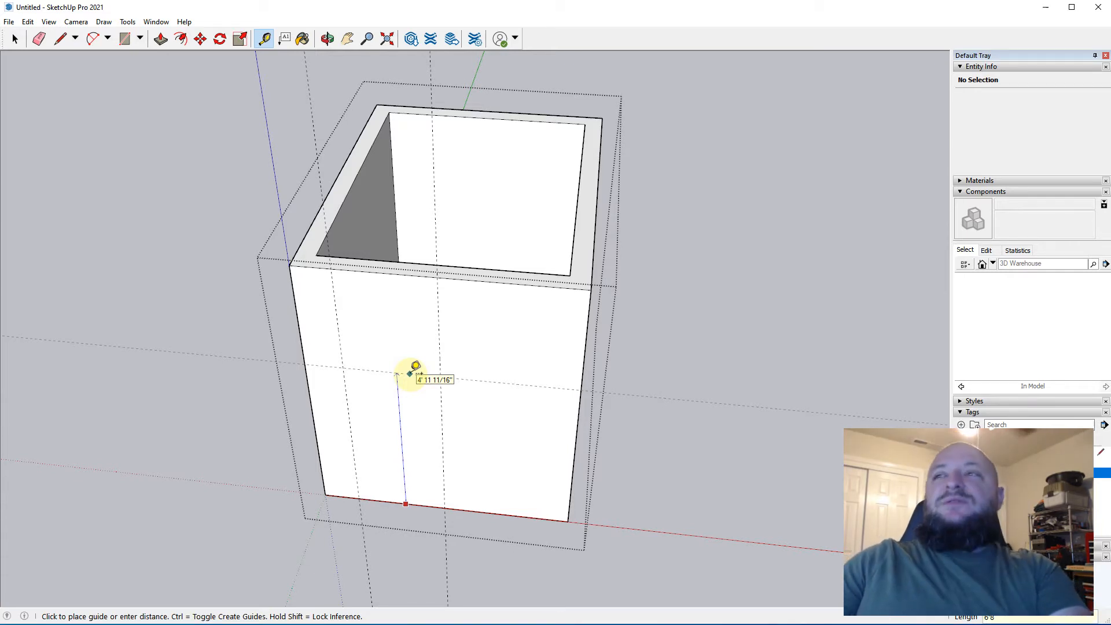
click(412, 370)
middle_drag(305, 453, 249, 407)
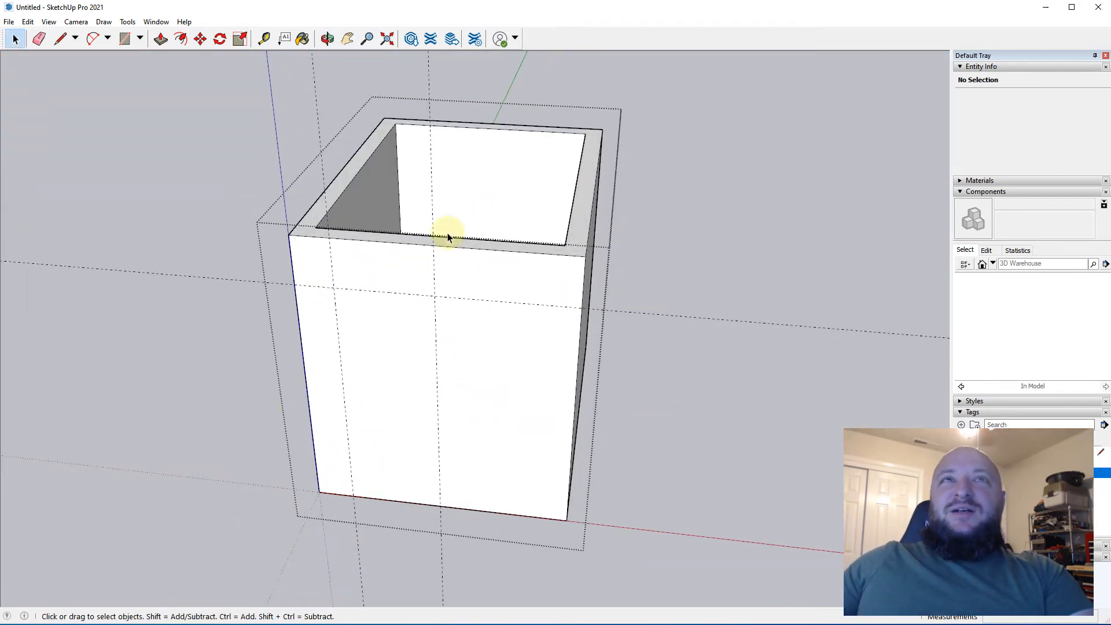
middle_drag(447, 237, 297, 287)
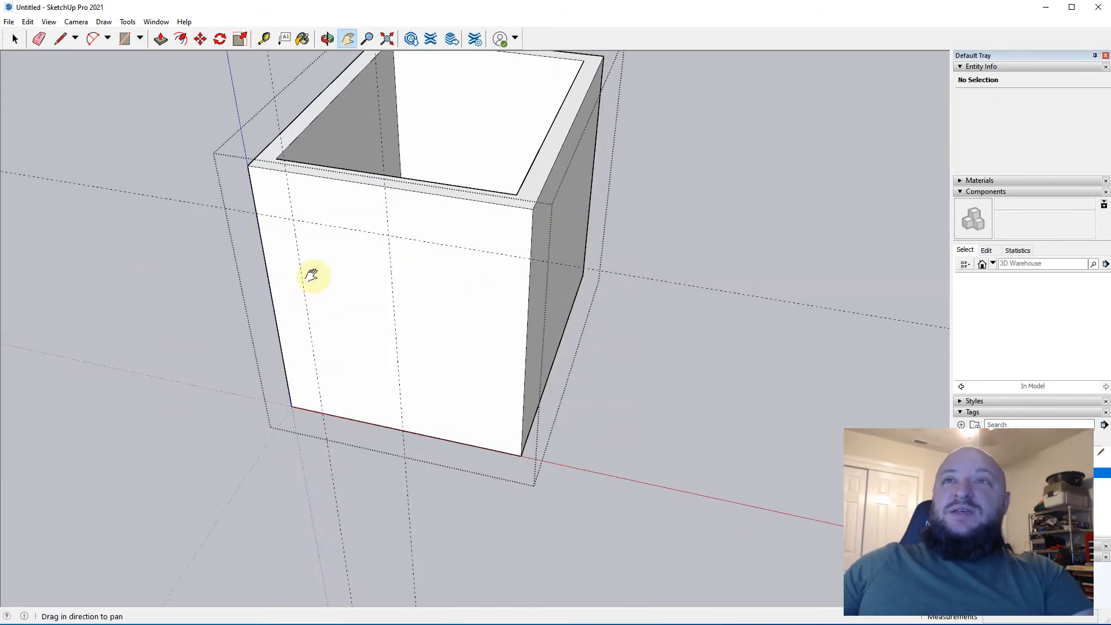
Measure the height of the horizontal guide above the front wall's bottom edge
key(r)
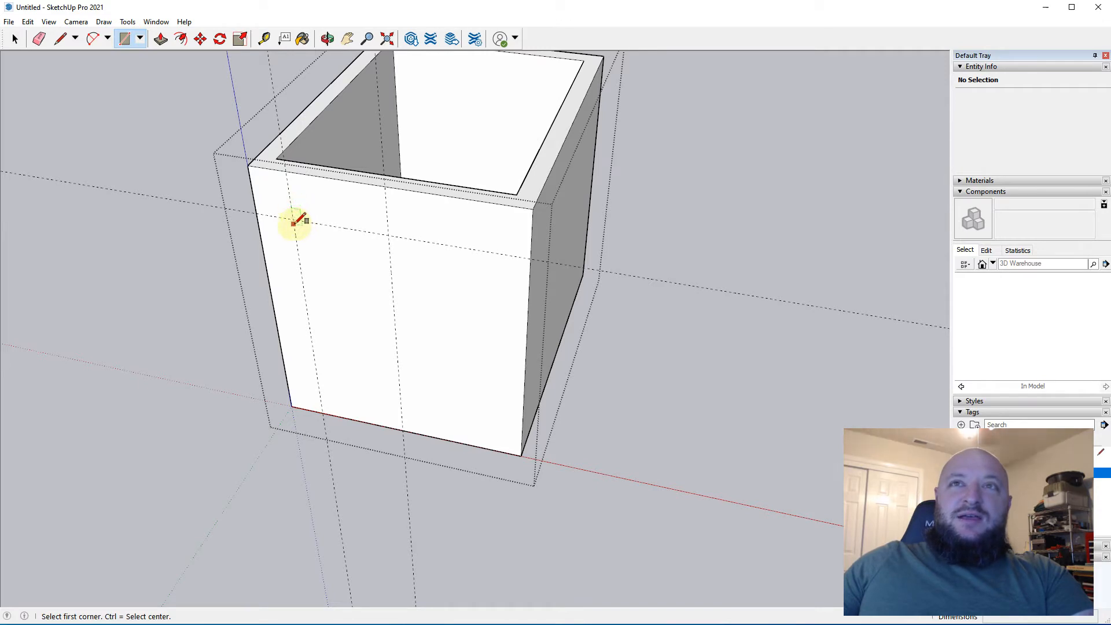
key(t)
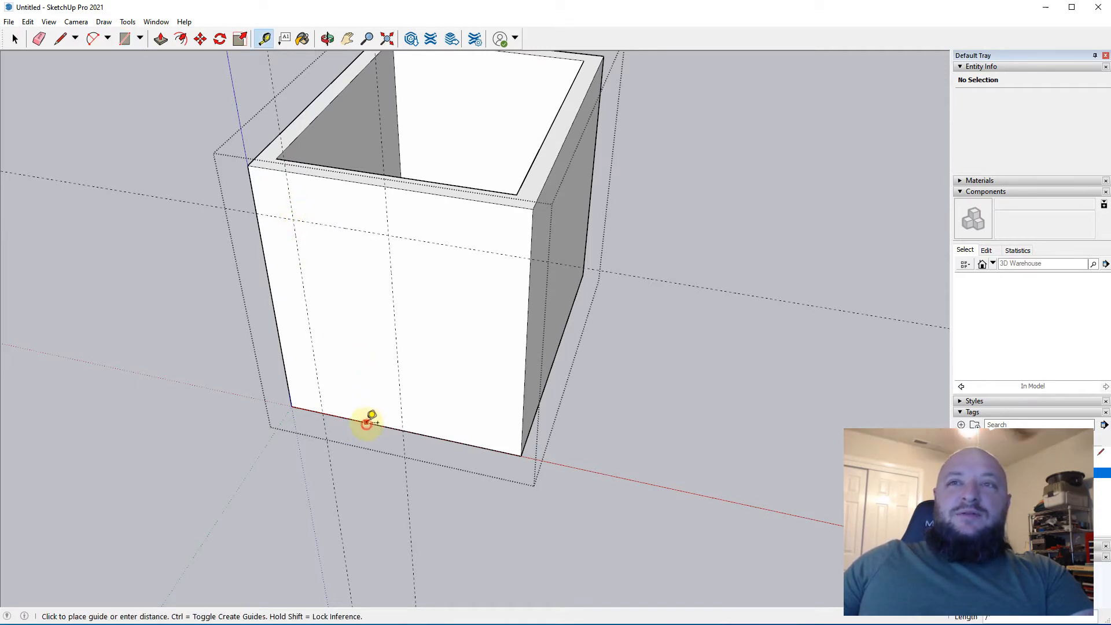
click(367, 422)
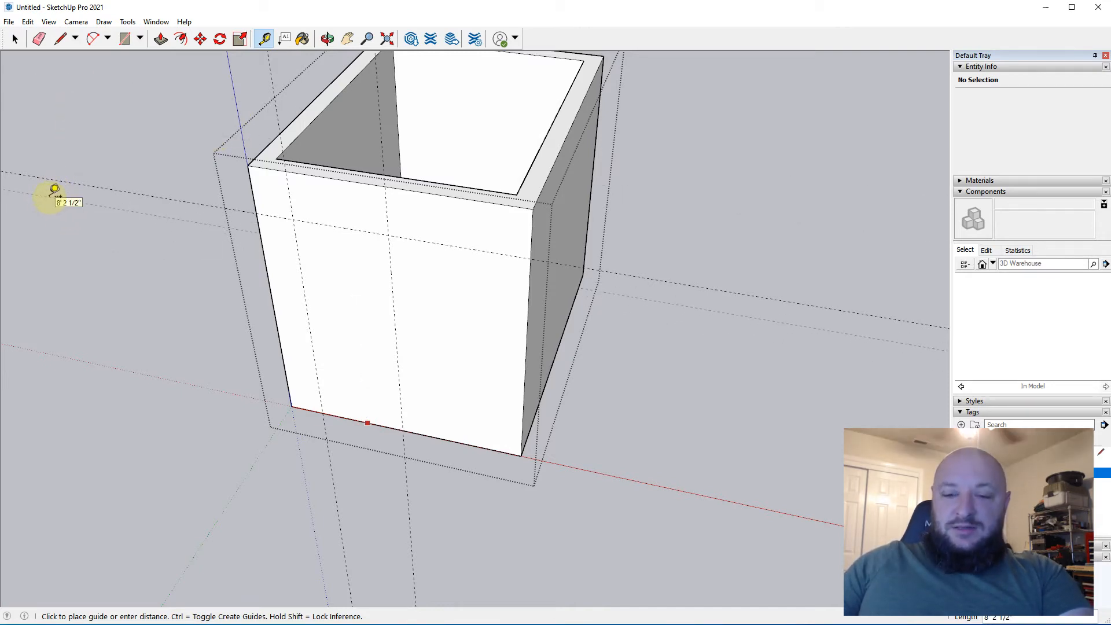
key(Return)
middle_drag(328, 202, 109, 126)
middle_drag(326, 173, 359, 421)
scroll(359, 422, up, 5)
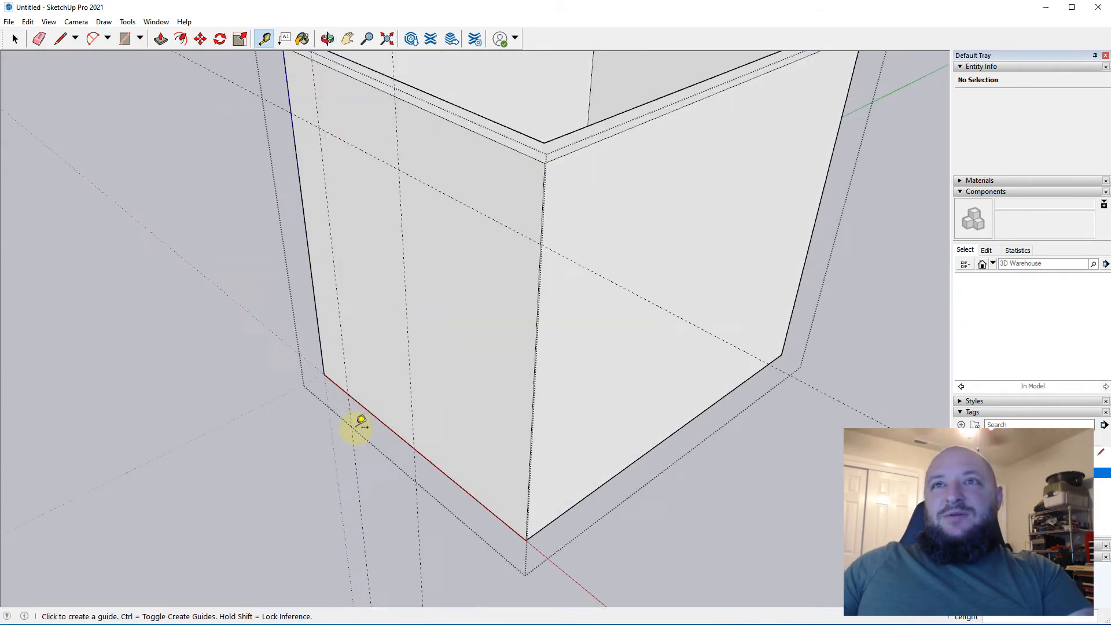
click(392, 429)
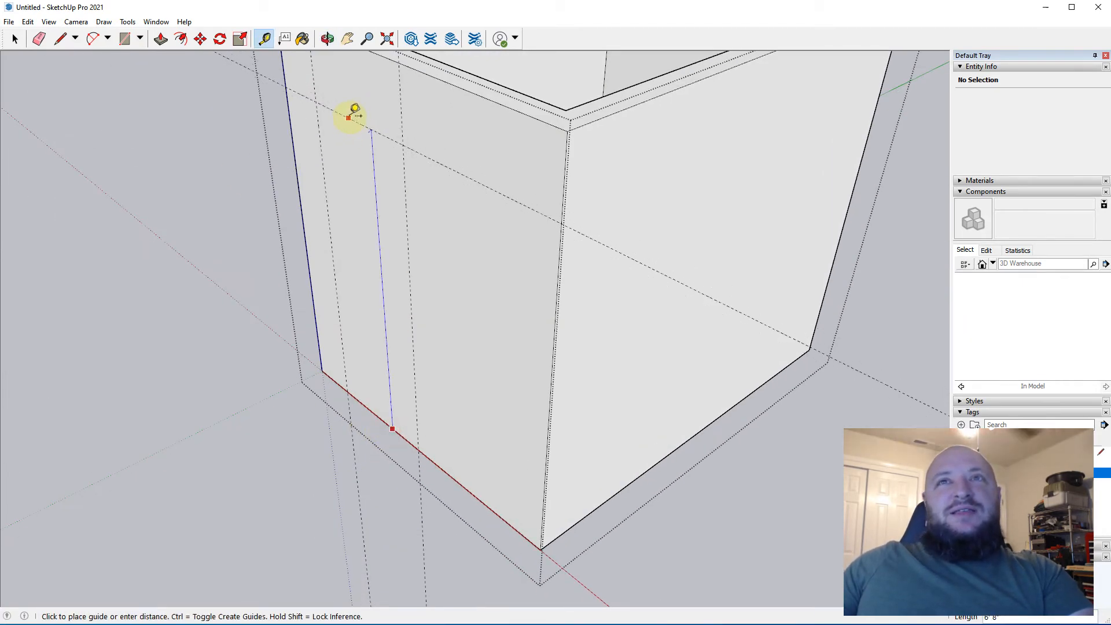
middle_drag(359, 133, 441, 201)
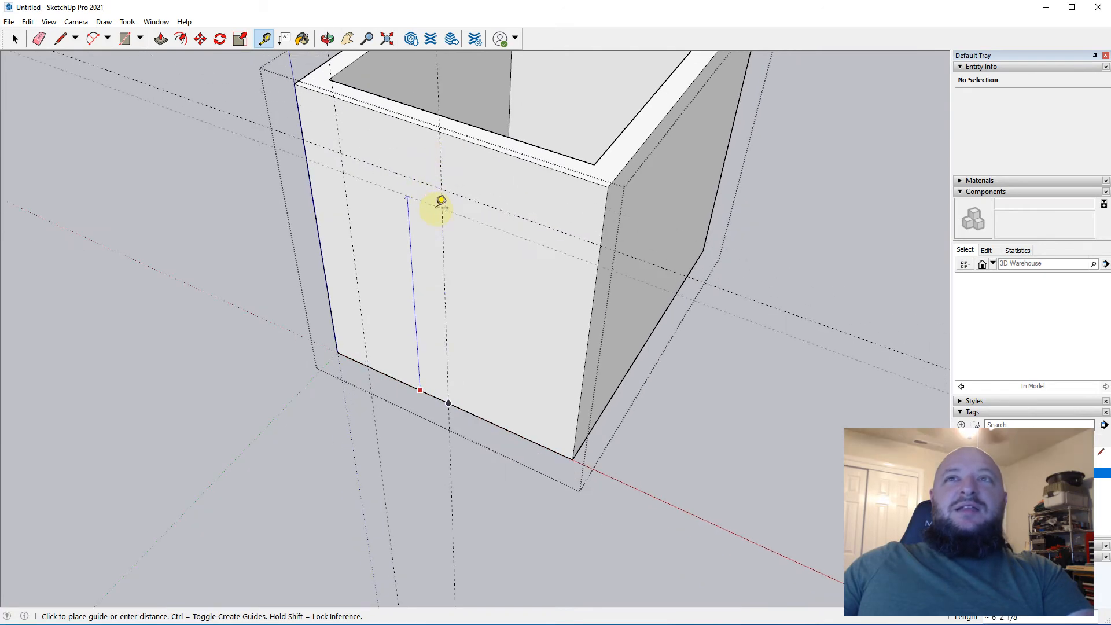
middle_drag(219, 126, 175, 83)
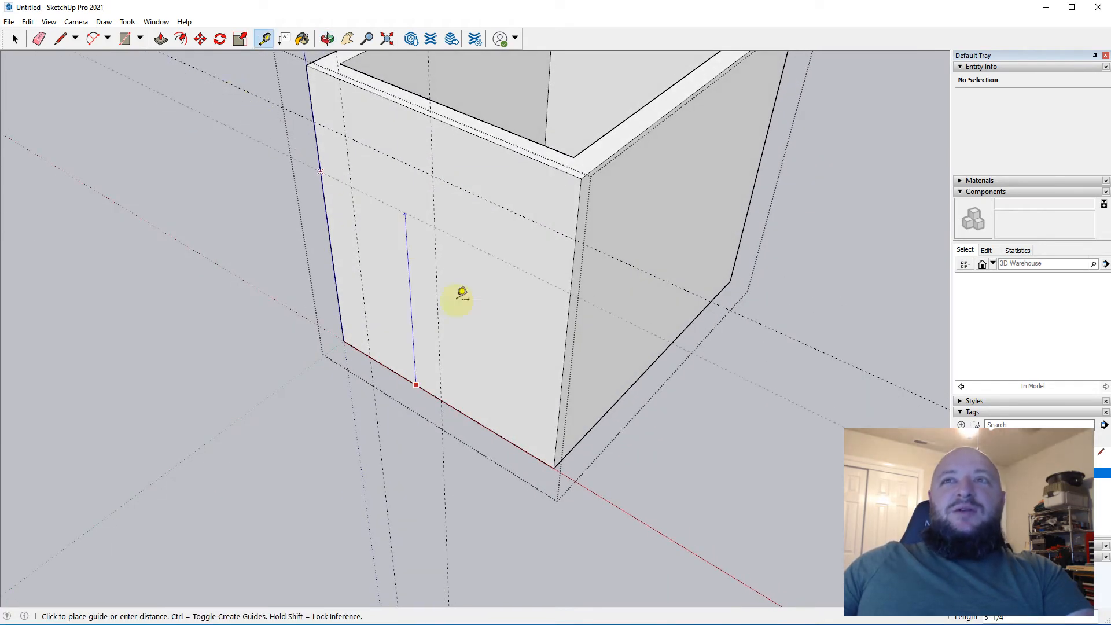
middle_drag(194, 53, 335, 94)
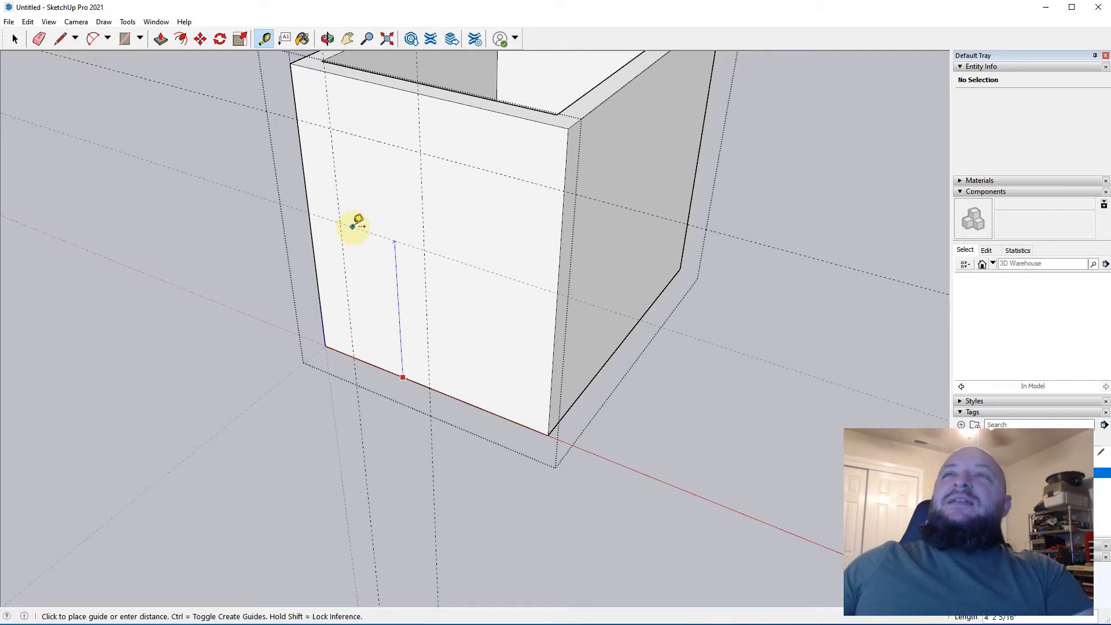
click(358, 225)
key(r)
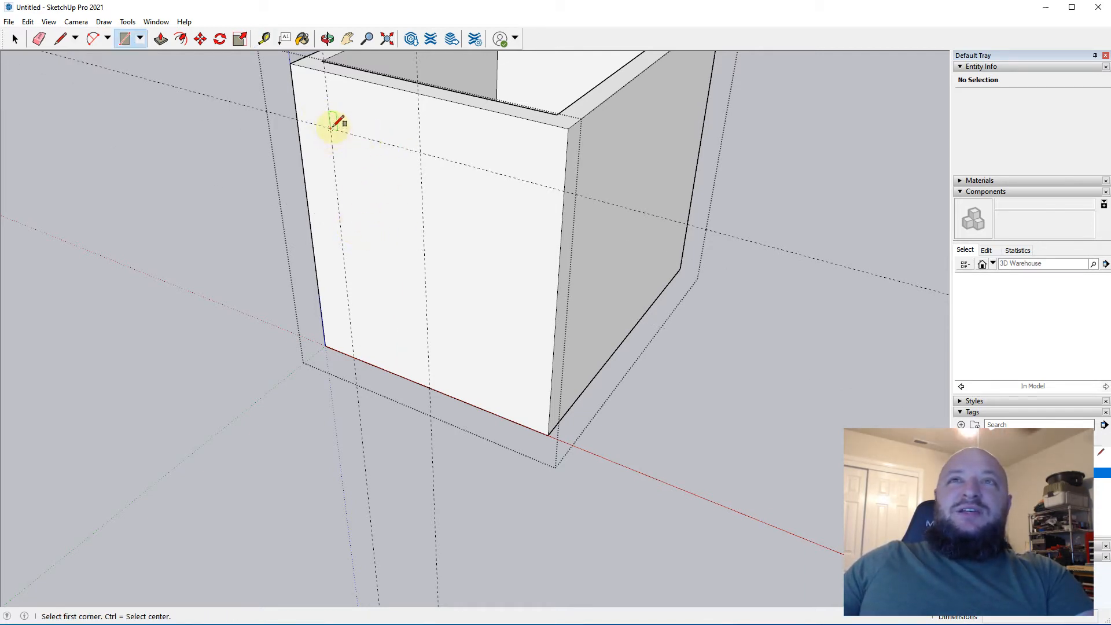
middle_drag(338, 129, 515, 194)
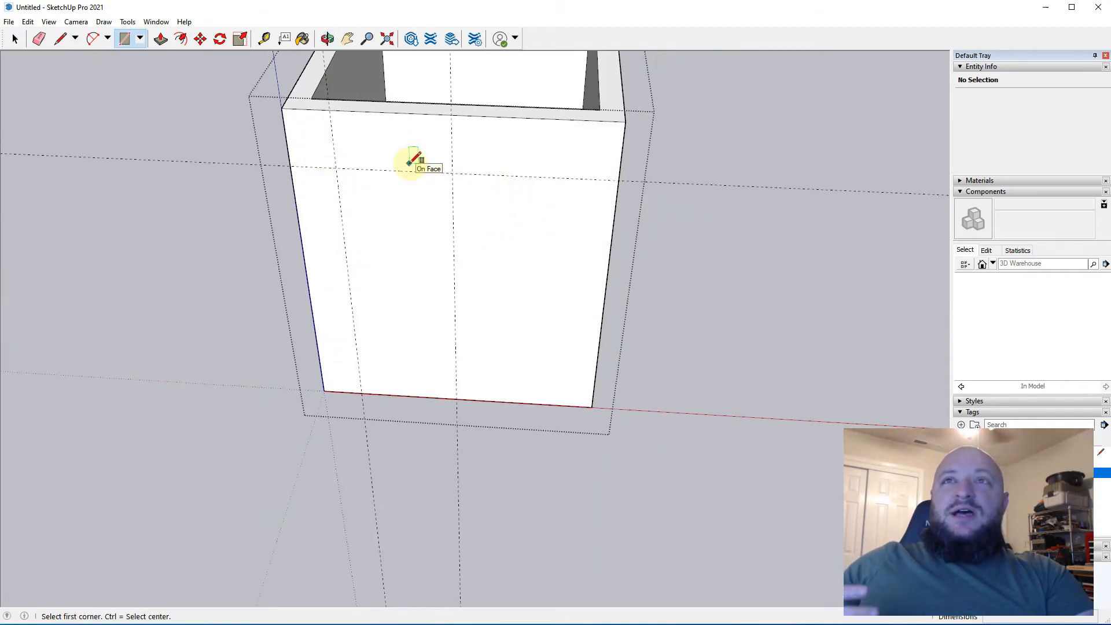
middle_drag(504, 149, 581, 210)
key(space)
Select the left wall's geometry and try moving it slightly outward from the room
scroll(440, 242, down, 5)
middle_drag(389, 216, 320, 195)
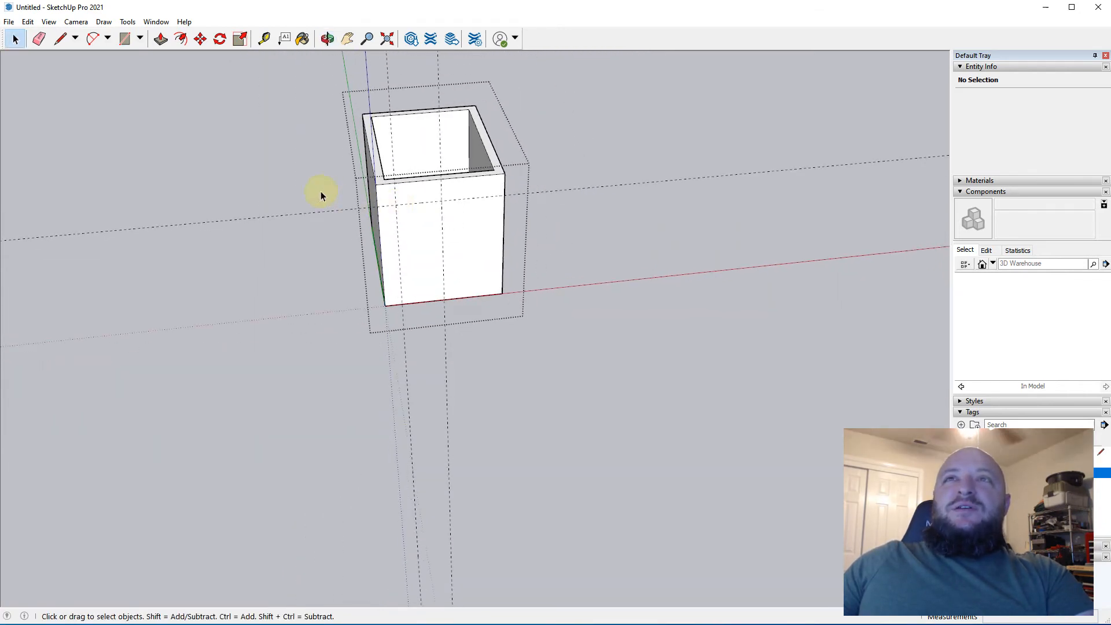
drag(292, 73, 474, 380)
middle_drag(392, 260, 441, 211)
scroll(384, 169, up, 3)
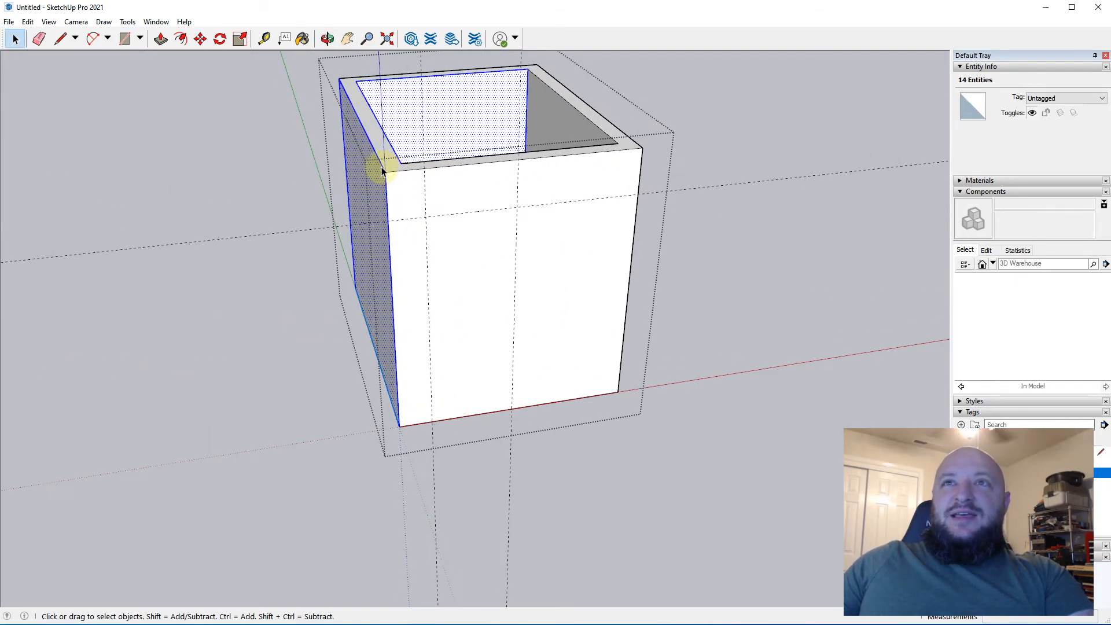
key(m)
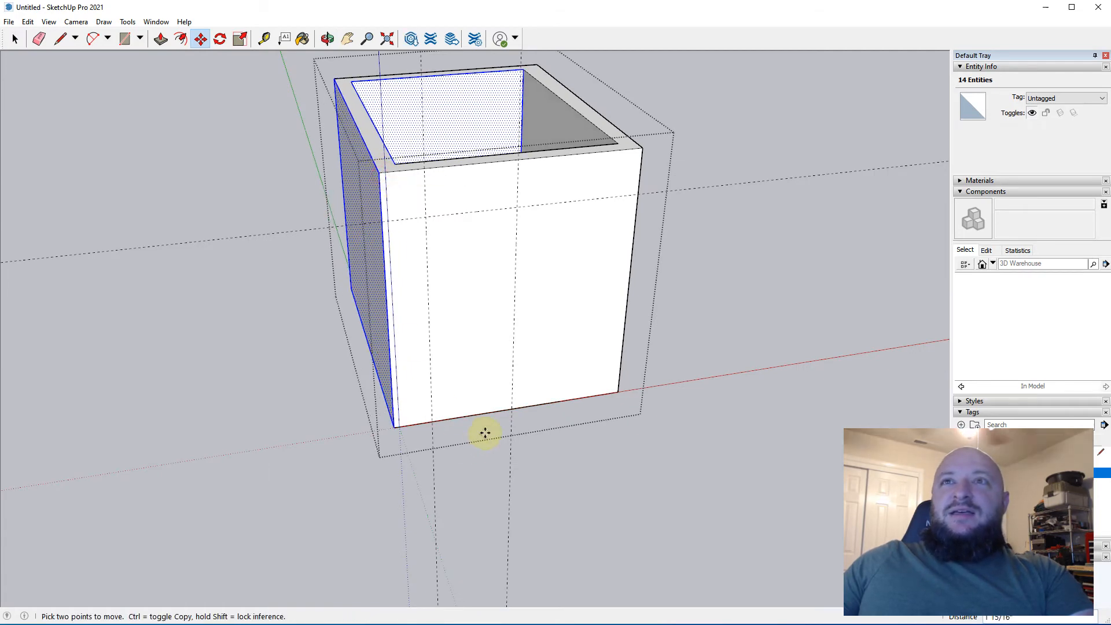
middle_drag(484, 428, 422, 434)
scroll(528, 256, down, 2)
Measure the wall thickness along the top of the room
key(t)
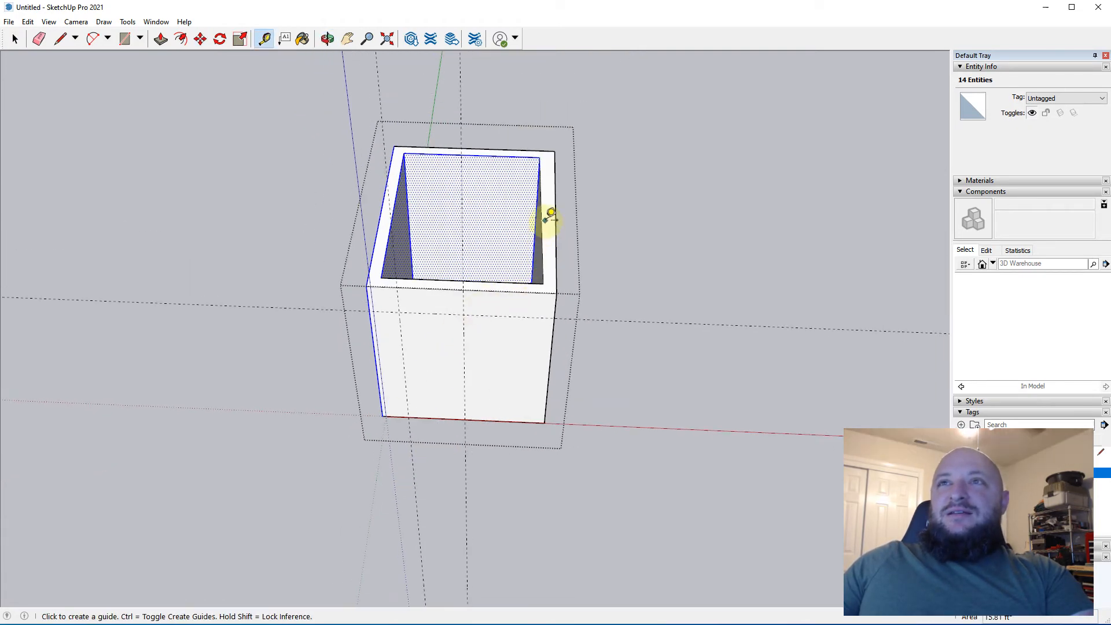
scroll(538, 248, up, 2)
middle_drag(533, 216, 689, 364)
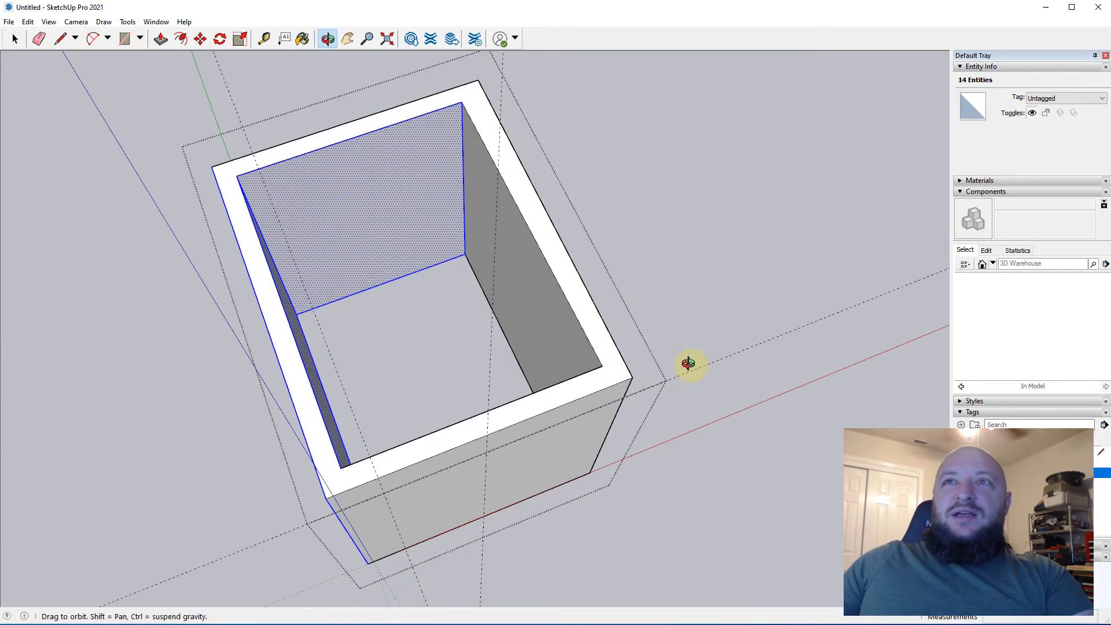
click(518, 207)
click(237, 164)
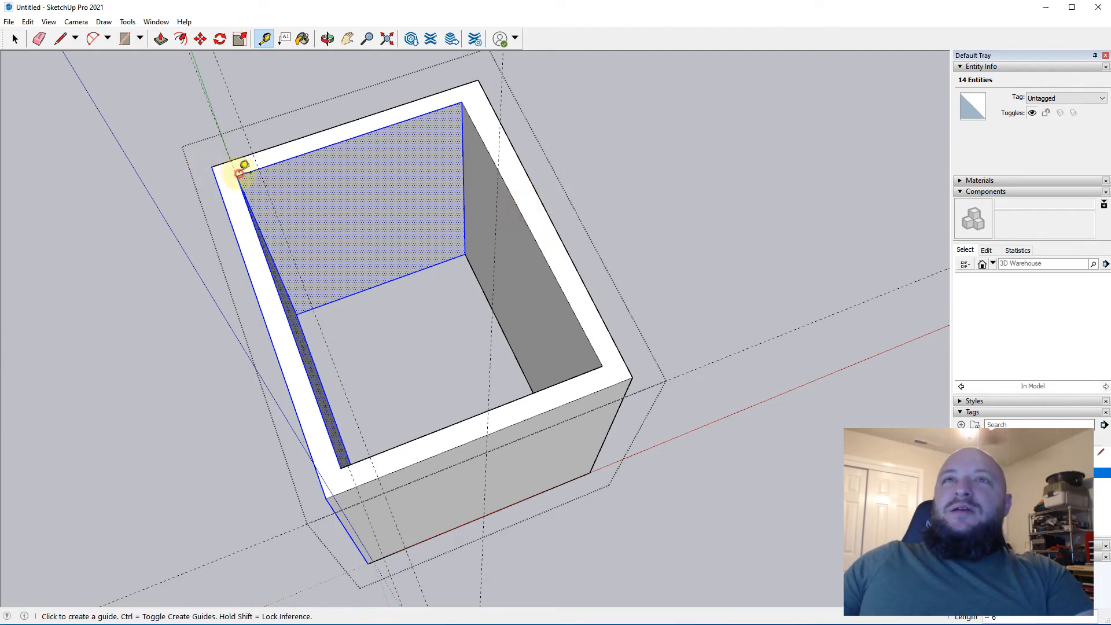
Draw a line between the inner corners along the left wall's top and delete the face covering the room opening
key(l)
click(237, 175)
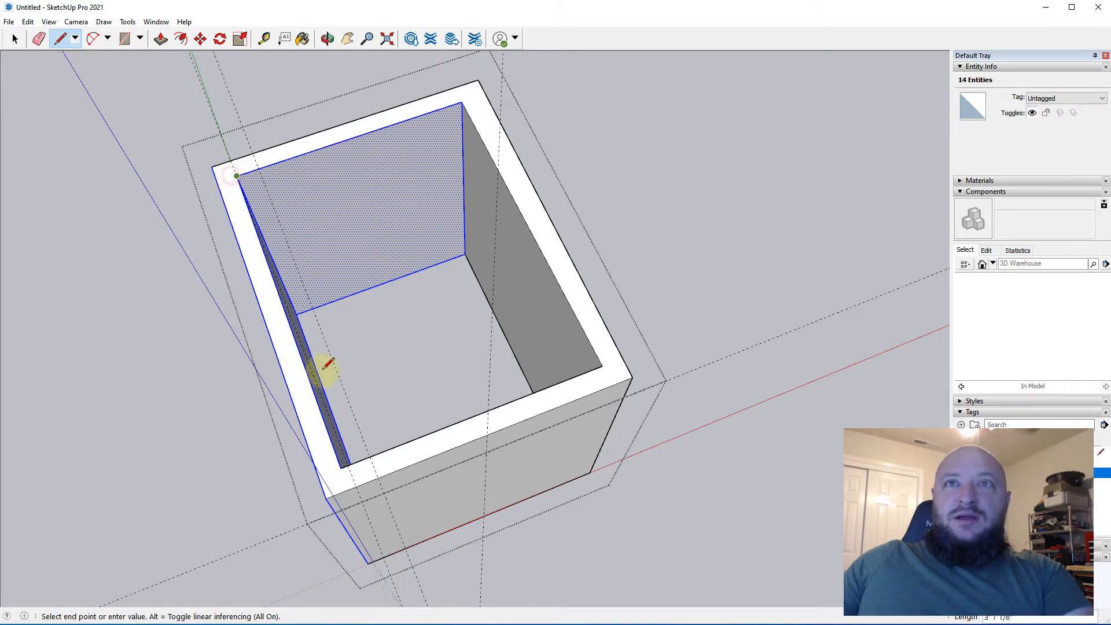
click(353, 467)
key(space)
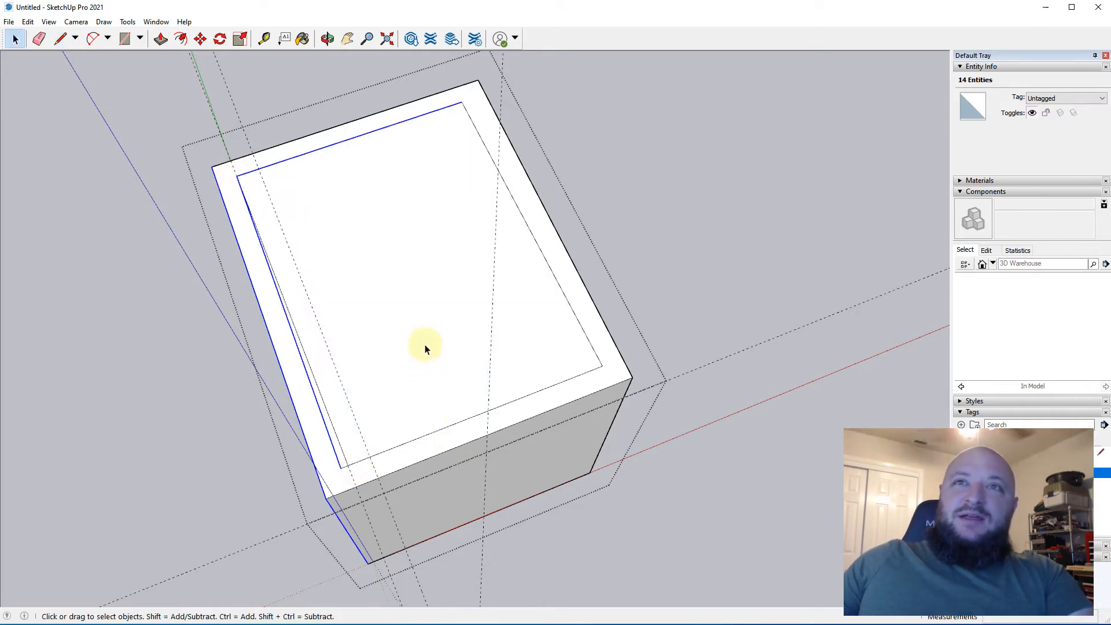
click(424, 347)
key(Delete)
Try erasing the extra line on top of the left wall, and undo the edits back to before the wall was moved
mouse_move(417, 383)
middle_down()
mouse_move(382, 374)
mouse_move(290, 272)
middle_up()
scroll(235, 310, up, 3)
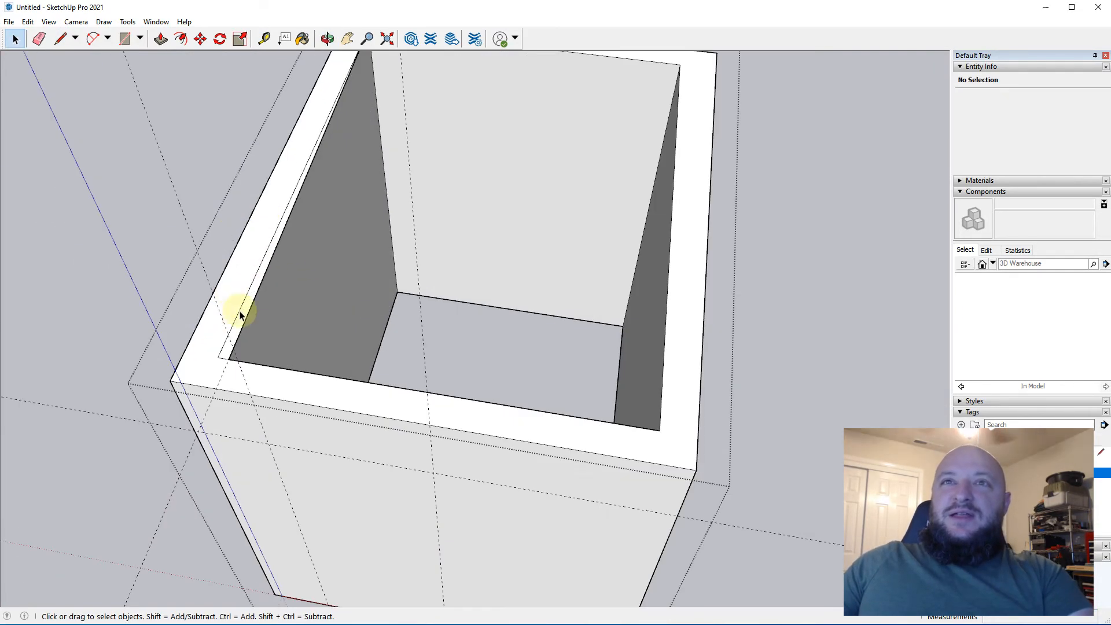
key(e)
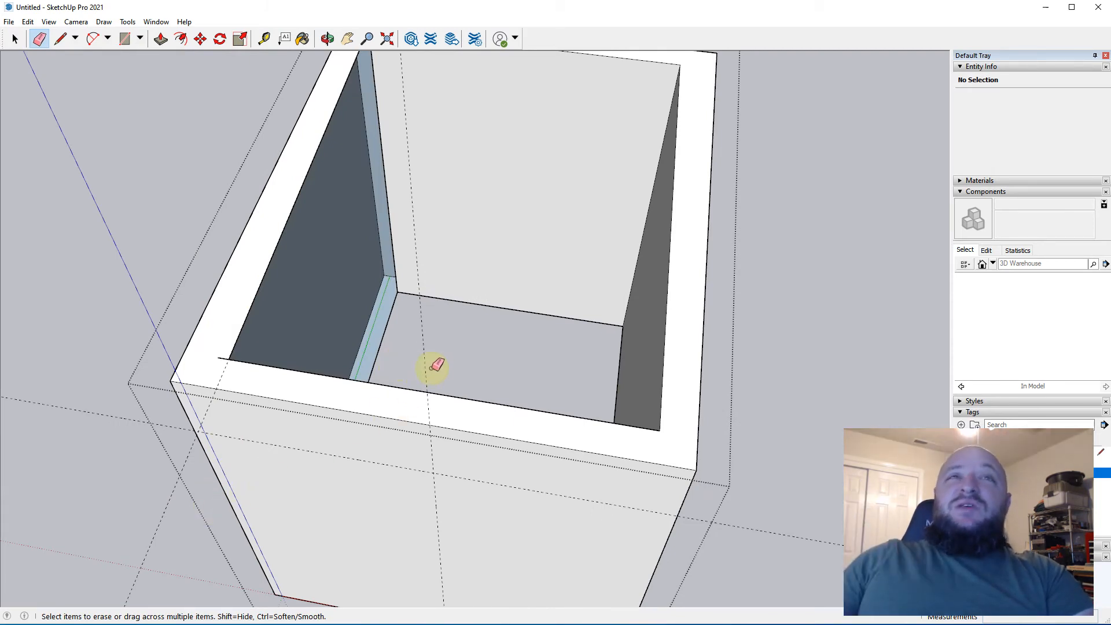
key(ctrl+z)
click(286, 355)
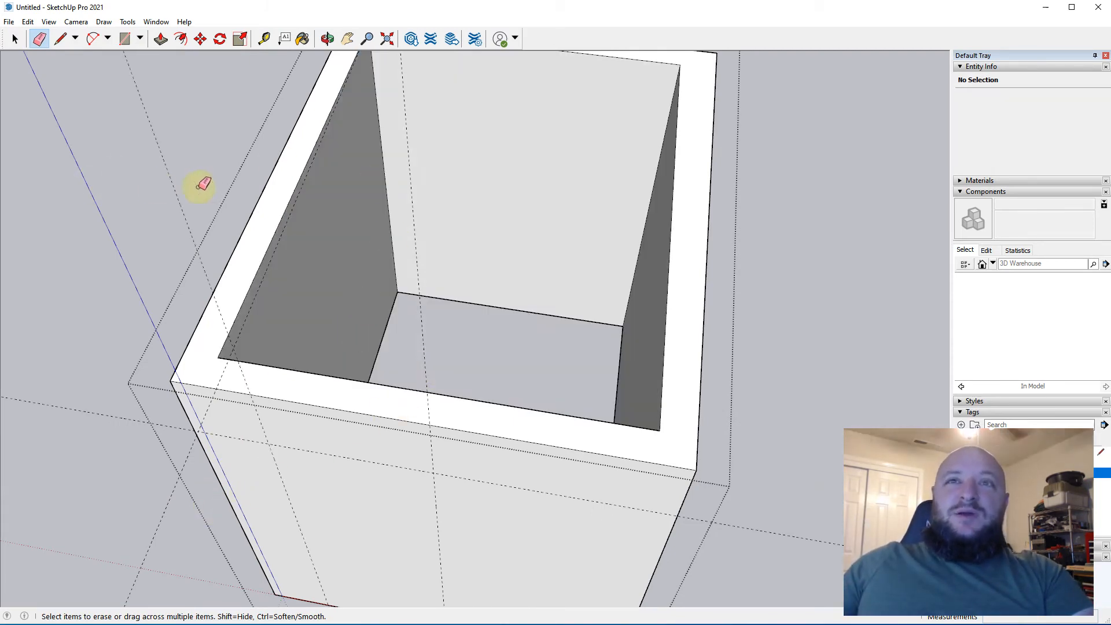
middle_drag(356, 206, 478, 219)
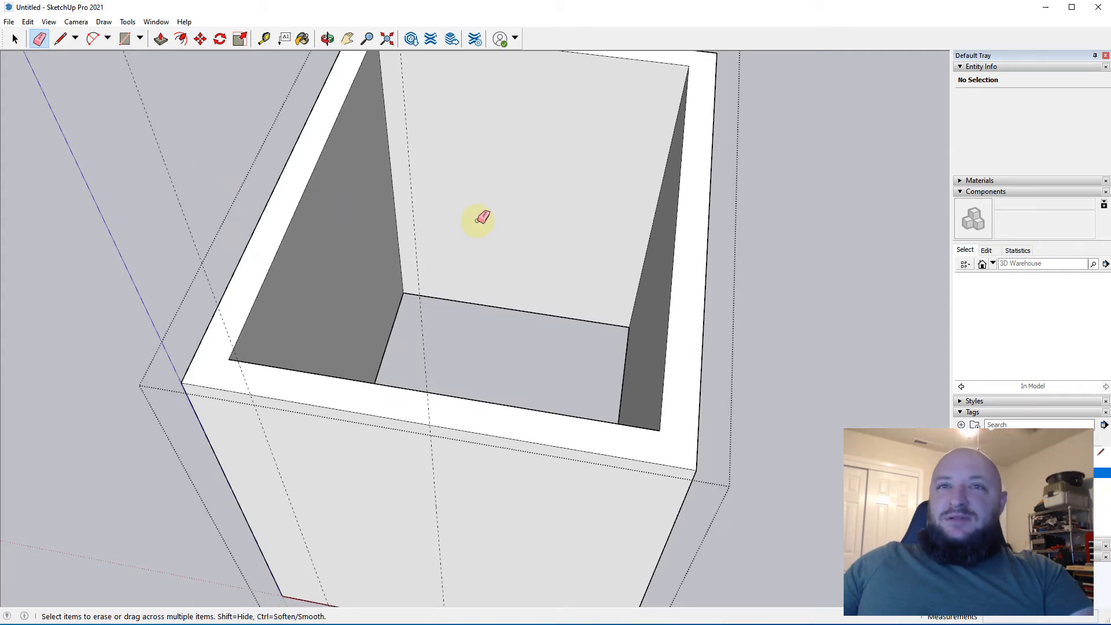
key(ctrl+z)
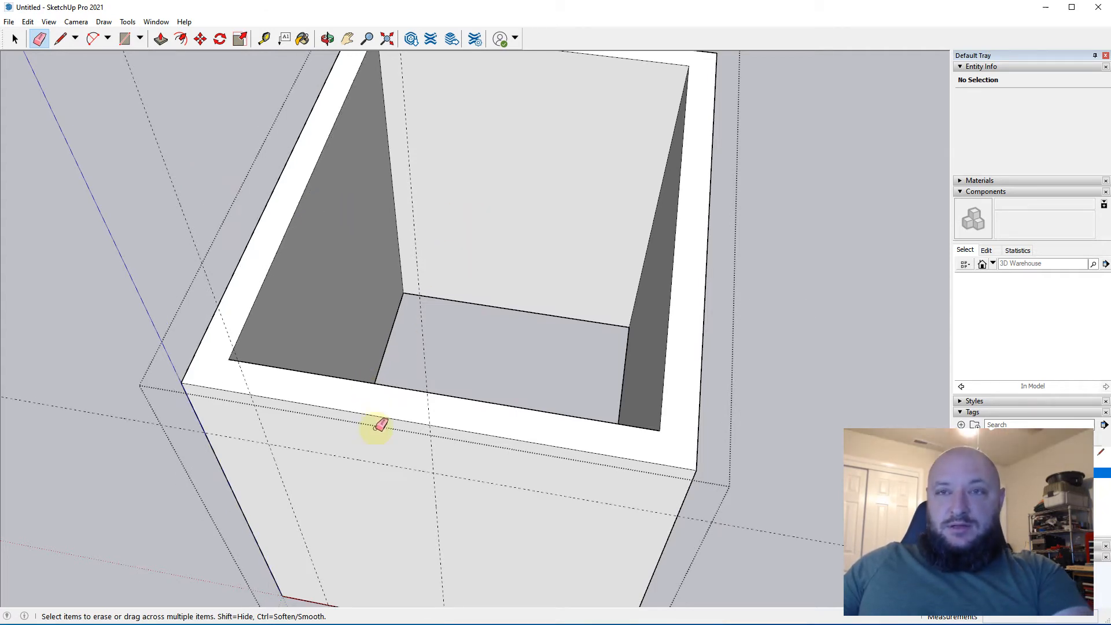
Draw the door rectangle on the front wall, from the first vertical guide's crossing with the horizontal guide to the second guide's foot
key(space)
middle_drag(319, 470, 317, 379)
scroll(314, 379, down, 3)
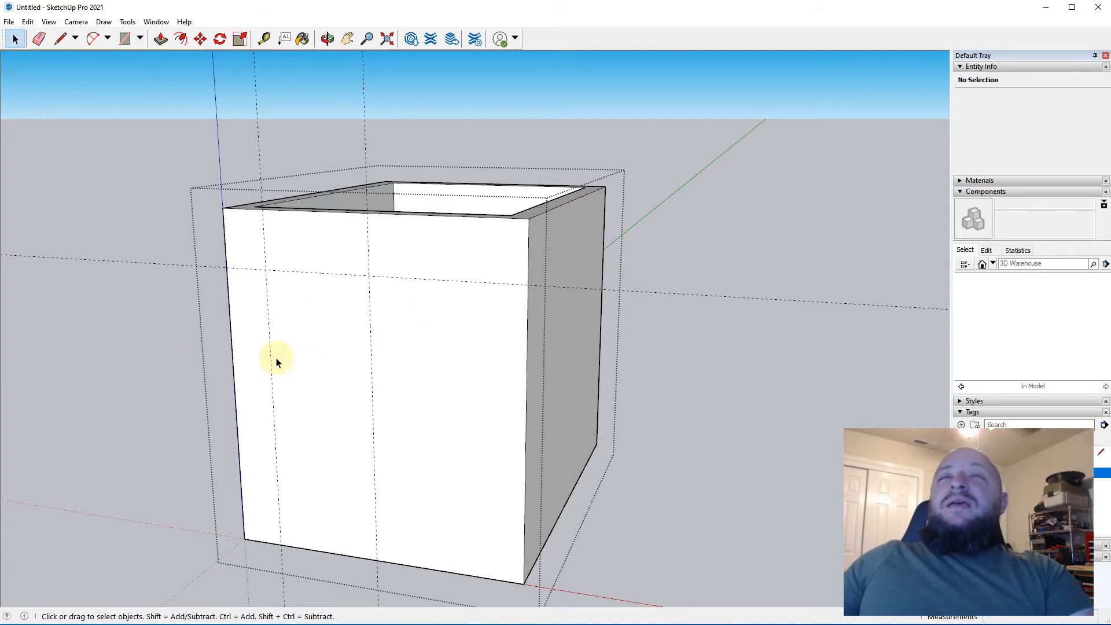
key(r)
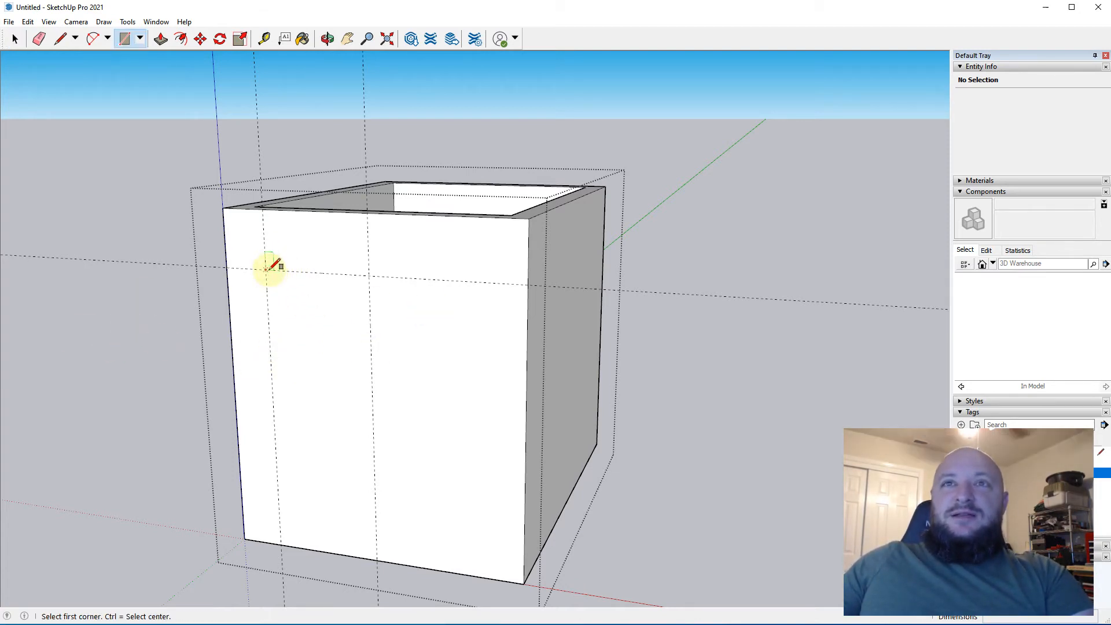
click(265, 268)
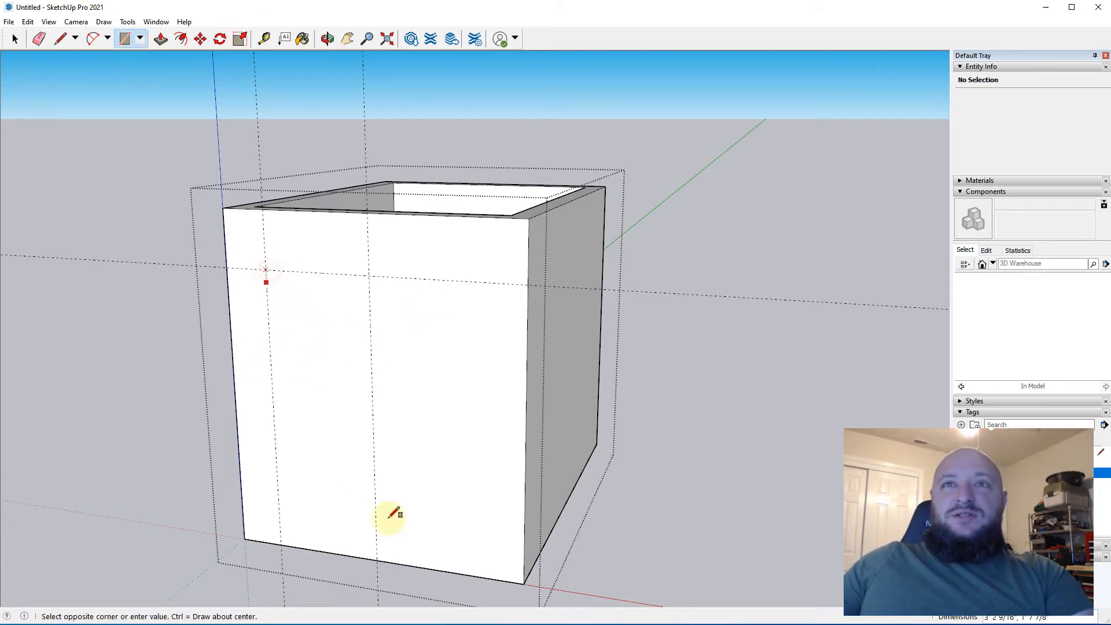
click(378, 559)
key(space)
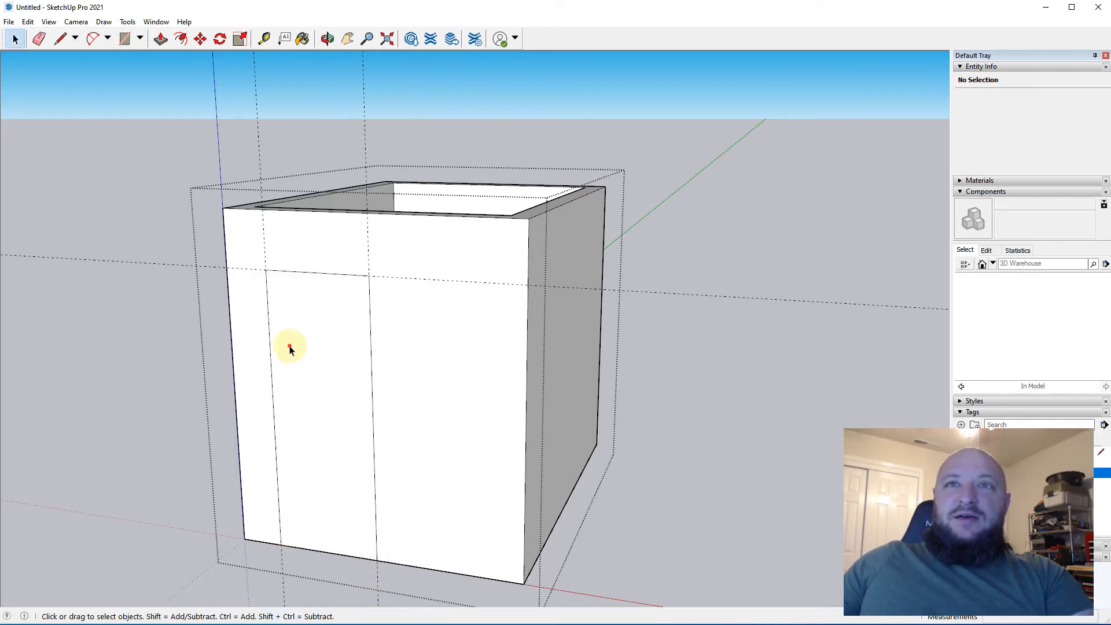
Select the door rectangle and the surrounding wall face in turn to check that they are separate faces
click(289, 346)
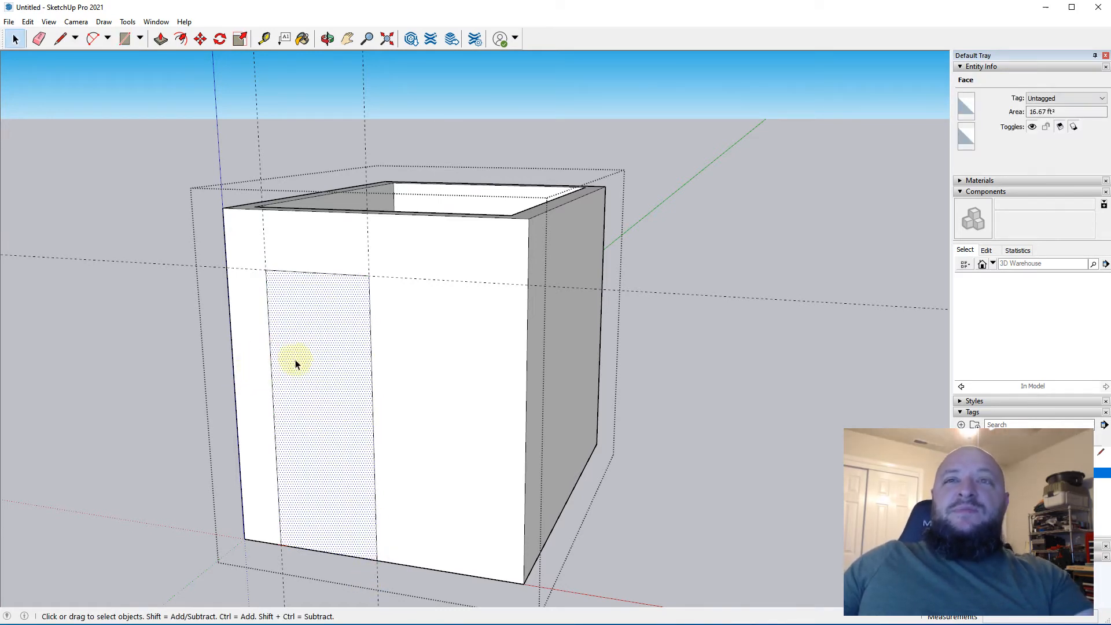
click(411, 377)
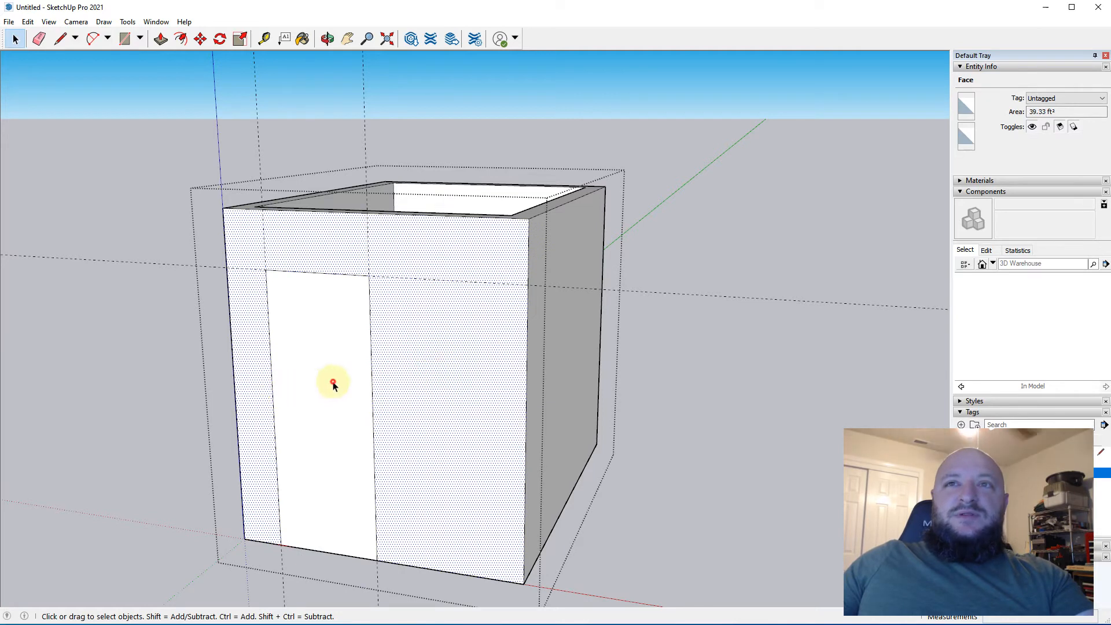
click(333, 383)
Push the door rectangle 6" back through the front wall to cut the door opening
key(p)
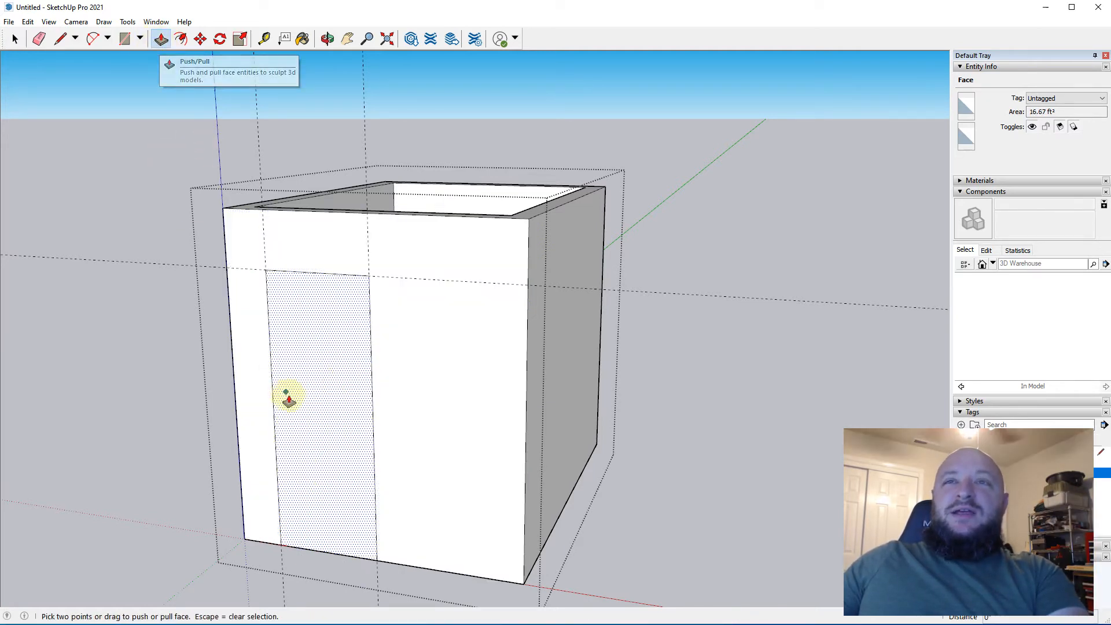
scroll(343, 471, up, 5)
click(351, 509)
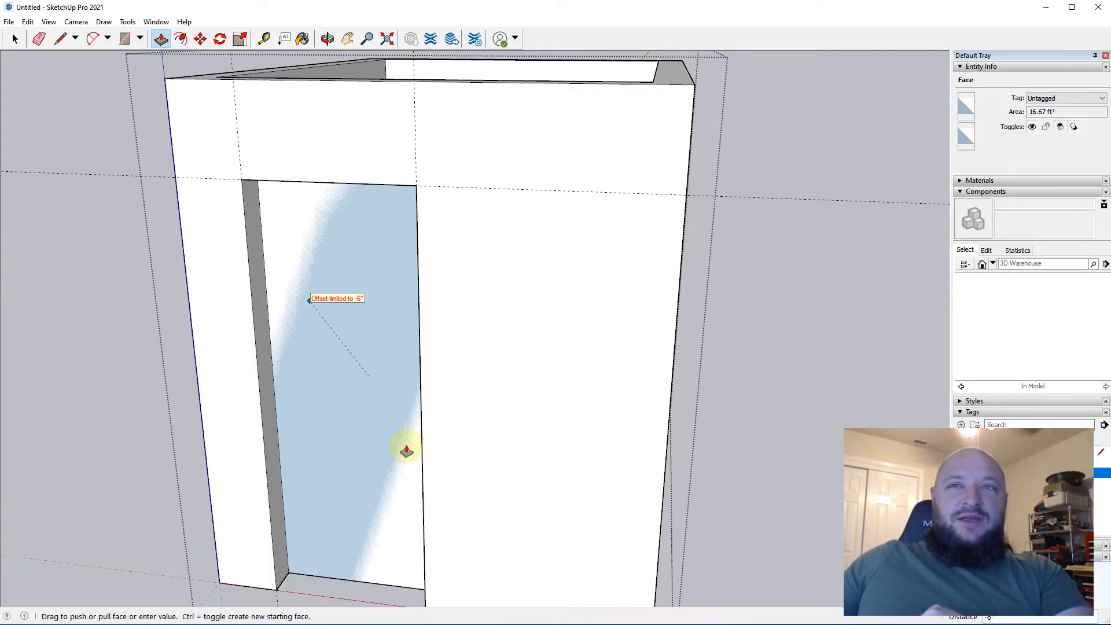
middle_drag(406, 451, 412, 272)
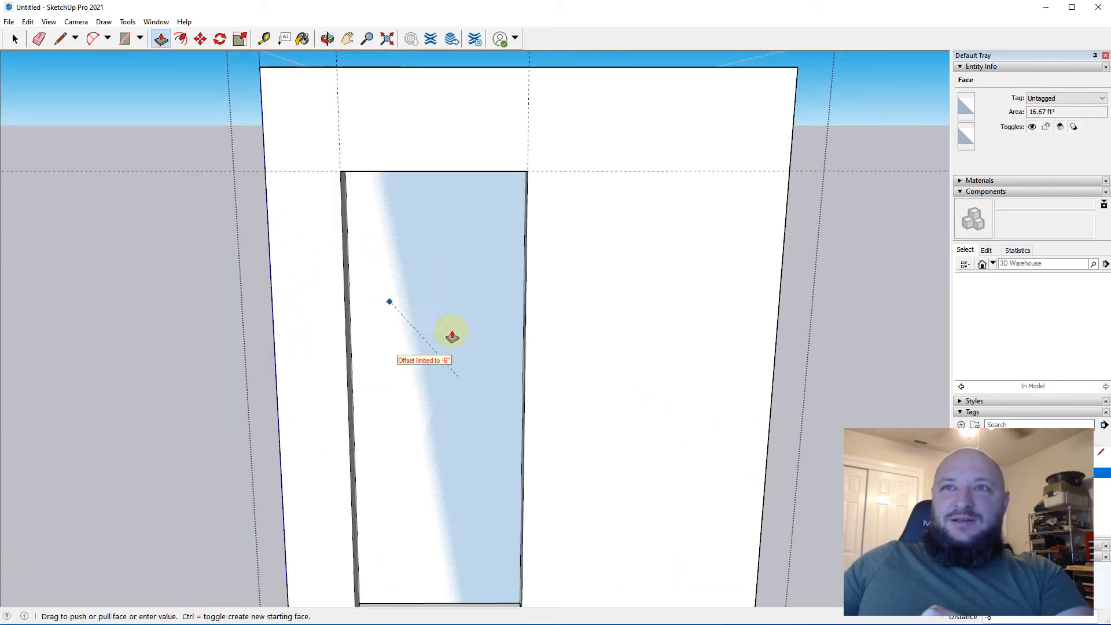
middle_drag(452, 336, 652, 421)
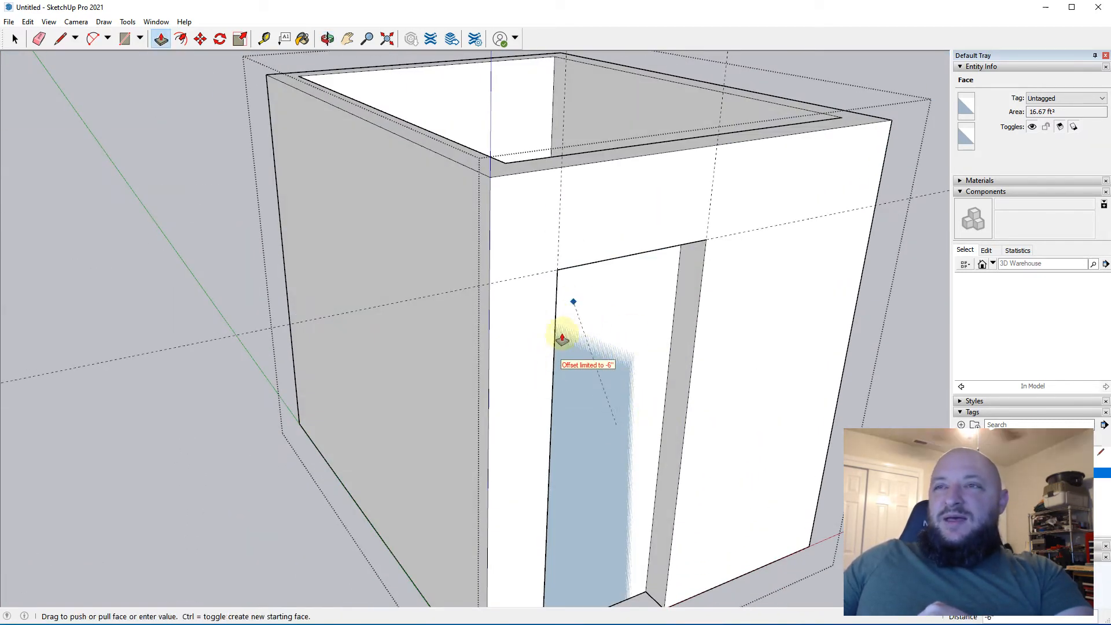
middle_drag(675, 347, 324, 367)
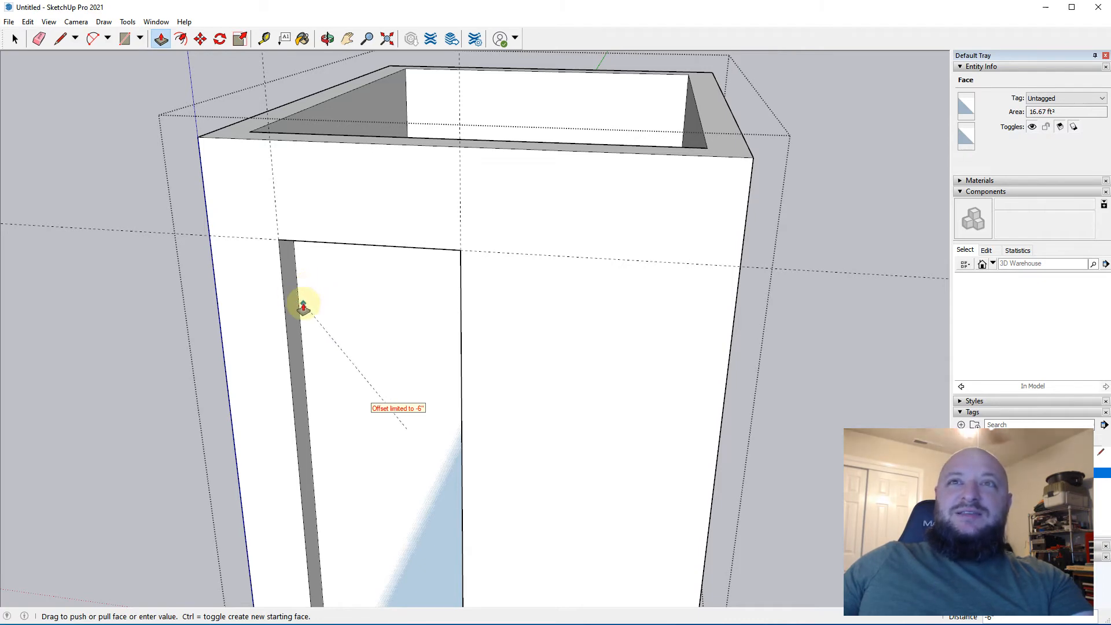
middle_drag(248, 129, 227, 356)
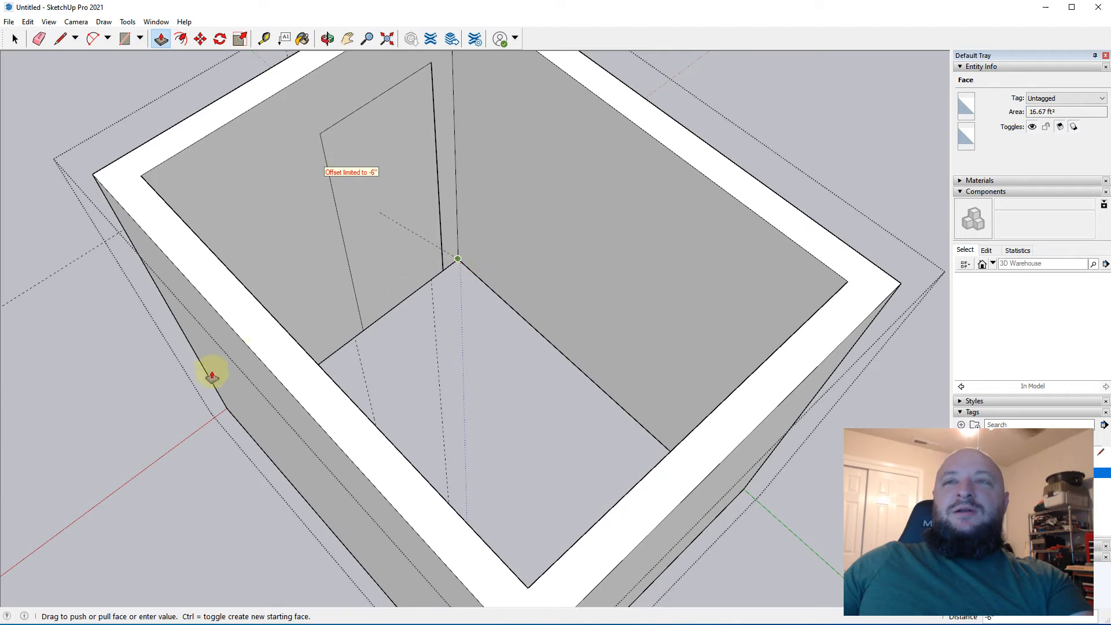
key(Escape)
middle_drag(301, 351, 305, 382)
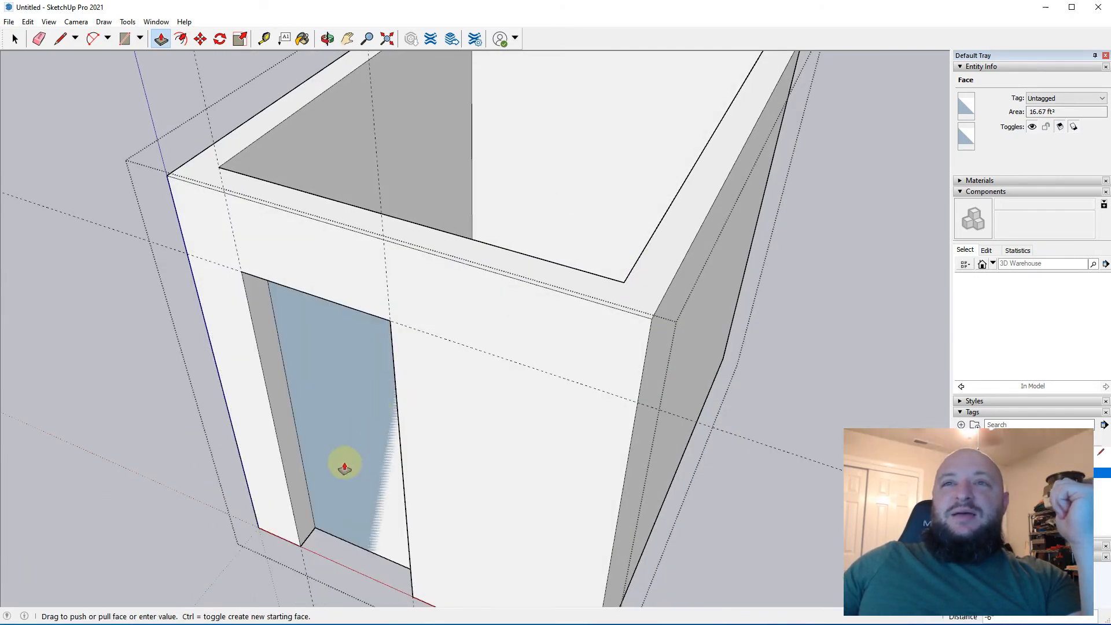
click(370, 386)
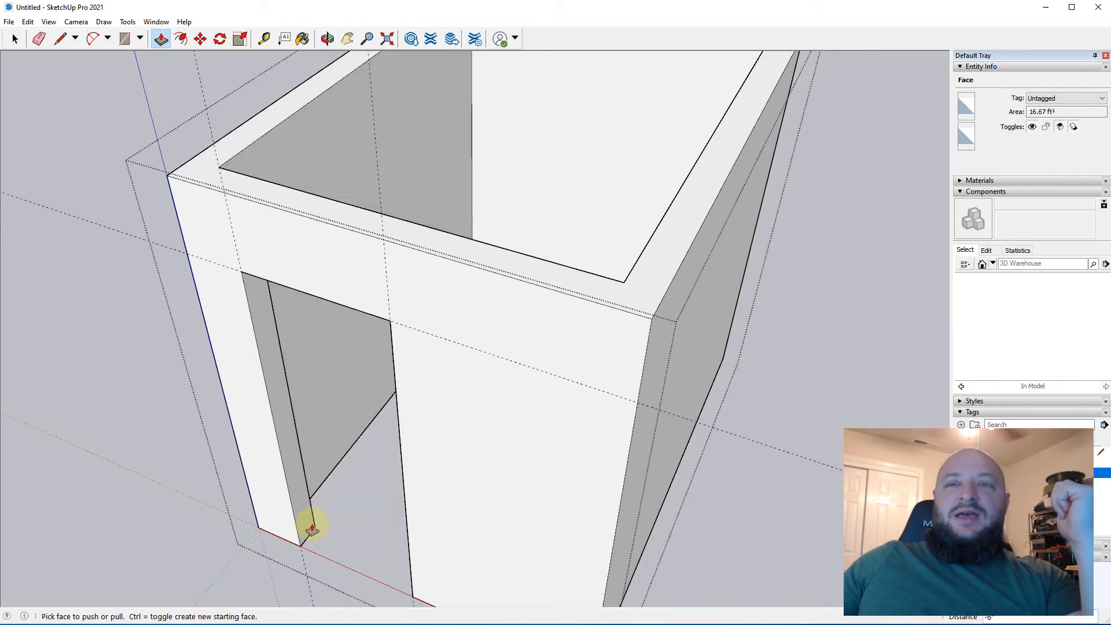
Erase the construction guides around the door opening on the front wall
middle_drag(392, 496, 297, 253)
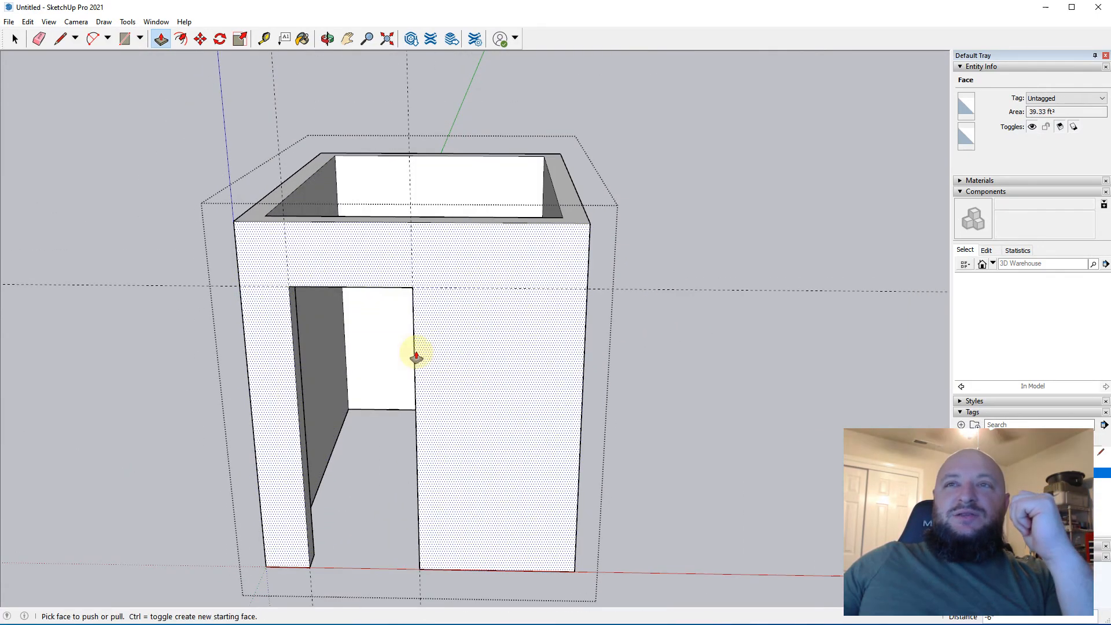
mouse_move(447, 343)
middle_down()
mouse_move(236, 300)
mouse_move(303, 292)
middle_up()
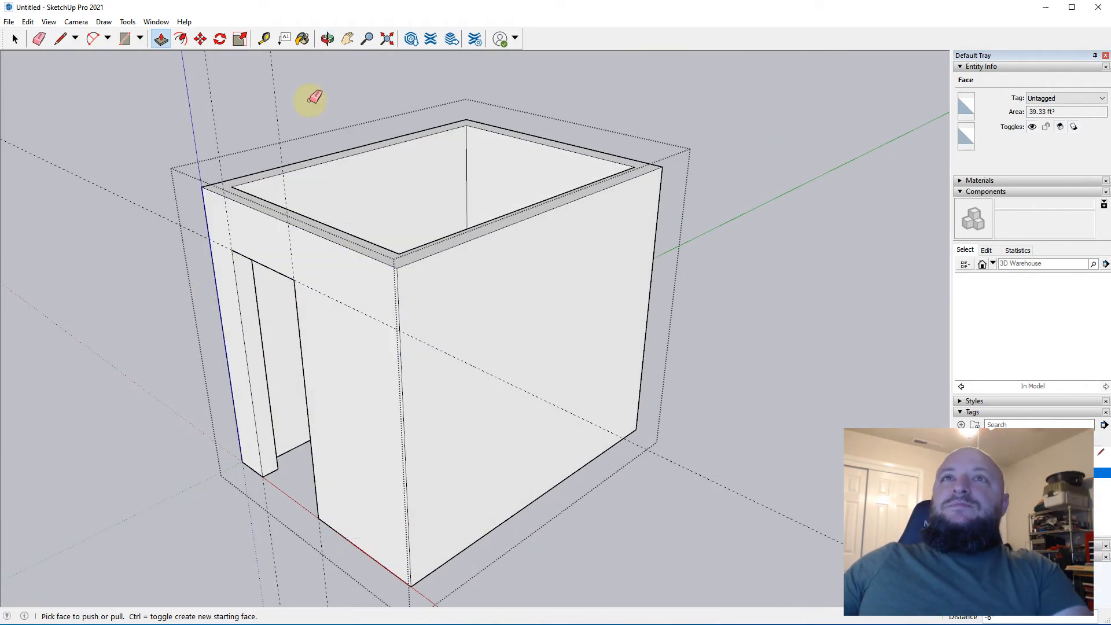
key(e)
Place a vertical guide through the middle of the right side wall and two more guides 2' to either side of it
middle_drag(359, 362, 403, 285)
key(t)
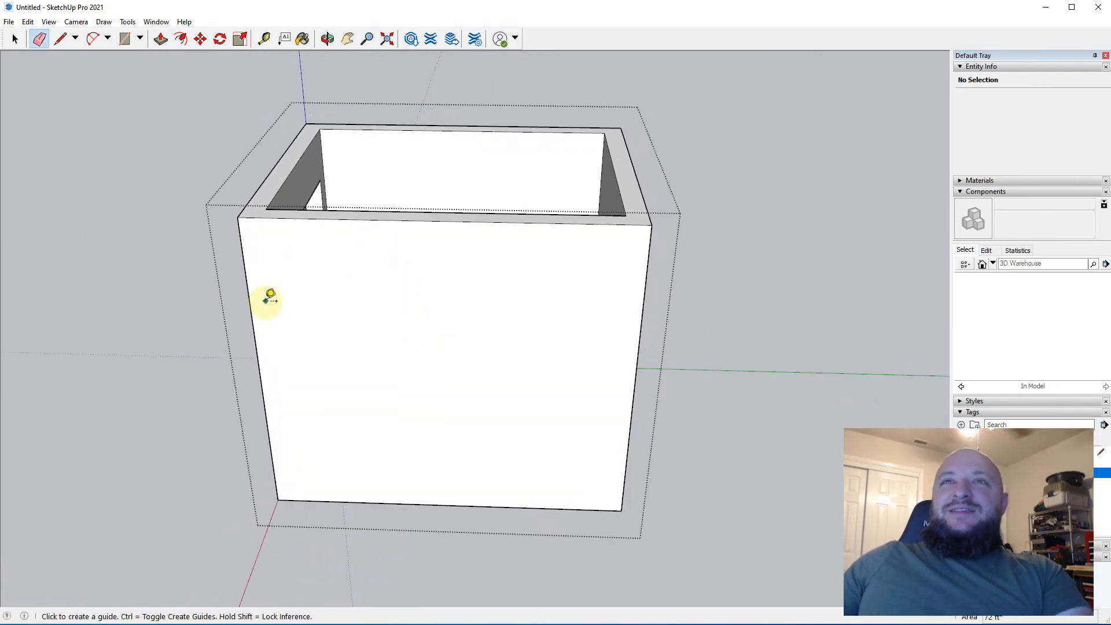
click(248, 292)
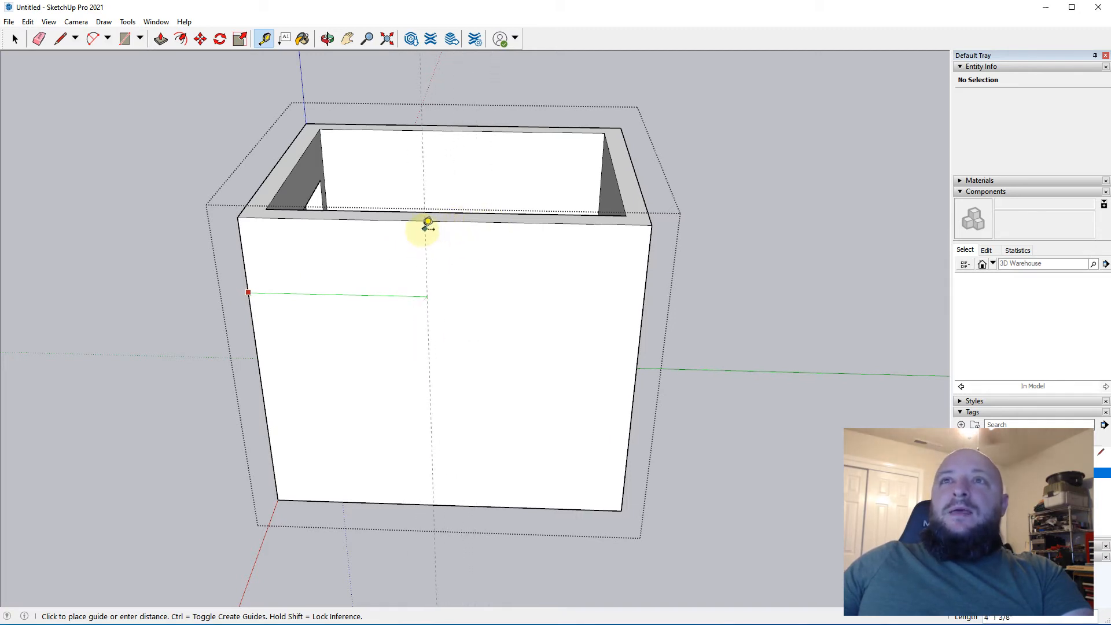
click(443, 212)
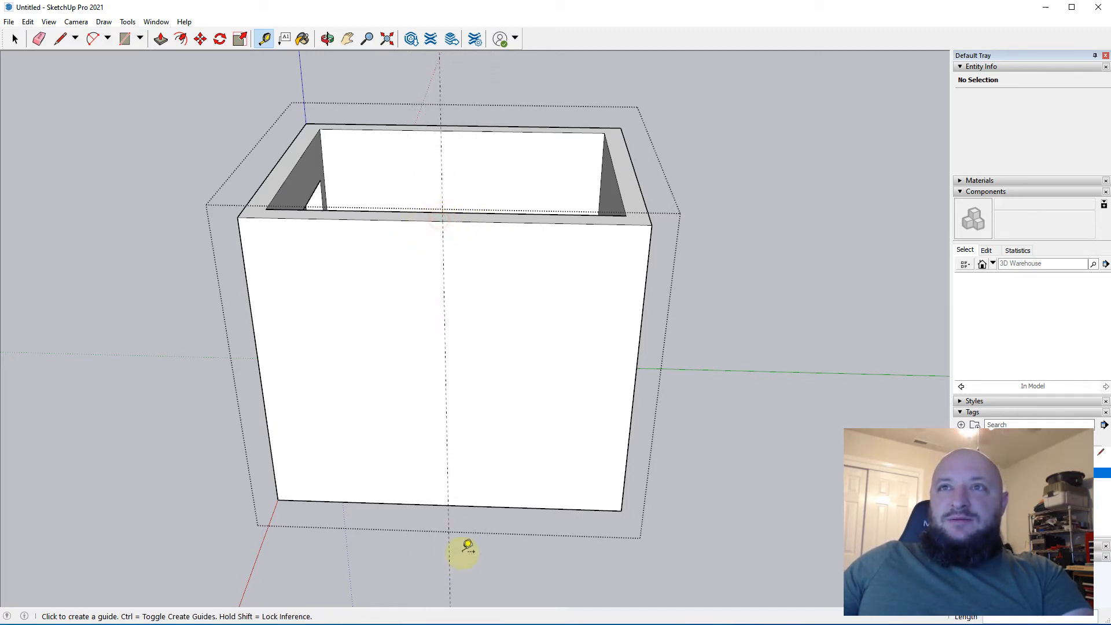
click(446, 408)
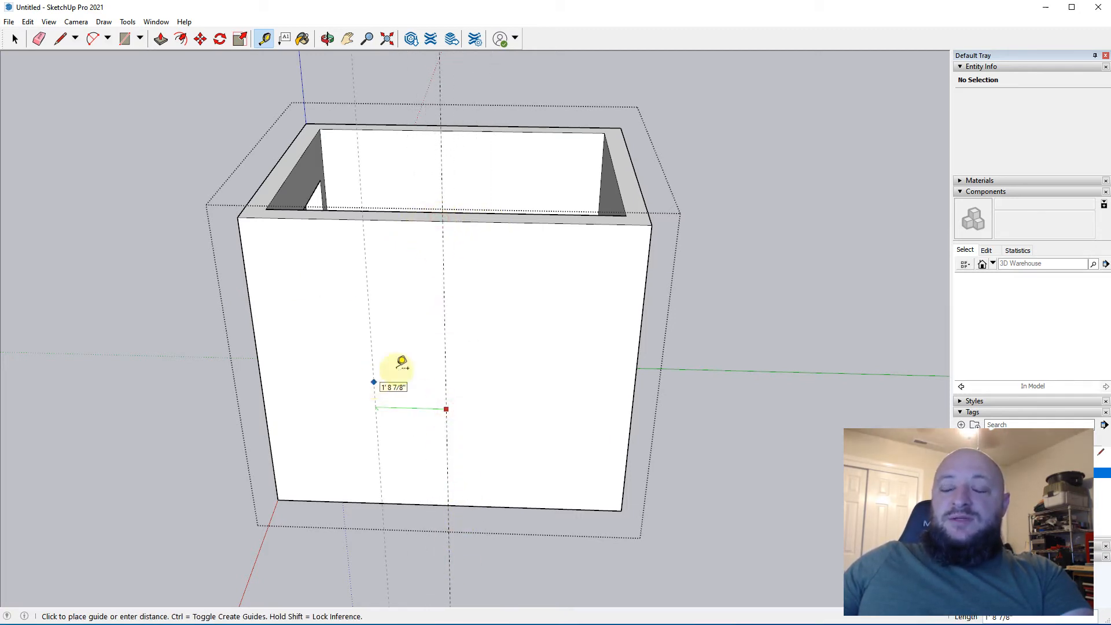
key(Return)
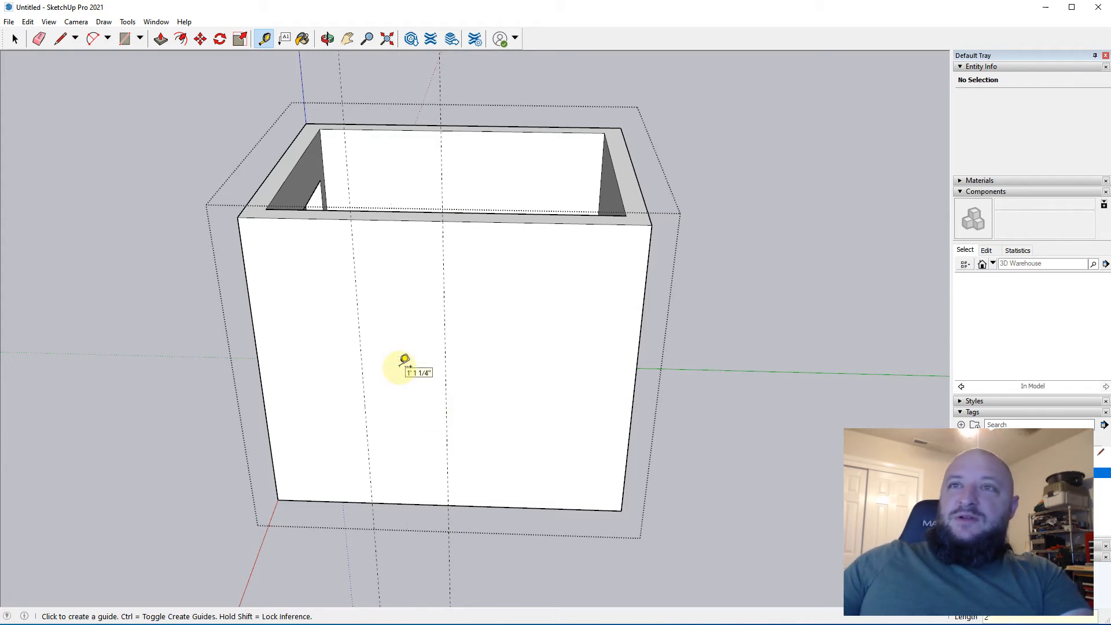
click(445, 343)
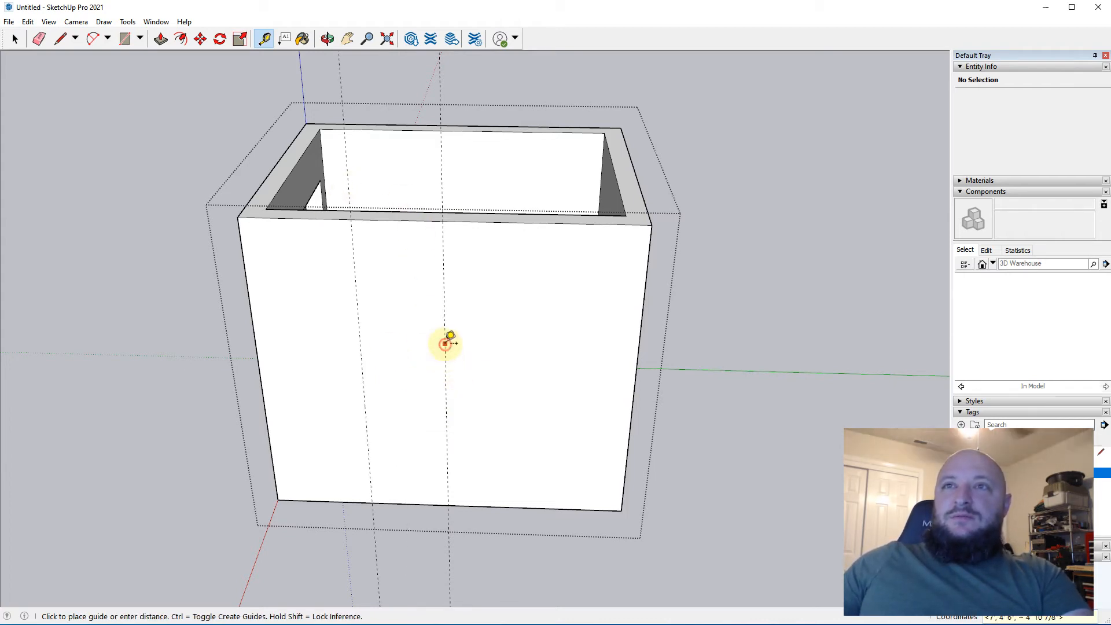
key(Return)
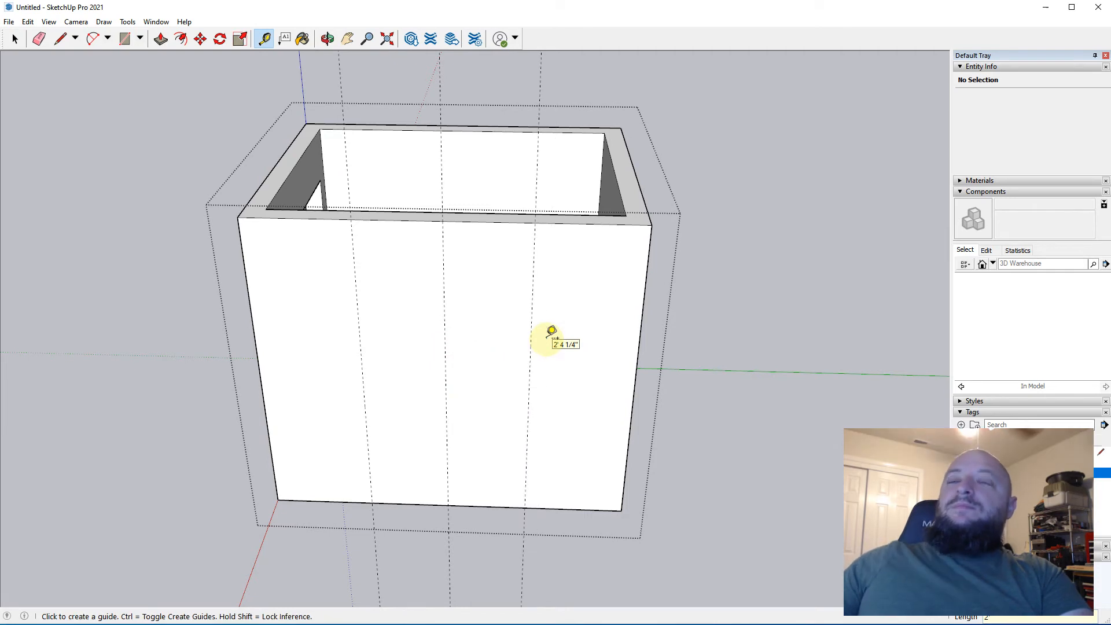
Add a horizontal guide 6'8" above the right wall's bottom edge and another 4' below that guide
click(495, 507)
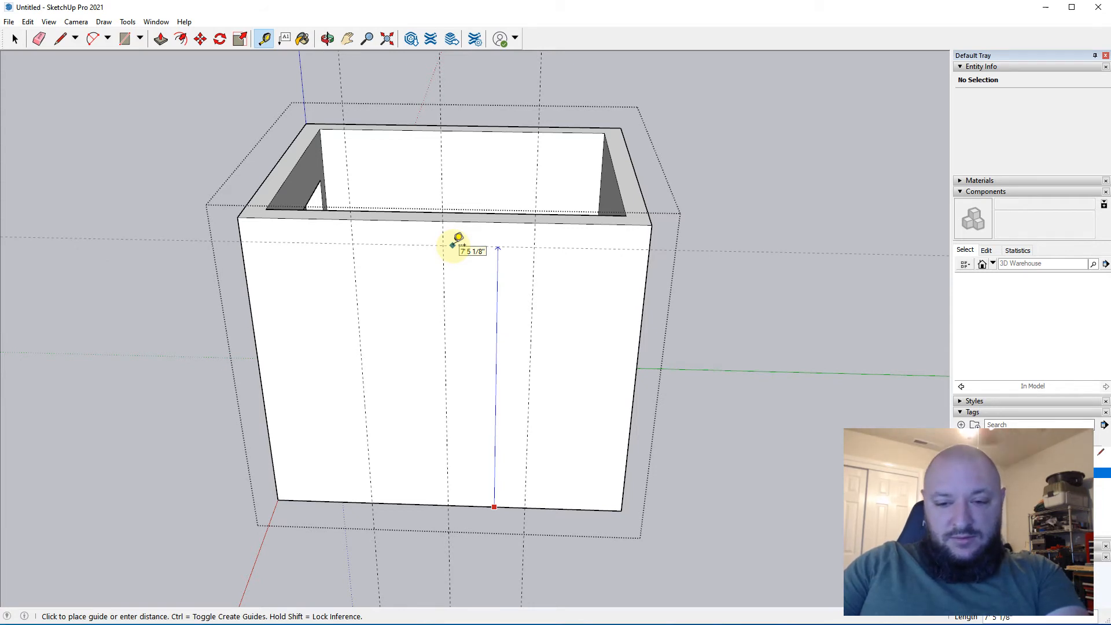
key(Return)
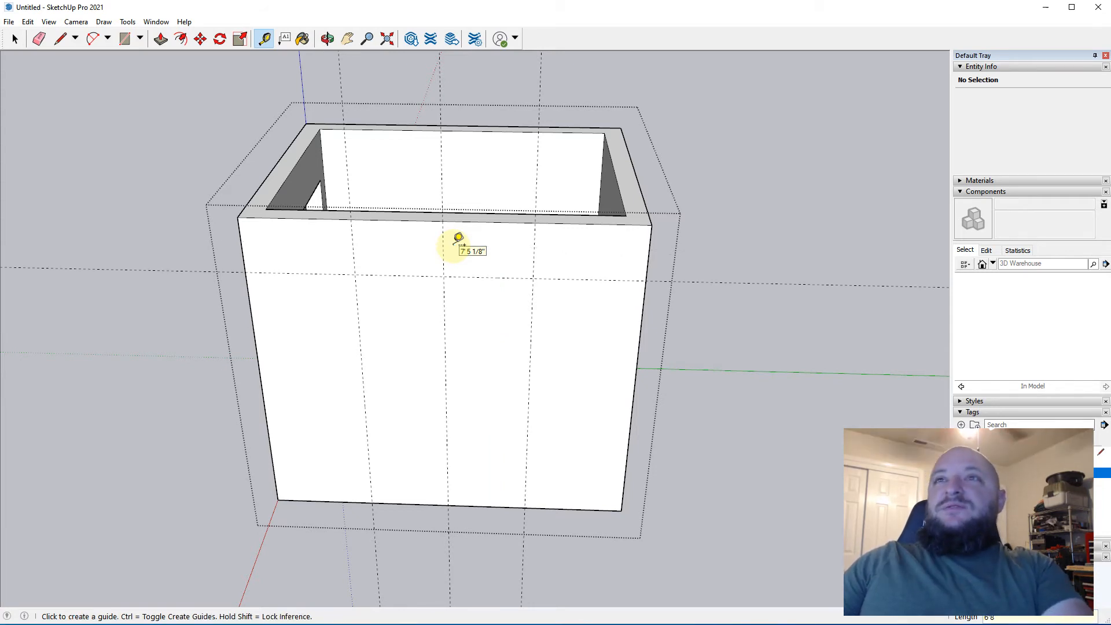
click(478, 277)
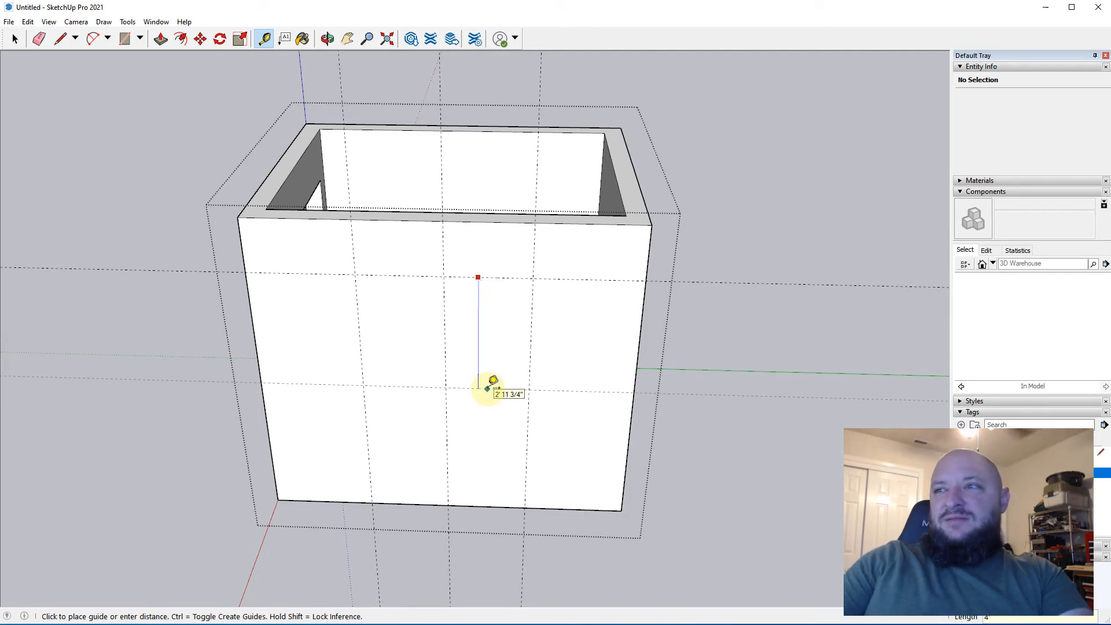
key(Return)
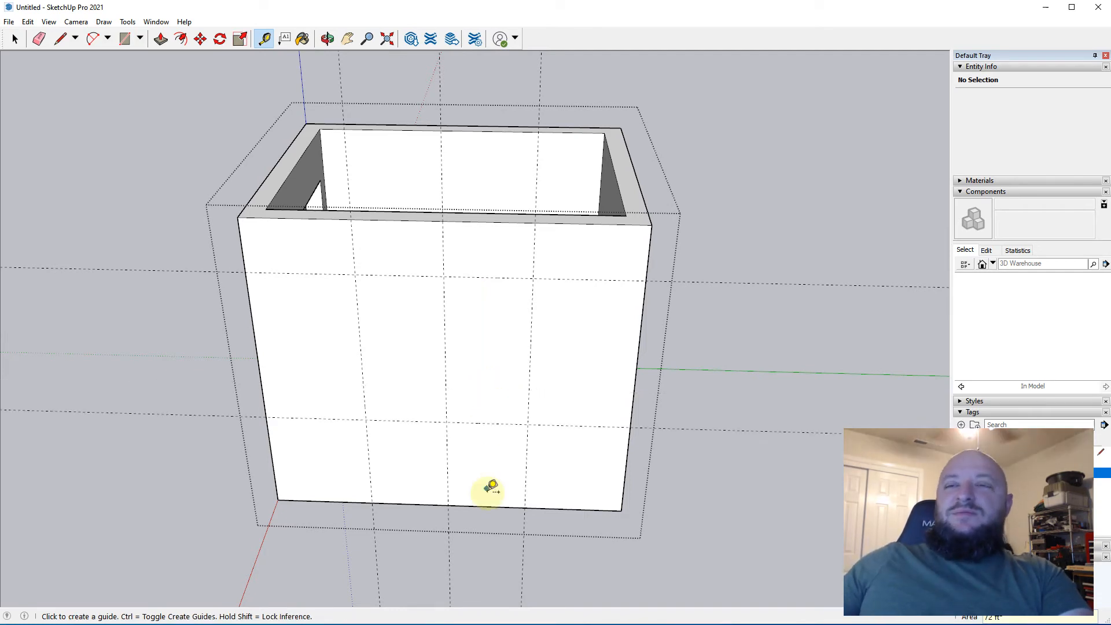
Draw the window rectangle on the right wall between the outer vertical guides and the two horizontal guides
middle_drag(486, 488, 401, 421)
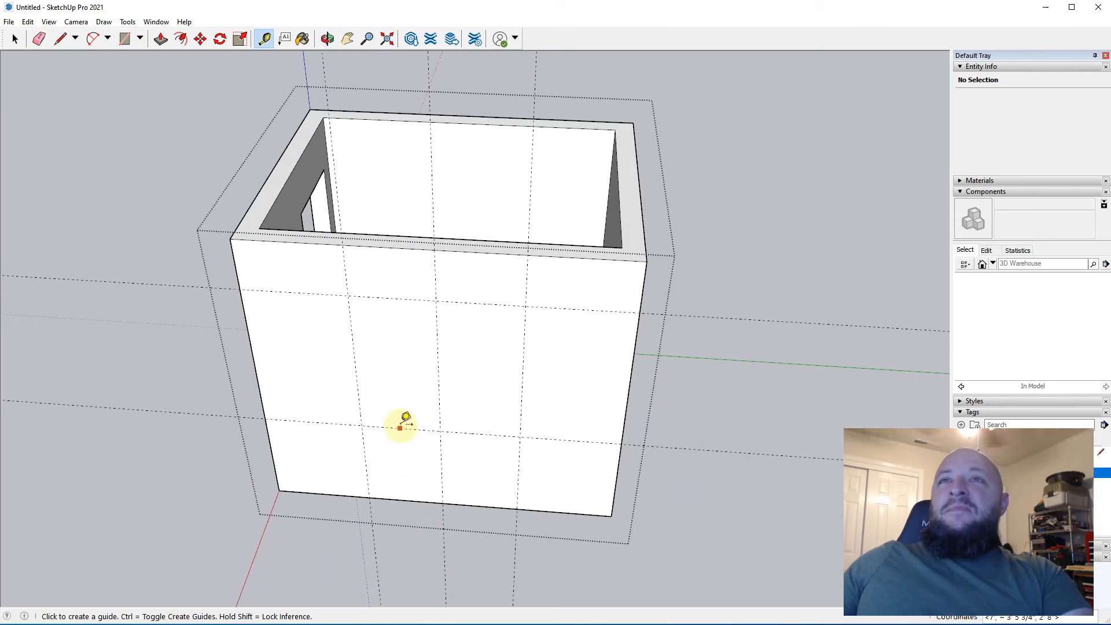
key(r)
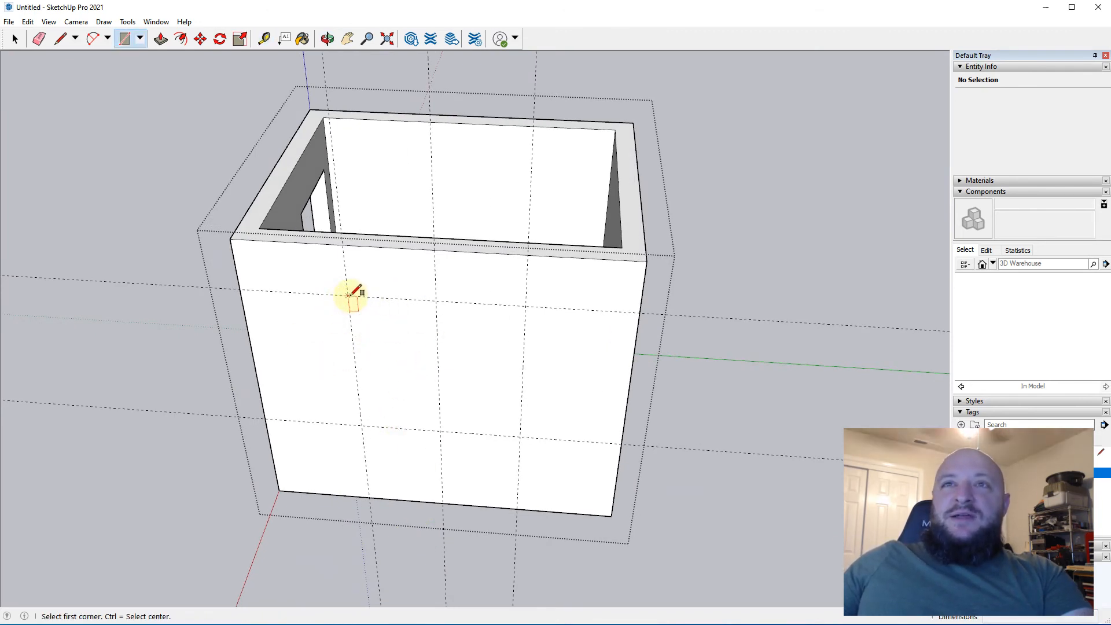
click(348, 295)
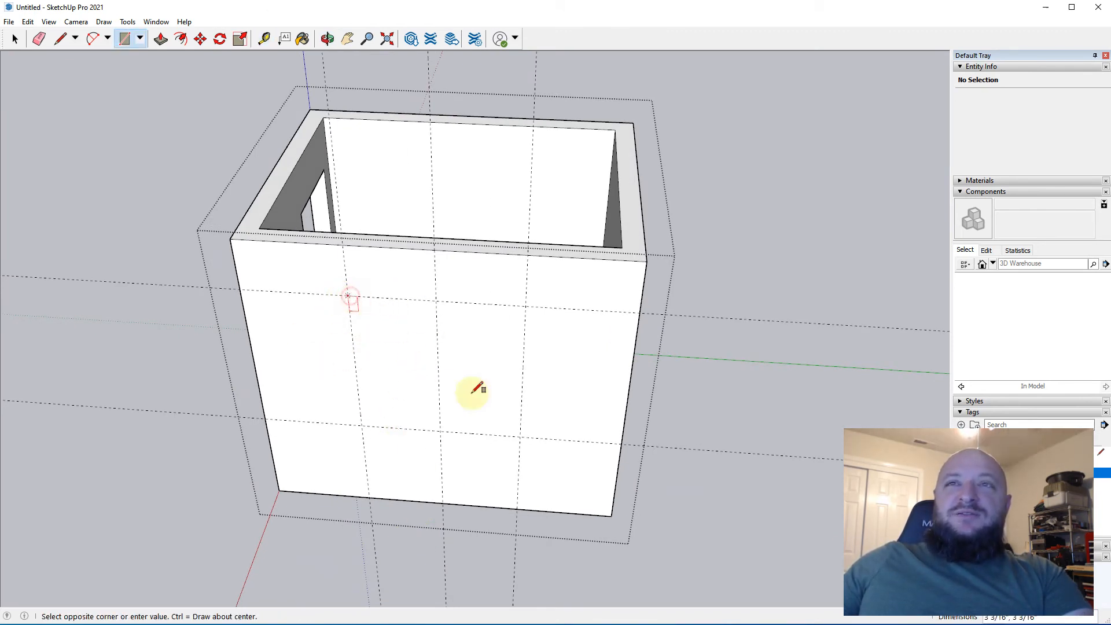
key(space)
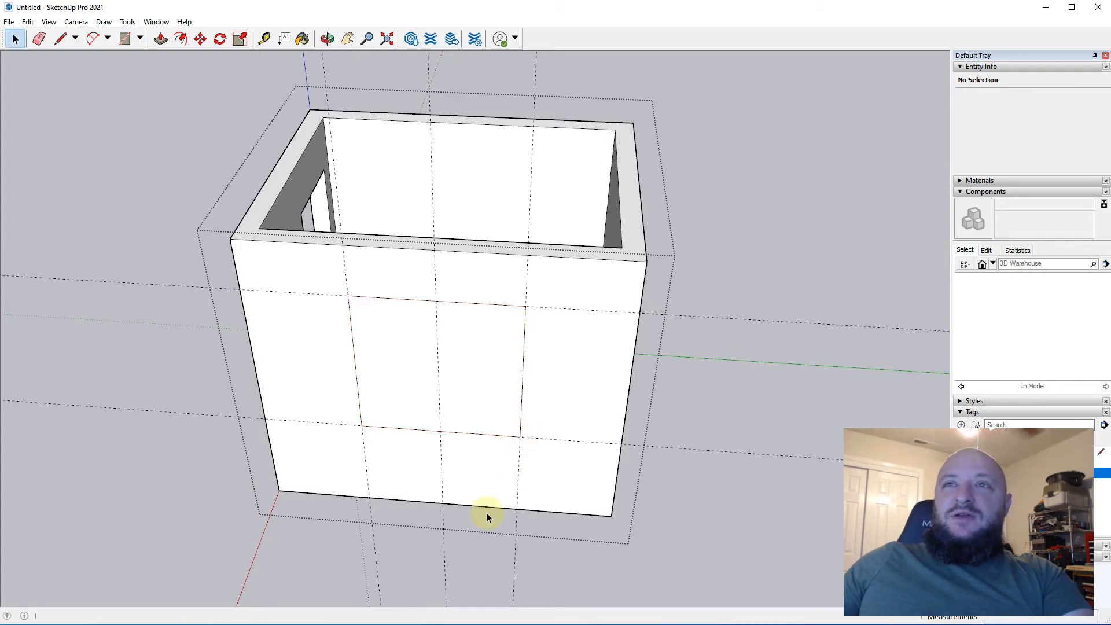
Push the window rectangle 6" through the right wall to cut the window opening
middle_drag(487, 513, 376, 463)
key(p)
middle_drag(429, 395, 429, 394)
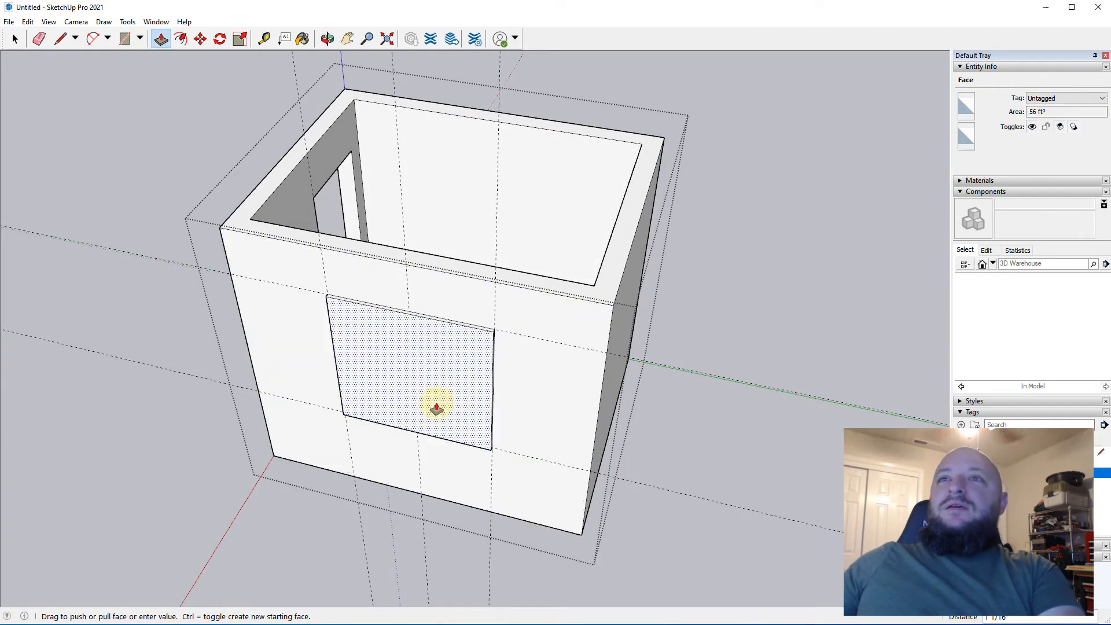
click(449, 398)
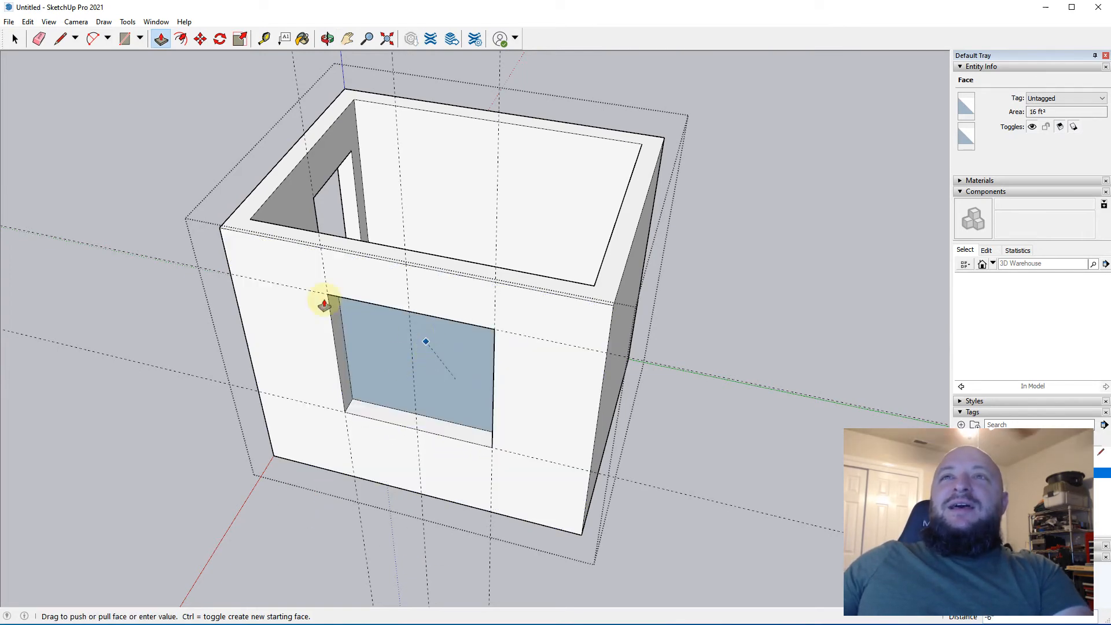
click(416, 357)
middle_drag(417, 357, 347, 292)
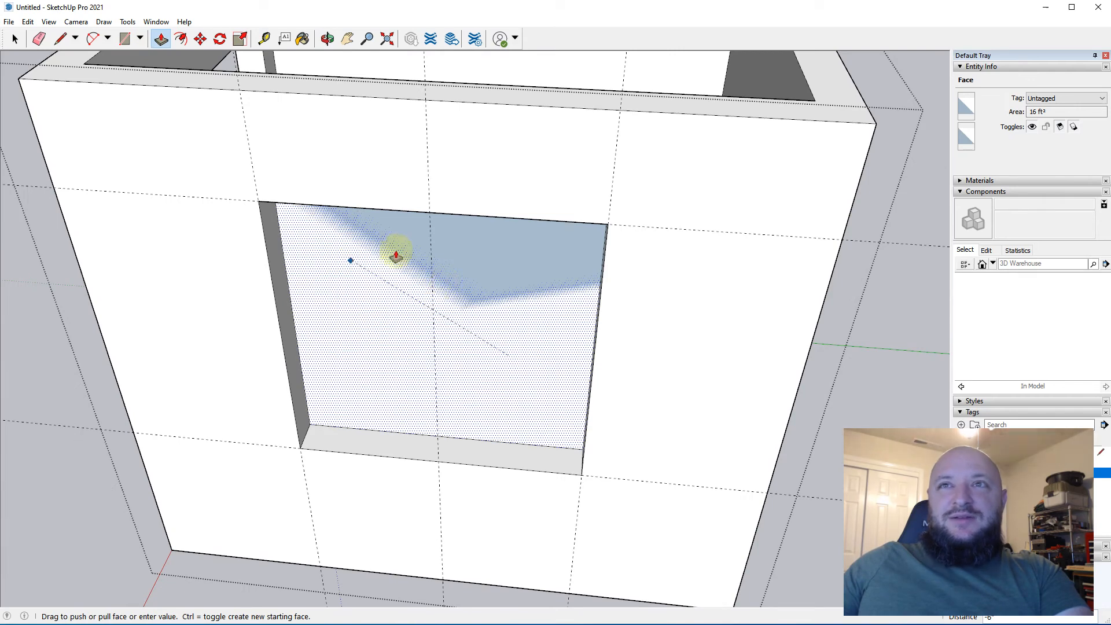
double_click(400, 326)
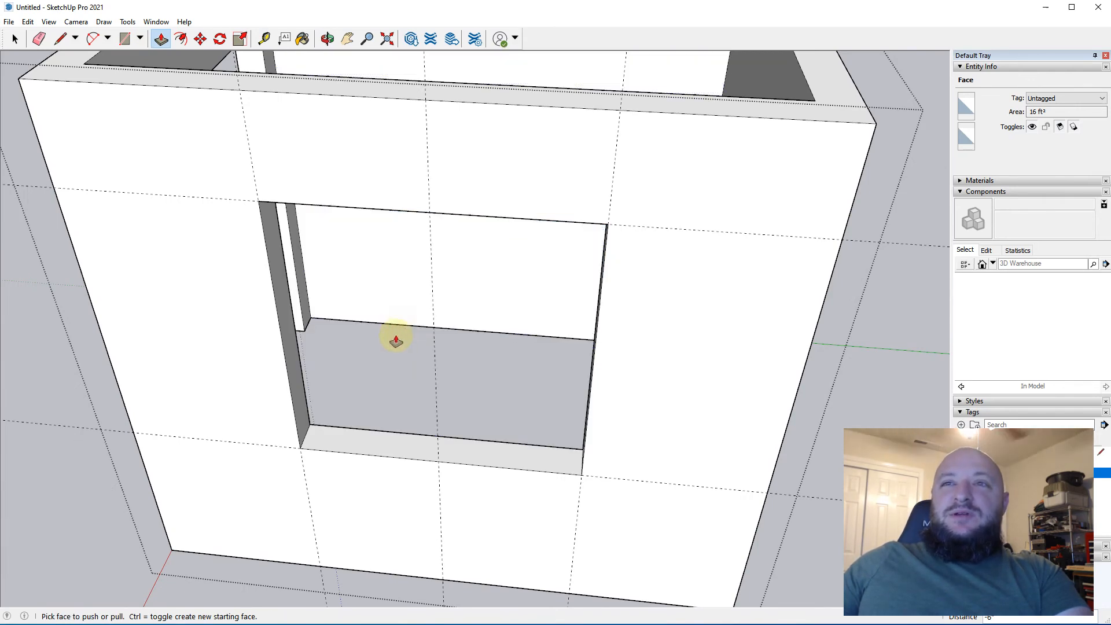
key(space)
Examine the door and window openings from several sides, and close and reopen the room group for editing
middle_drag(520, 295, 331, 230)
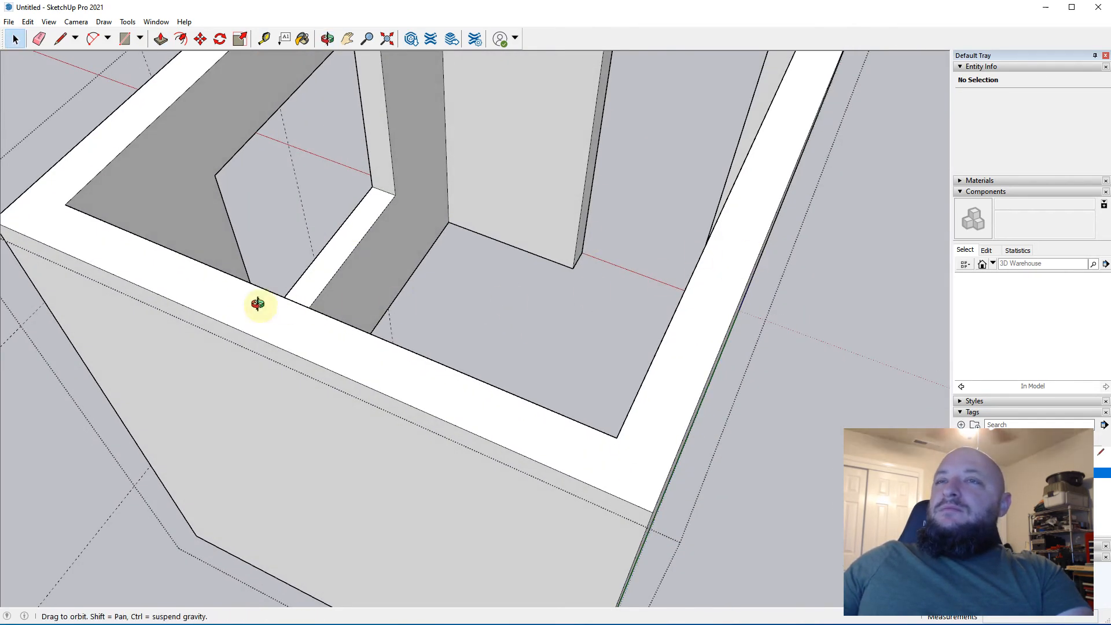
middle_drag(255, 302, 429, 330)
scroll(428, 330, down, 4)
shift+middle_drag(531, 342, 503, 197)
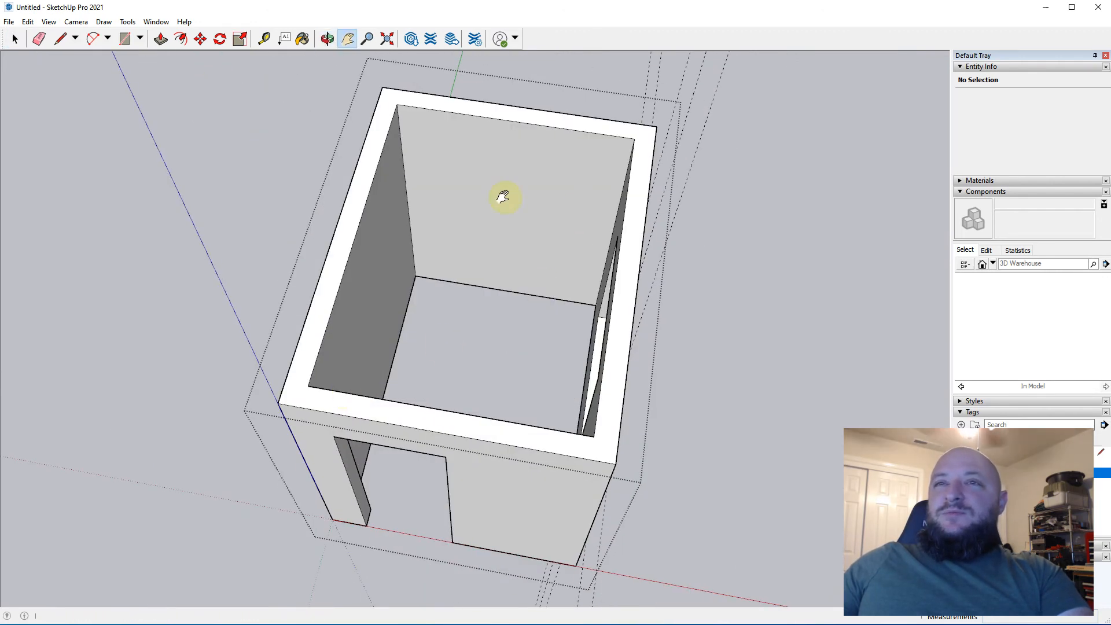
middle_drag(607, 359, 510, 312)
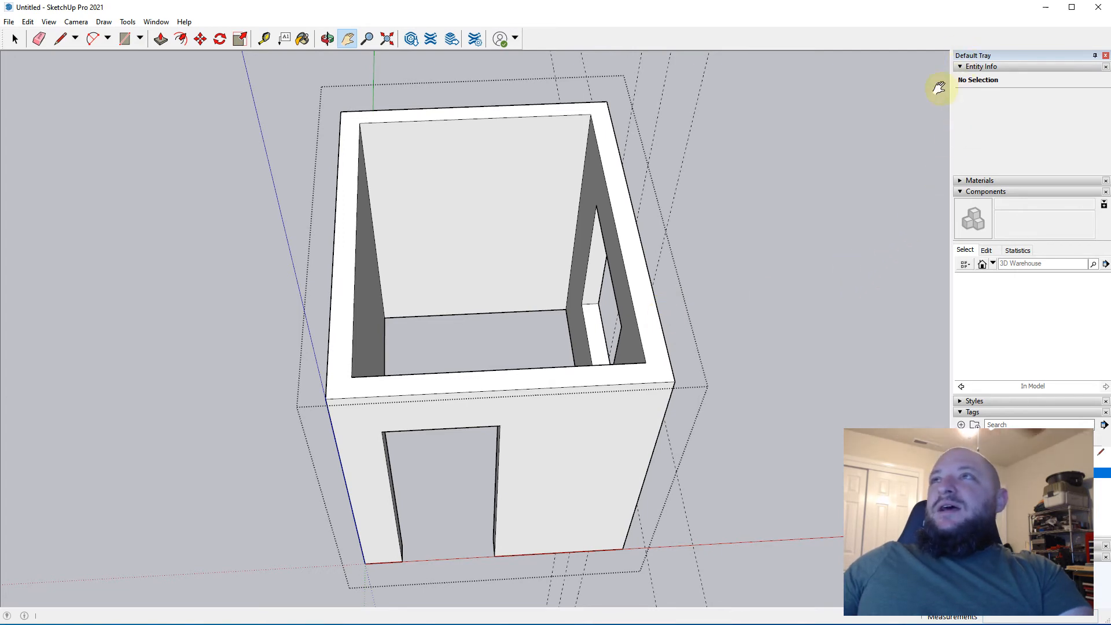
middle_drag(456, 367, 237, 162)
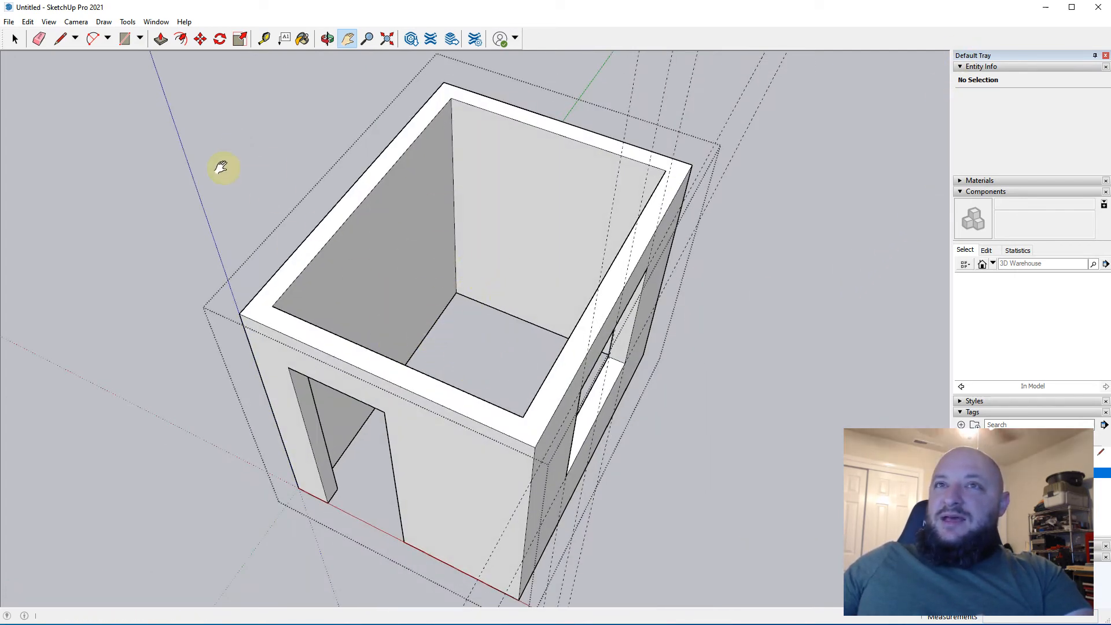
key(space)
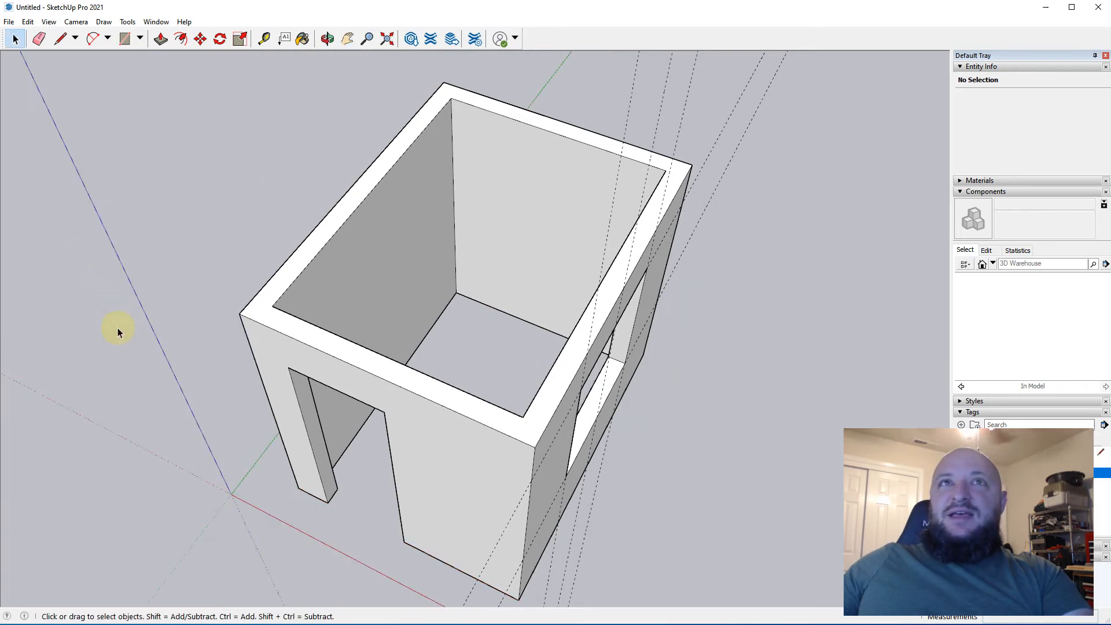
double_click(566, 364)
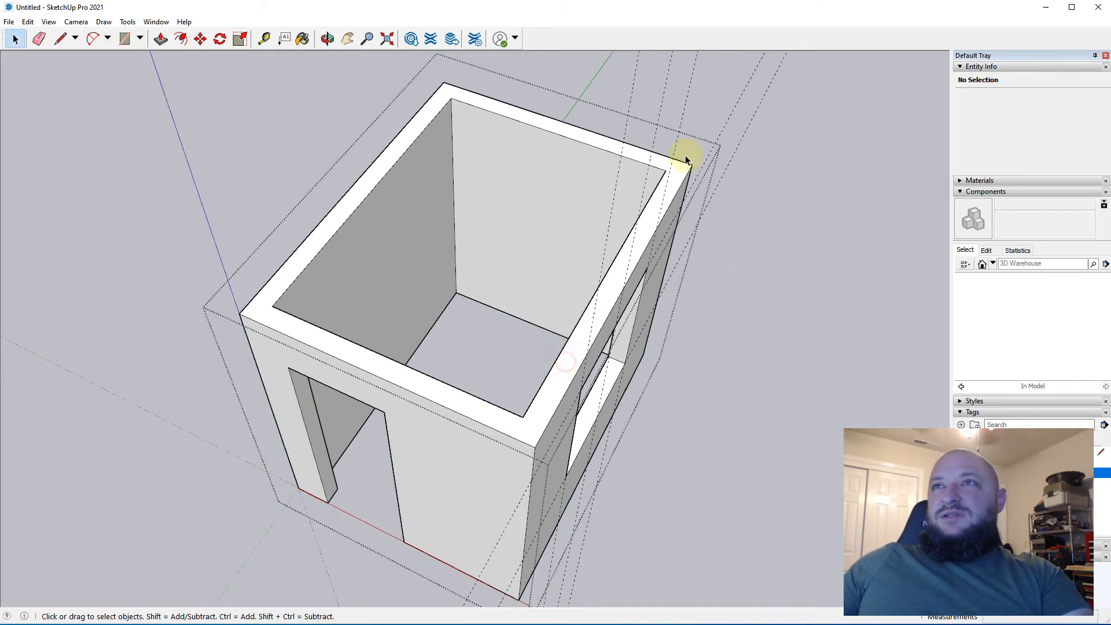
Erase the window guides from the right wall and close the room group
key(e)
key(space)
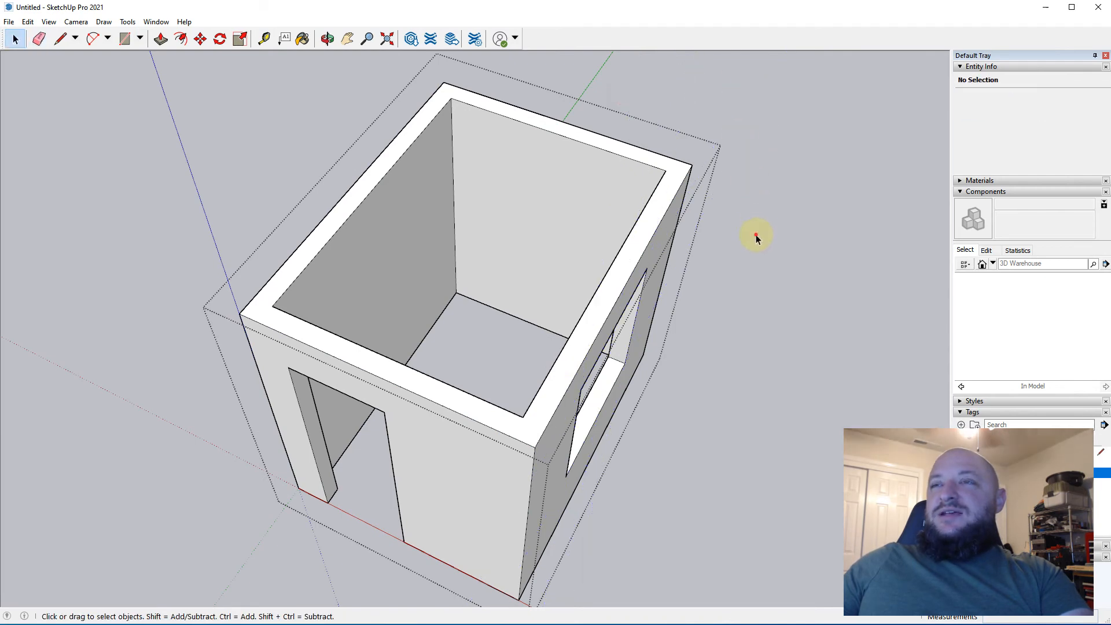
click(731, 328)
key(o)
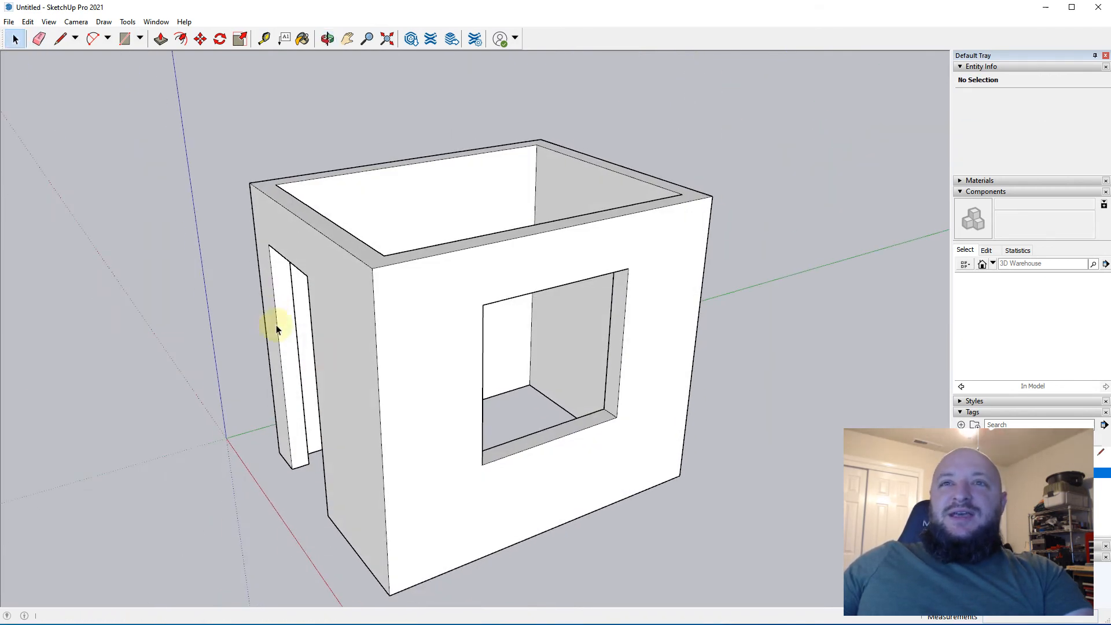
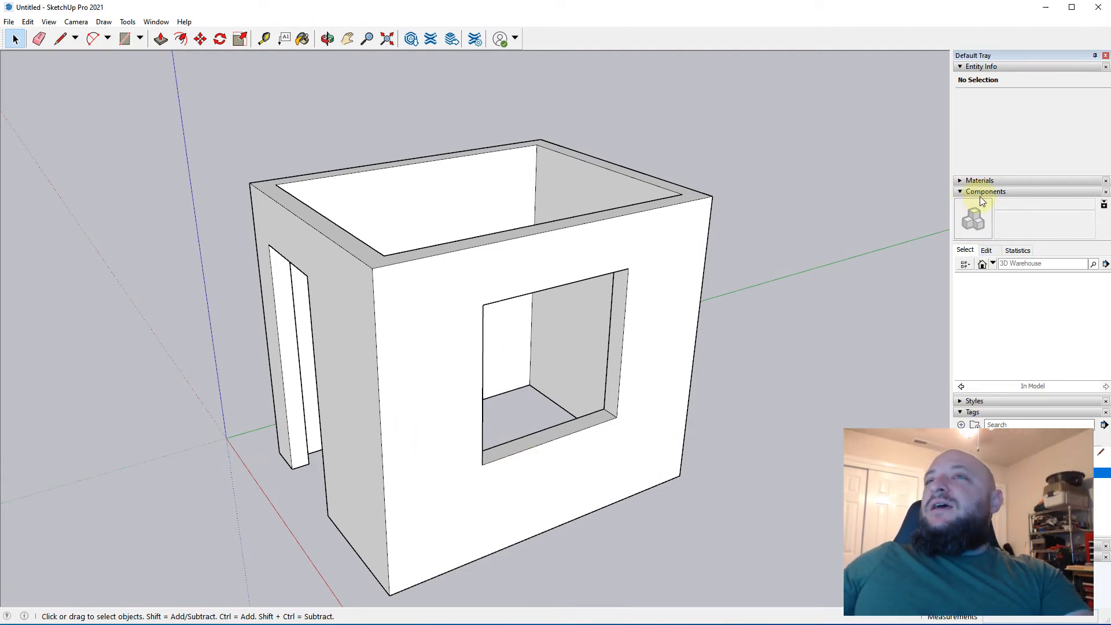
Collapse the Entity Info and Components sections and make the Floor tag visible
click(960, 67)
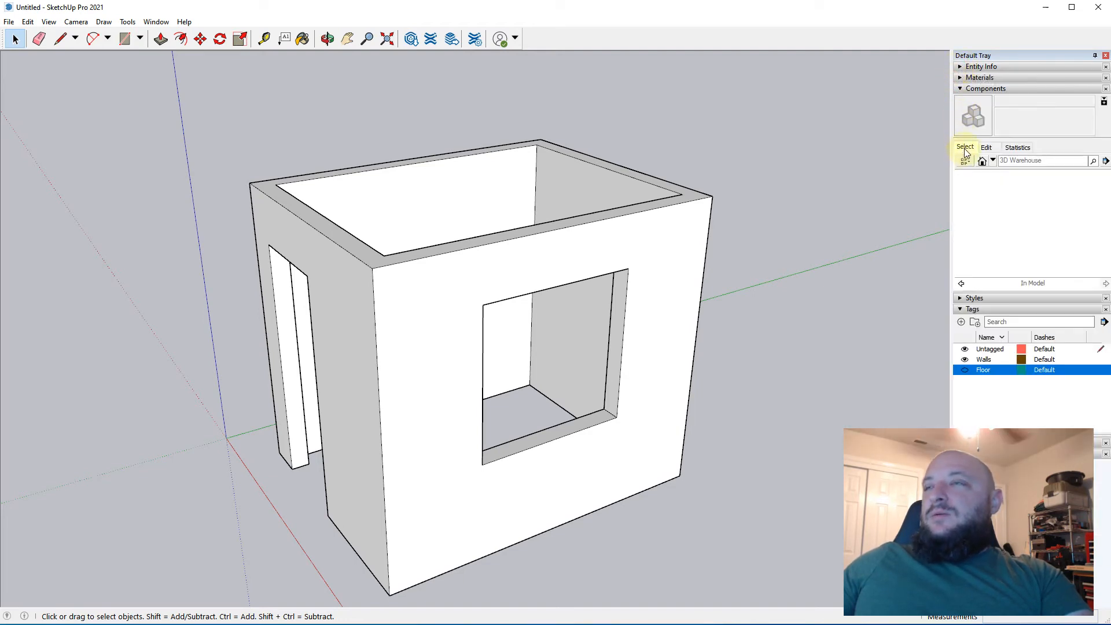
click(959, 90)
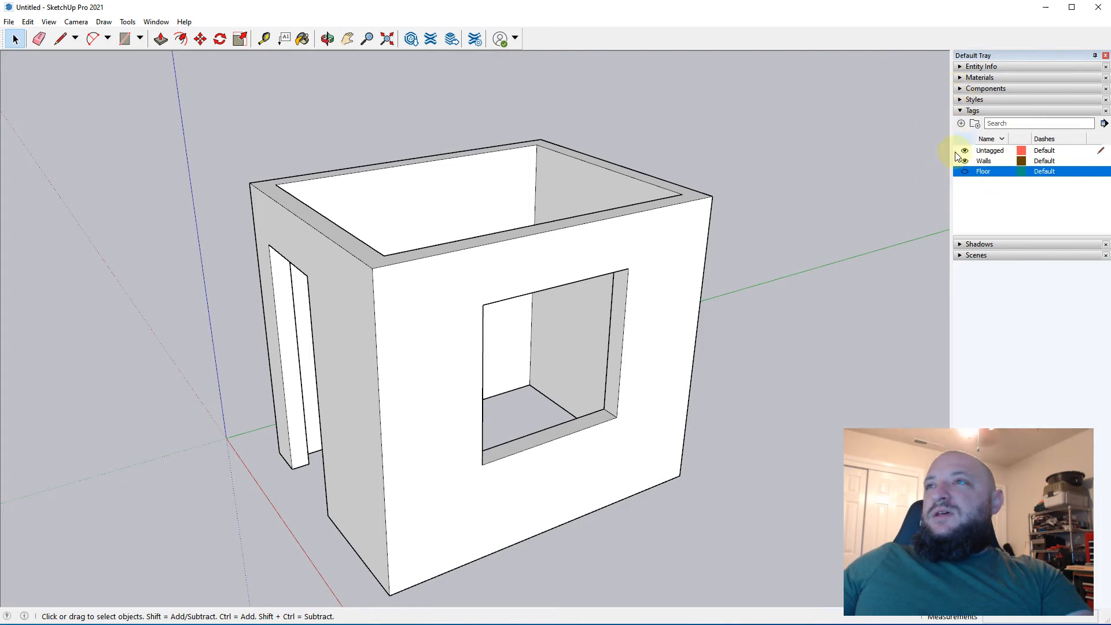
click(964, 173)
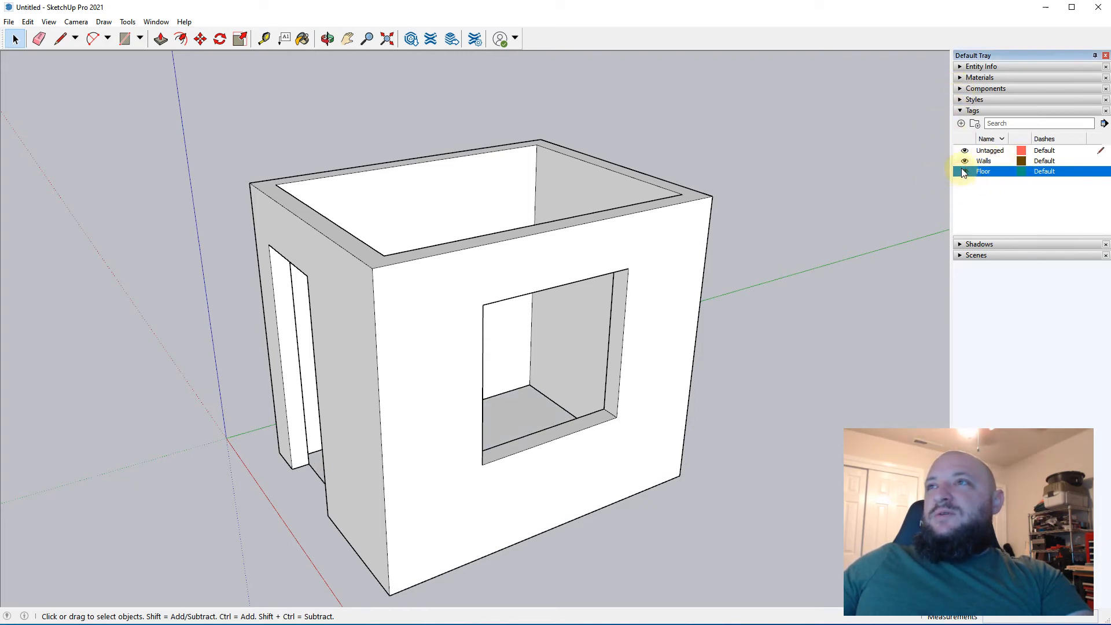
Draw a 2'6" by 6" threshold rectangle at floor level between the two sides of the door opening
middle_drag(665, 329, 408, 270)
scroll(408, 271, up, 6)
key(r)
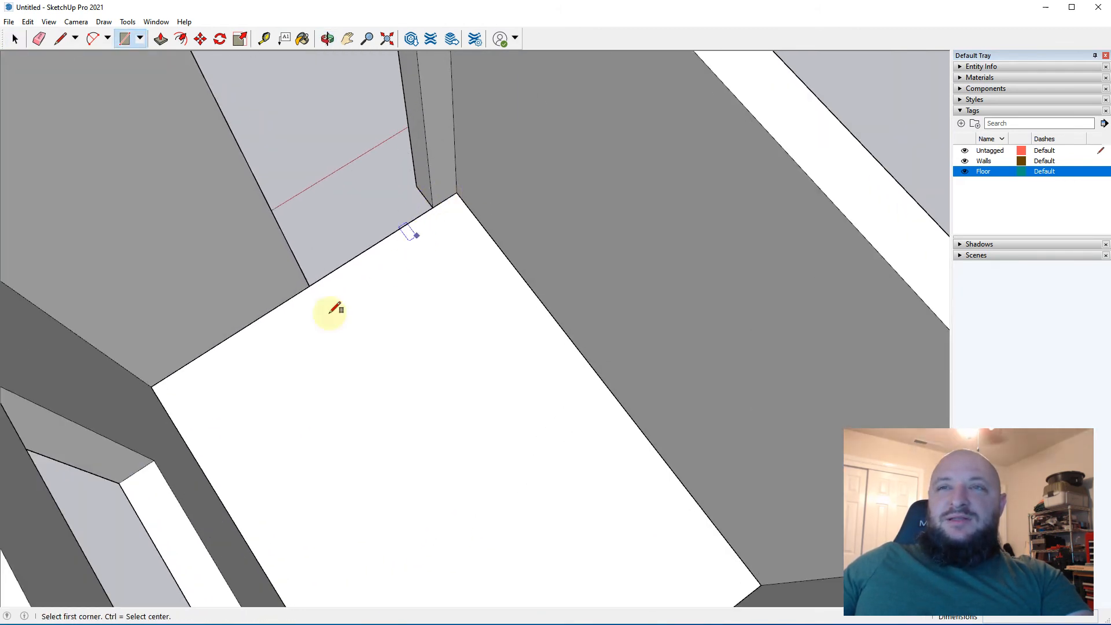
click(310, 284)
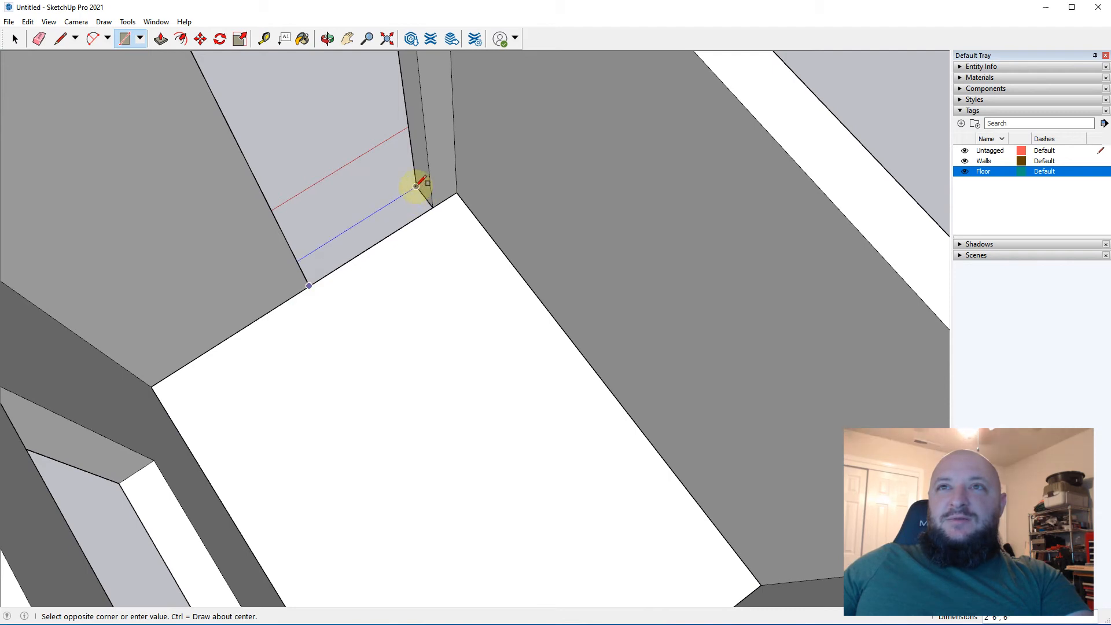
click(416, 186)
middle_drag(401, 395, 335, 354)
key(space)
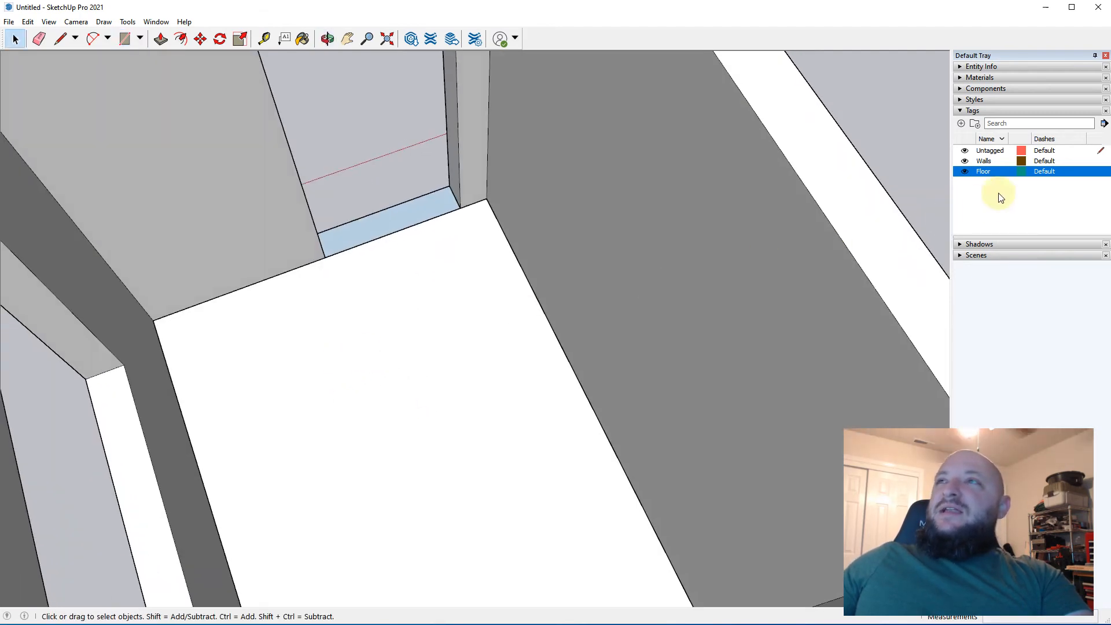
Hide the Walls tag and open the floor group for editing
click(964, 161)
middle_drag(267, 314, 626, 426)
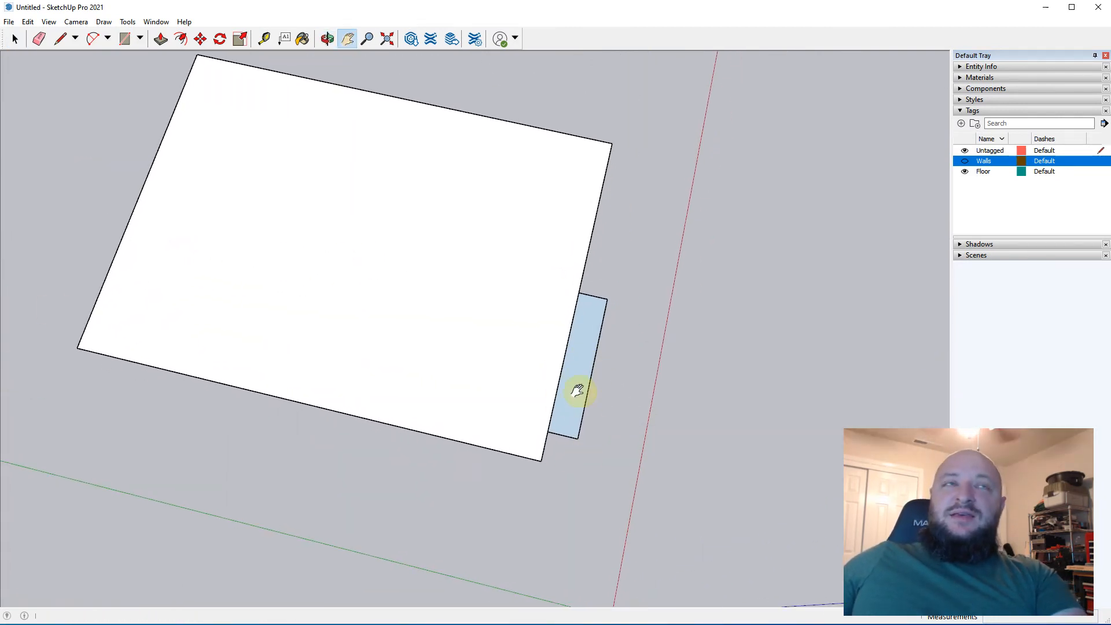
scroll(633, 363, down, 1)
scroll(603, 384, up, 2)
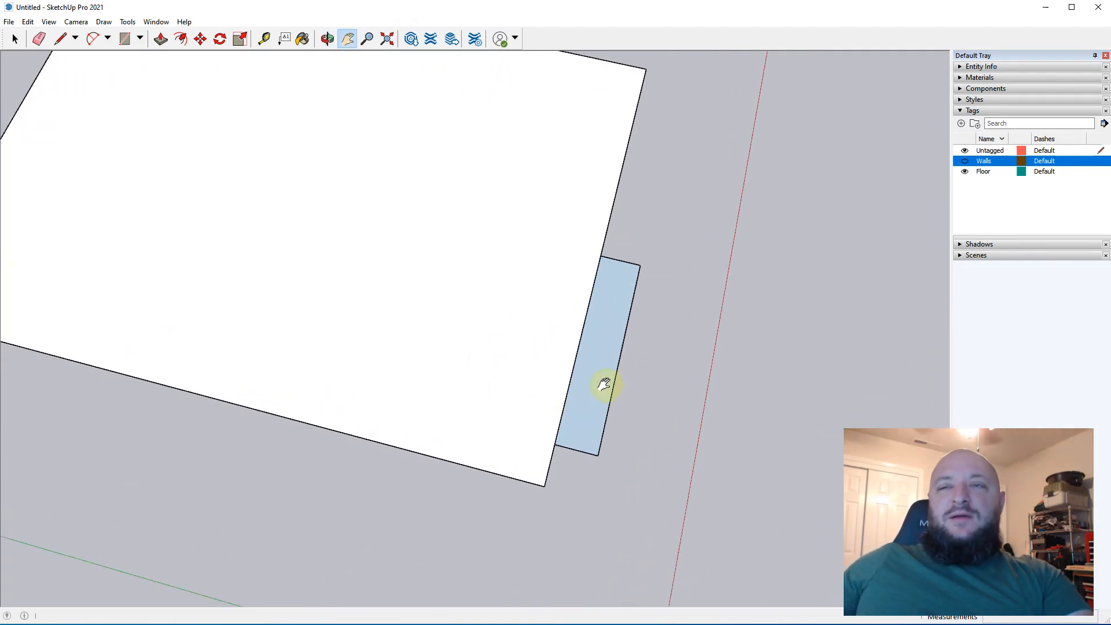
middle_drag(509, 468, 419, 258)
key(space)
double_click(418, 258)
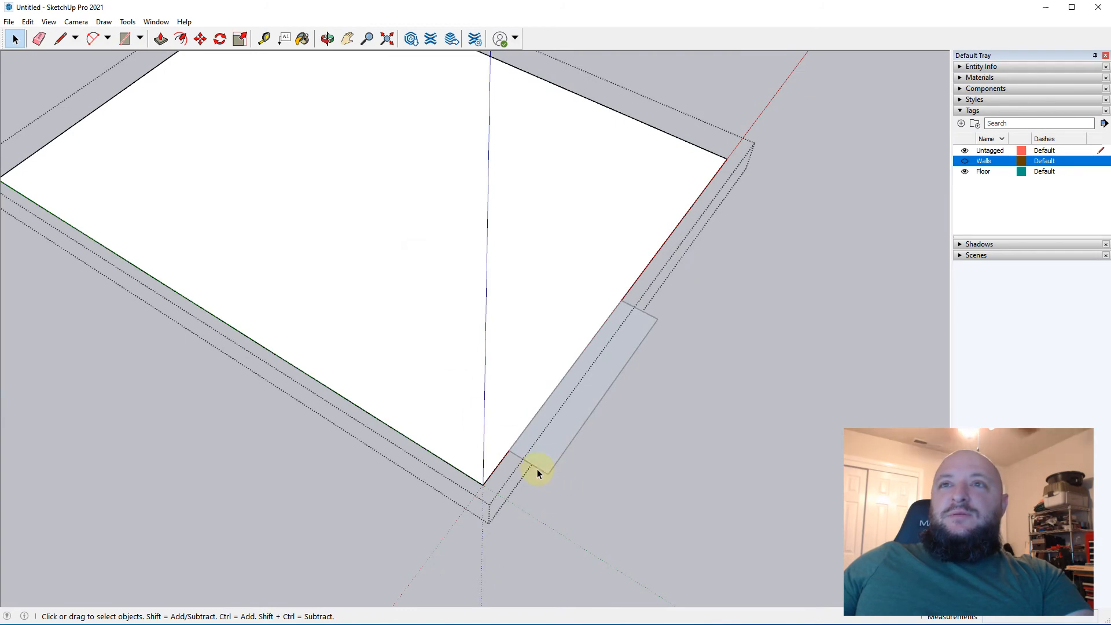
Offset the floor's outline 1/2" inward
key(f)
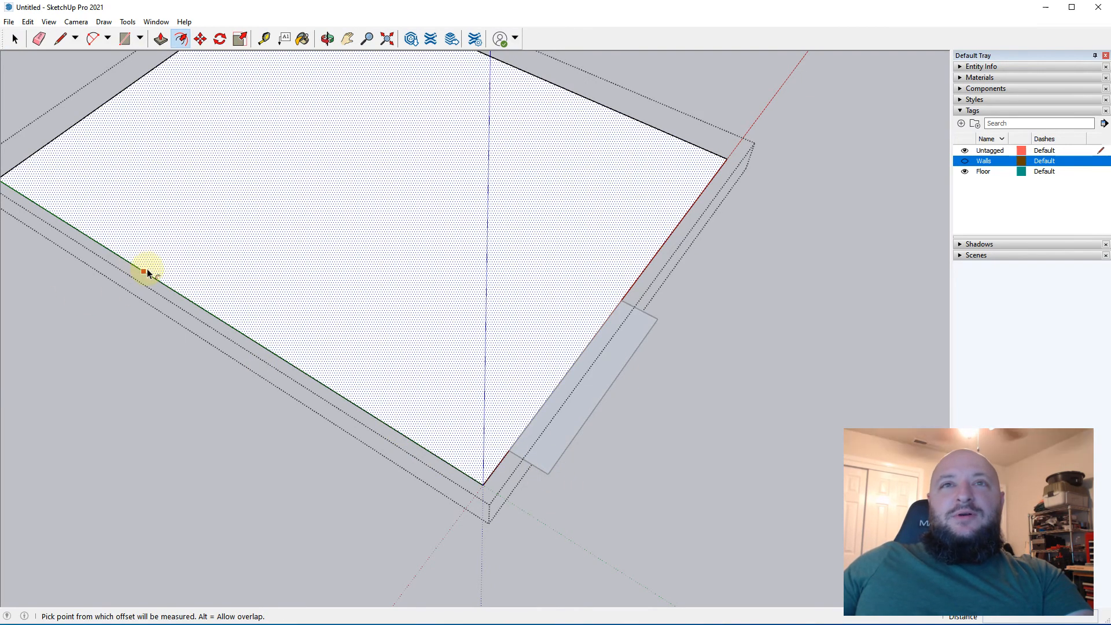
click(158, 281)
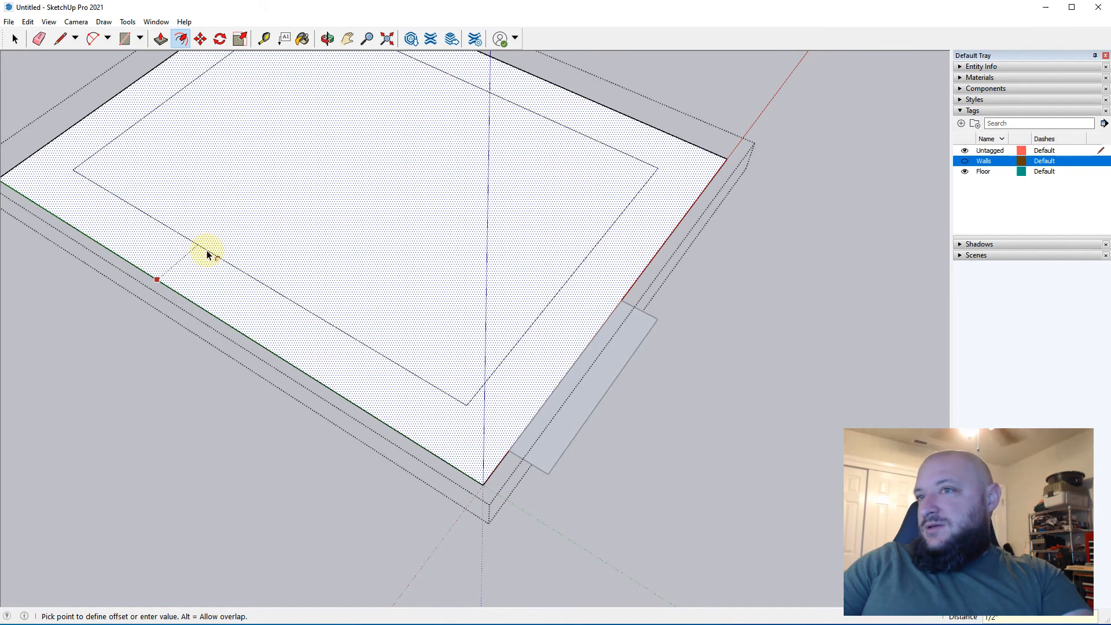
key(Escape)
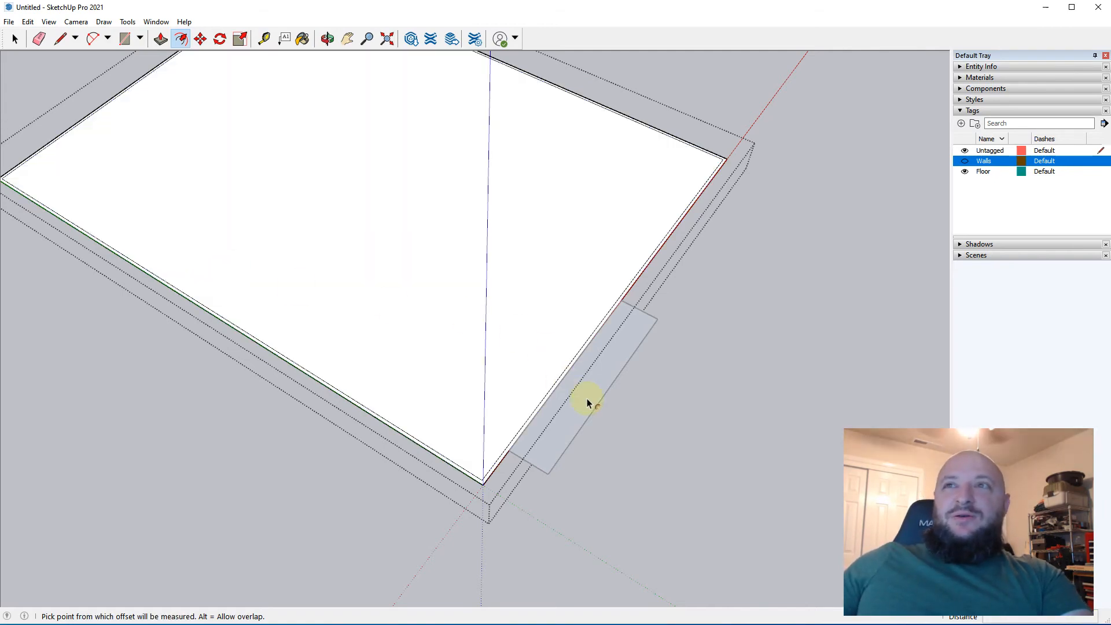
scroll(587, 398, up, 5)
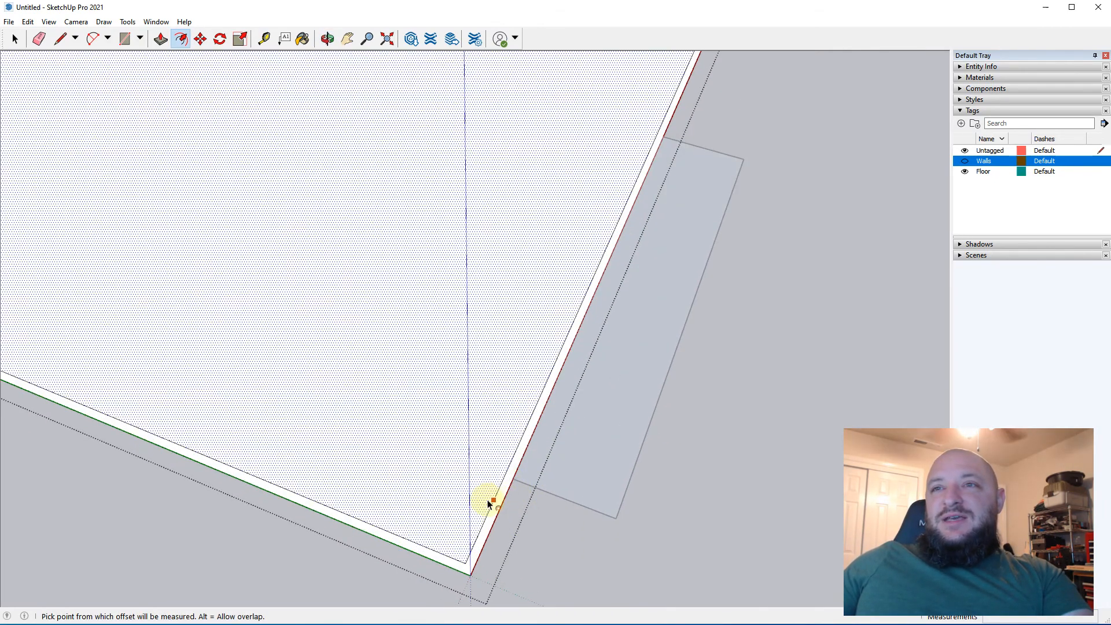
key(Escape)
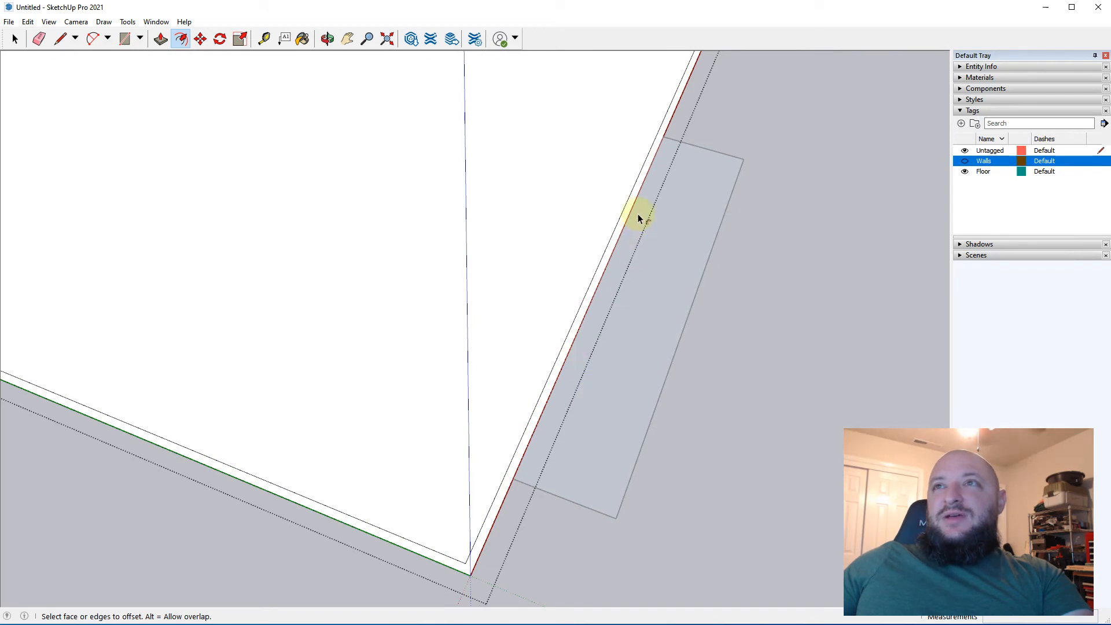
Add a guide along the doorway's near side and draw a 2'6" by 1/2" rectangle across the floor border at the doorway
key(r)
key(t)
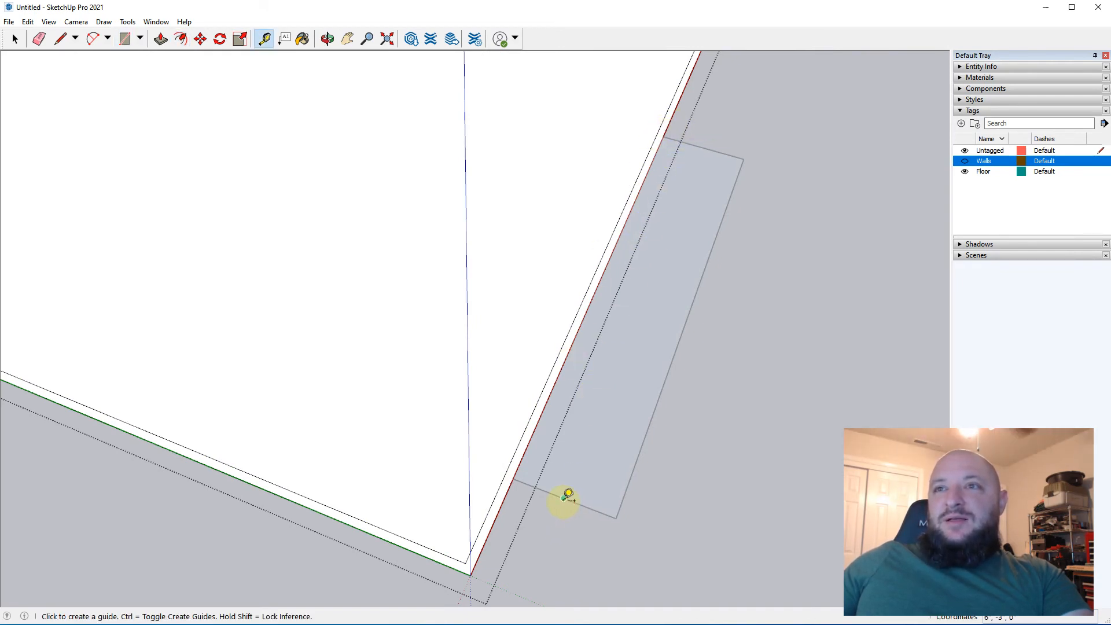
click(567, 498)
key(r)
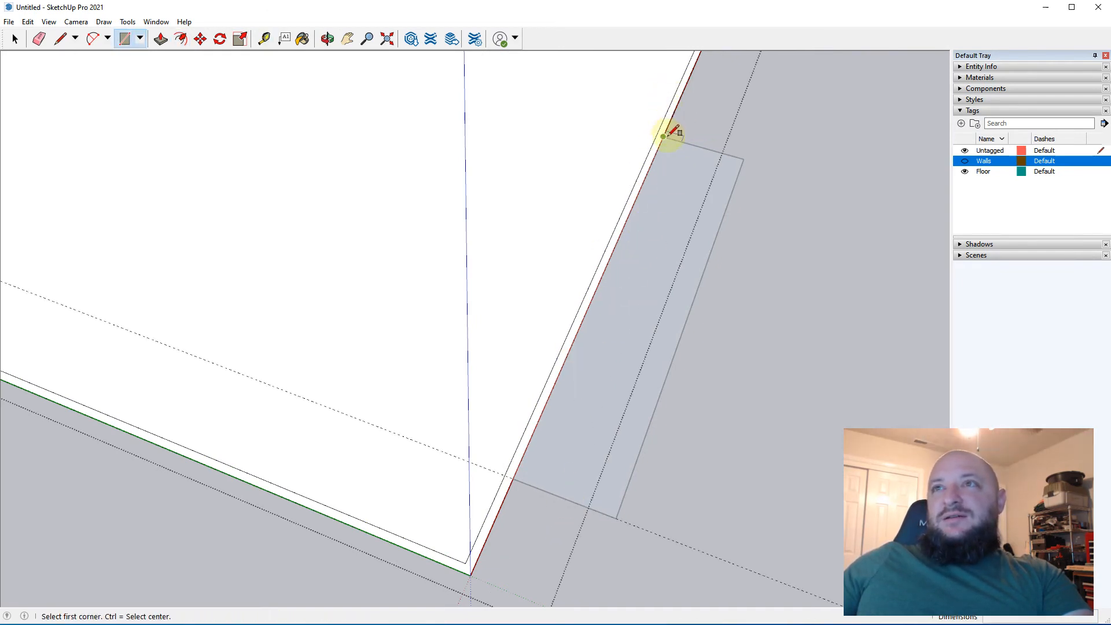
click(663, 136)
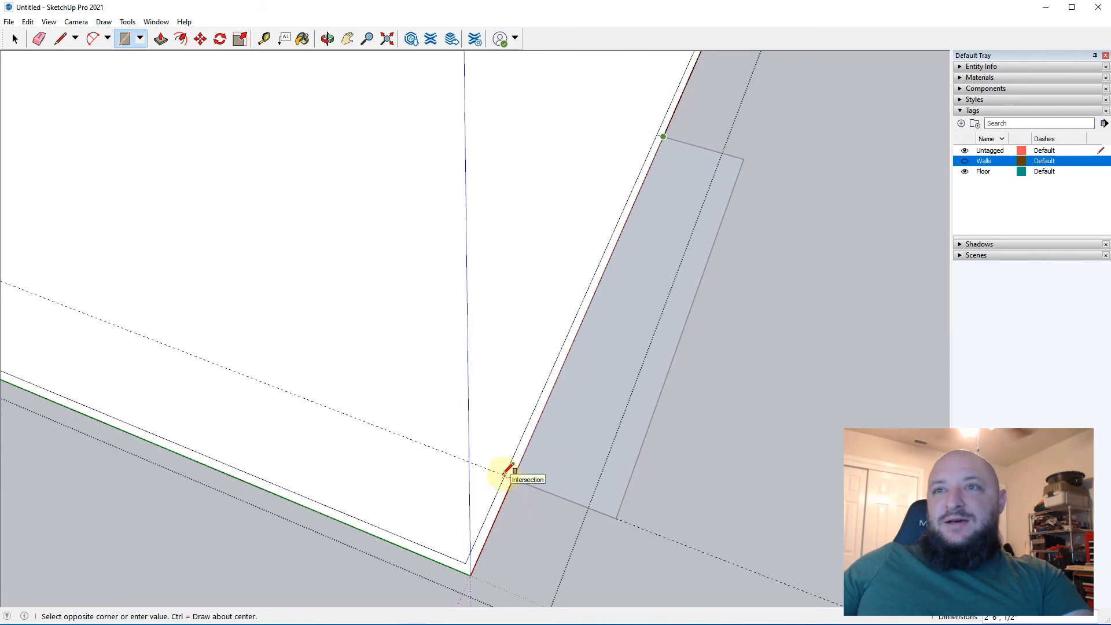
Try to erase the border edges across the doorway, and undo the erasure
key(e)
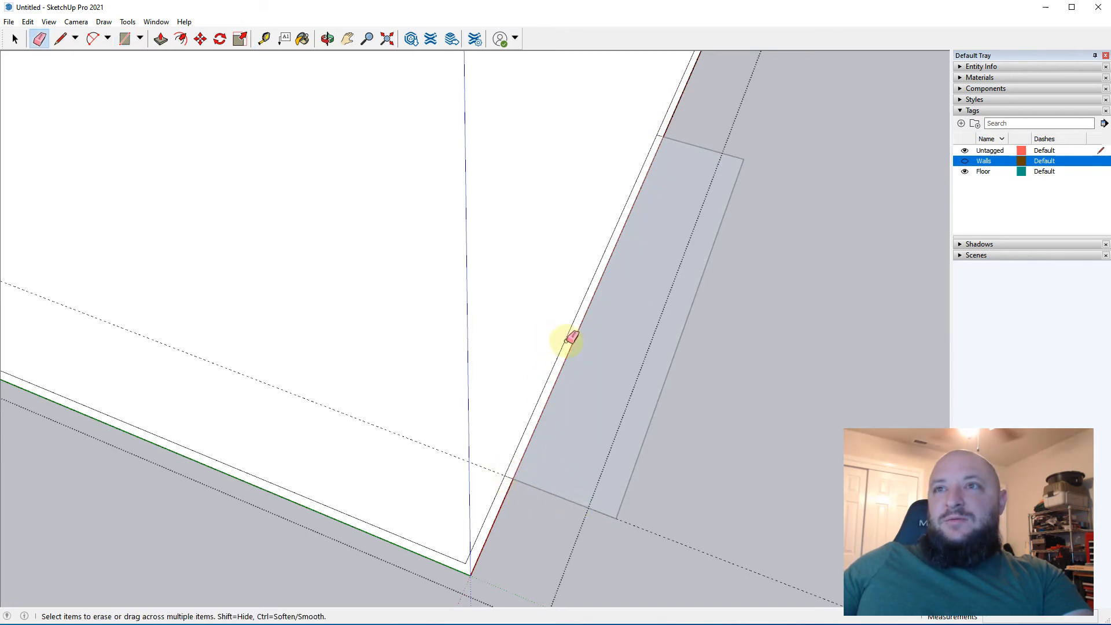
click(596, 352)
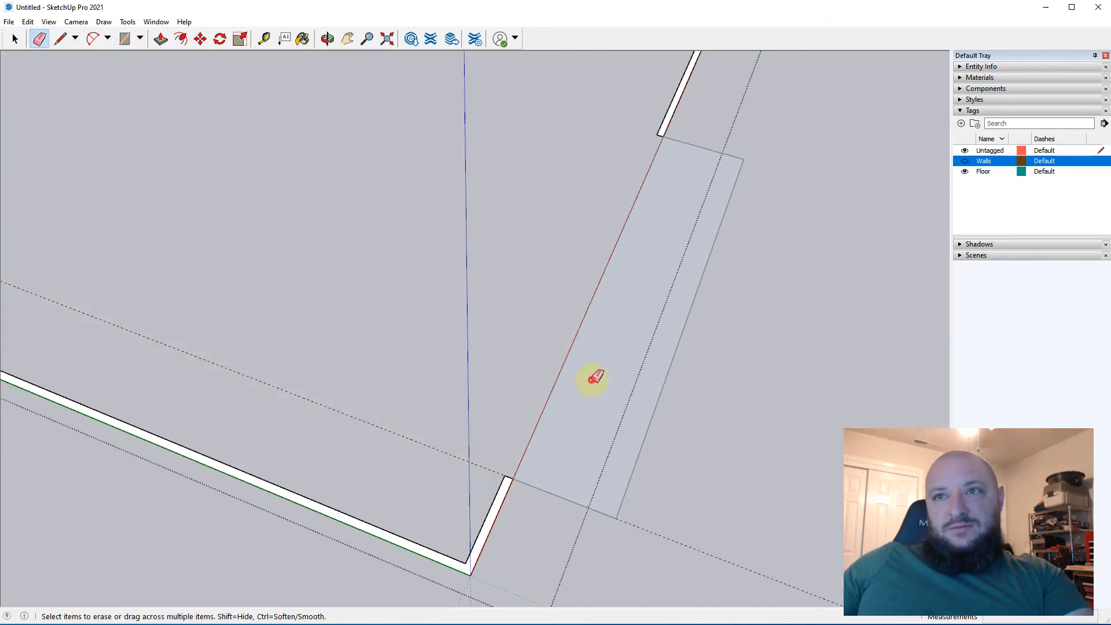
key(space)
key(ctrl+z)
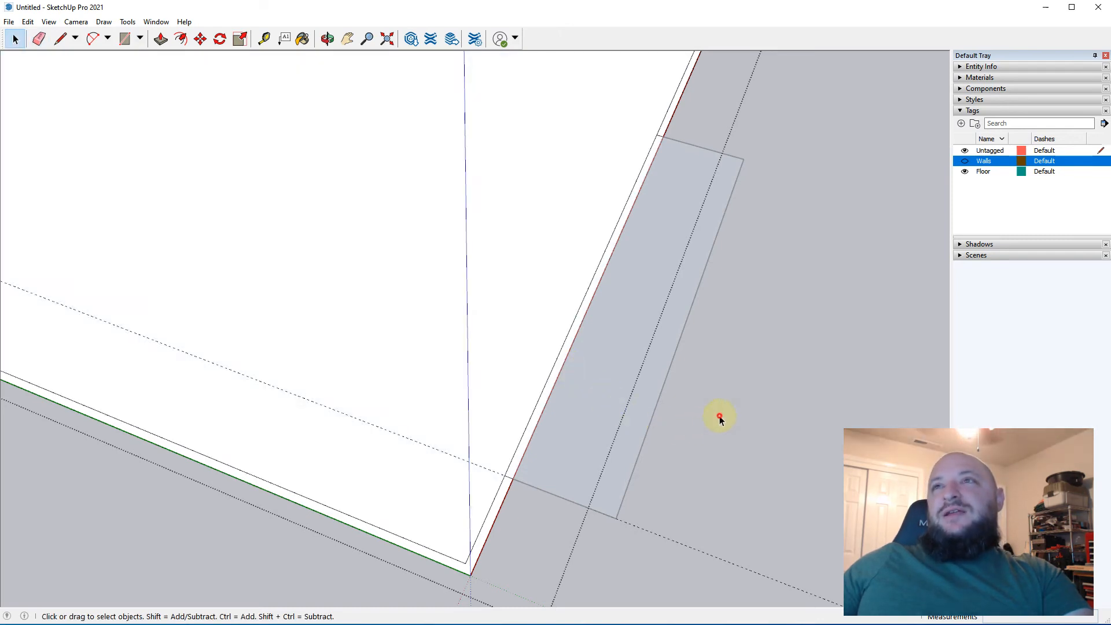
Transfer the threshold rectangle into the floor group, pasting it in place at its original location
click(614, 421)
key(Delete)
click(501, 334)
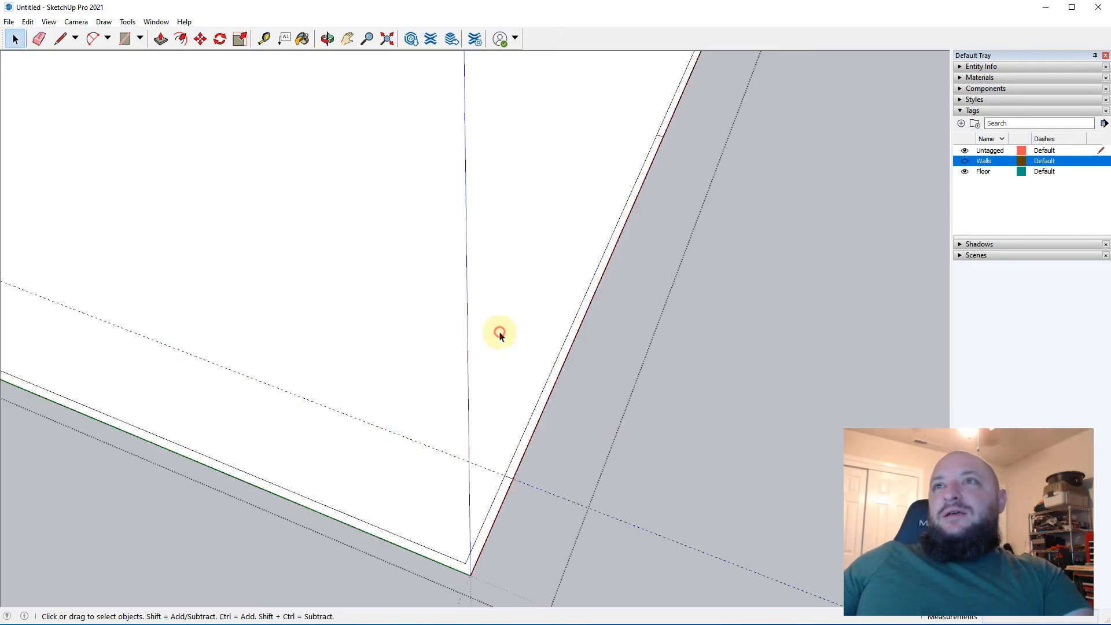
click(27, 21)
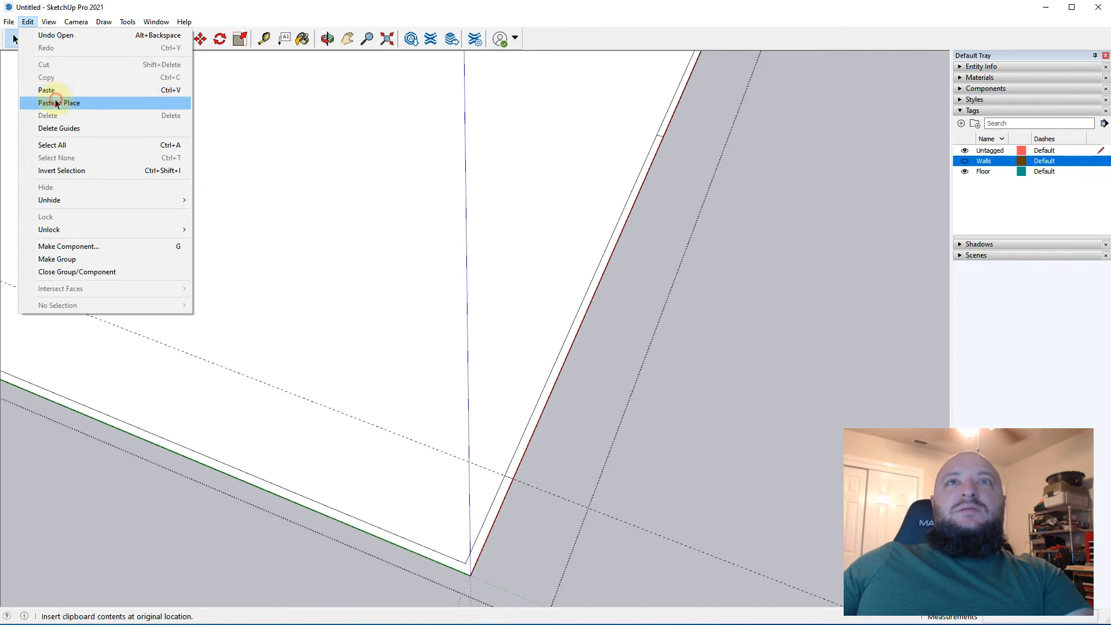
click(52, 102)
Erase the edges between the threshold and the floor to merge them into one face, and close the floor group
key(e)
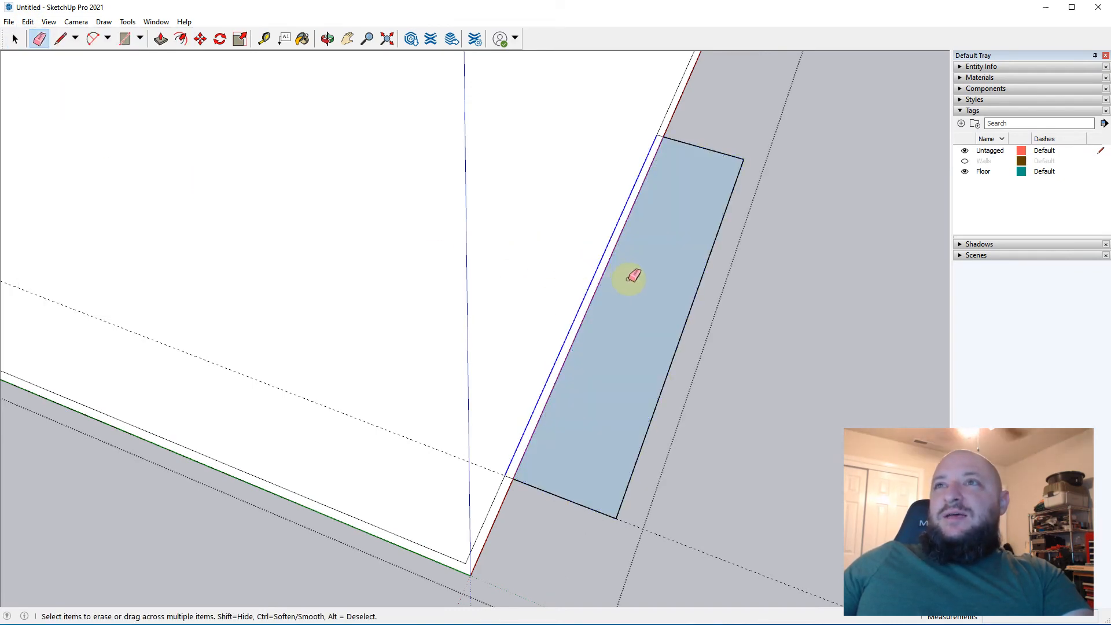
click(595, 281)
key(space)
click(505, 301)
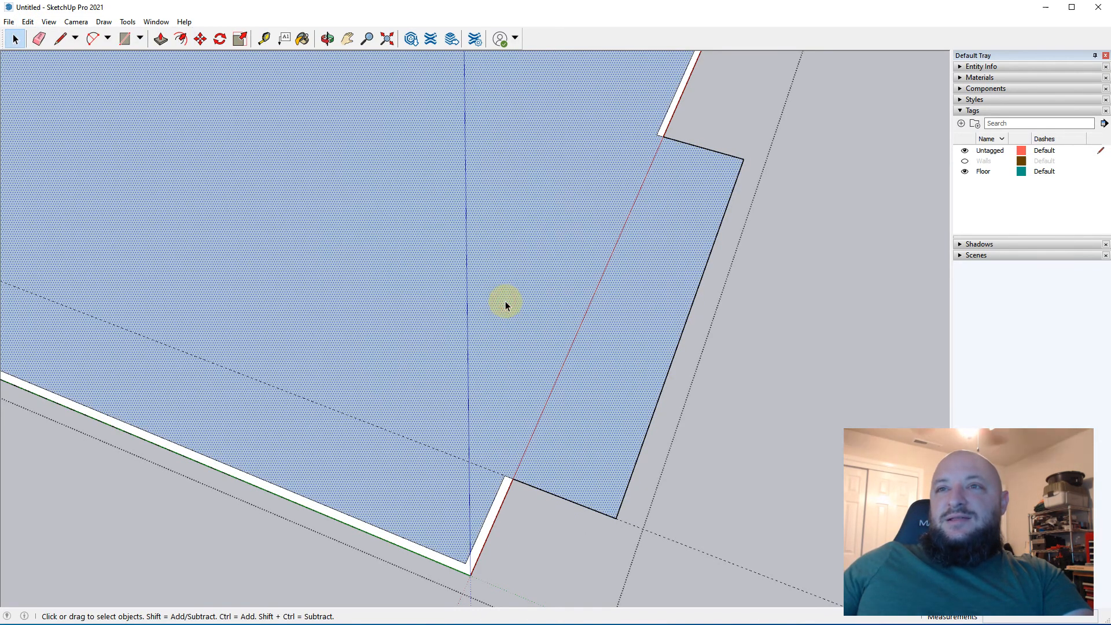
click(733, 404)
Reopen the floor group and reverse the merged floor face, closing the group once done
scroll(393, 313, down, 3)
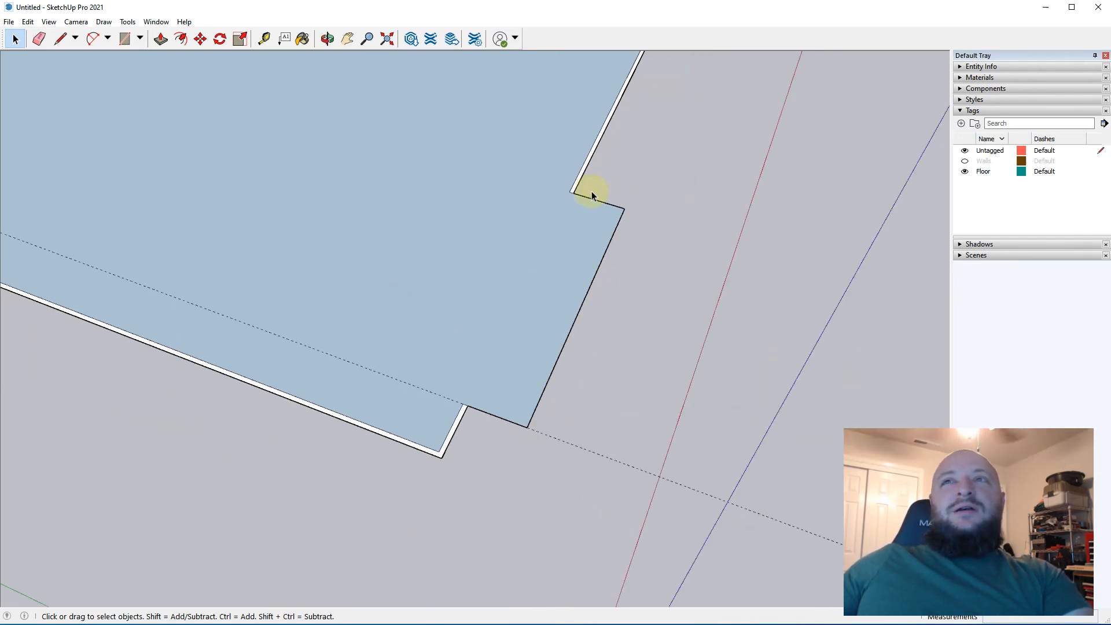
middle_drag(570, 95, 471, 278)
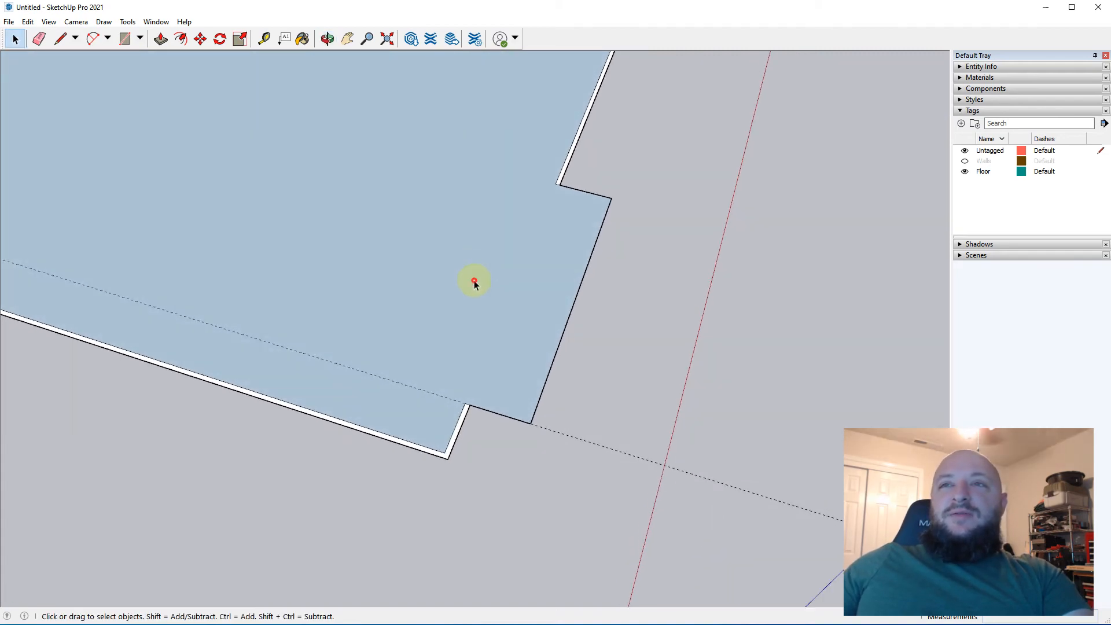
right_click(473, 283)
click(409, 337)
double_click(409, 337)
right_click(422, 267)
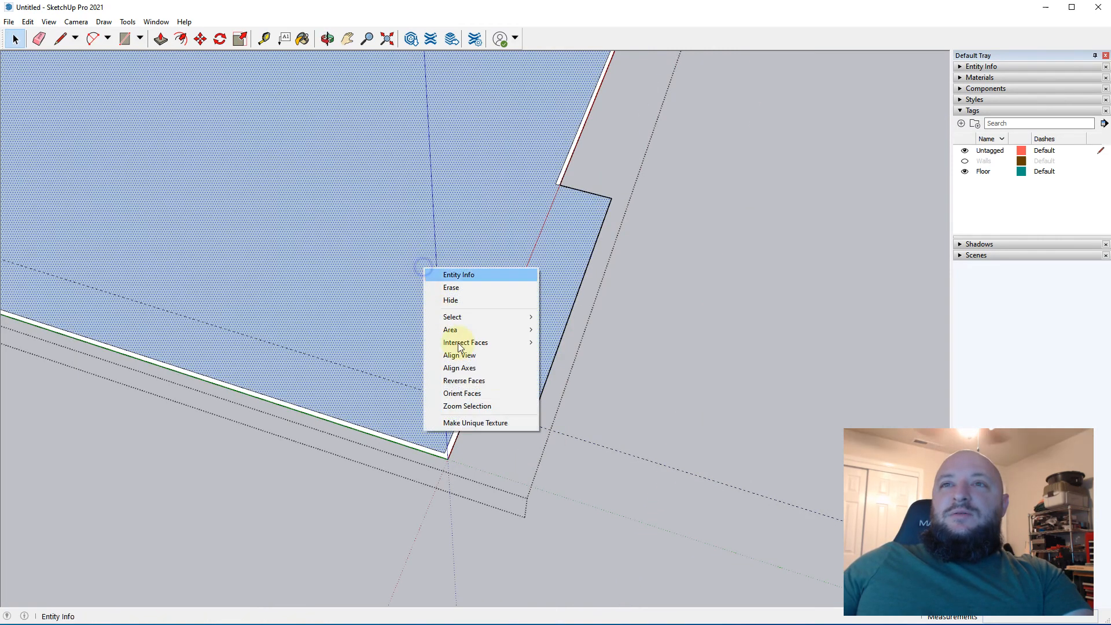
click(491, 383)
Open the floor group and erase the guide running across the floor from the doorway
scroll(354, 359, up, 3)
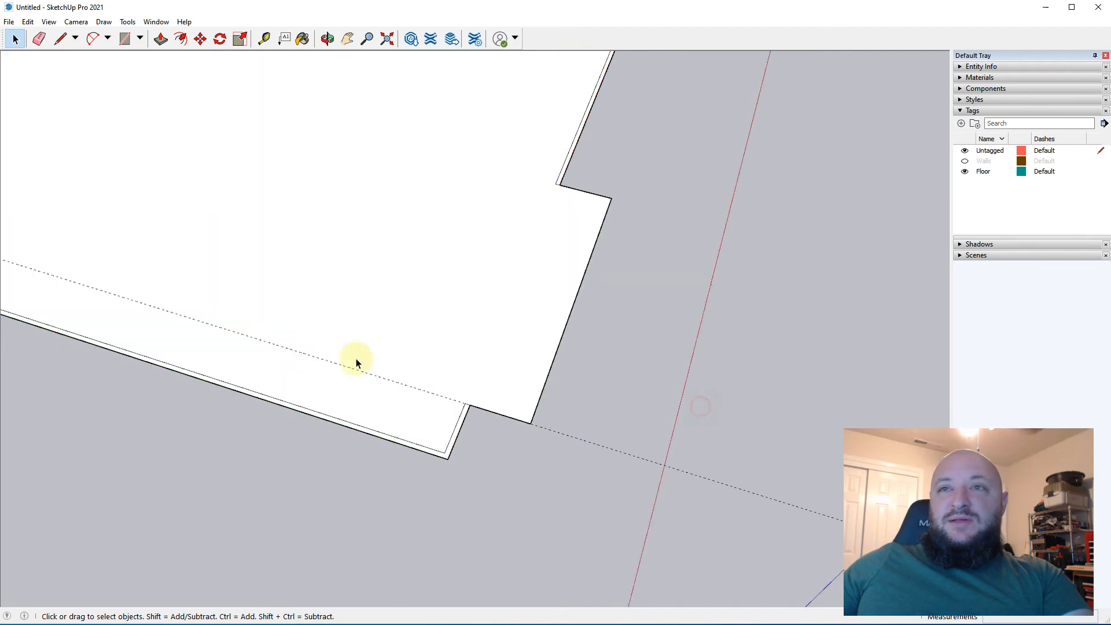
key(e)
scroll(497, 440, up, 3)
key(space)
double_click(487, 450)
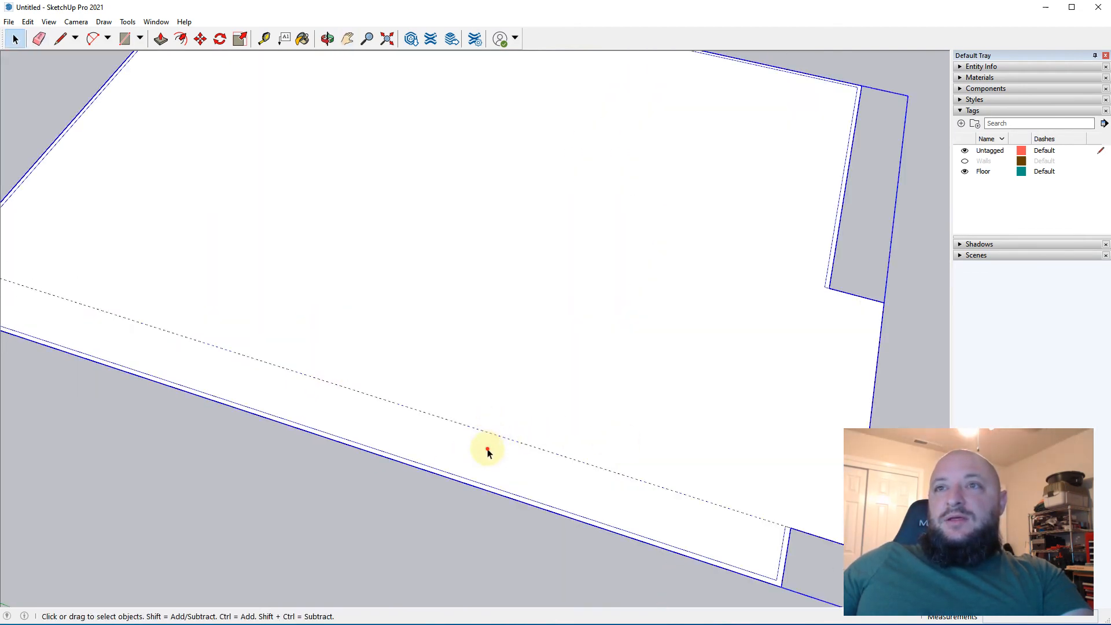
key(e)
drag(486, 449, 489, 412)
key(space)
Pull the 1/2" border strip around the floor up 2" to form the baseboard
scroll(599, 451, down, 2)
middle_drag(599, 451, 435, 157)
scroll(796, 392, up, 2)
middle_drag(796, 391, 397, 518)
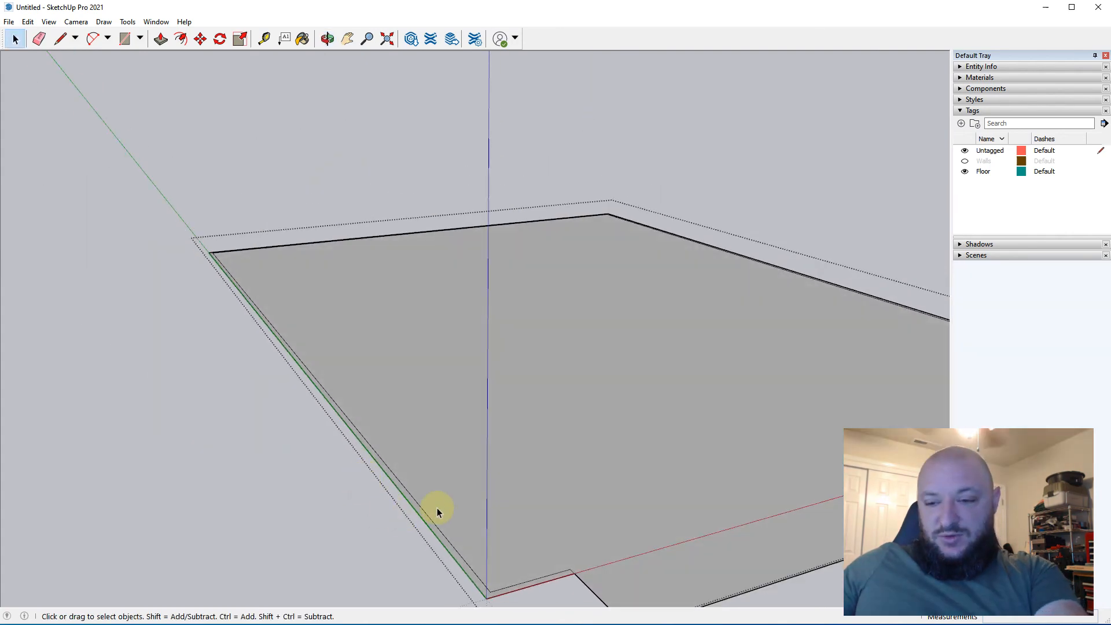
key(p)
drag(427, 524, 418, 485)
key(Return)
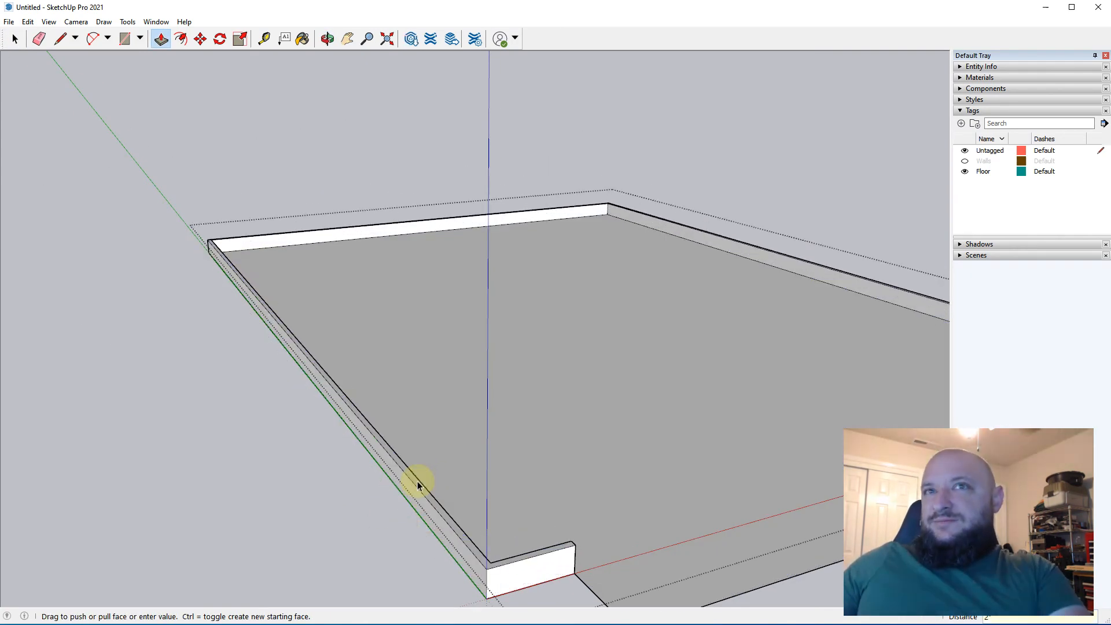
key(space)
middle_drag(500, 414, 316, 413)
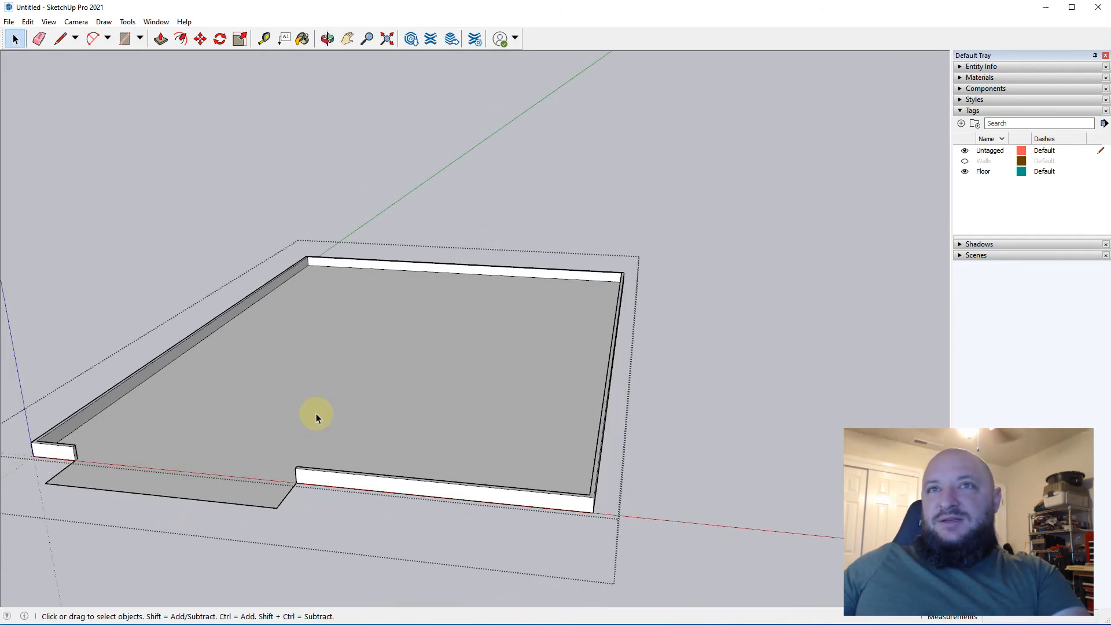
Close the floor group and turn the Walls tag's visibility back on
click(167, 248)
key(h)
middle_drag(206, 281, 464, 428)
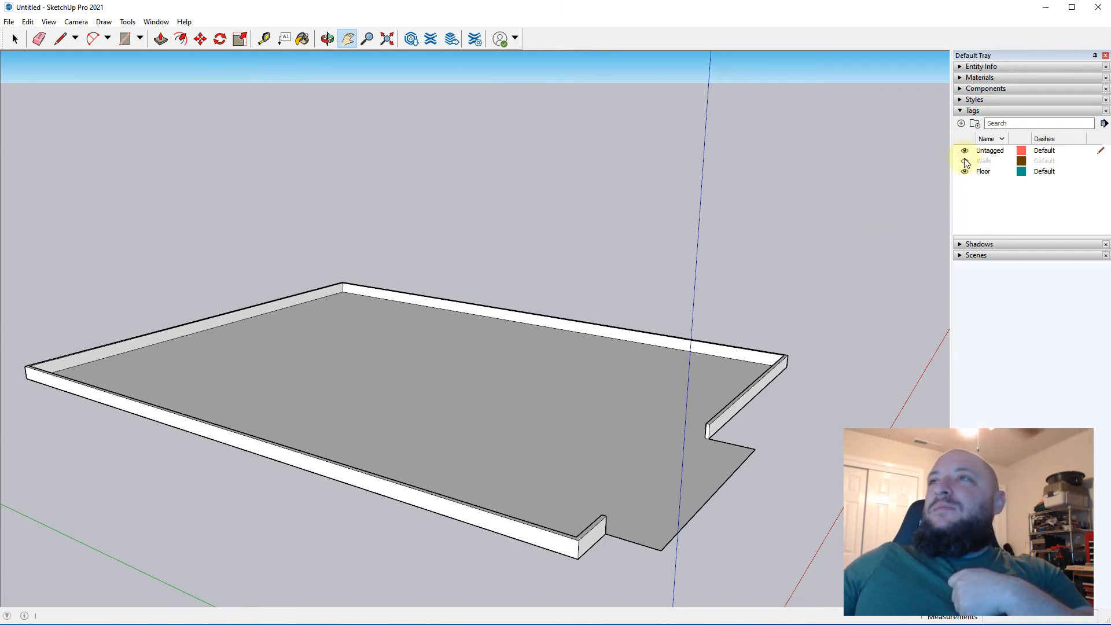
middle_drag(898, 142, 454, 389)
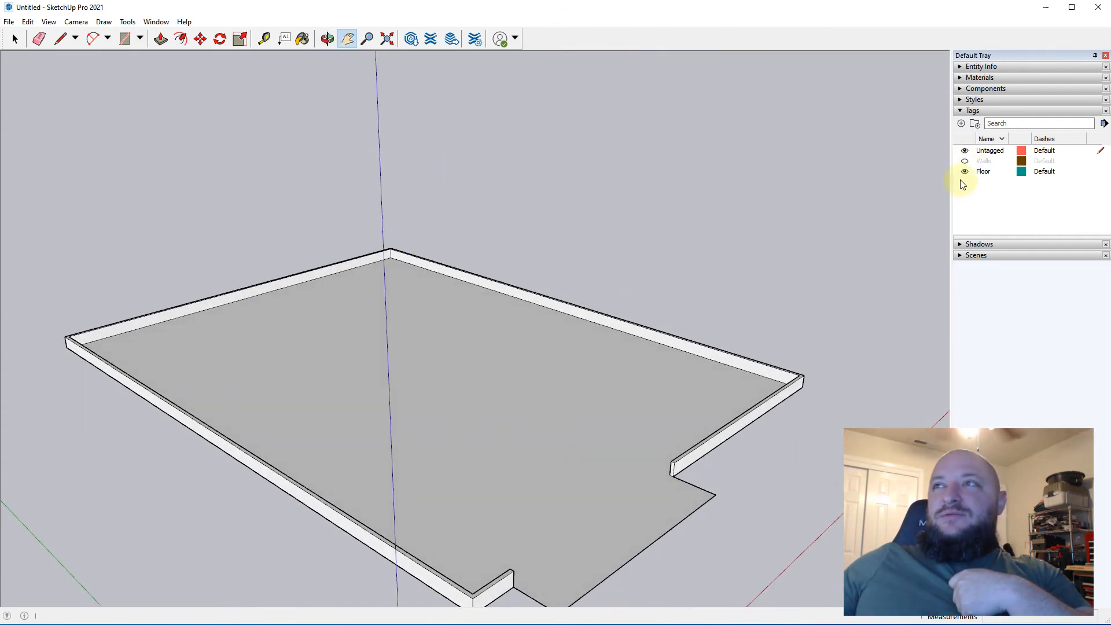
click(964, 162)
Draw a rectangle between opposite inner corners of the wall tops to cover the room with a ceiling face
middle_drag(443, 337, 418, 121)
scroll(385, 193, up, 5)
middle_drag(411, 245, 583, 384)
scroll(582, 384, down, 3)
shift+middle_drag(399, 297, 366, 293)
scroll(366, 293, down, 4)
middle_drag(270, 336, 578, 328)
shift+middle_drag(579, 328, 546, 424)
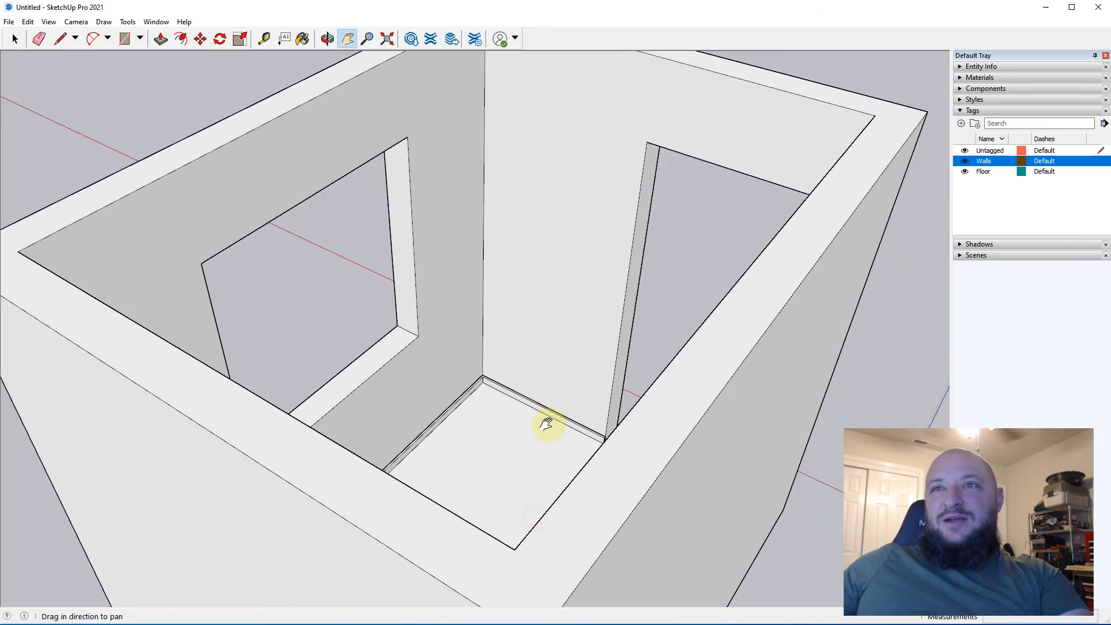
drag(529, 431, 550, 491)
key(space)
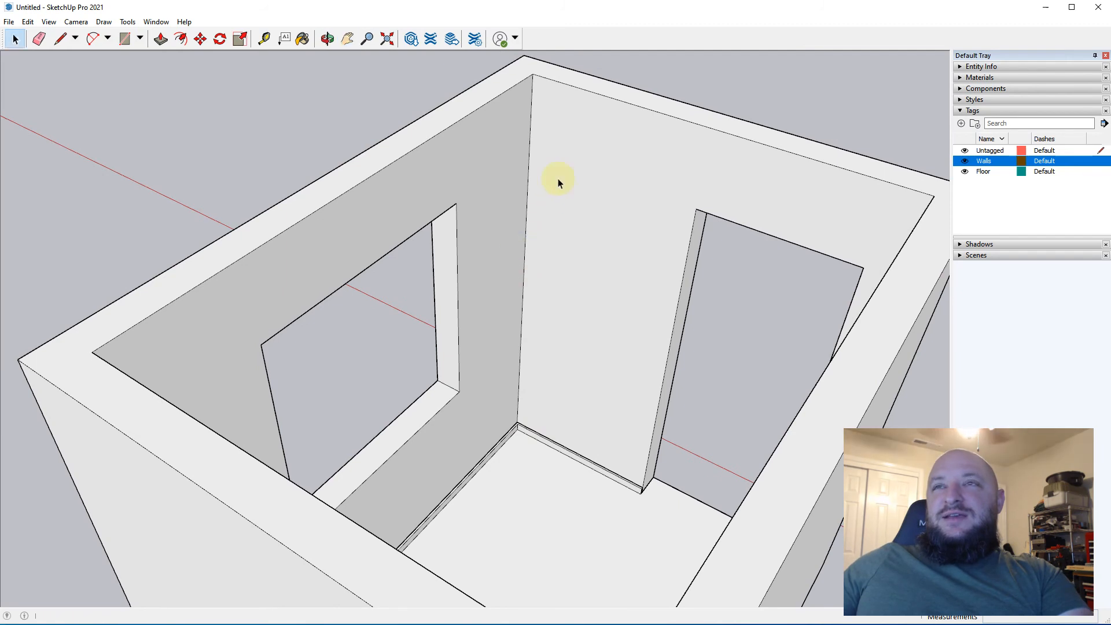
key(ctrl+a)
scroll(541, 110, down, 3)
key(r)
click(534, 82)
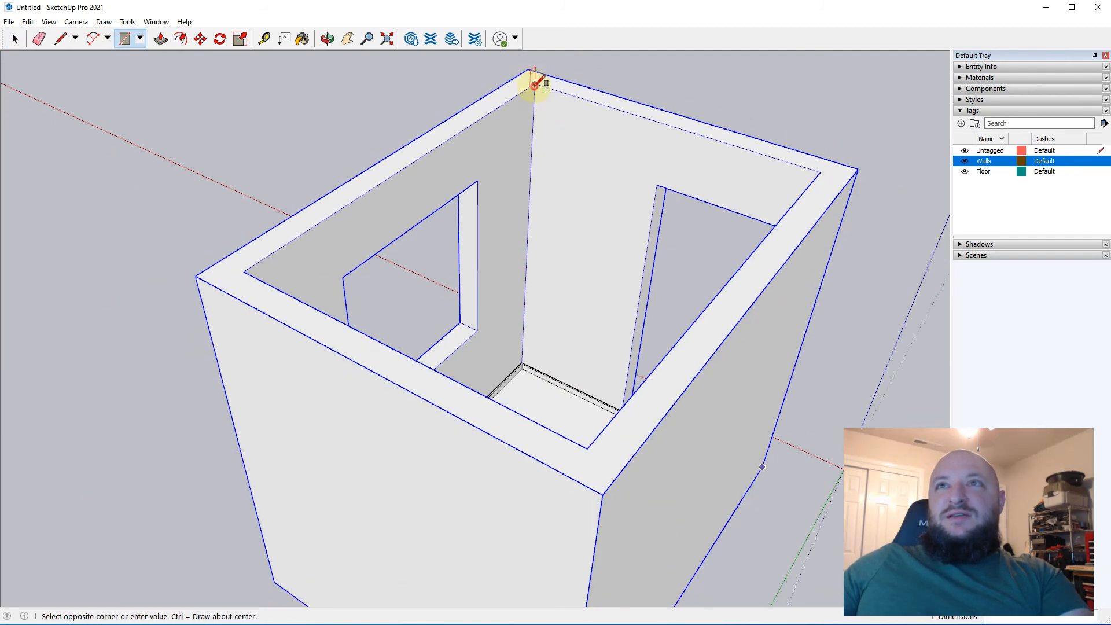
click(587, 449)
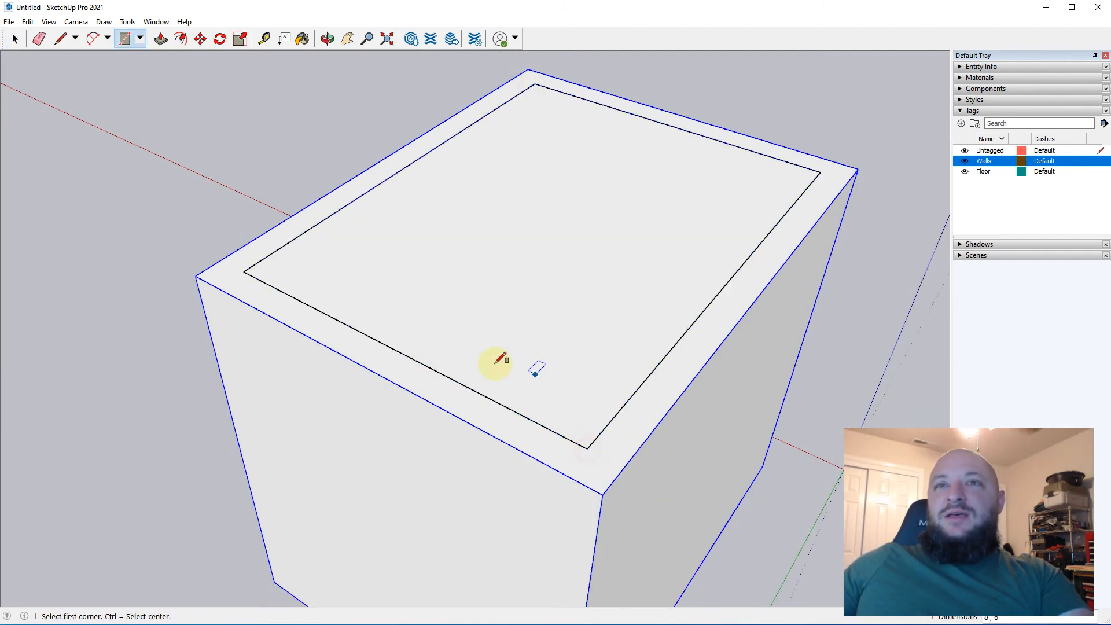
Try offsetting the ceiling face's outline 1" inward
key(f)
click(456, 369)
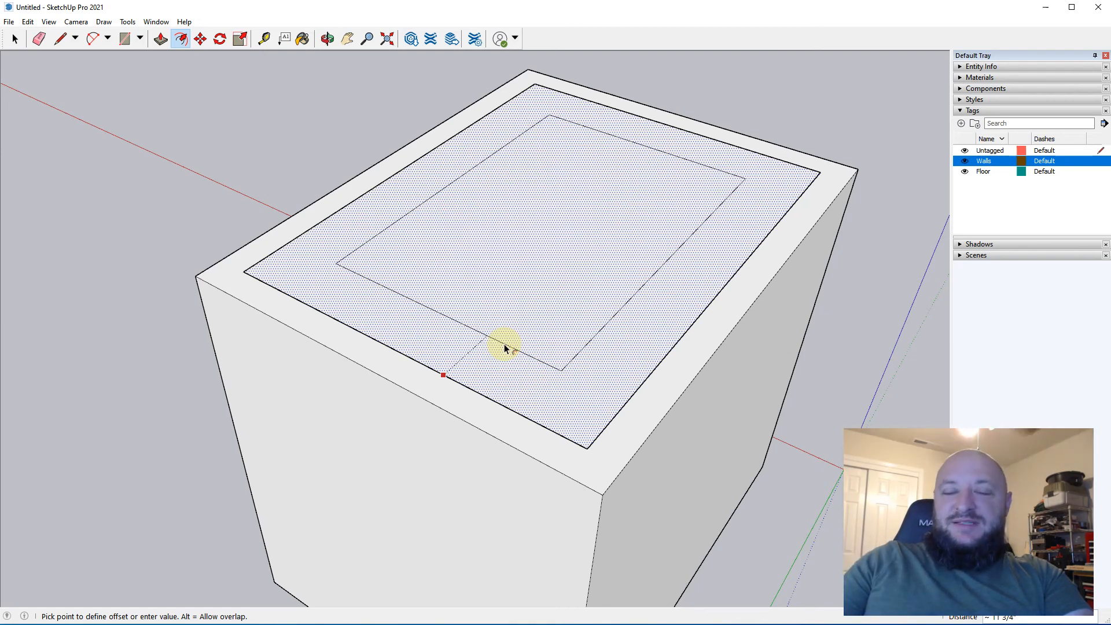
text(1)
key(Return)
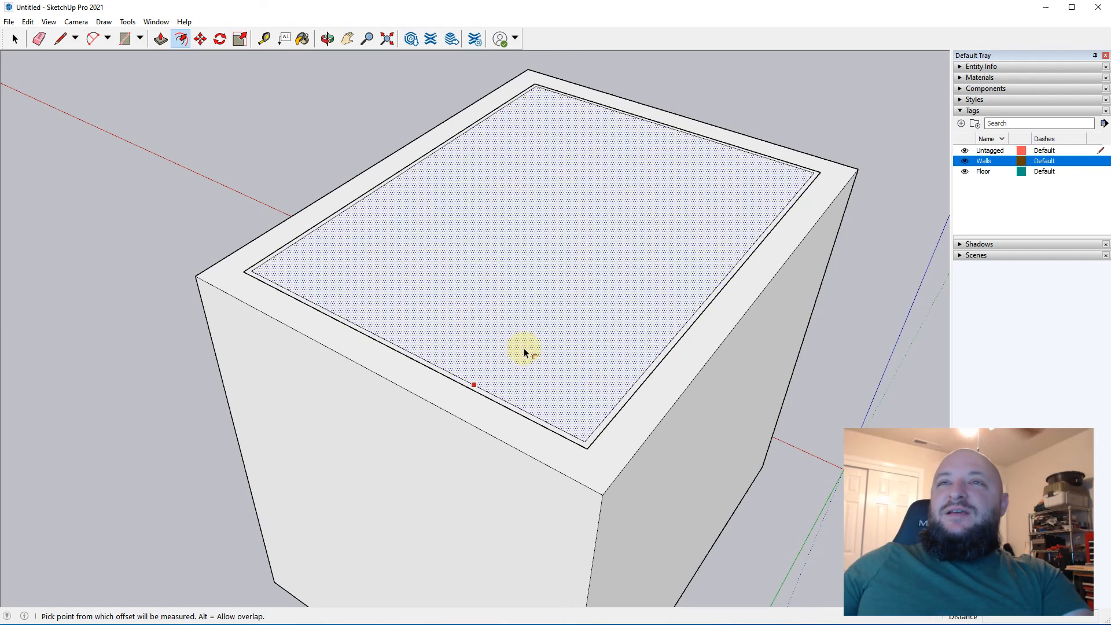
Try pulling the narrow border strip around the ceiling face up 2"
scroll(524, 351, up, 3)
key(space)
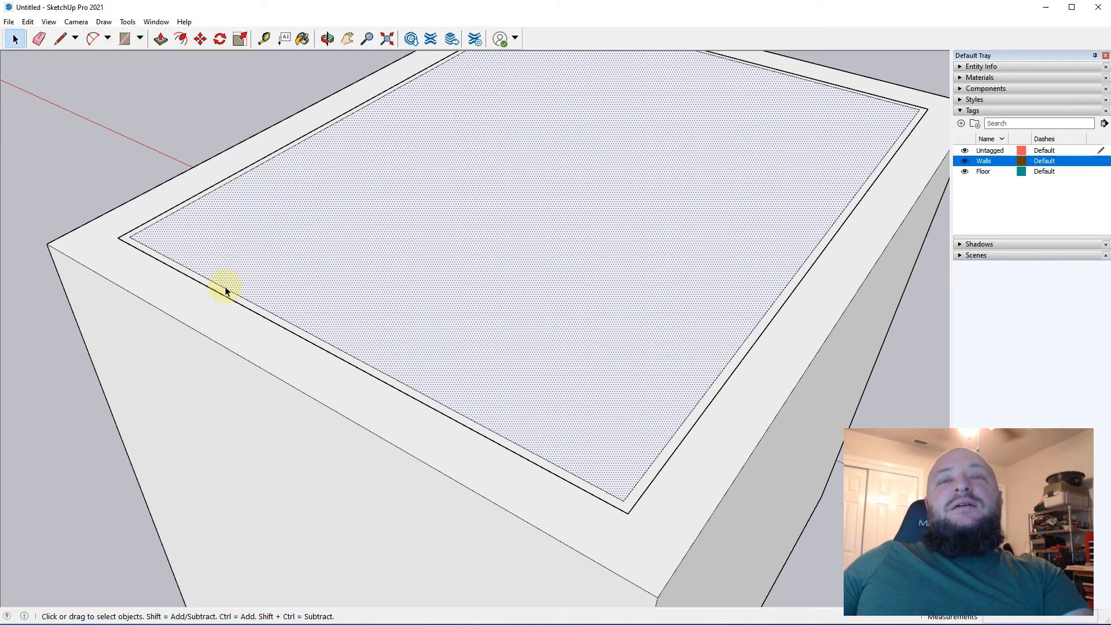
key(p)
click(180, 267)
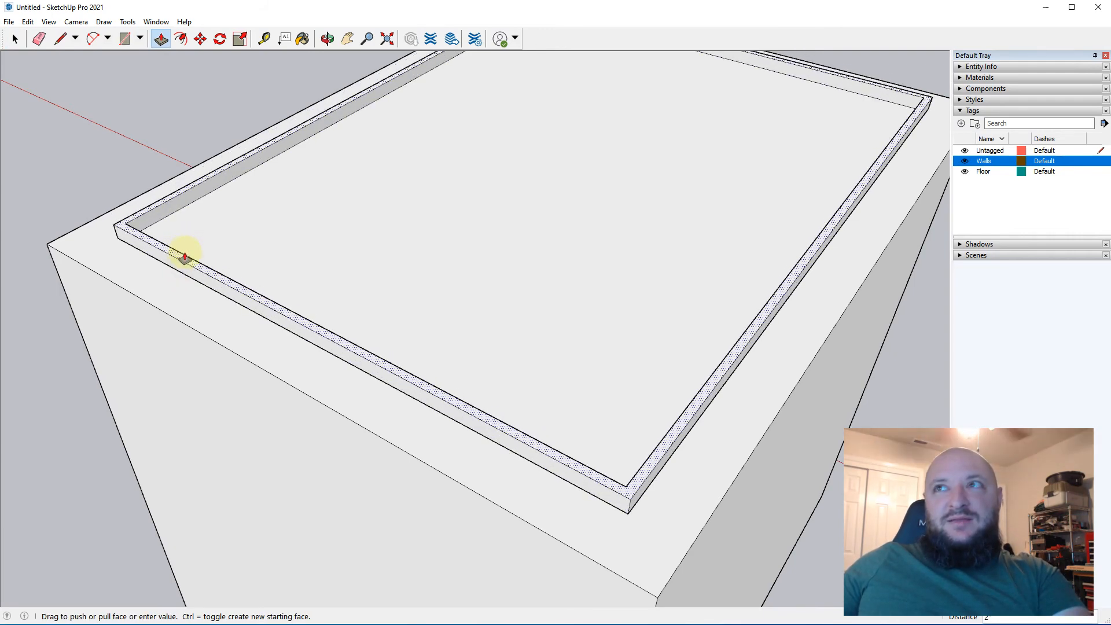
click(184, 250)
key(space)
click(504, 249)
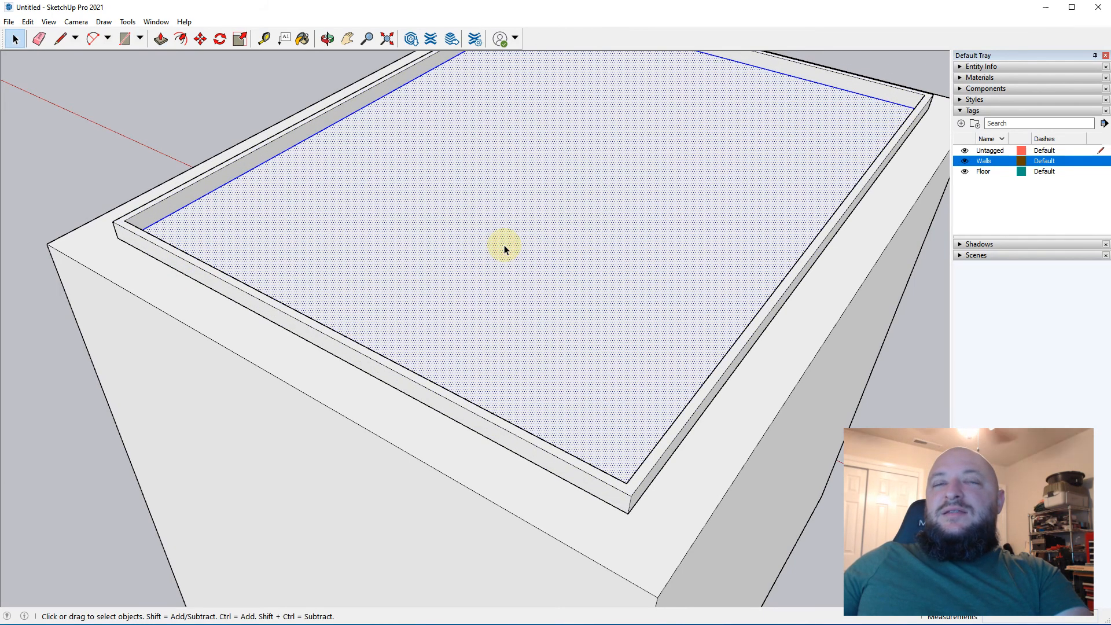
Undo the ceiling border's pull and its offset, leaving the plain ceiling face
middle_drag(485, 274, 250, 351)
scroll(416, 349, down, 3)
scroll(414, 301, up, 3)
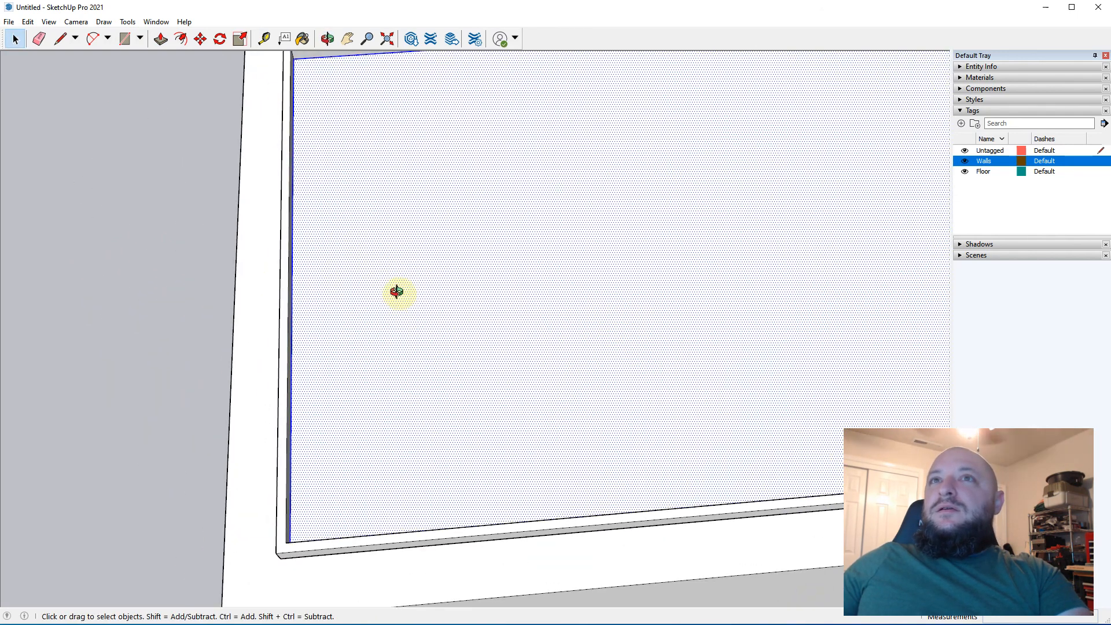
middle_drag(397, 291, 362, 255)
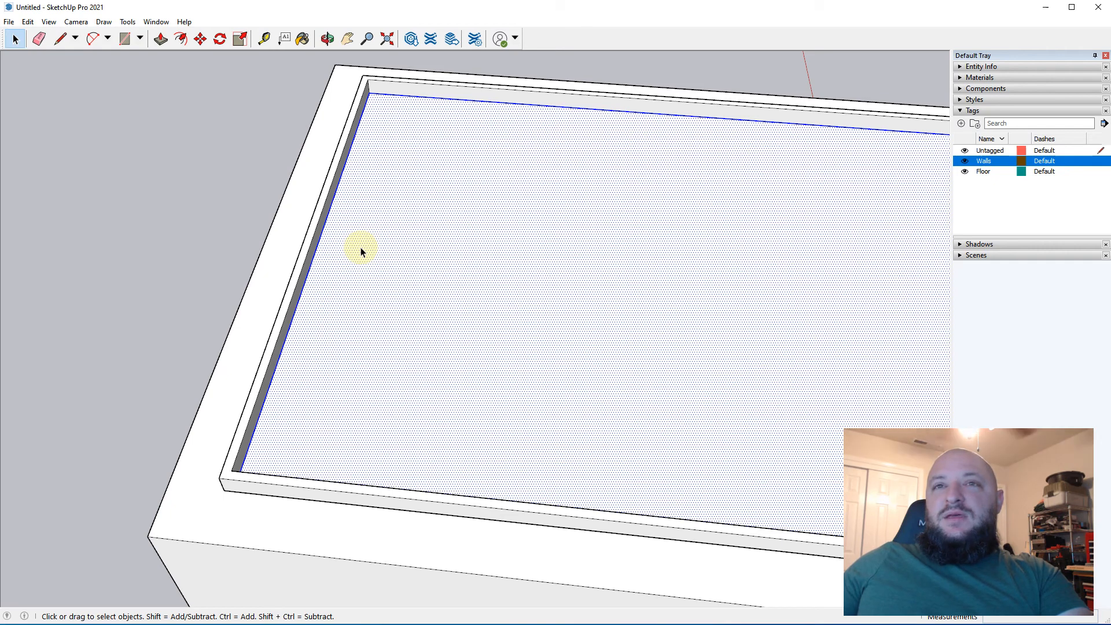
middle_drag(361, 251, 361, 256)
key(ctrl+z)
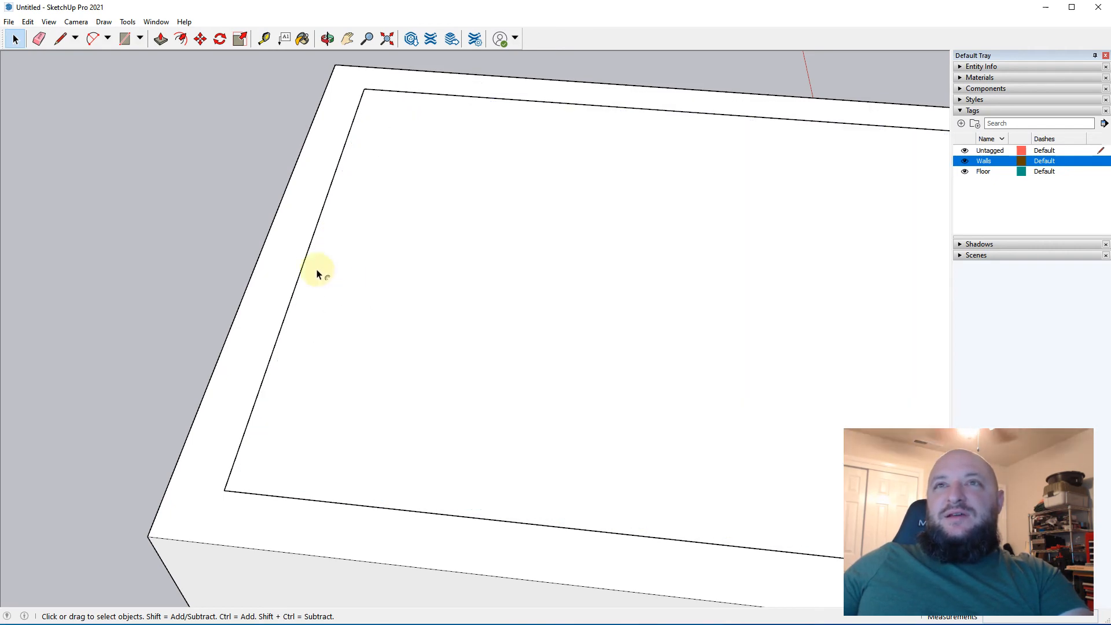
Offset the ceiling face's outline 2" inward, and offset the resulting border strip's outer edge 1" inward
key(f)
click(320, 268)
click(329, 271)
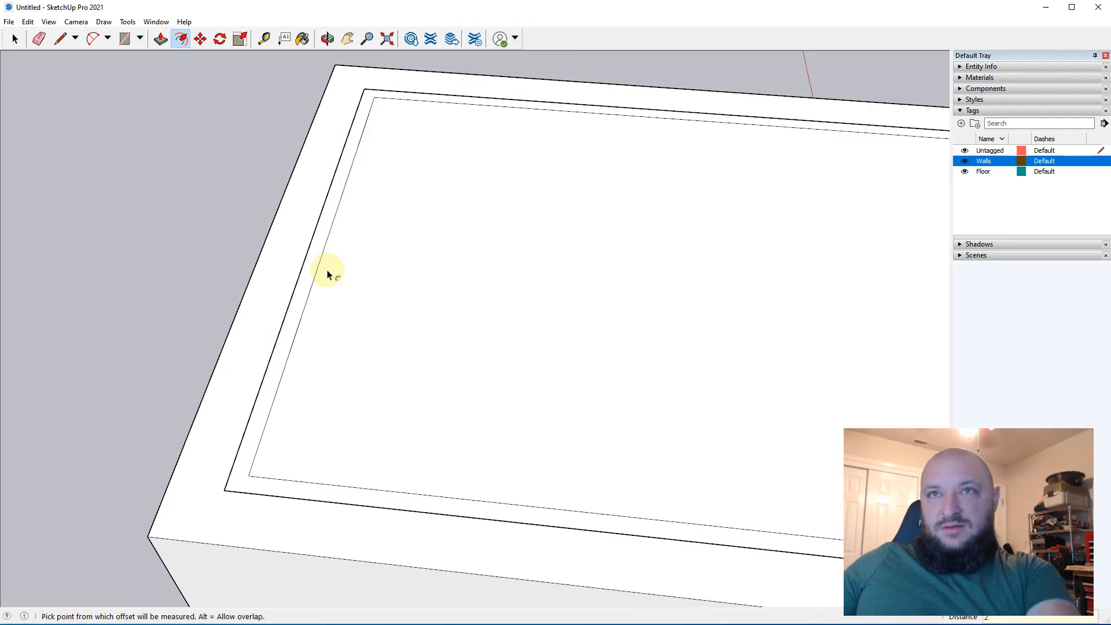
middle_drag(314, 287, 299, 341)
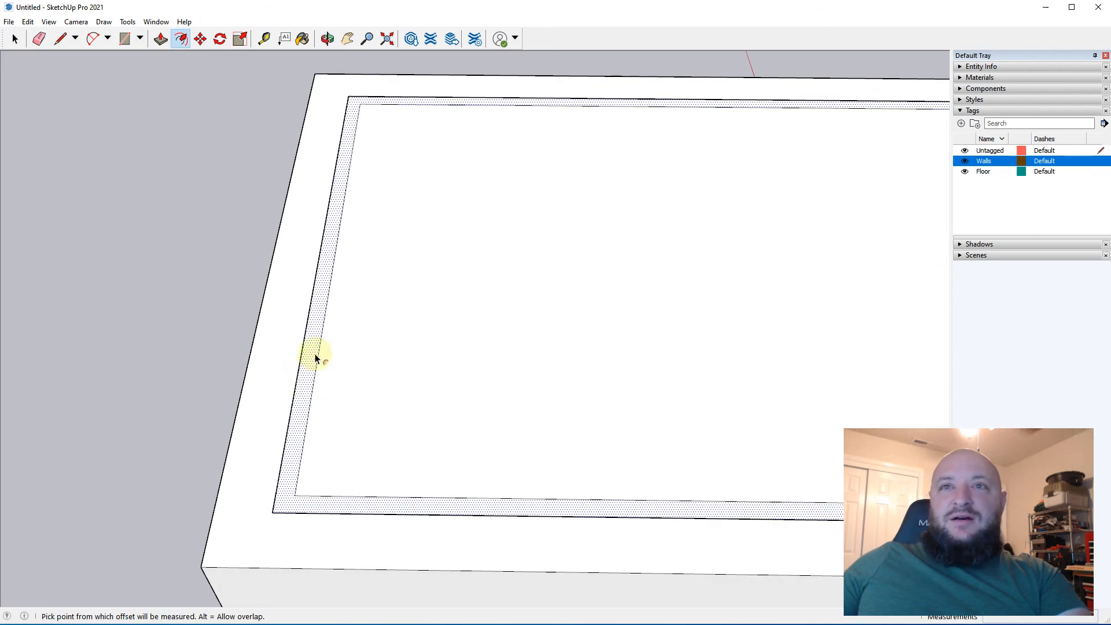
click(305, 350)
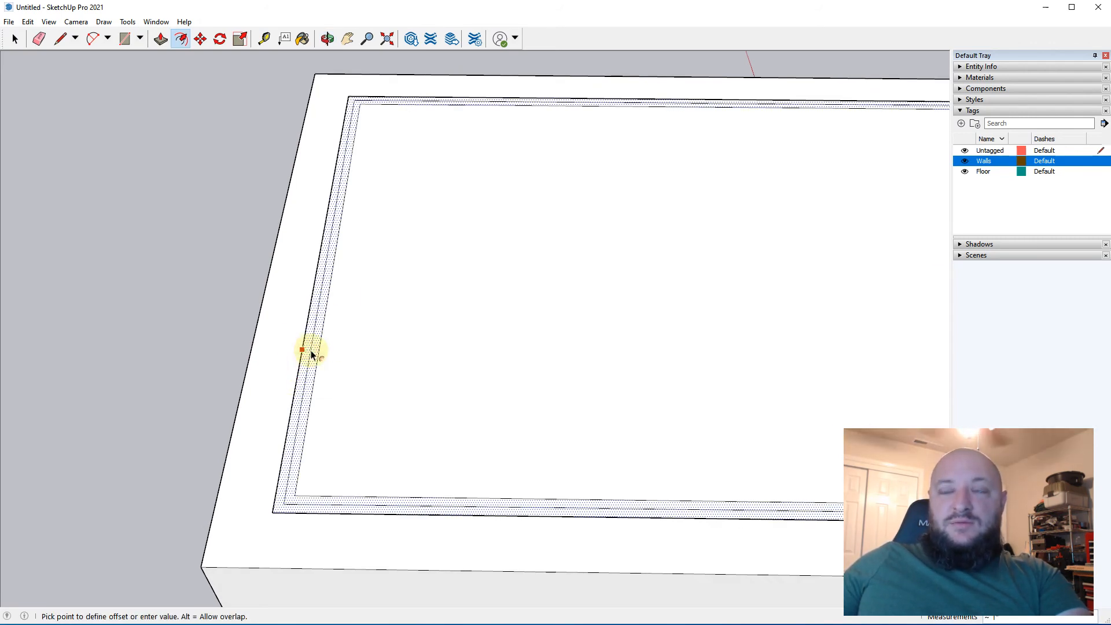
click(308, 352)
key(space)
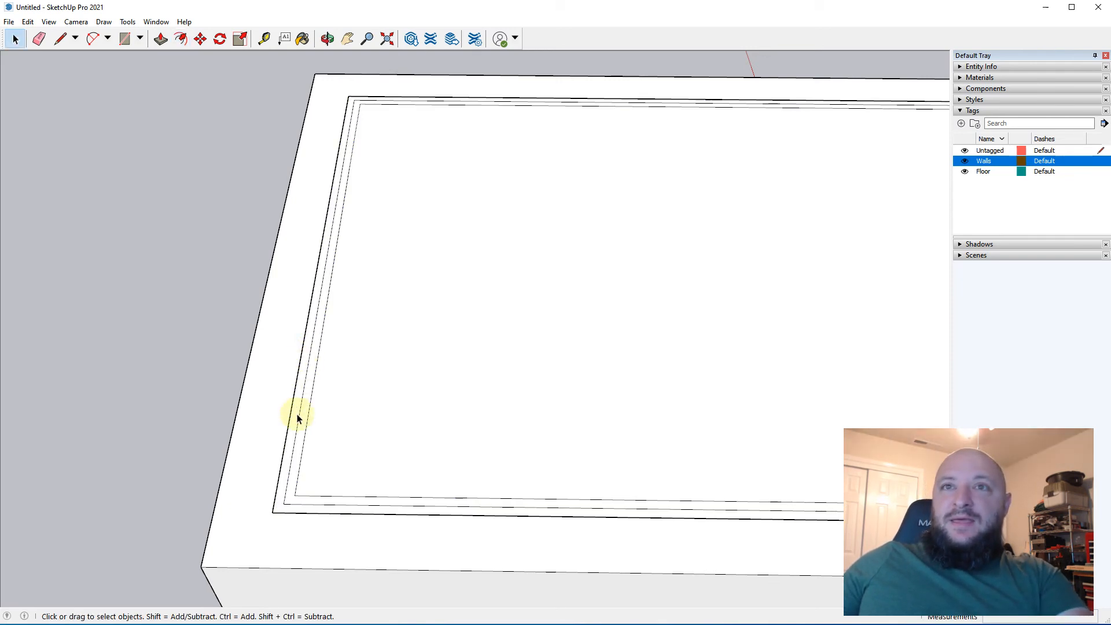
Move the outermost border strip straight up from the ceiling face so the inner strip becomes sloped
scroll(297, 418, up, 2)
click(292, 435)
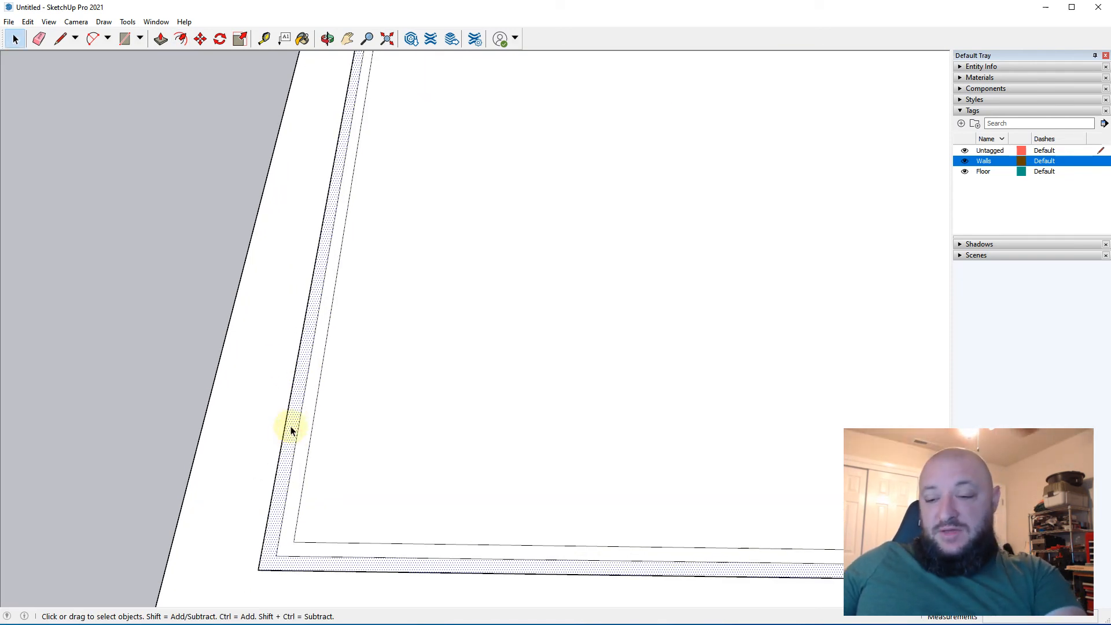
key(m)
click(285, 419)
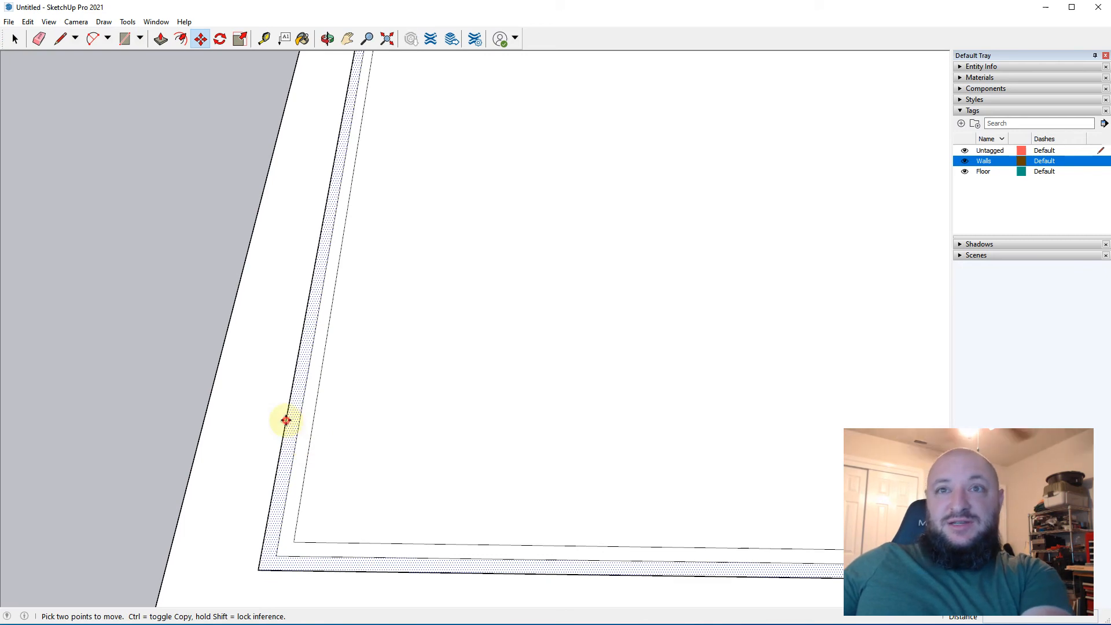
middle_drag(273, 309, 474, 342)
click(235, 345)
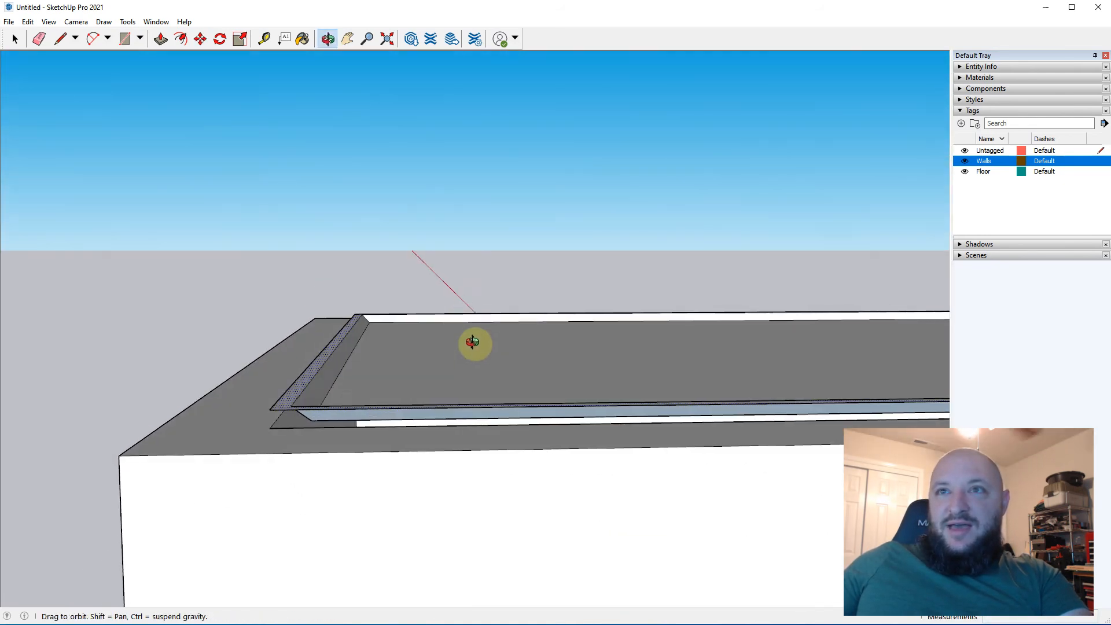
Pull the raised outer border strip further up to give the crown molding a vertical edge
key(space)
key(p)
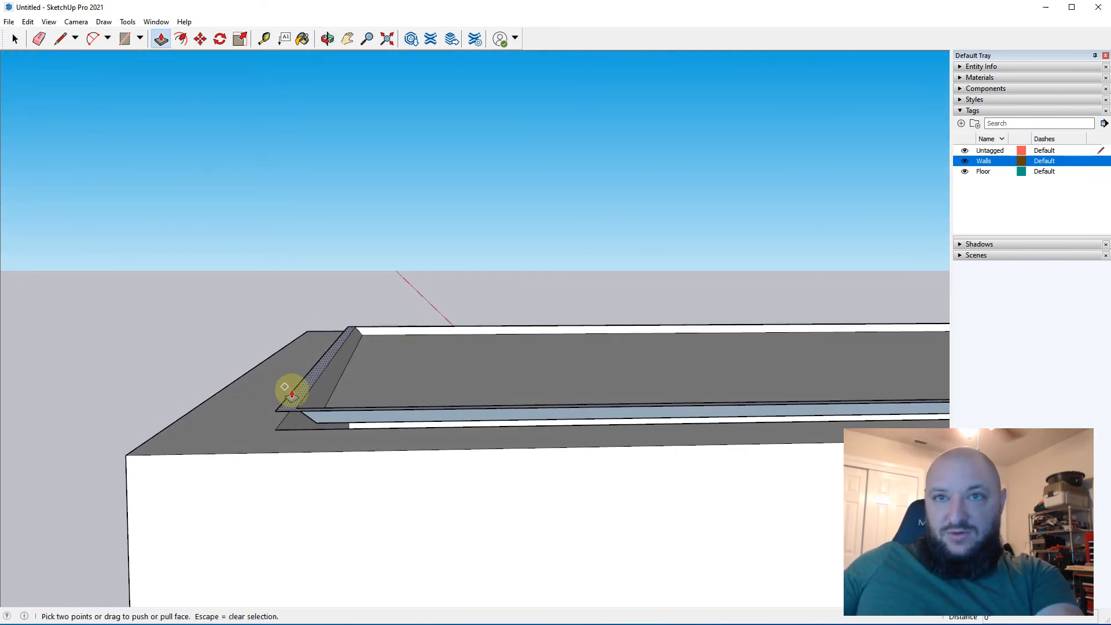
click(292, 393)
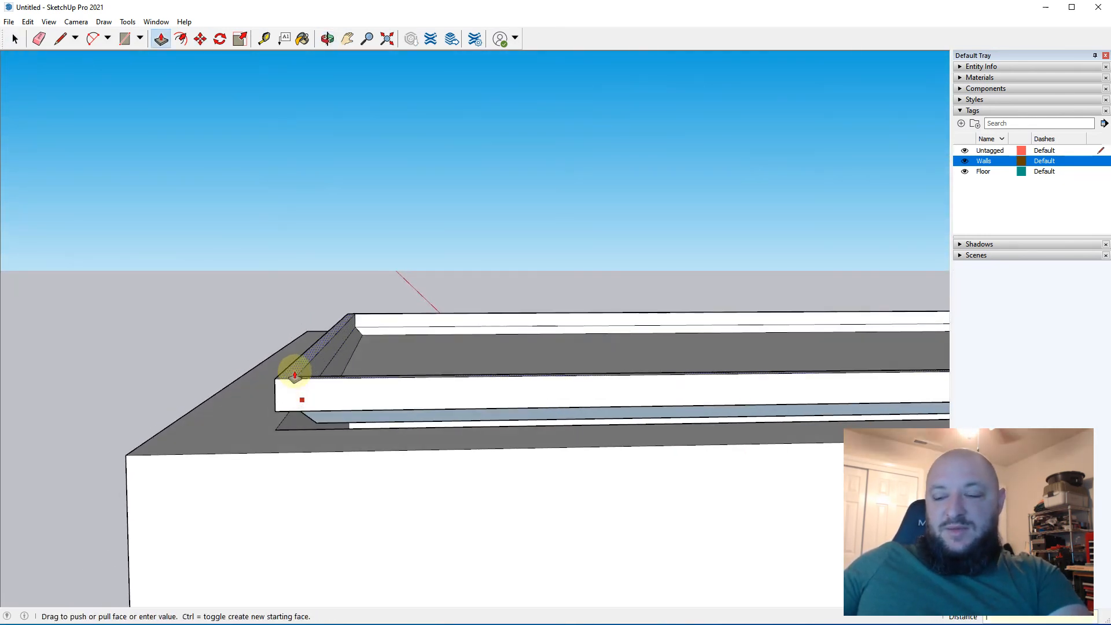
click(295, 374)
key(space)
Select all the connected ceiling and molding geometry and make it a group
middle_drag(305, 369, 665, 402)
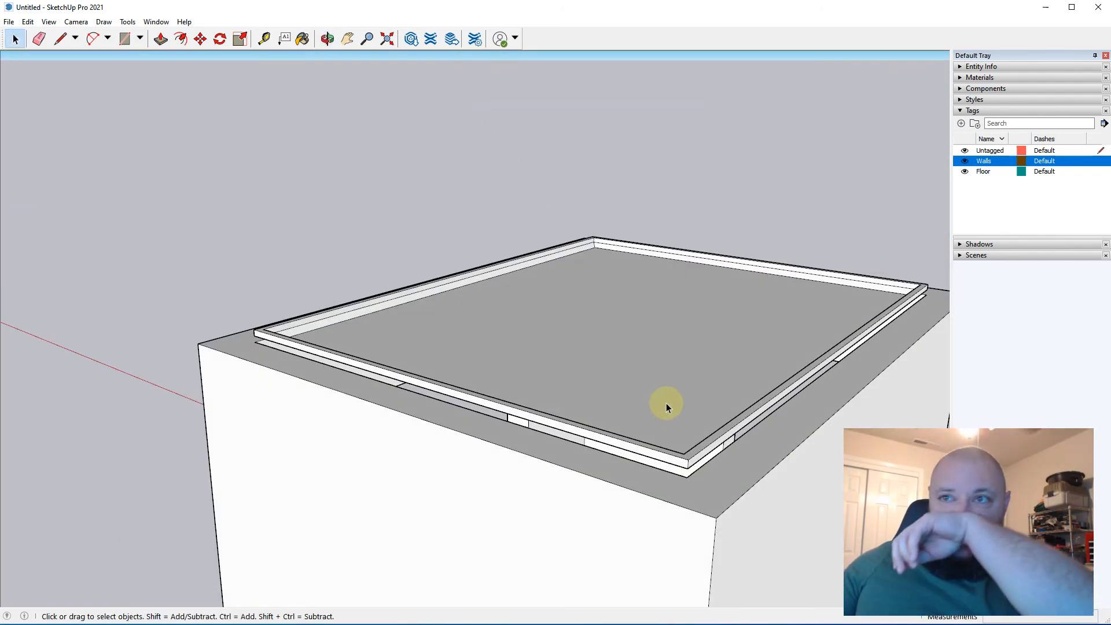
triple_click(665, 403)
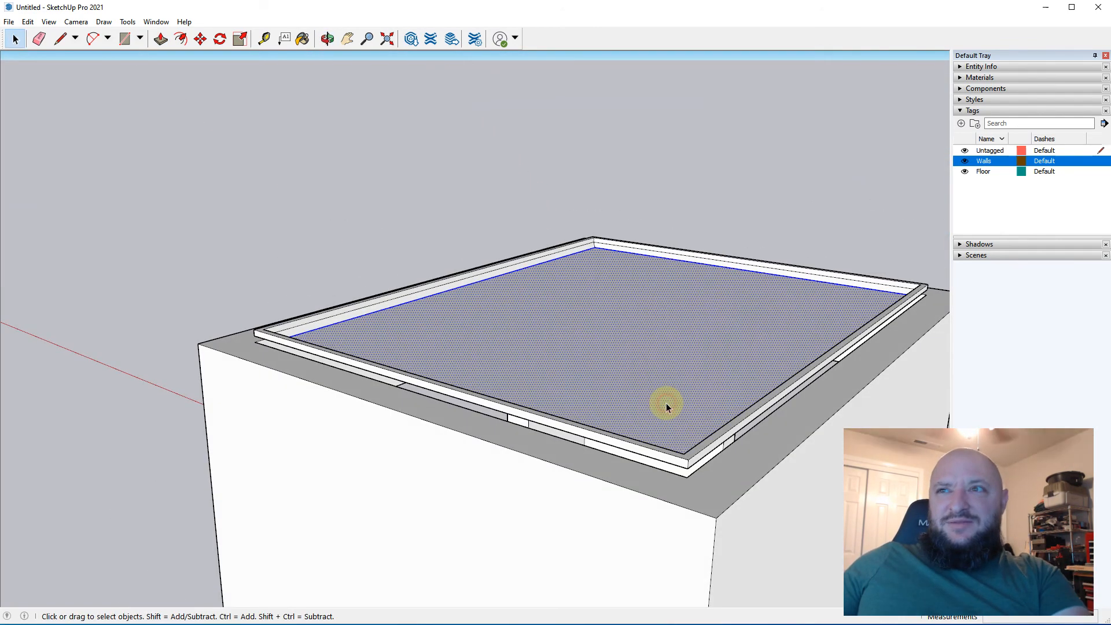
right_click(634, 333)
click(701, 435)
Open the ceiling group, flip all its geometry along the blue direction, and close the group
right_click(633, 299)
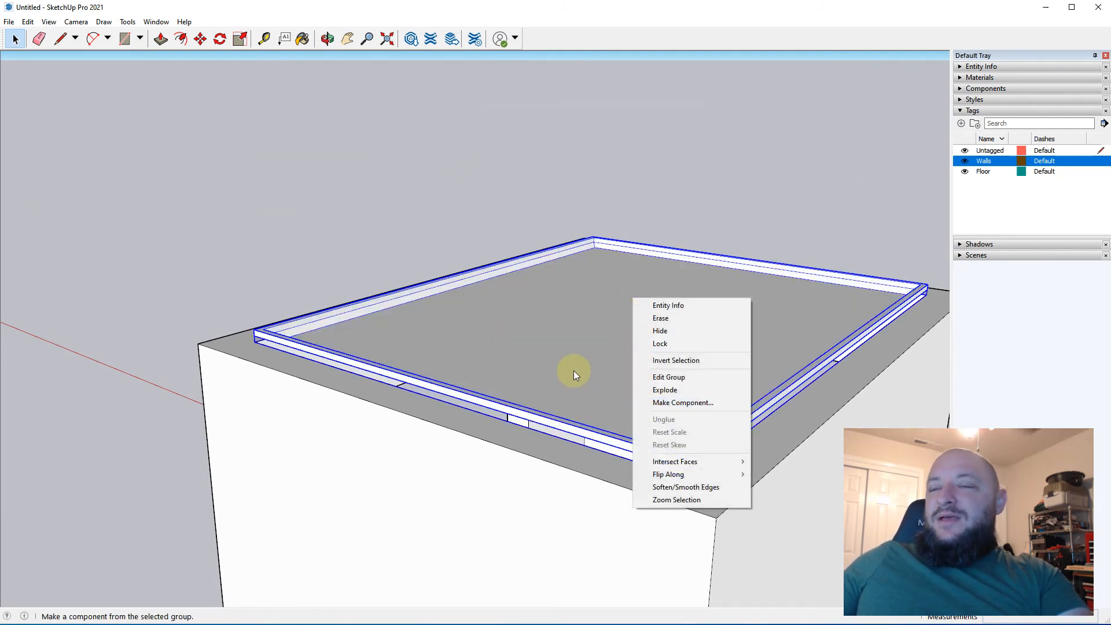
triple_click(573, 370)
right_click(574, 370)
mouse_move(661, 514)
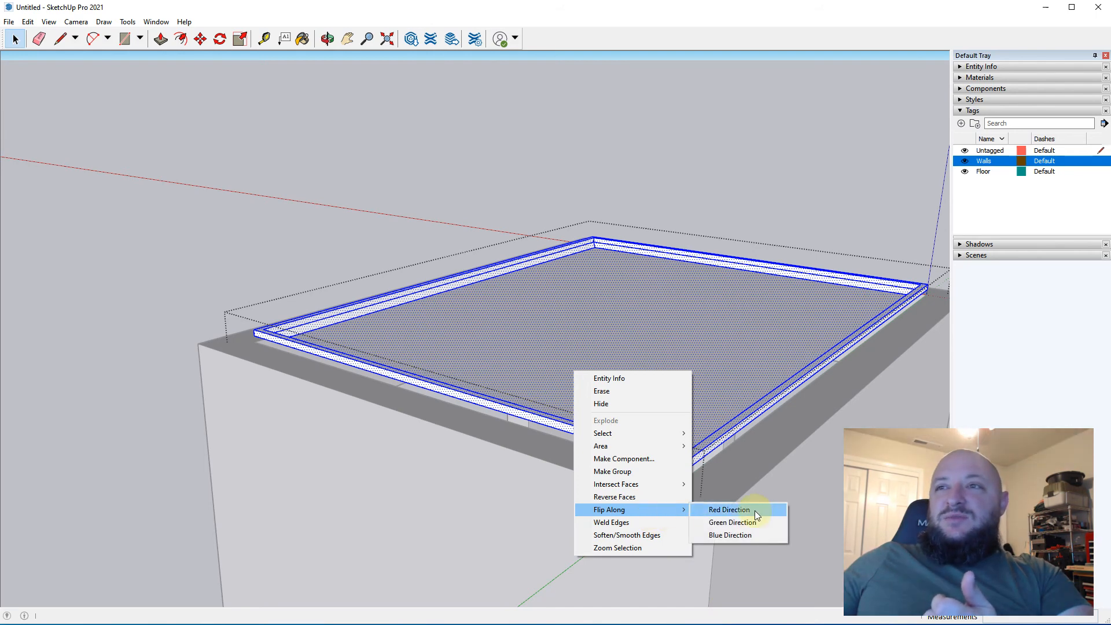
click(734, 534)
middle_drag(615, 411, 197, 259)
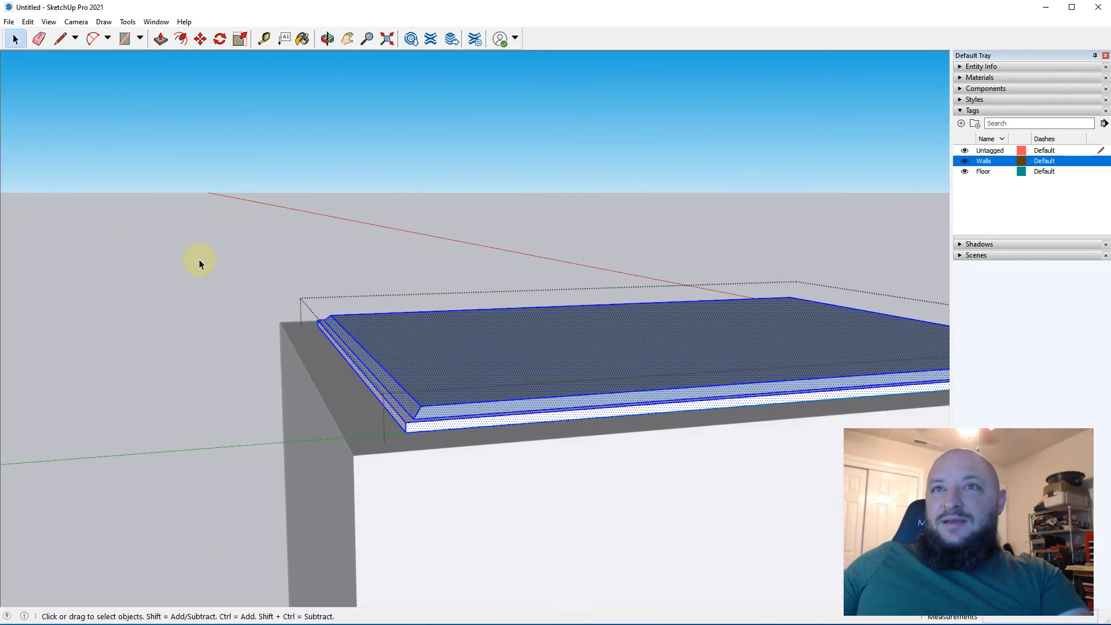
click(197, 259)
Move the ceiling group vertically by its upper corner until its upper face is level with the wall tops
key(m)
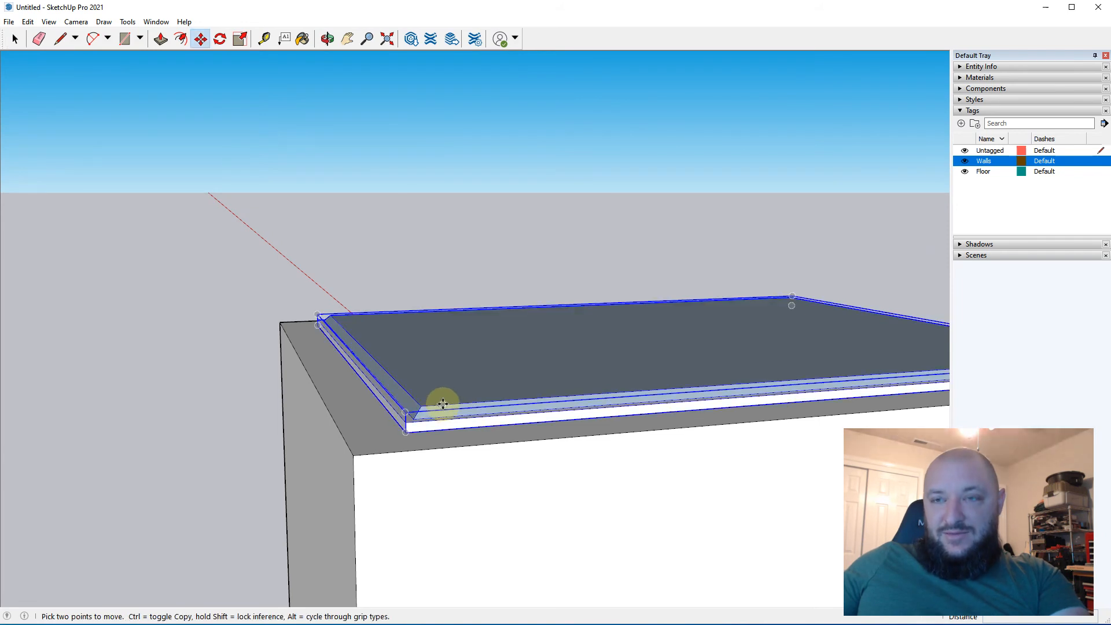
click(418, 402)
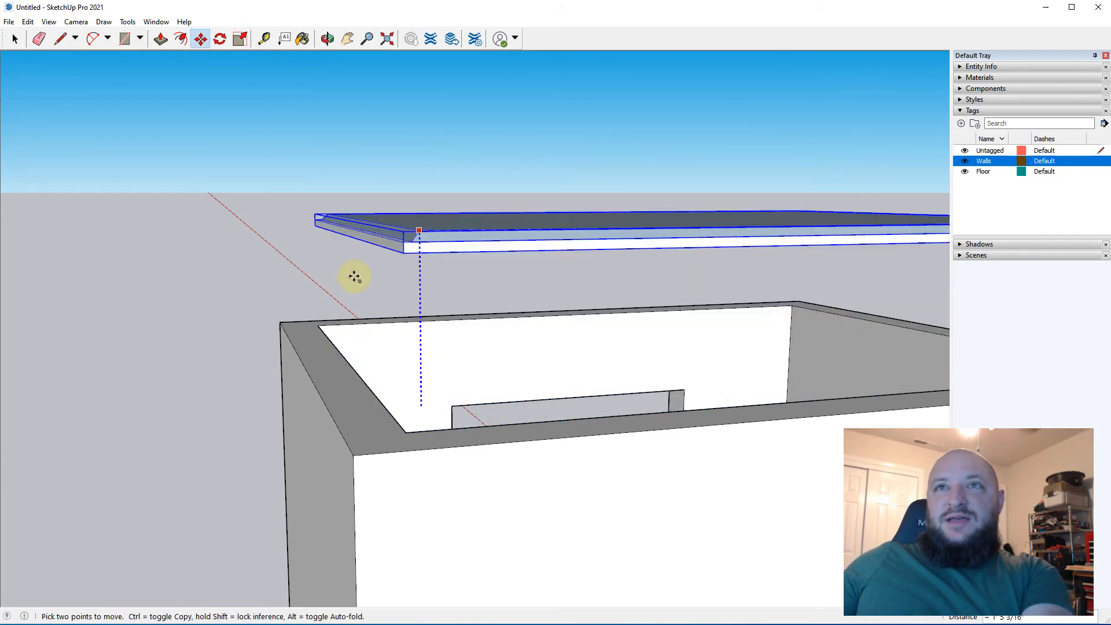
click(347, 436)
middle_drag(489, 361, 433, 528)
key(space)
middle_drag(688, 516, 523, 451)
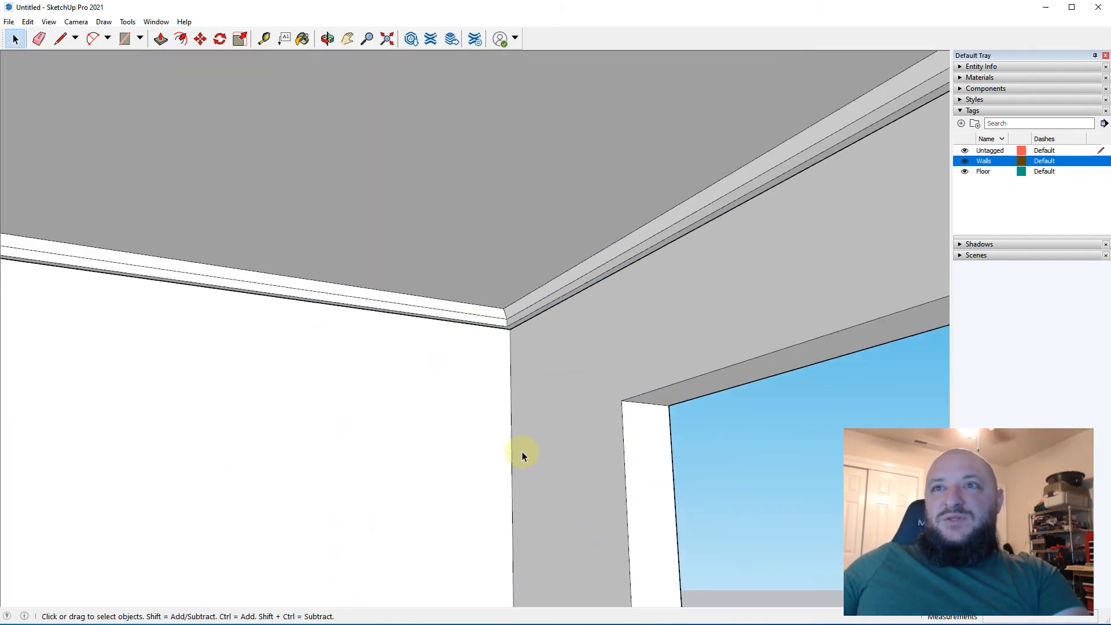
Select the ceiling group from above the room and add a new tag named Ceiling
middle_drag(397, 344, 144, 405)
shift+middle_drag(174, 498, 411, 554)
key(space)
click(324, 354)
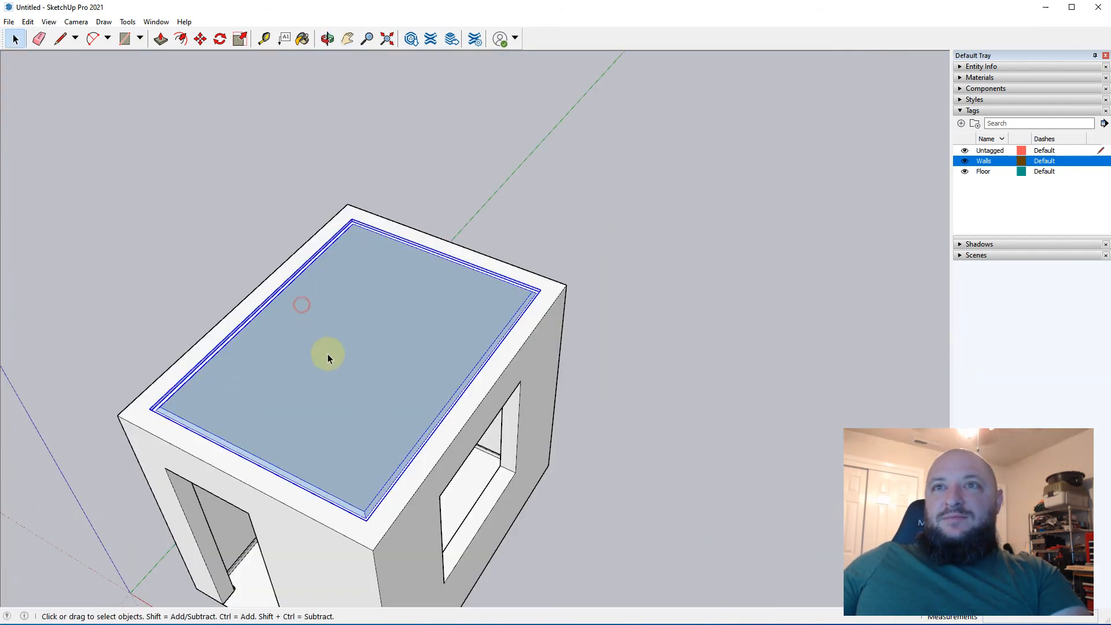
click(961, 124)
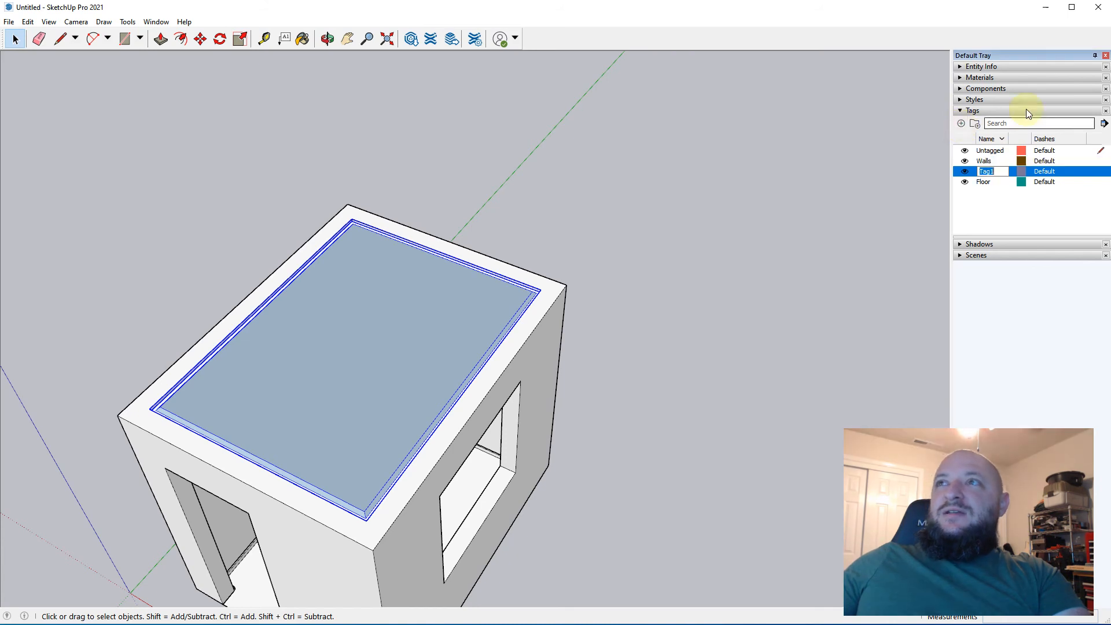
text(R)
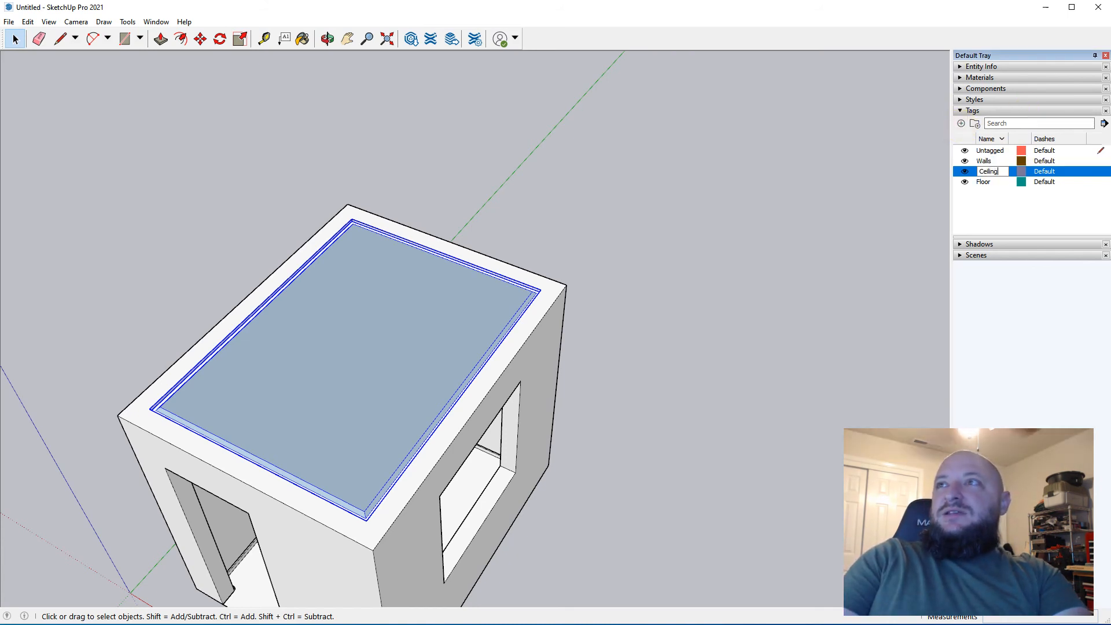
text(eiling)
key(Return)
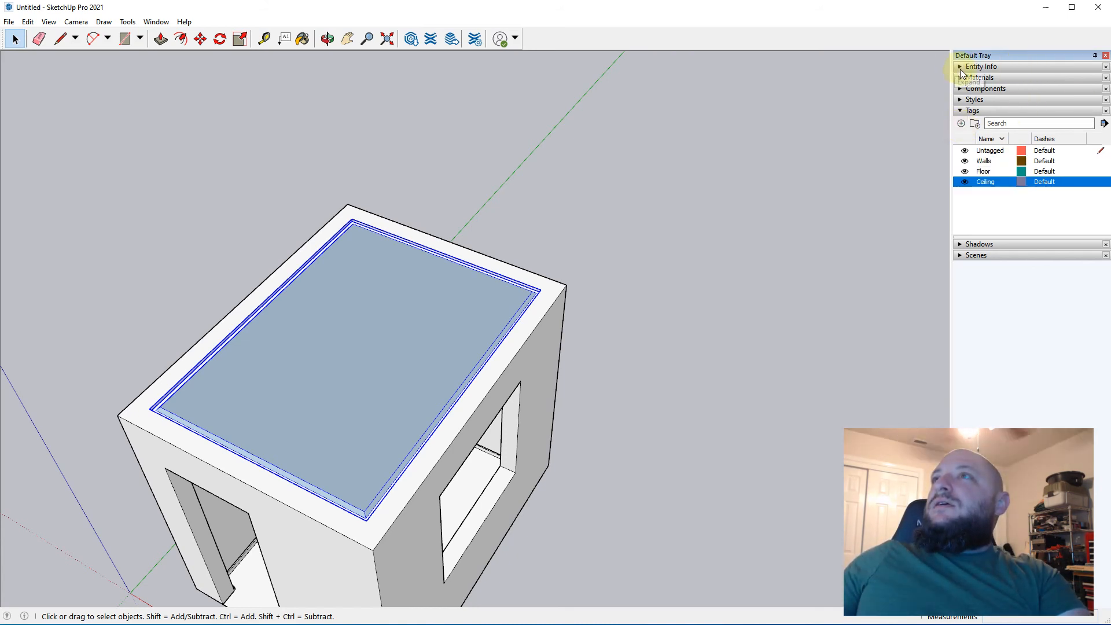
Assign the Ceiling tag to the selected ceiling group and hide that tag
click(960, 69)
click(1041, 98)
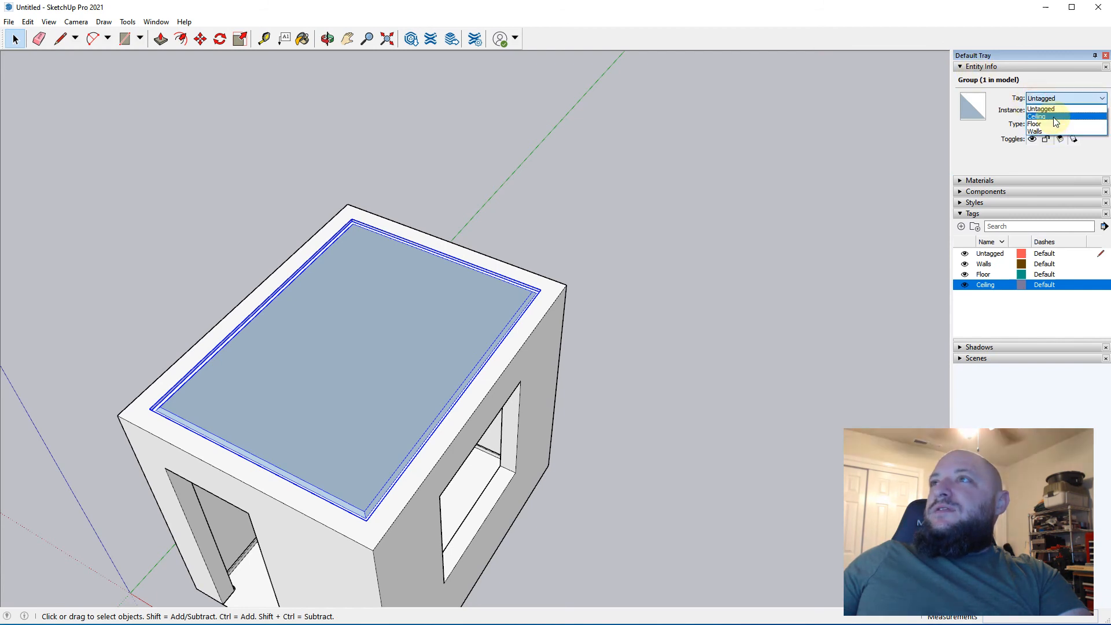
click(1054, 117)
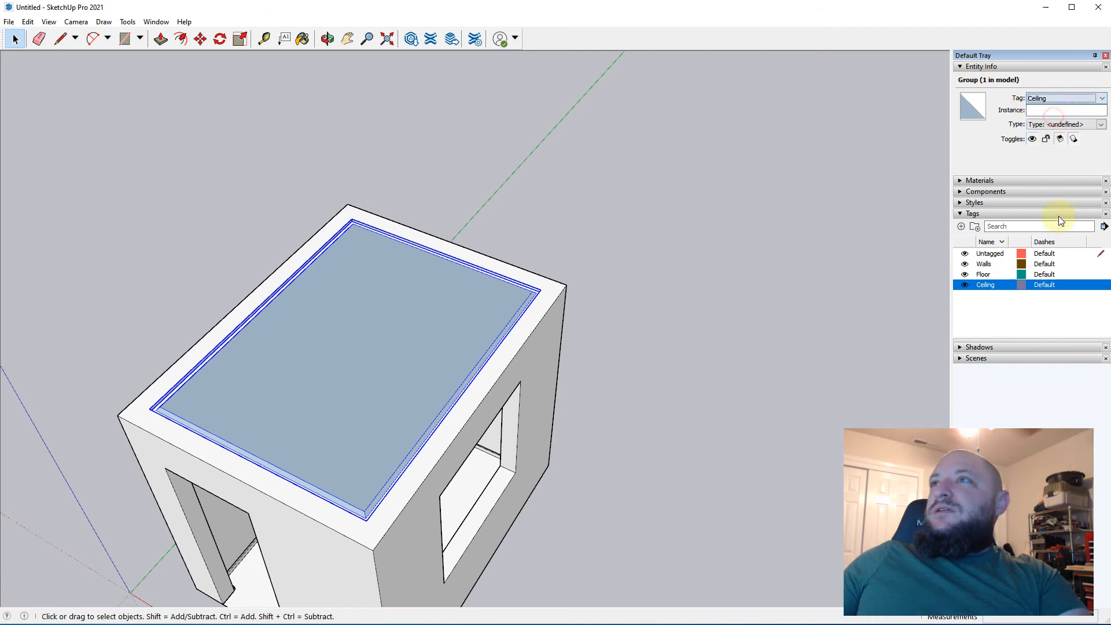
click(964, 286)
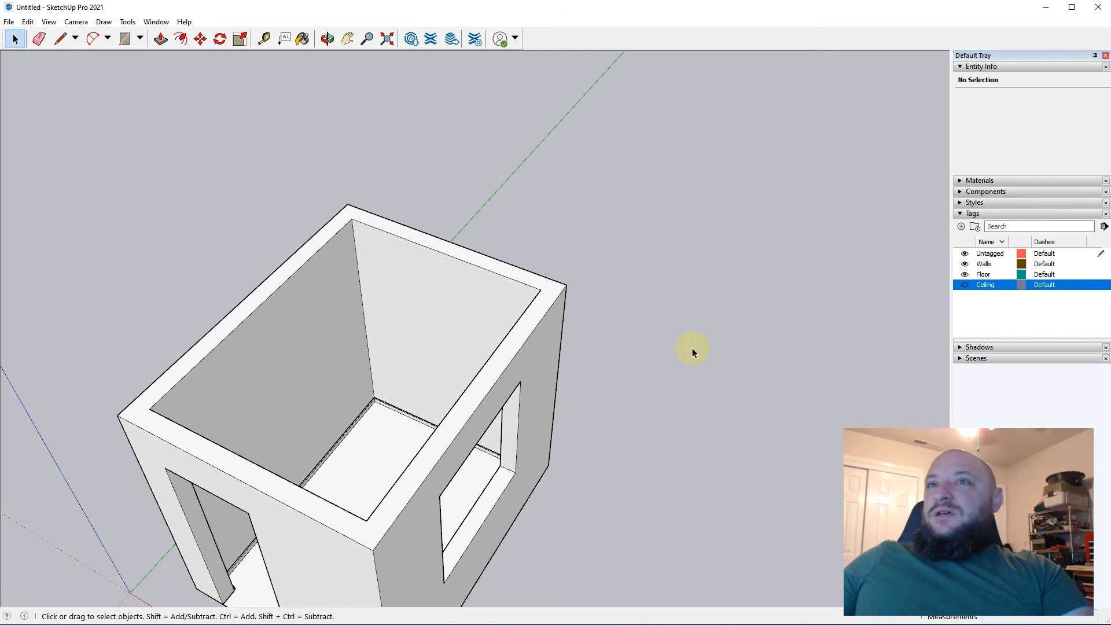
middle_drag(324, 457, 254, 498)
shift+middle_drag(369, 456, 532, 309)
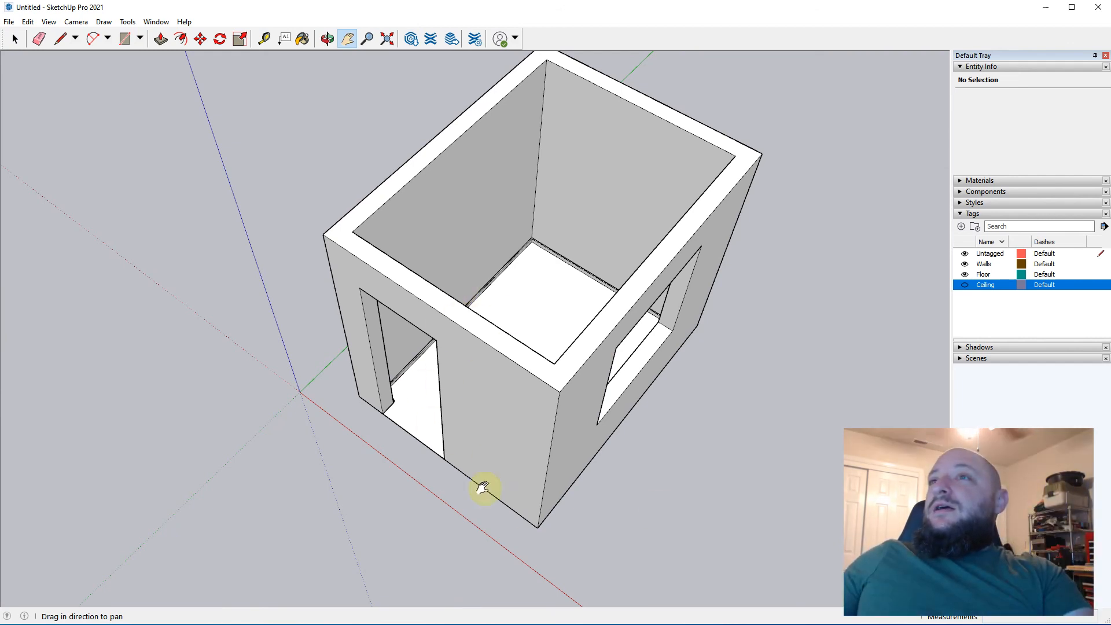
middle_drag(293, 431, 484, 408)
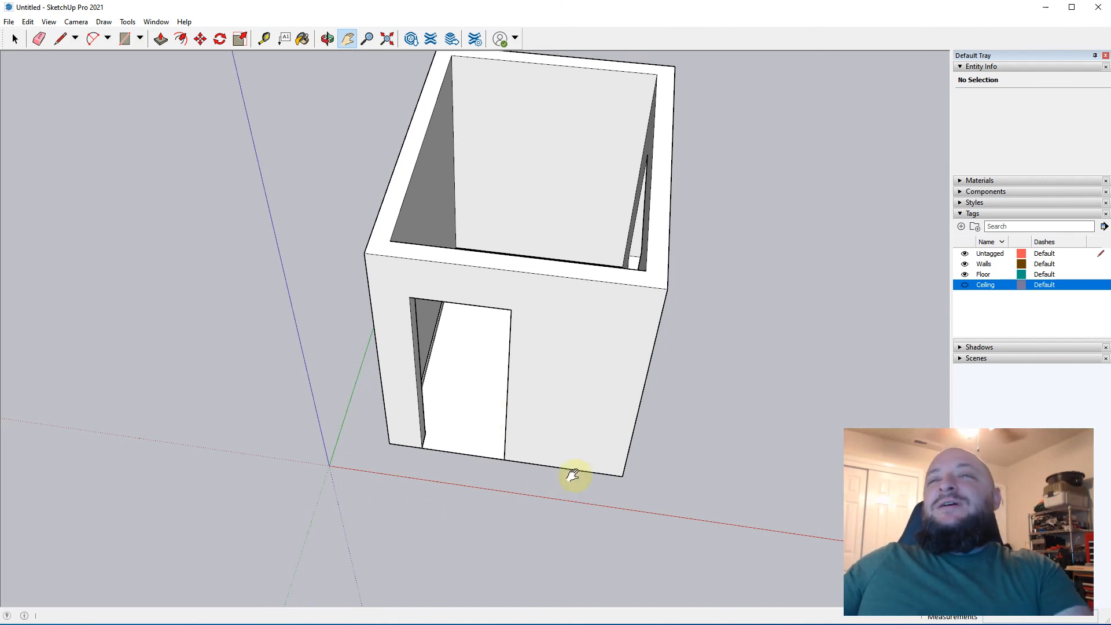
middle_drag(573, 471, 517, 426)
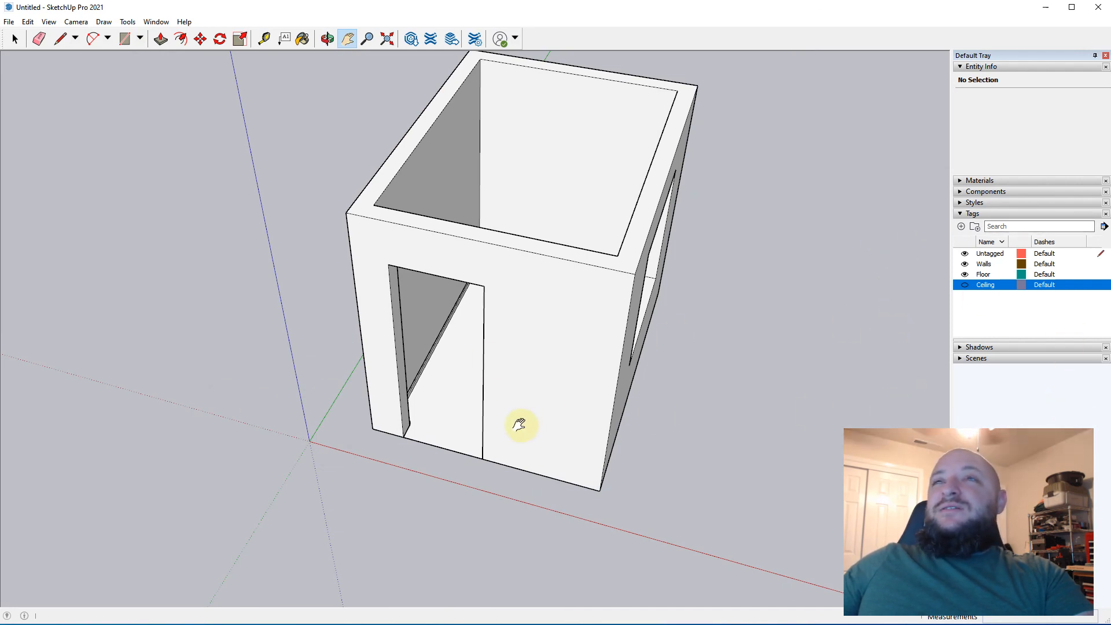
middle_drag(384, 514, 597, 505)
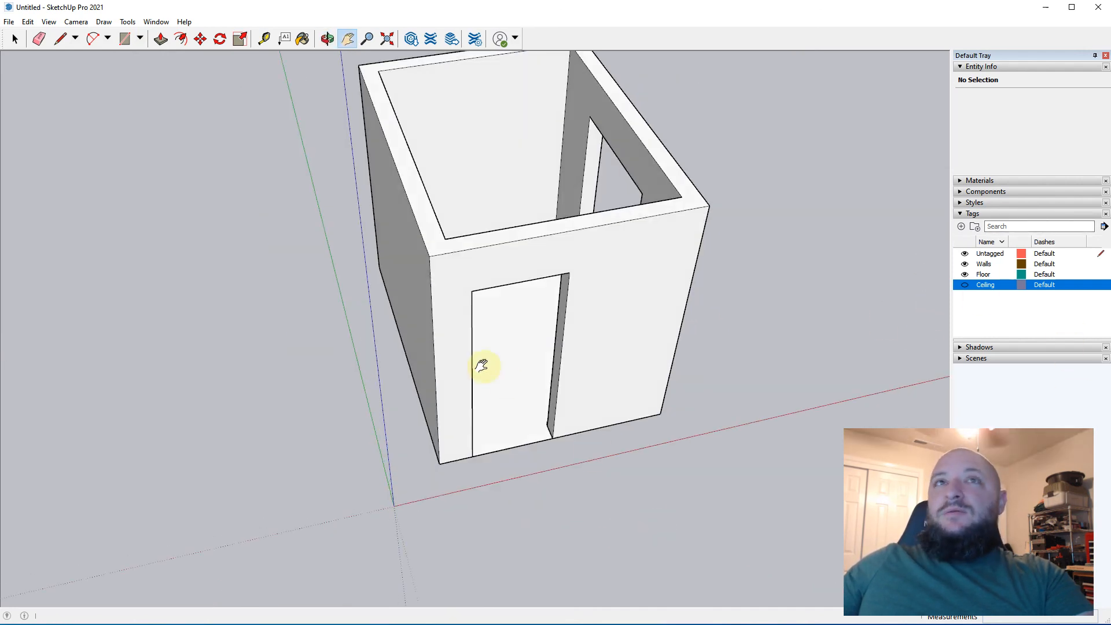